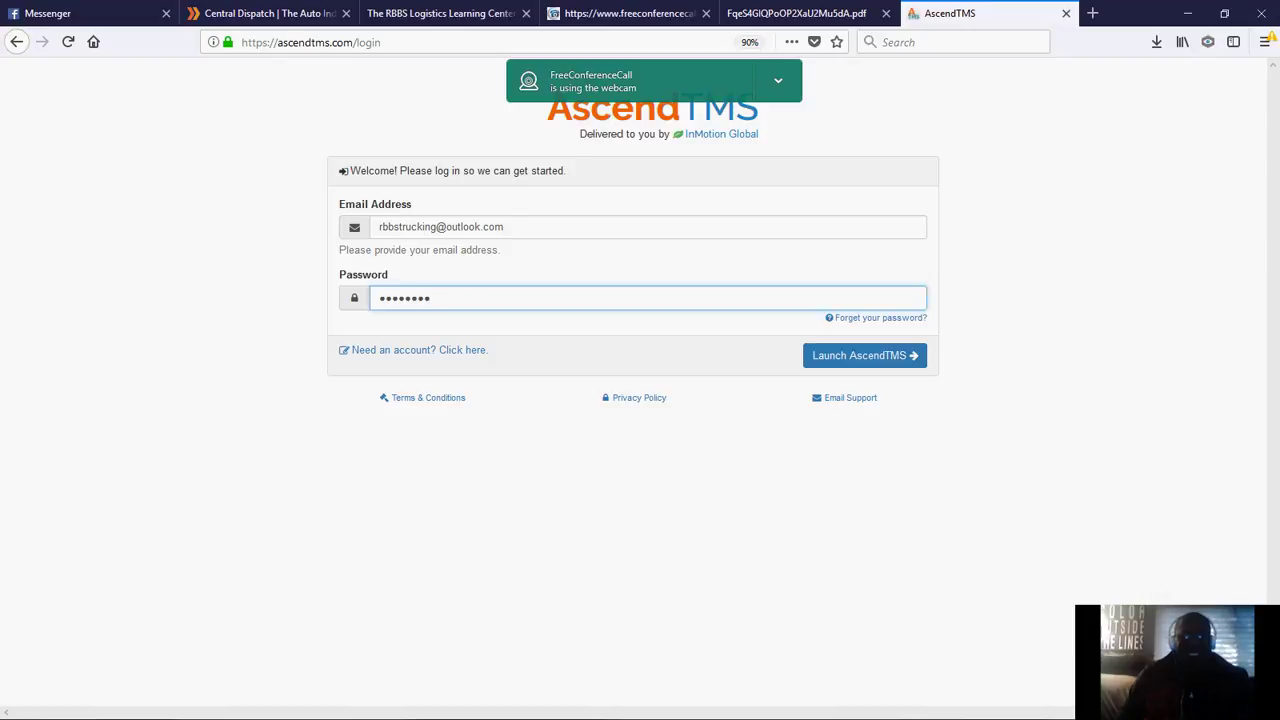
Log in to AscendTMS with the entered credentials and update the browser's saved login.
key("Return")
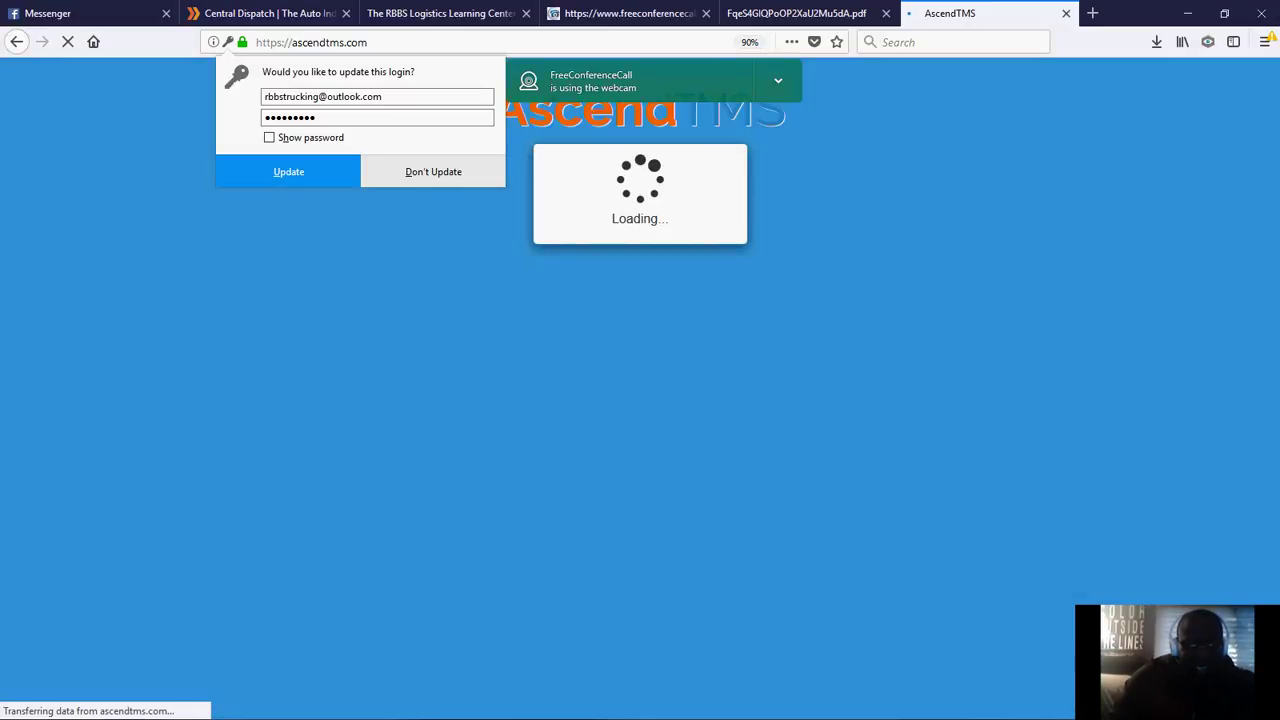
left_click(269, 175)
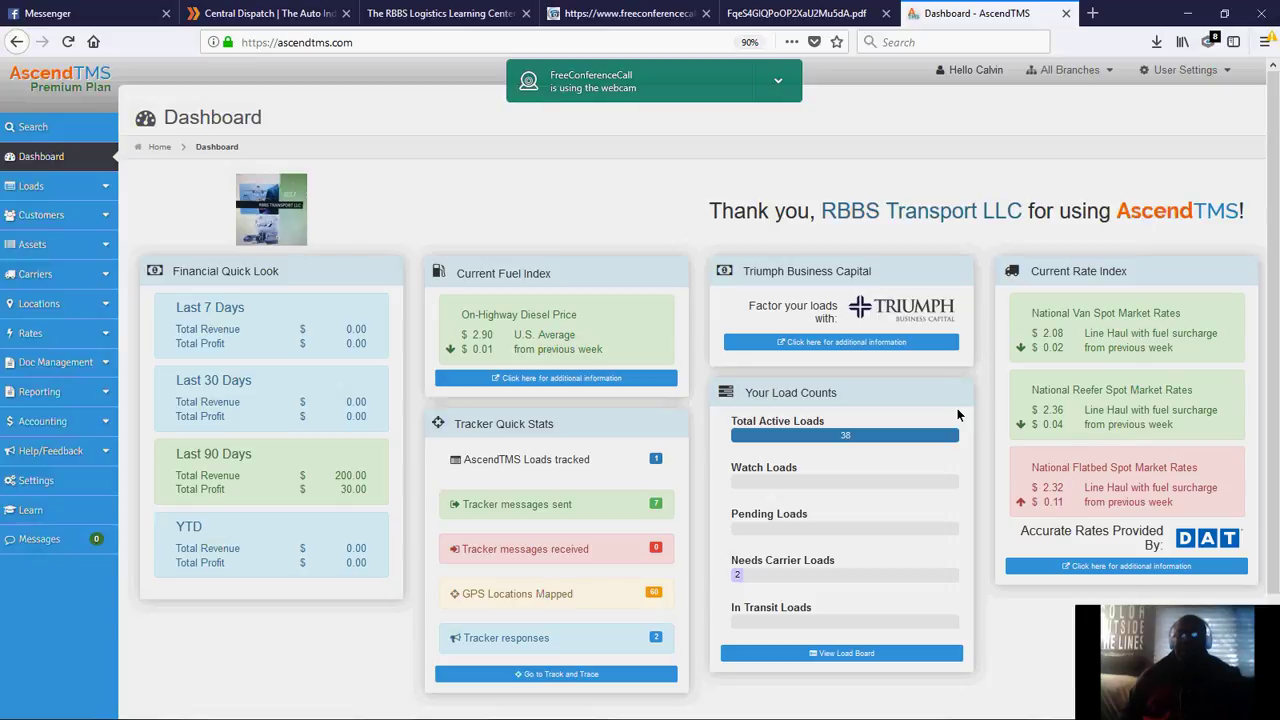
Look over the dashboard's financial summary, fuel index, tracker statistics, load counts and market rates.
scroll(957, 408, "down", 1)
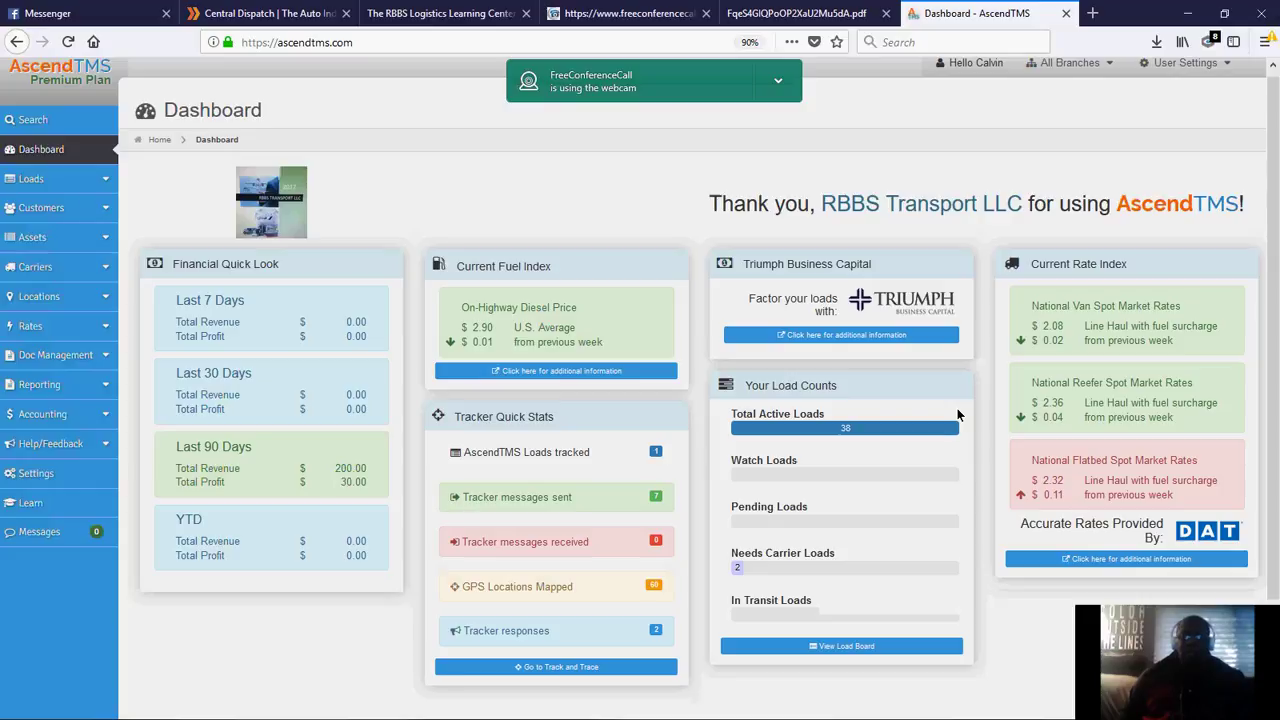
scroll(957, 408, "down", 1)
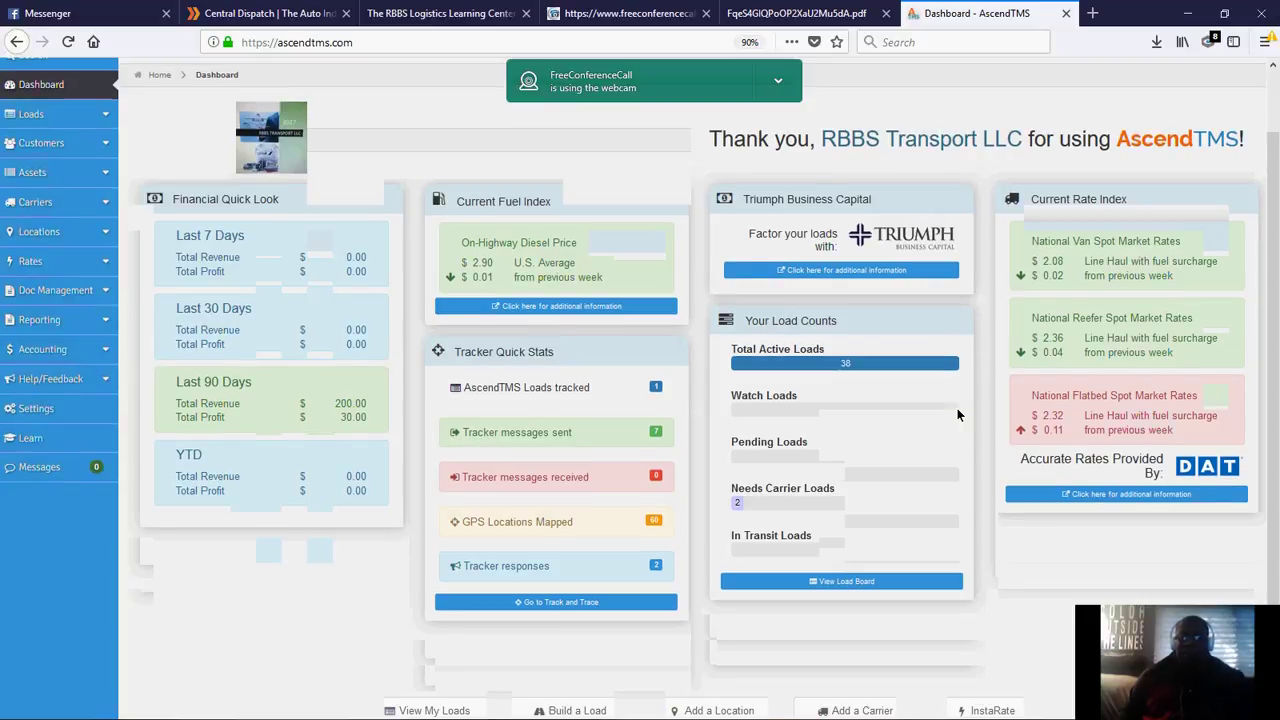
scroll(957, 409, "down", 1)
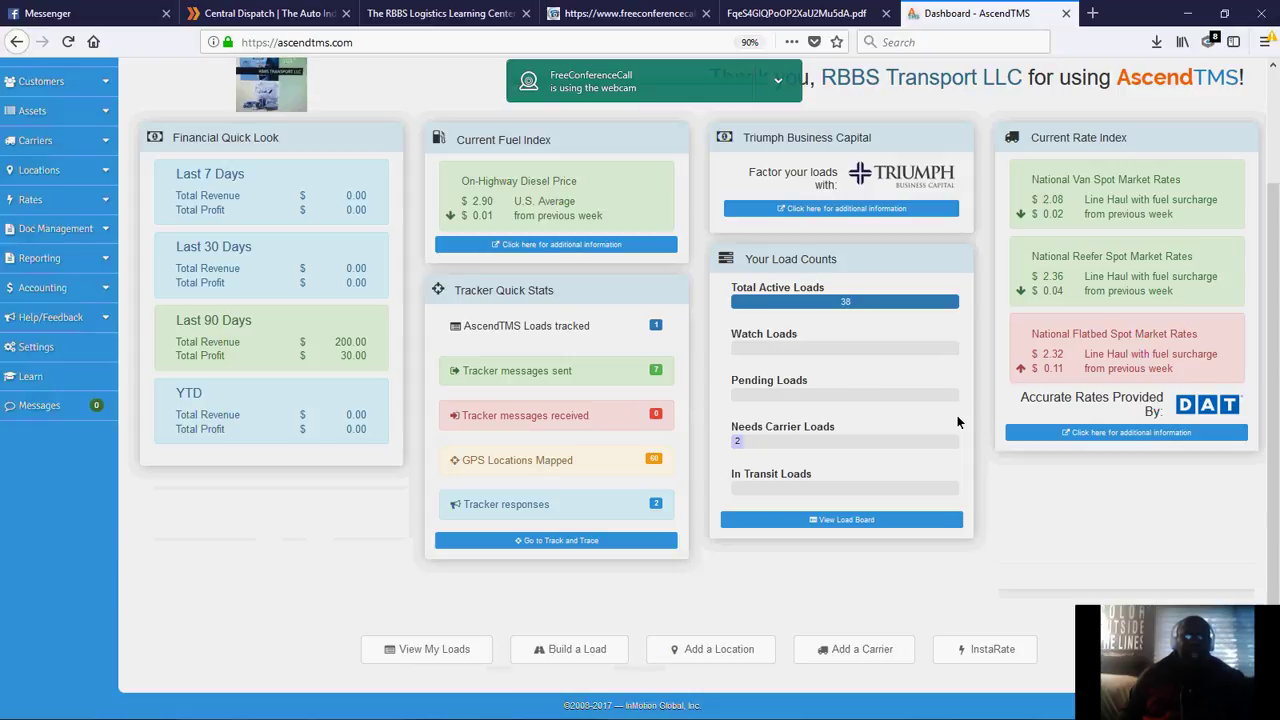
scroll(957, 422, "up", 2)
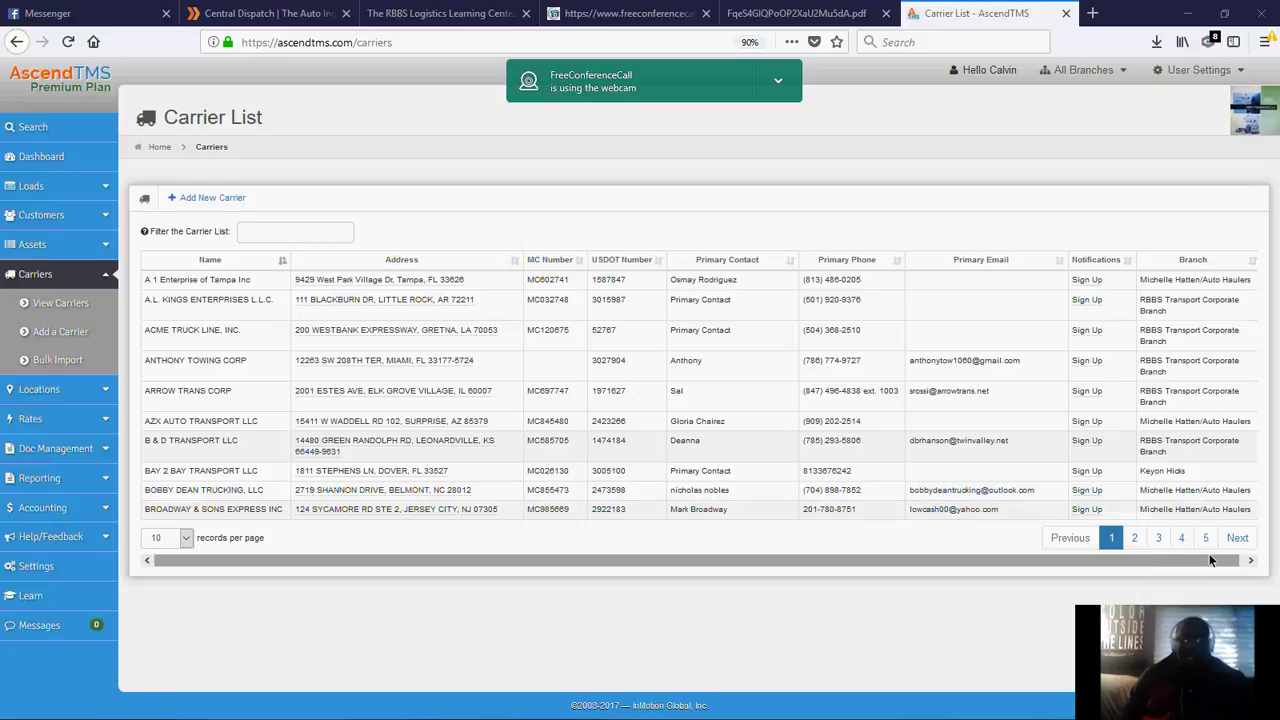
Browse pages 2 through 4 of the carrier list.
left_click(1134, 537)
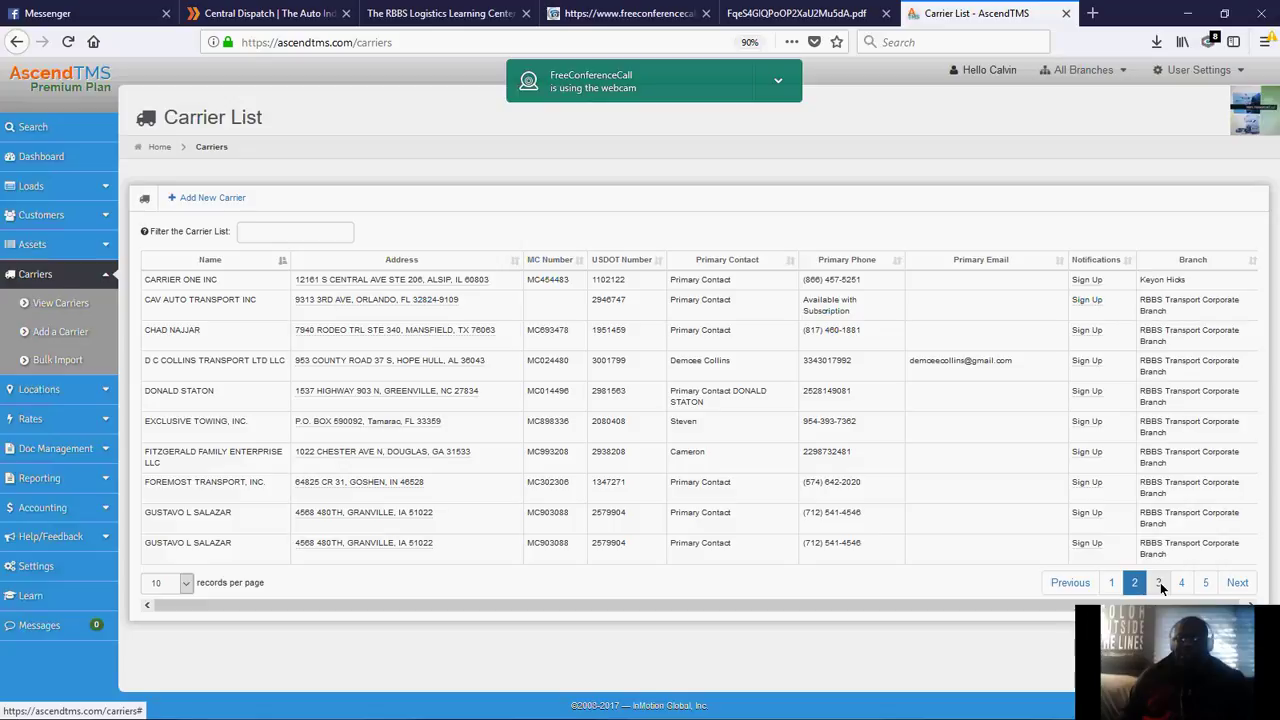
left_click(1159, 583)
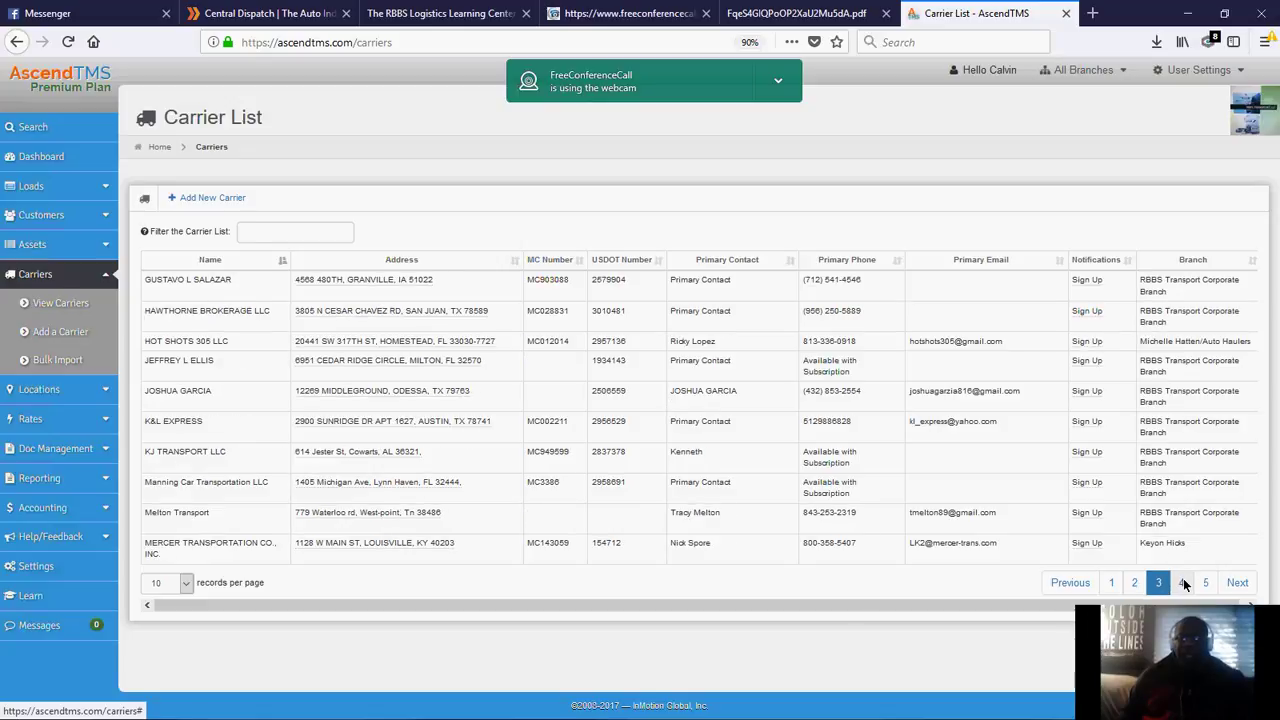
left_click(1183, 583)
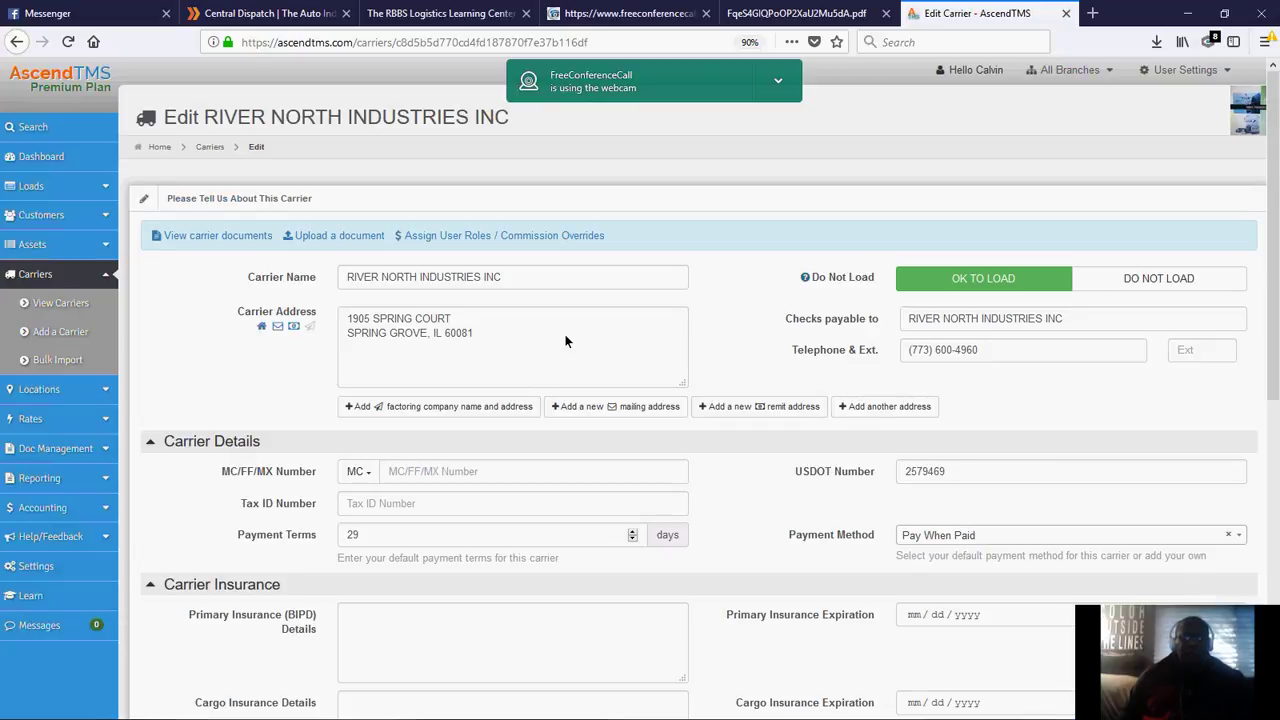
Examine the RIVER NORTH INDUSTRIES INC carrier record, from its general details to the carrier verification information.
scroll(565, 341, "down", 1)
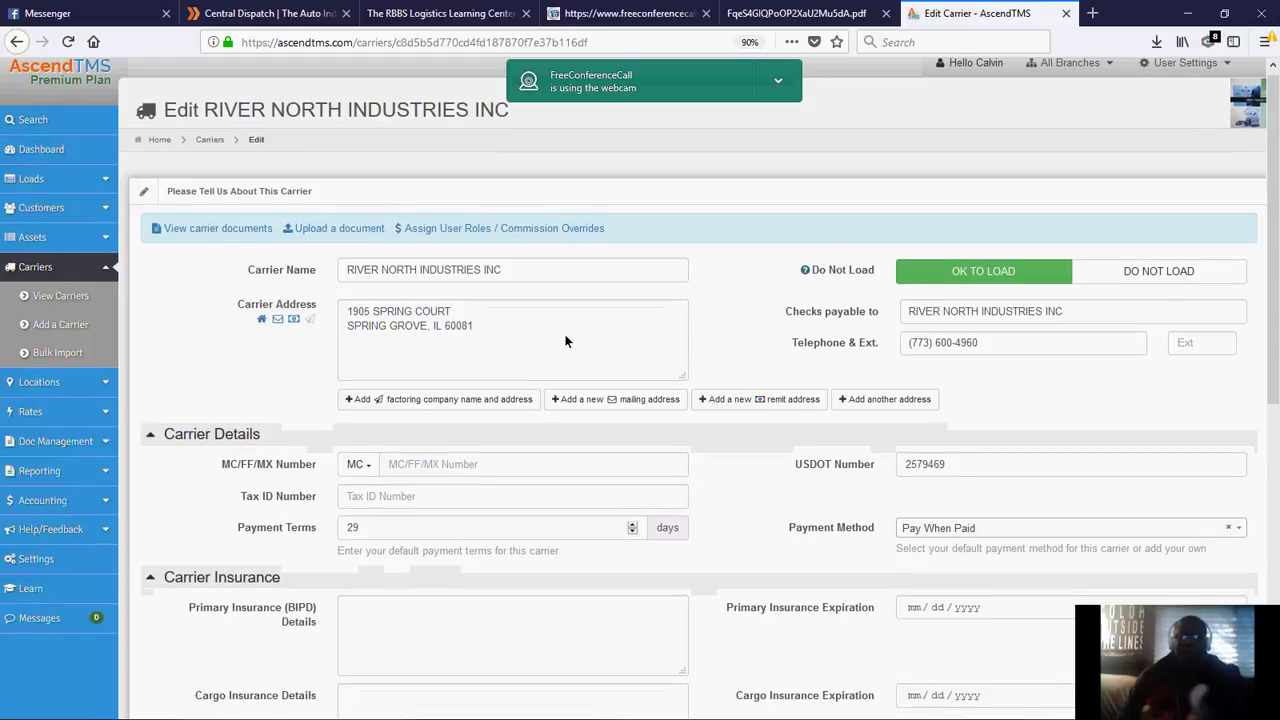
scroll(565, 341, "down", 10)
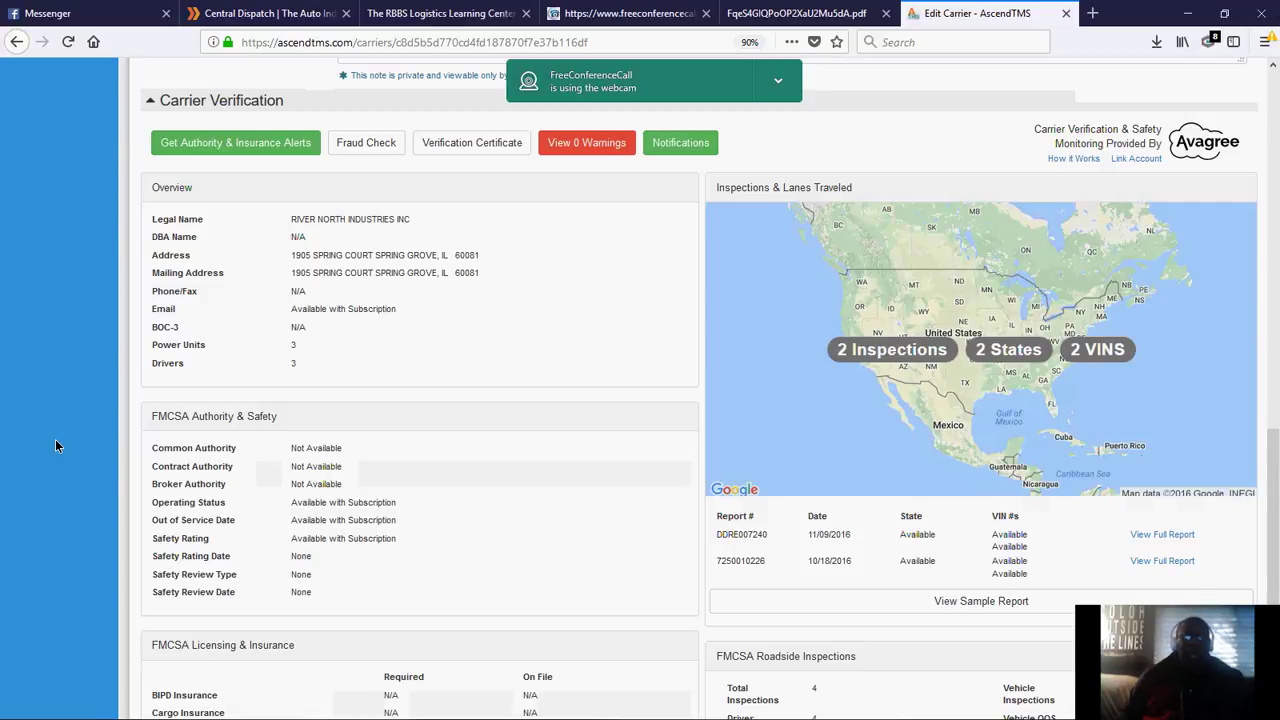
scroll(55, 445, "up", 15)
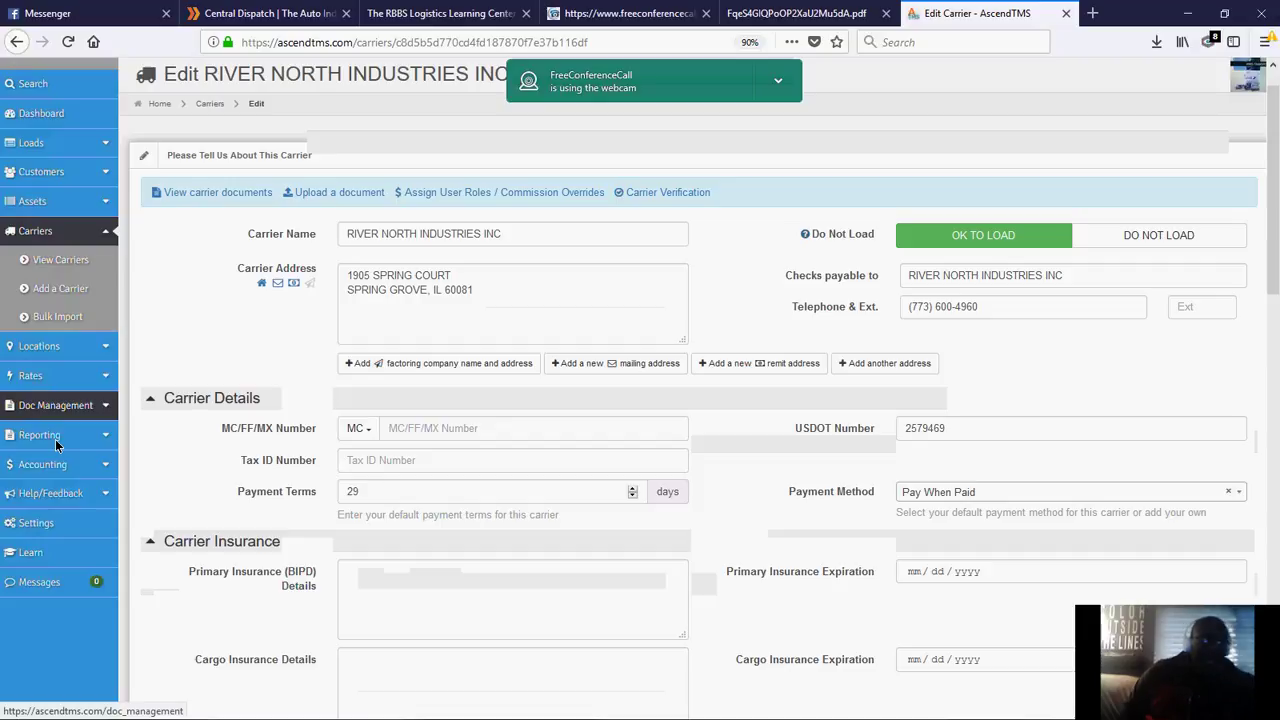
Bring up the AR/AP accounting report and review the accounts receivable aging.
scroll(56, 445, "down", 2)
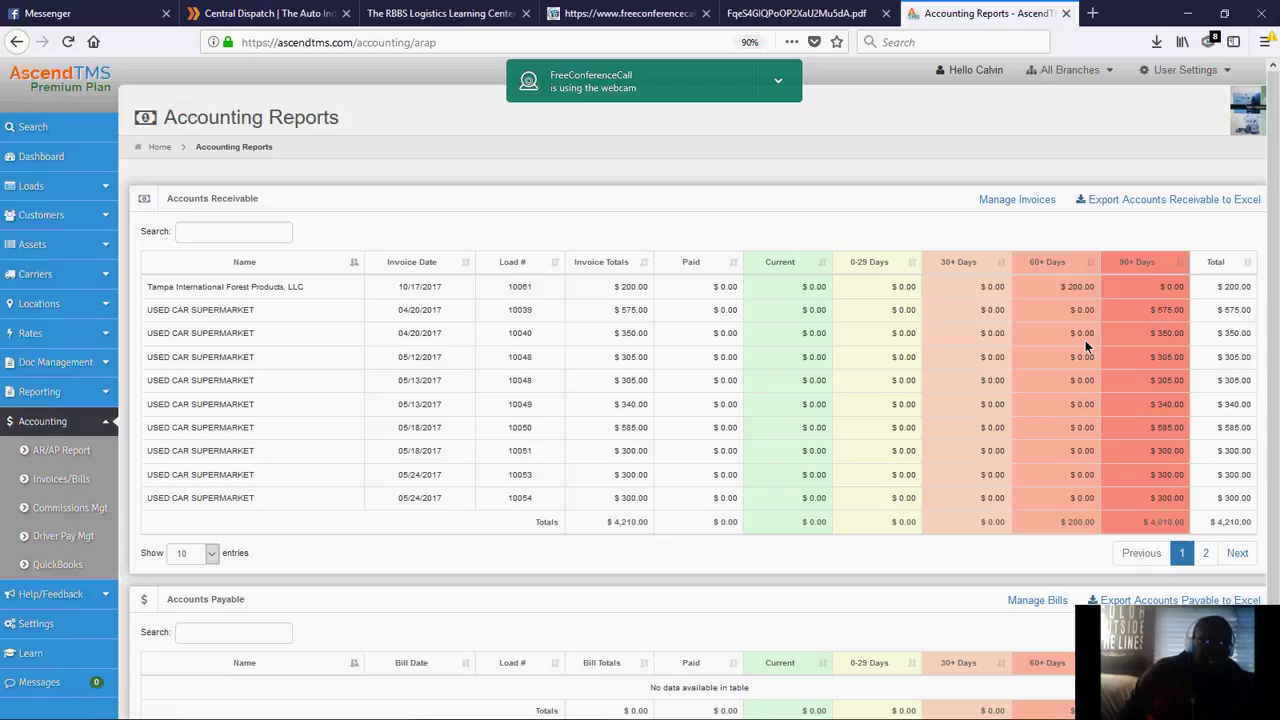
scroll(1085, 345, "down", 1)
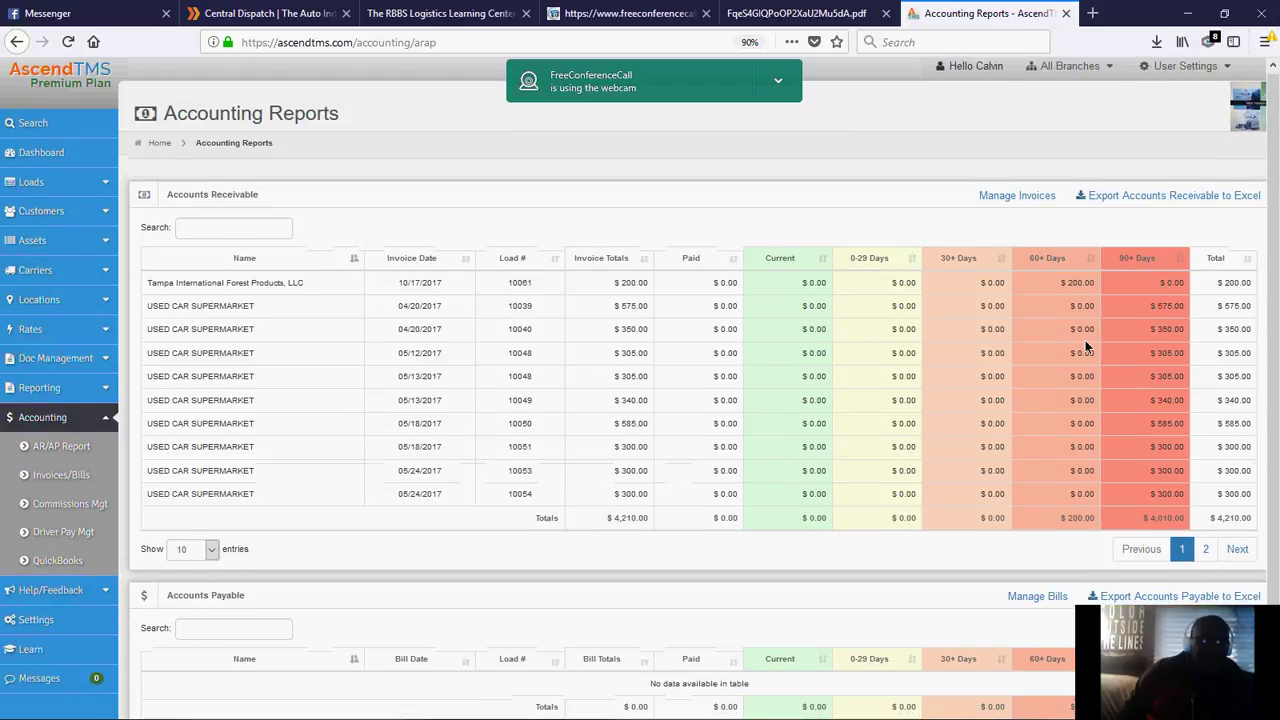
scroll(1070, 350, "up", 1)
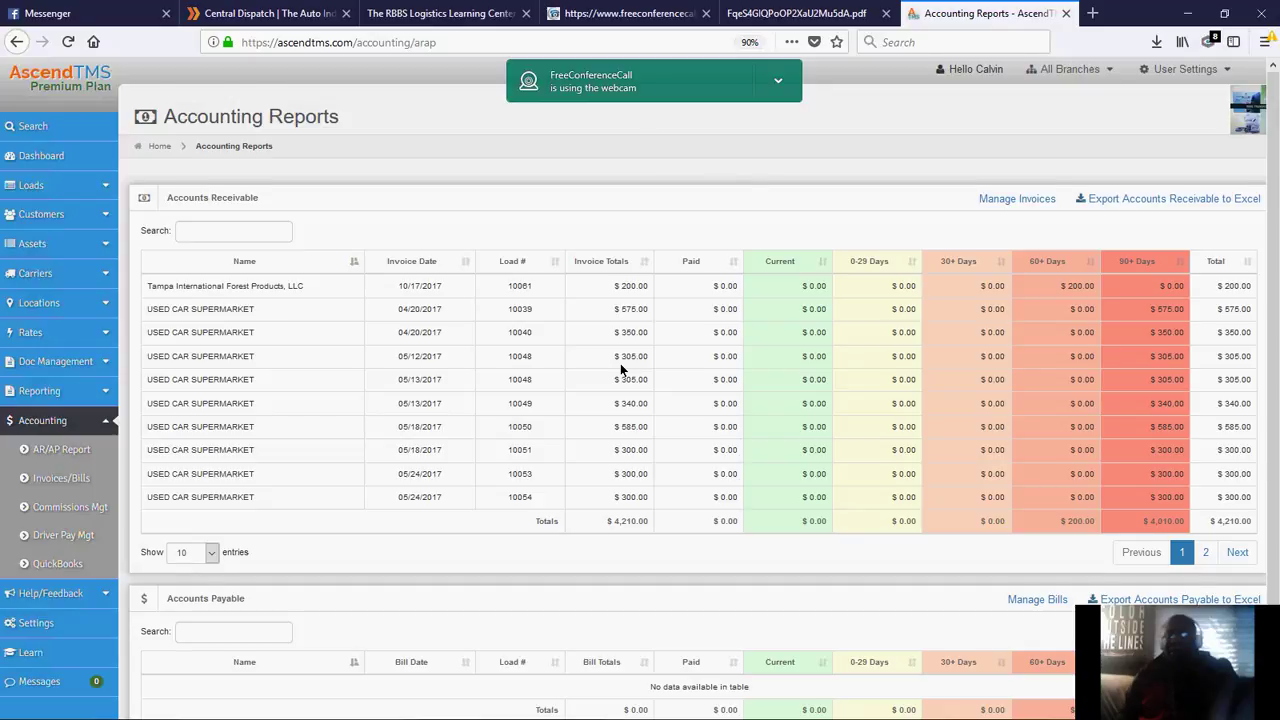
Switch to the Dispatch Service Agreement PDF and read its terms, fee clause and signature section.
left_click(773, 18)
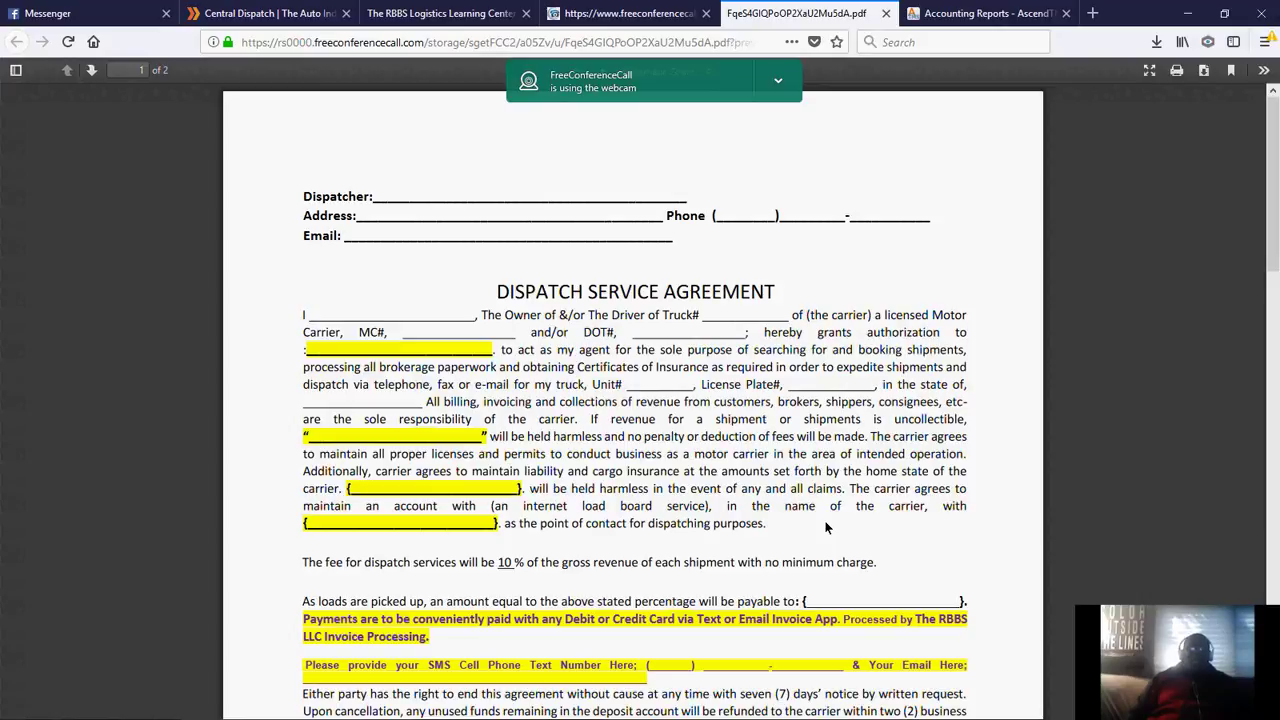
scroll(826, 528, "down", 1)
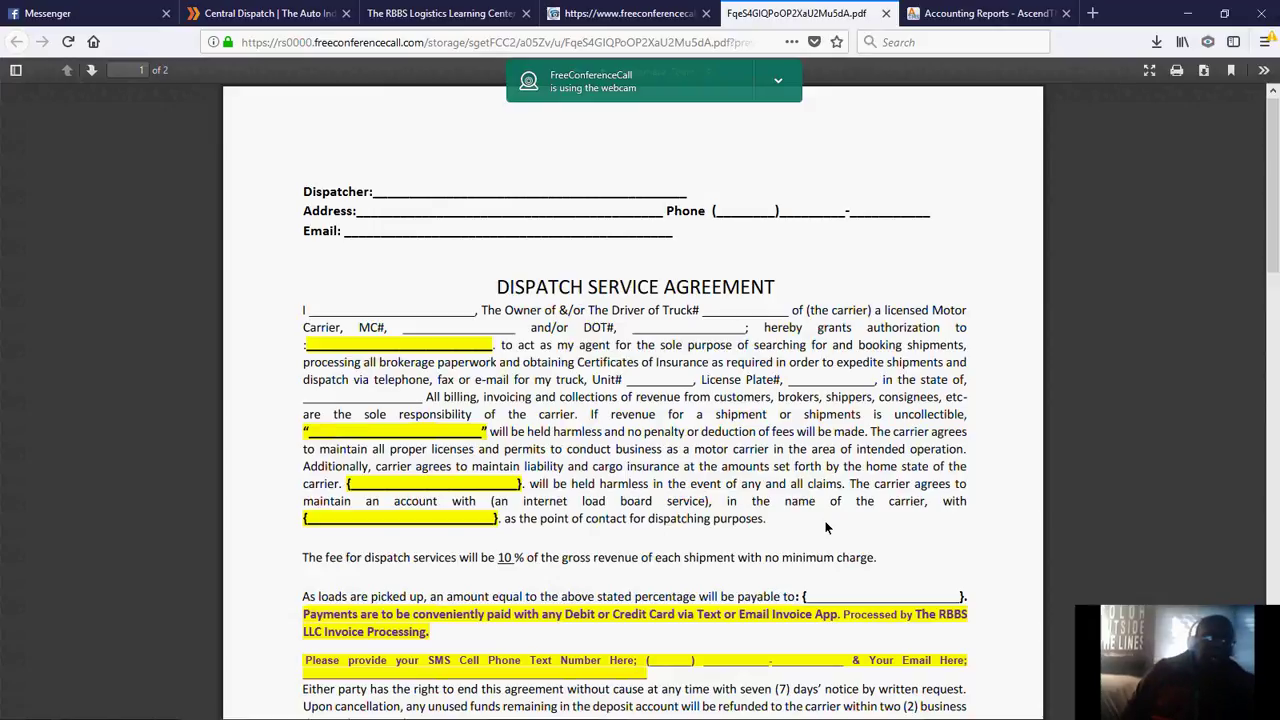
scroll(826, 528, "down", 3)
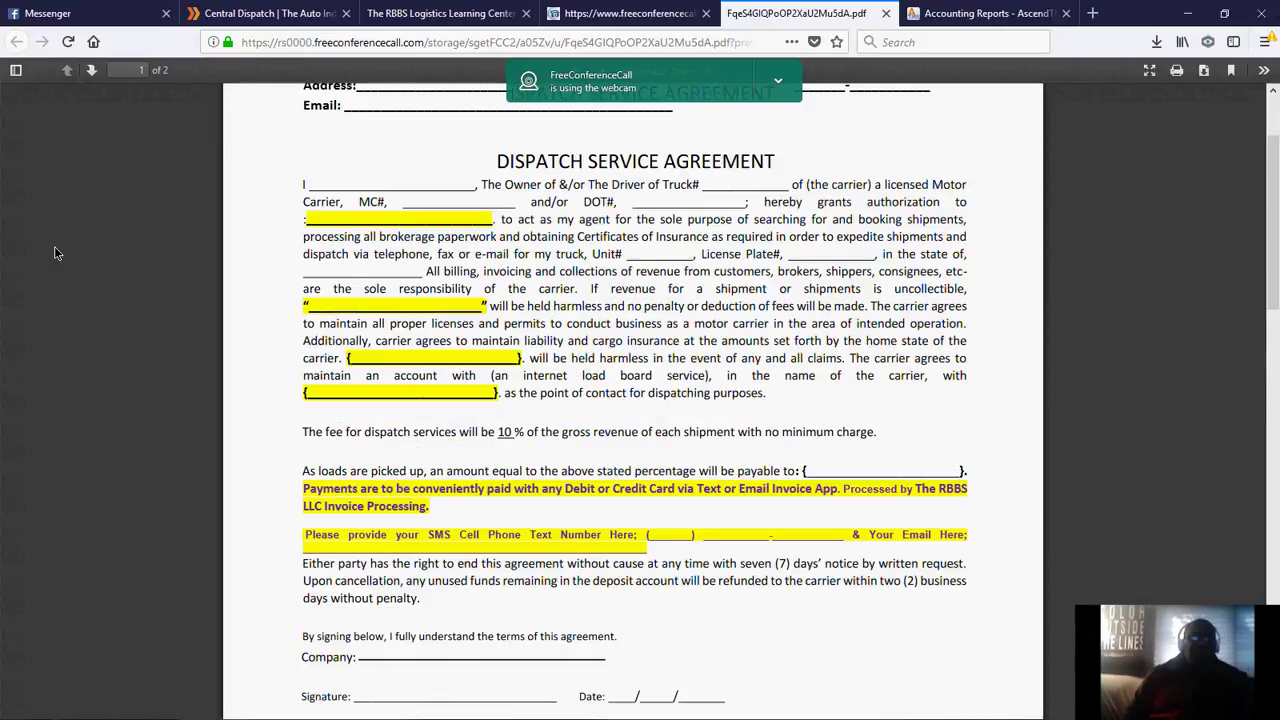
Return to AscendTMS and look through both pages of the customer list.
key("ctrl+Tab")
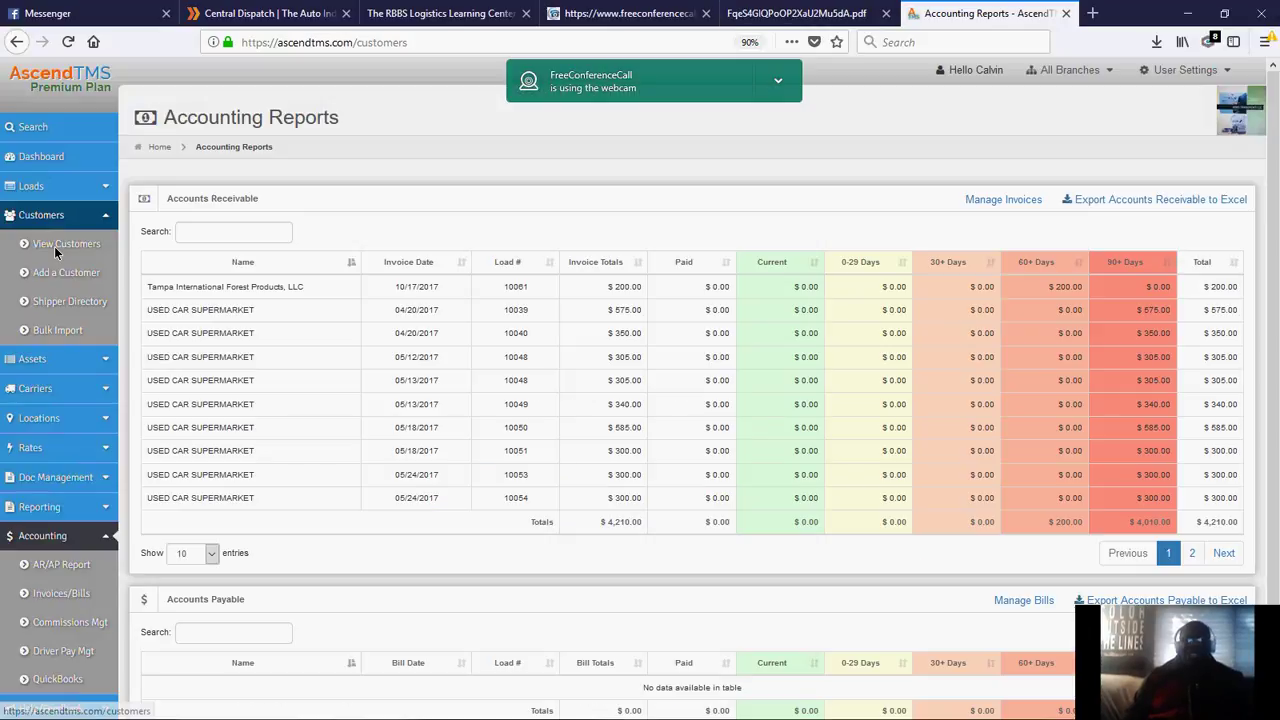
left_click(54, 246)
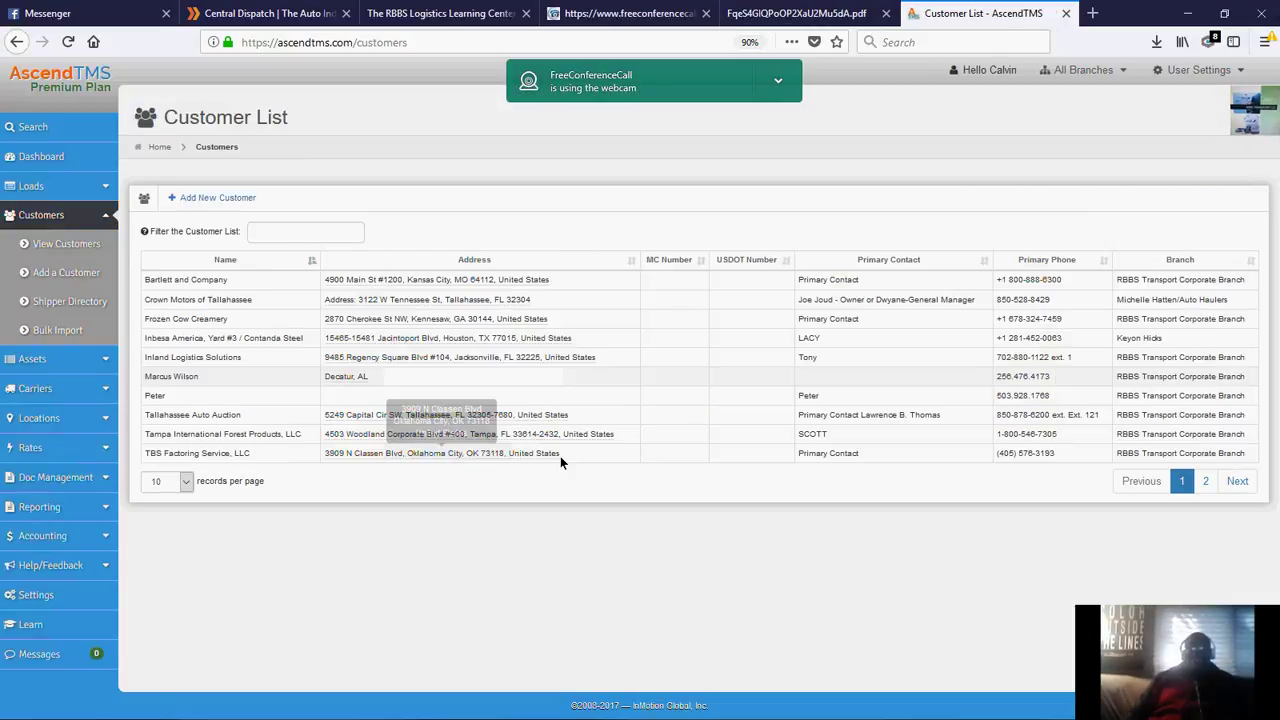
left_click(1207, 482)
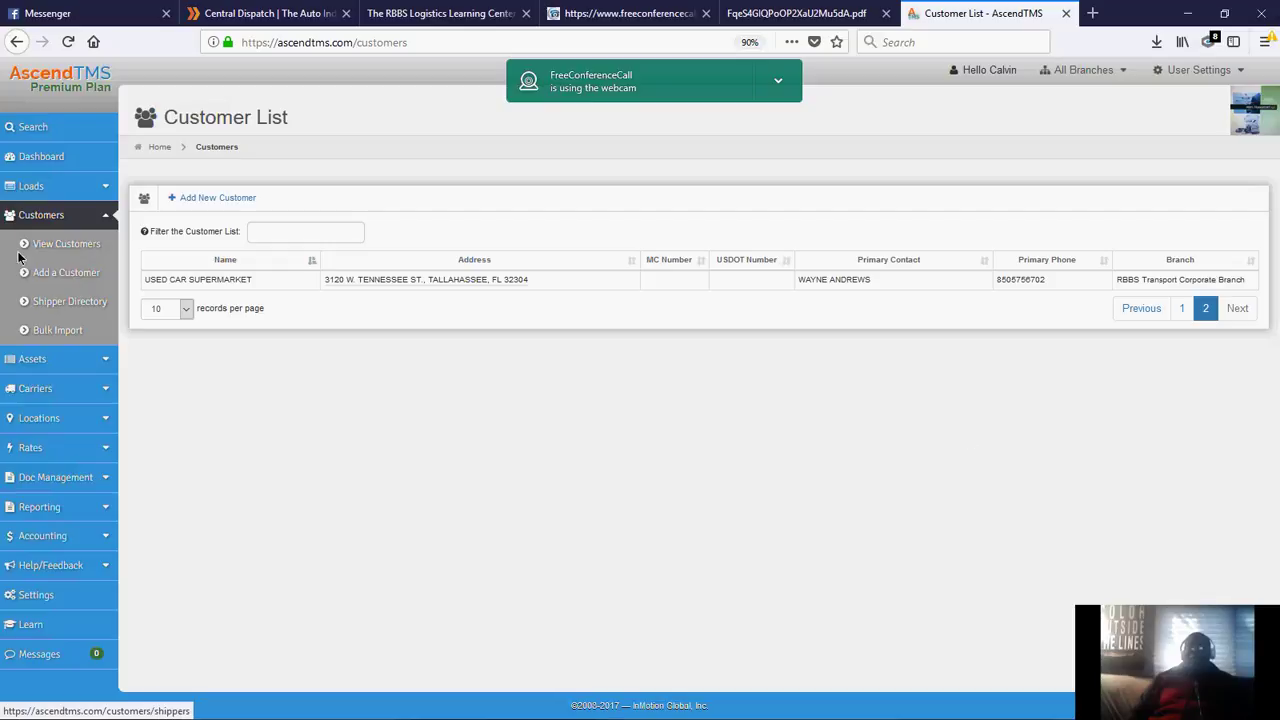
left_click(1183, 310)
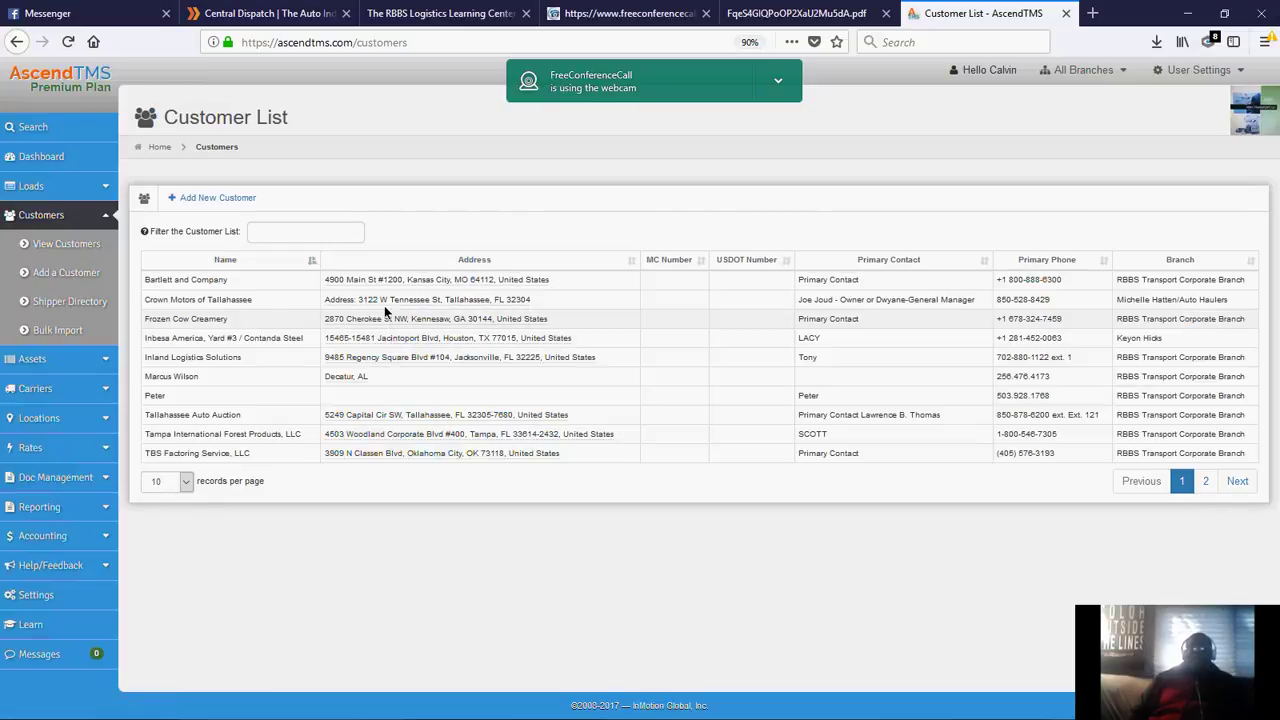
Show the load board and review the listed loads with their statuses, pickups, drops and carriers.
left_click(31, 187)
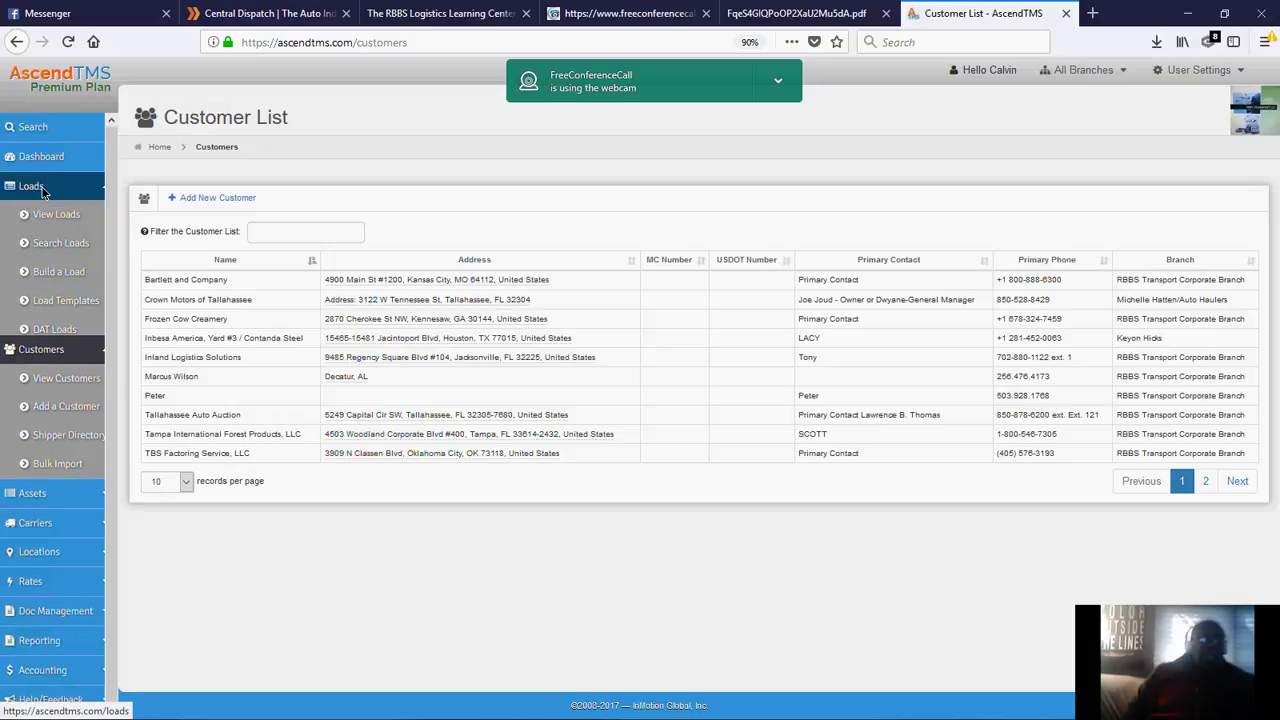
left_click(52, 214)
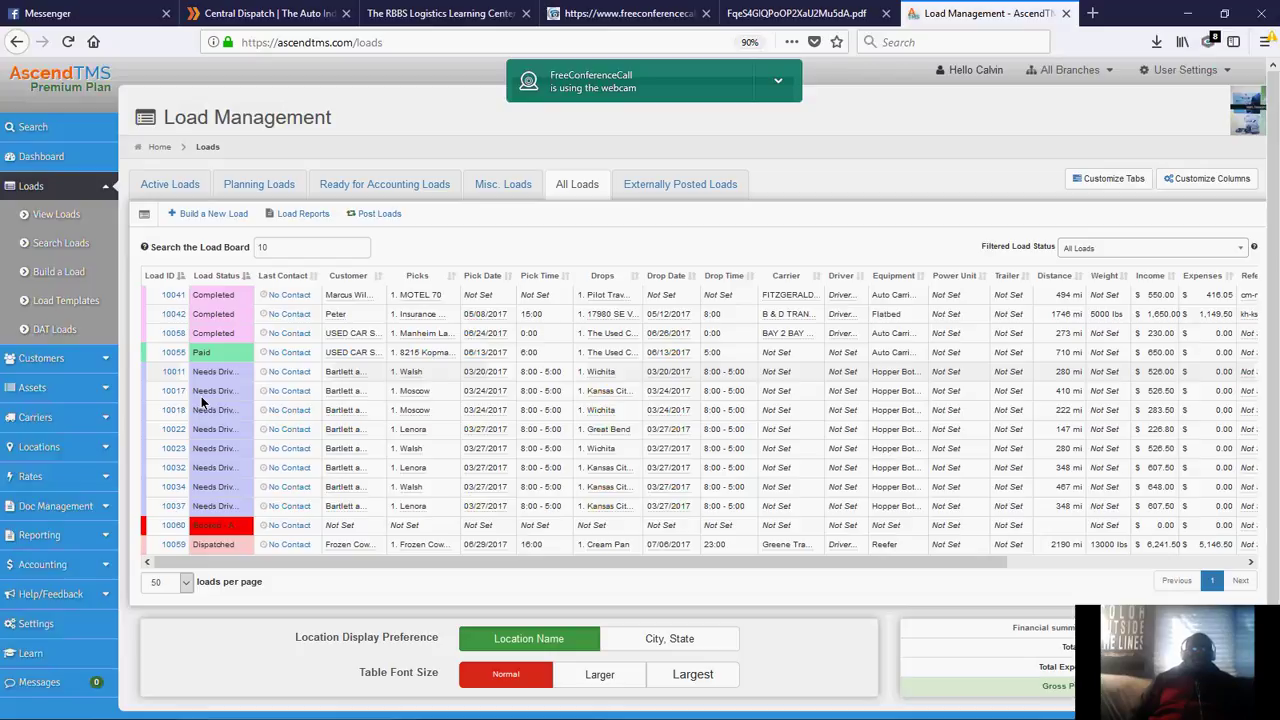
scroll(201, 396, "down", 1)
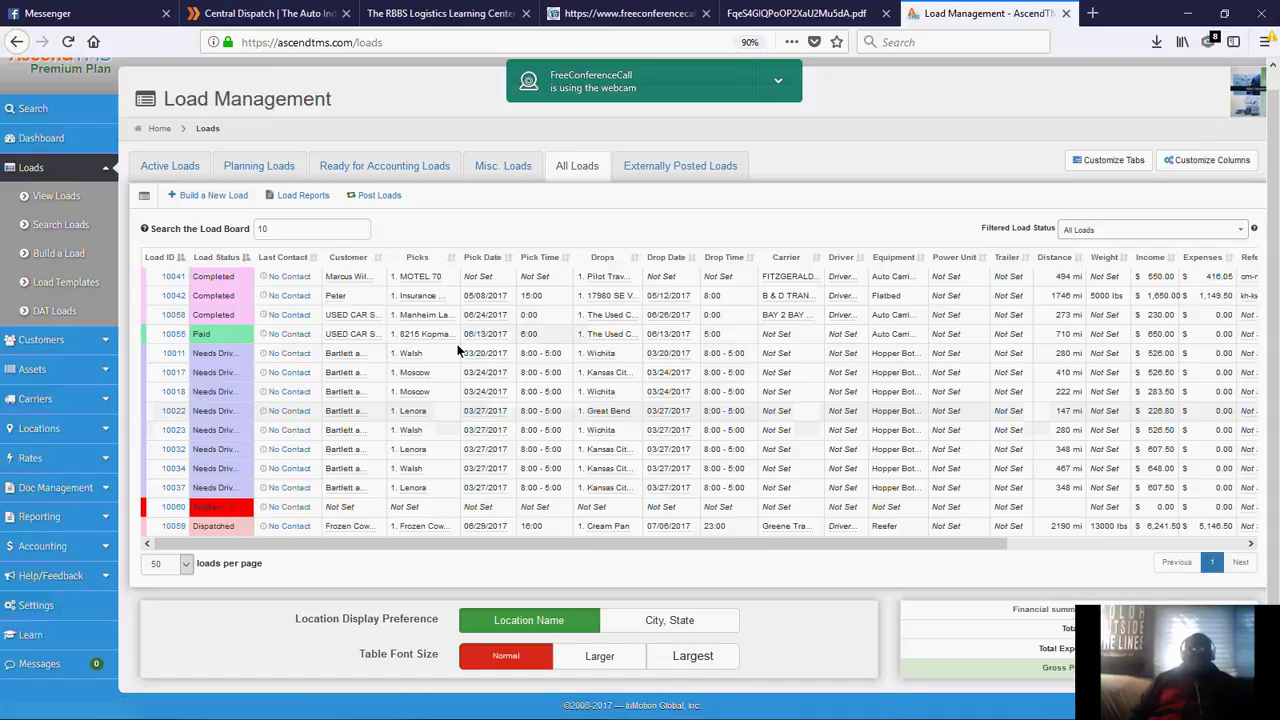
Show the G & M TRUCKING carrier record and examine its carrier details, insurance, contact list and notes.
key("ctrl+space")
scroll(390, 334, "down", 5)
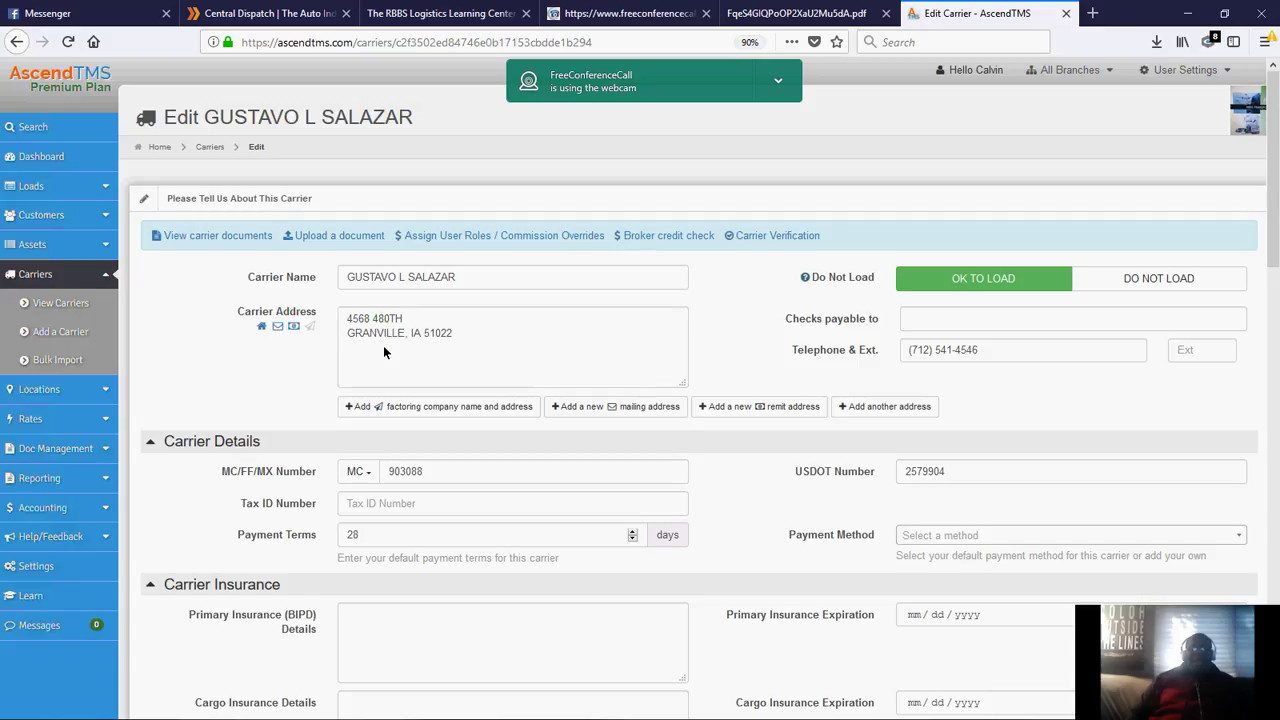
scroll(383, 346, "down", 3)
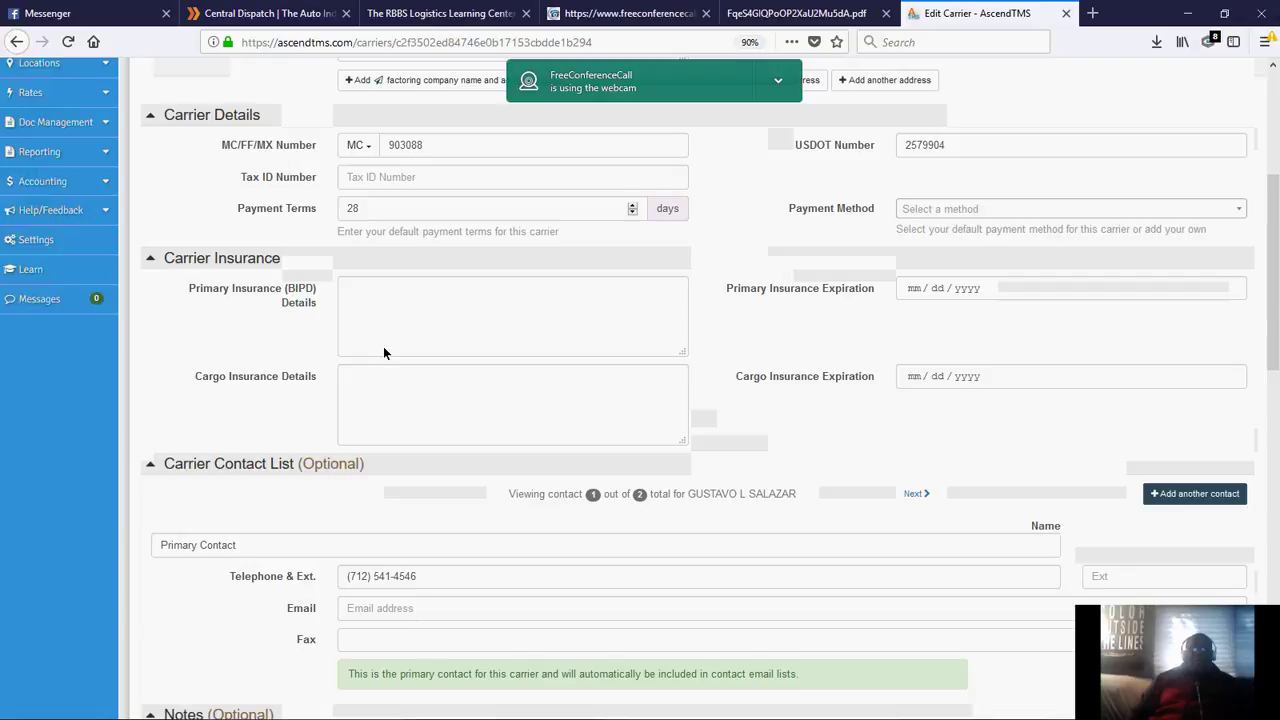
scroll(384, 352, "down", 2)
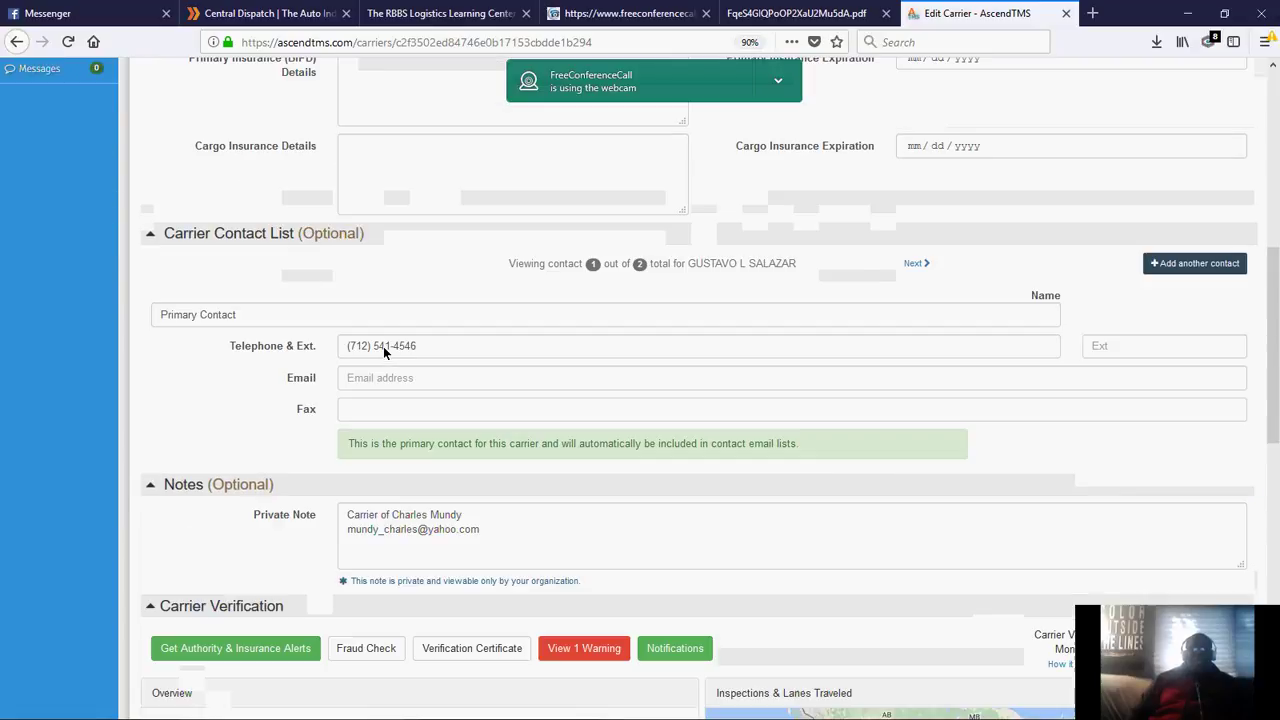
scroll(383, 346, "down", 1)
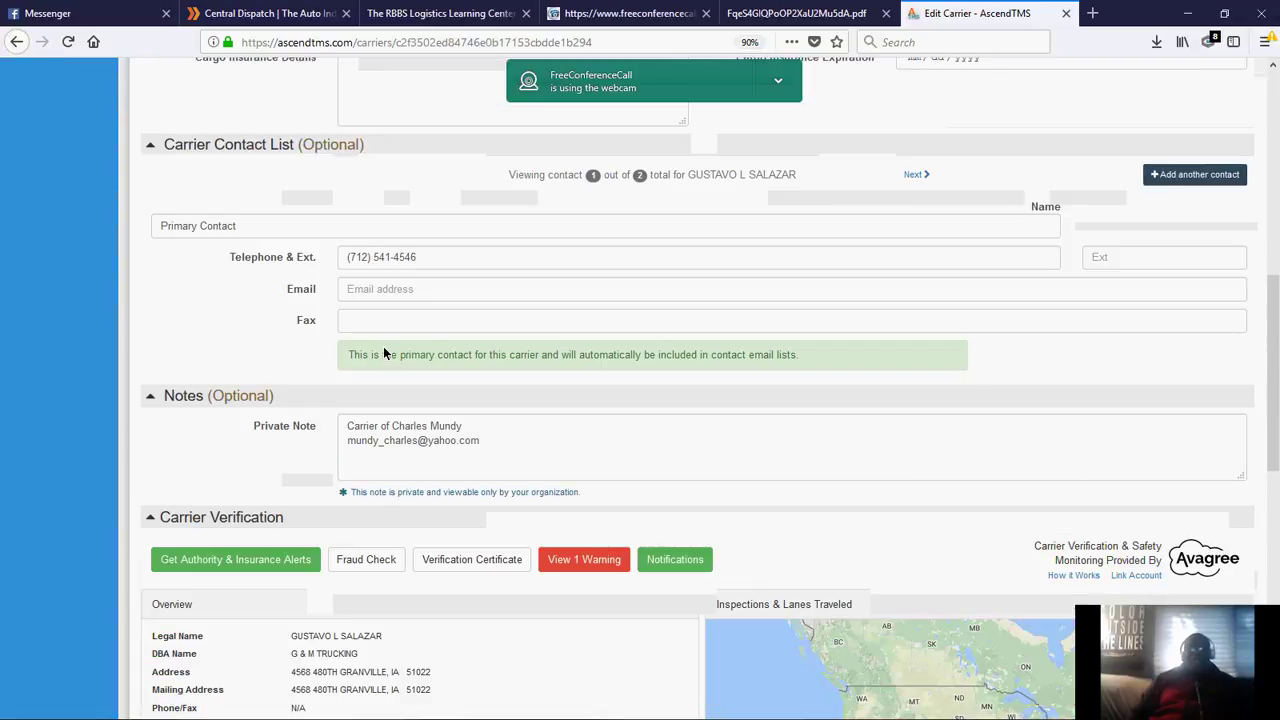
Examine the G & M TRUCKING verification data, including FMCSA authority, licensing and insurance, and inspections, and return to the record's start.
scroll(383, 346, "down", 4)
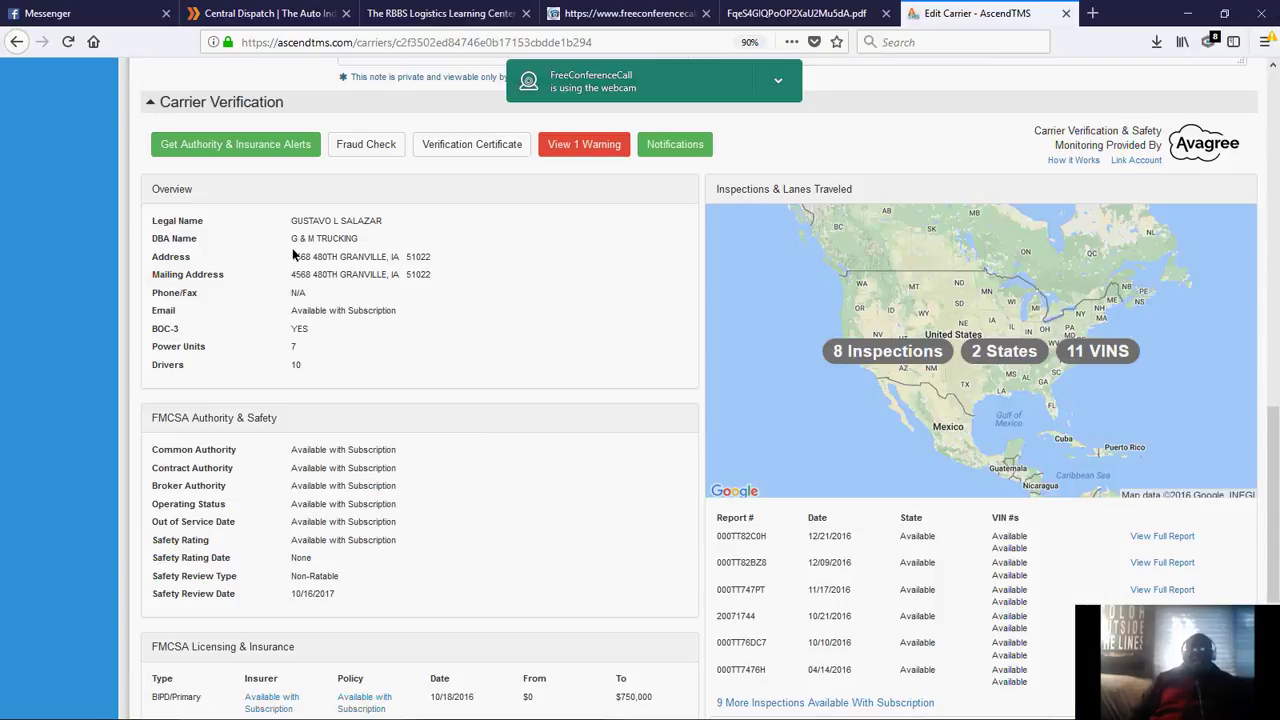
scroll(294, 255, "down", 1)
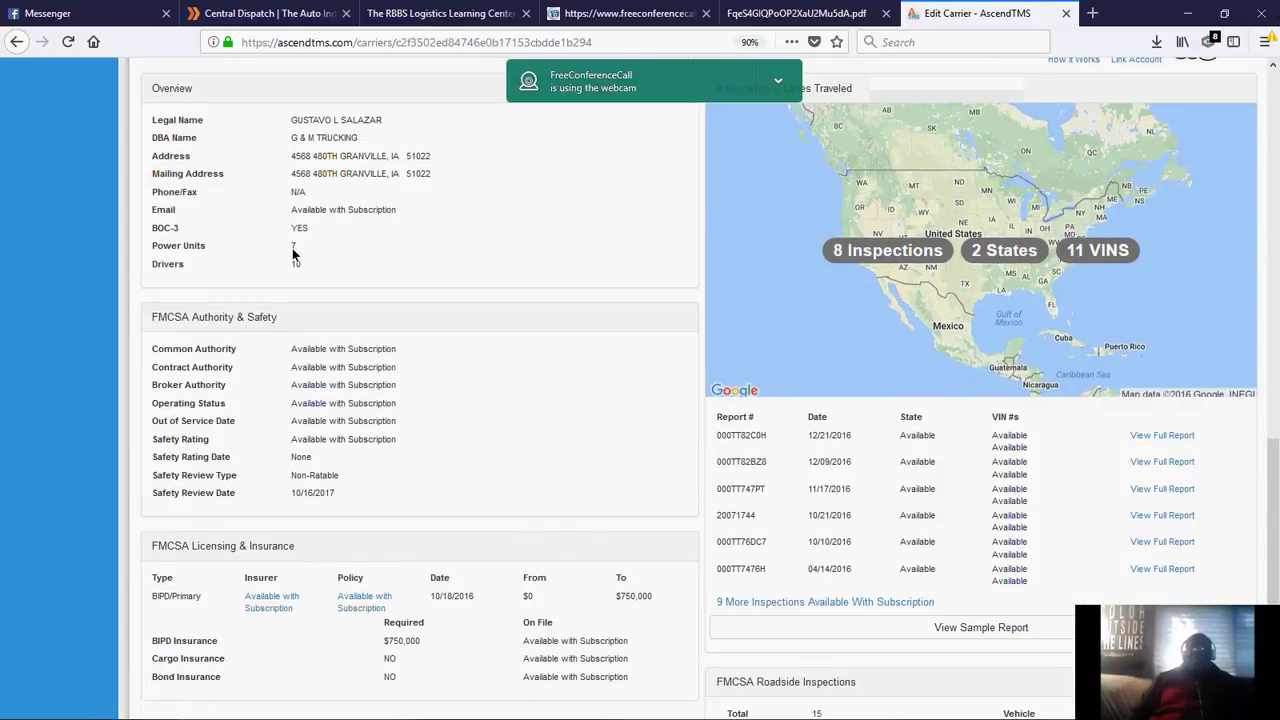
scroll(292, 248, "down", 2)
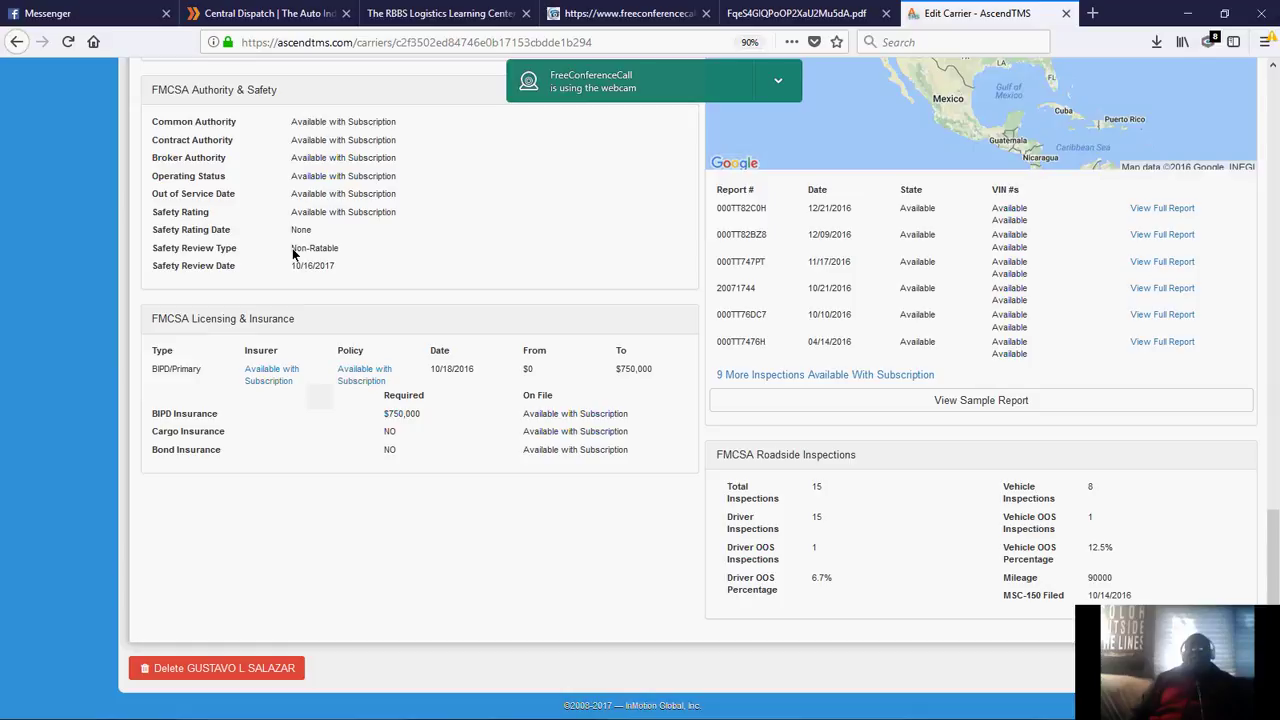
scroll(292, 248, "up", 1)
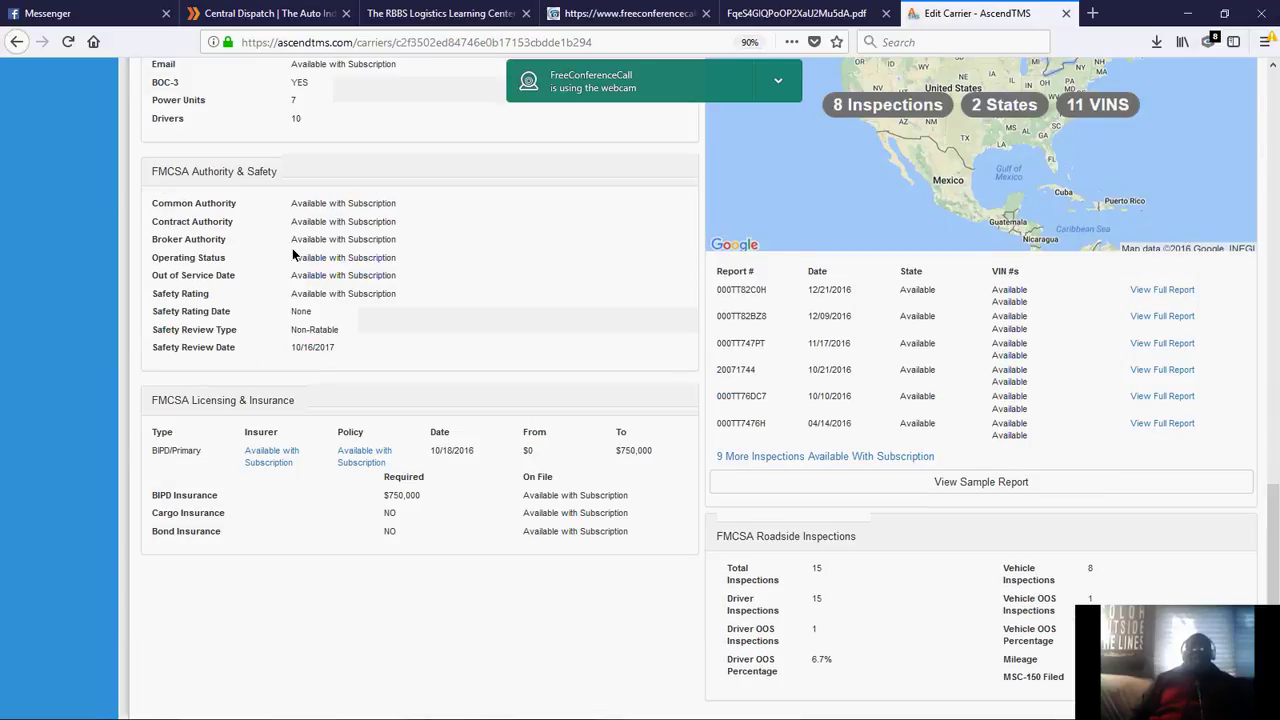
scroll(292, 248, "up", 2)
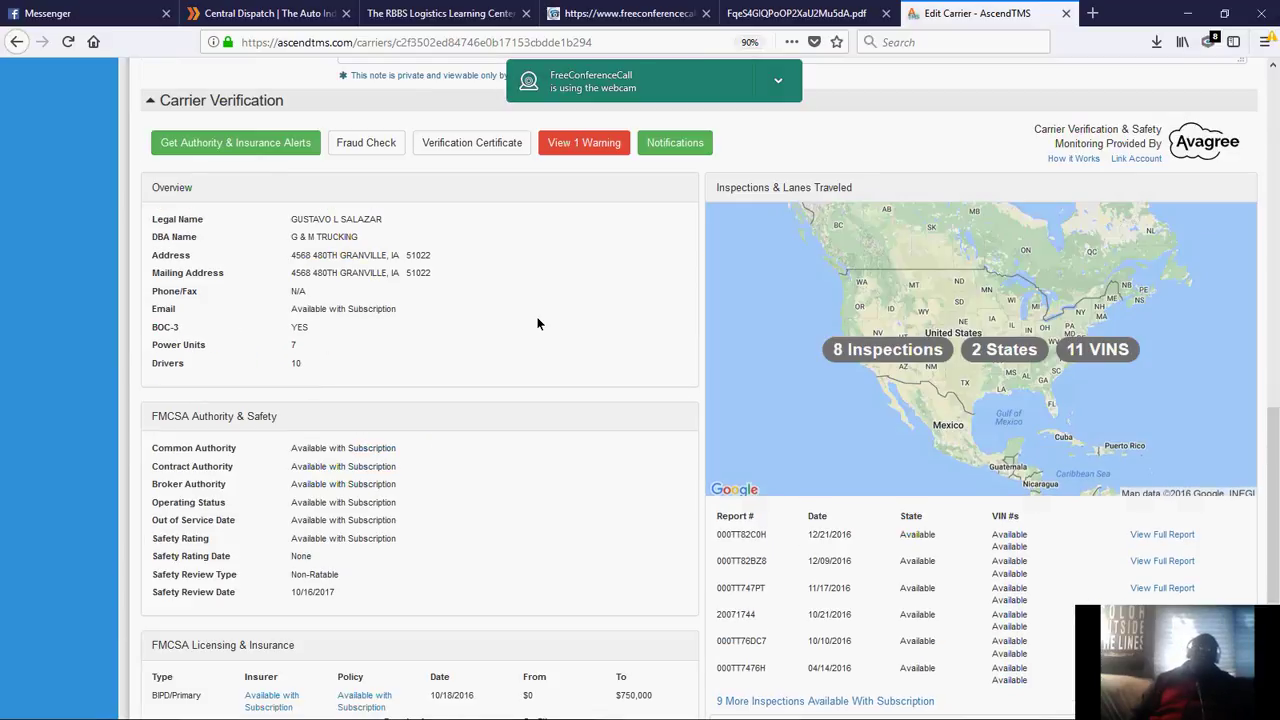
scroll(537, 323, "up", 5)
scroll(537, 323, "up", 3)
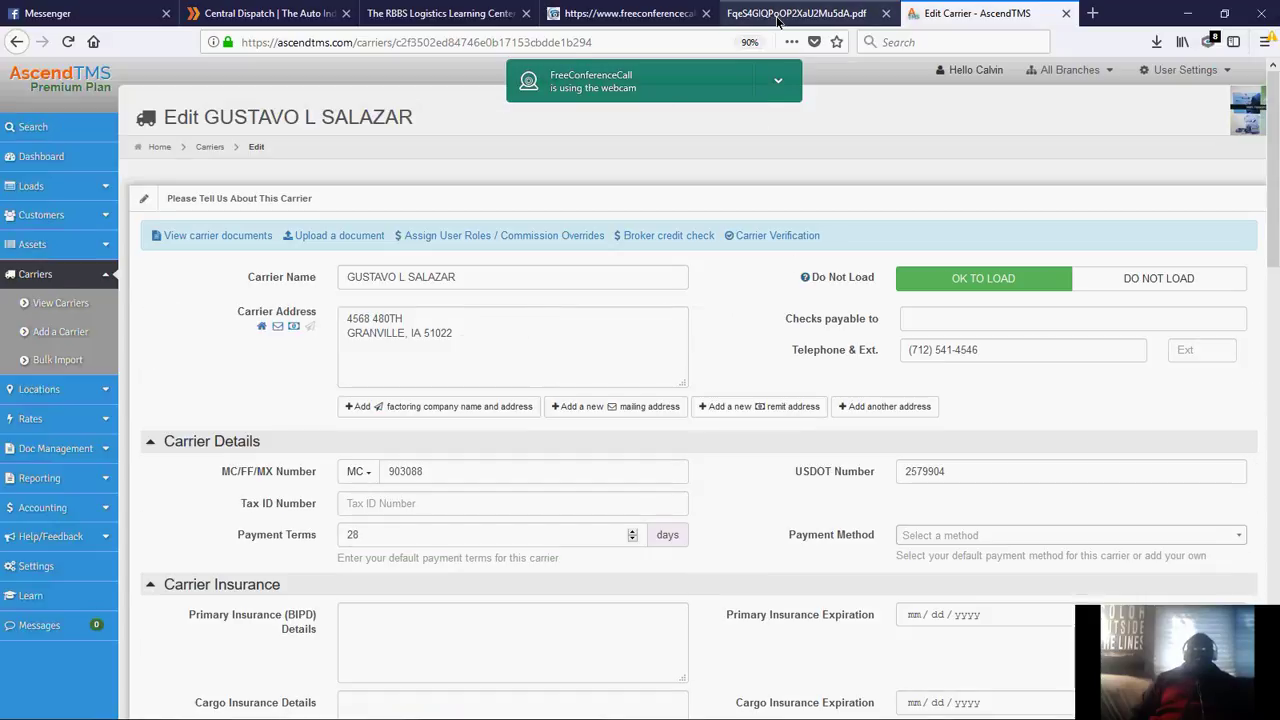
Show the dispatch service agreement PDF and review its authorization terms, dispatch fee, payment terms and signature section.
left_click(778, 14)
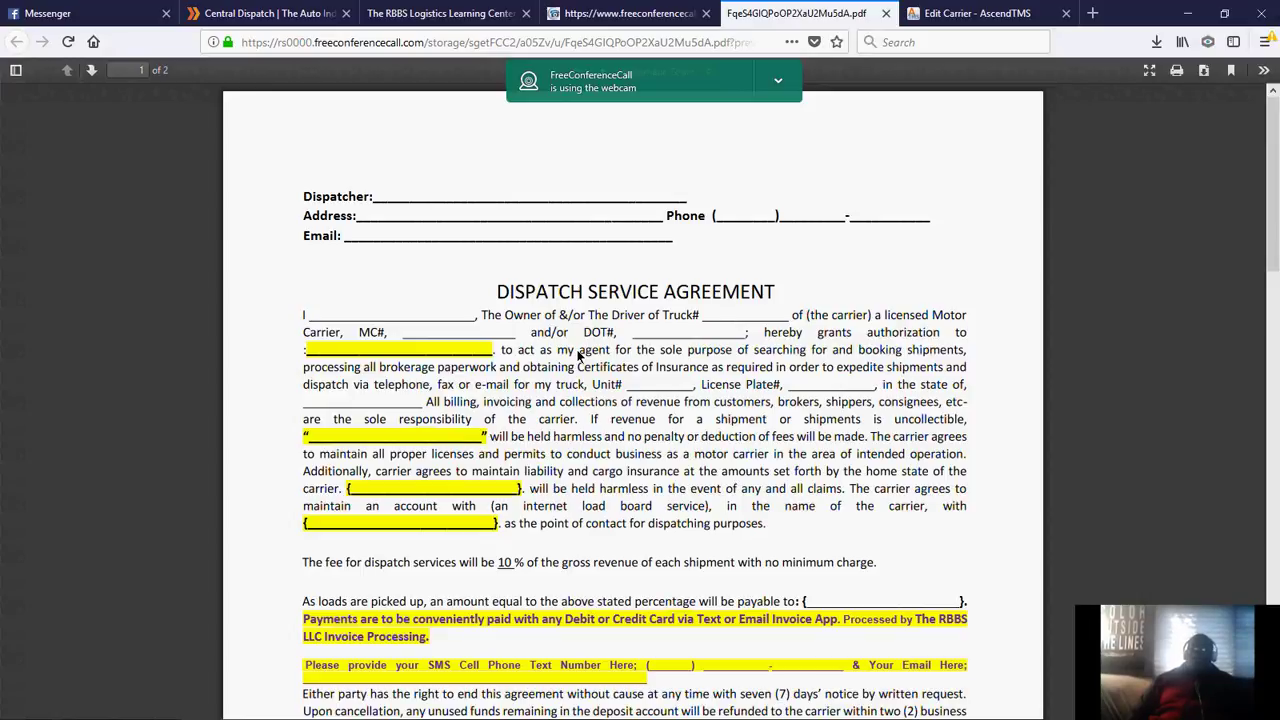
scroll(578, 355, "down", 1)
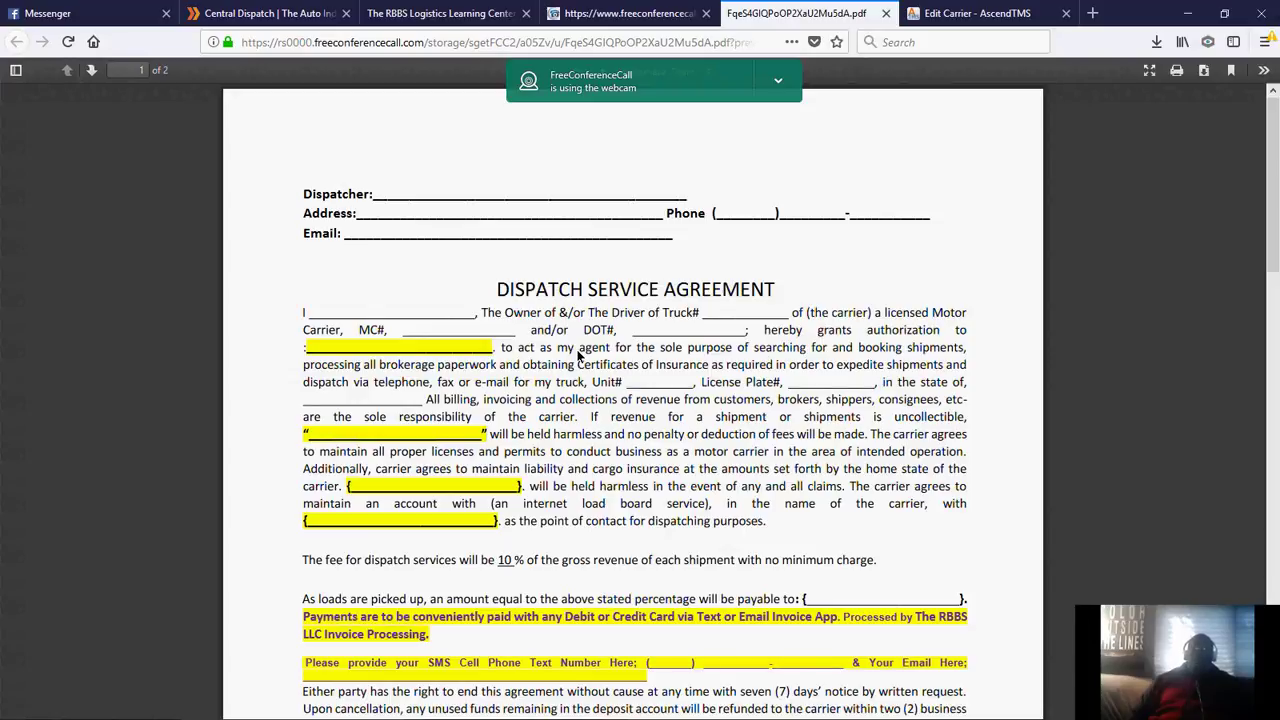
scroll(578, 355, "down", 1)
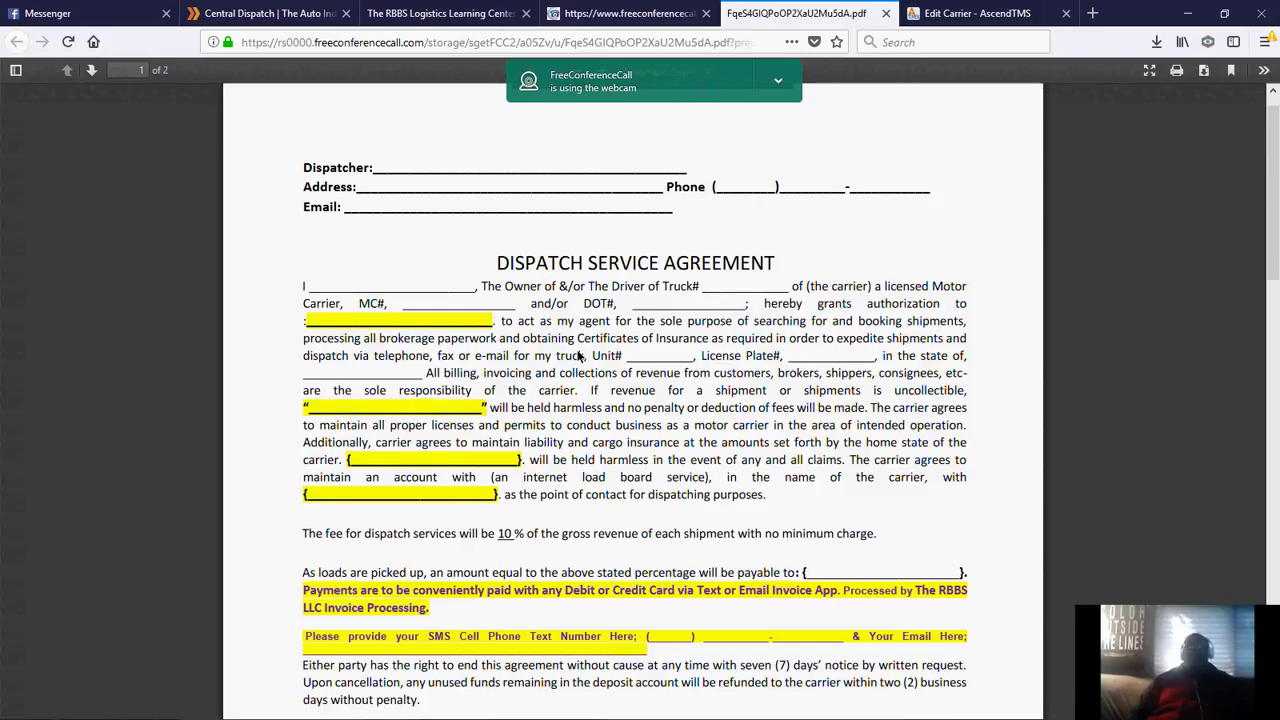
scroll(643, 362, "down", 3)
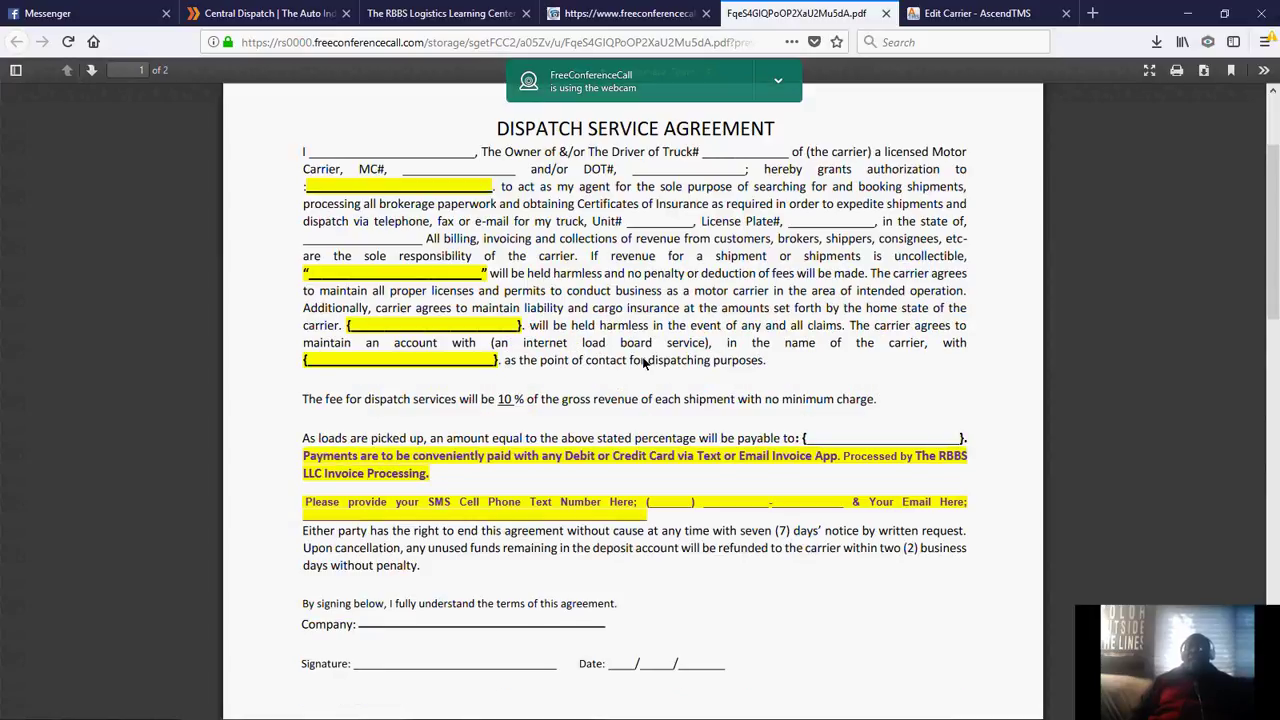
scroll(643, 362, "up", 1)
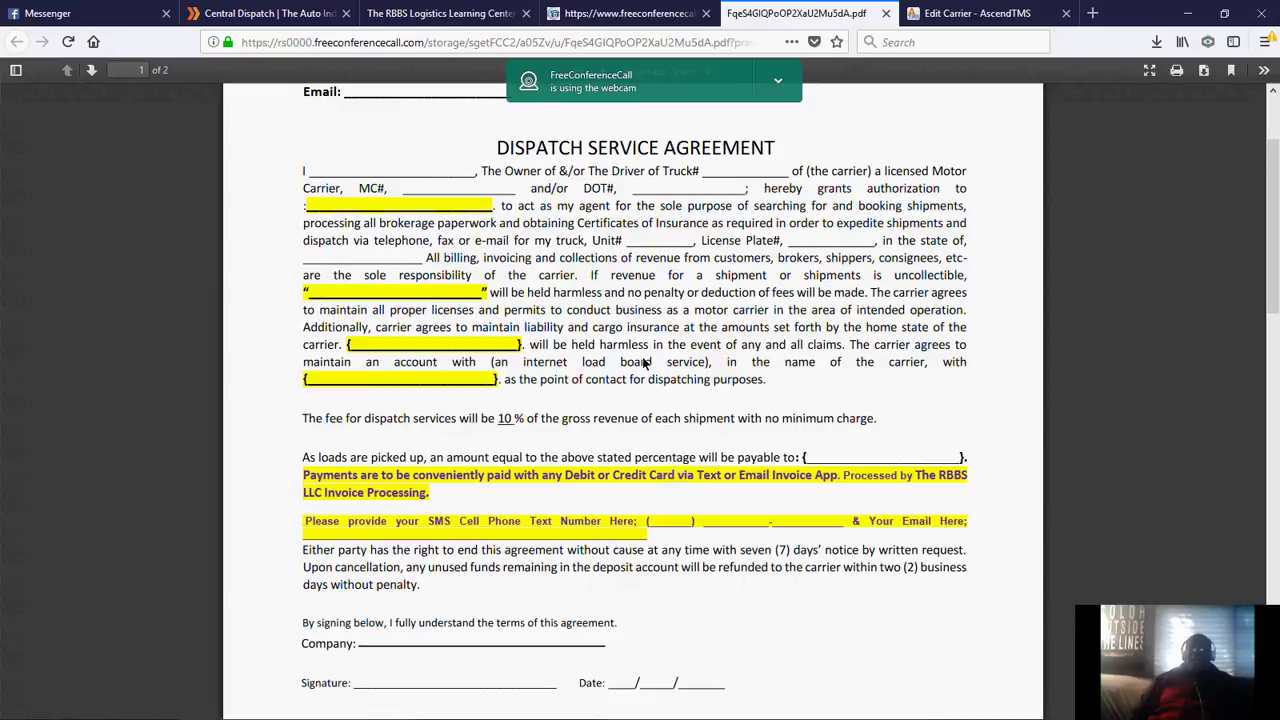
scroll(645, 363, "up", 3)
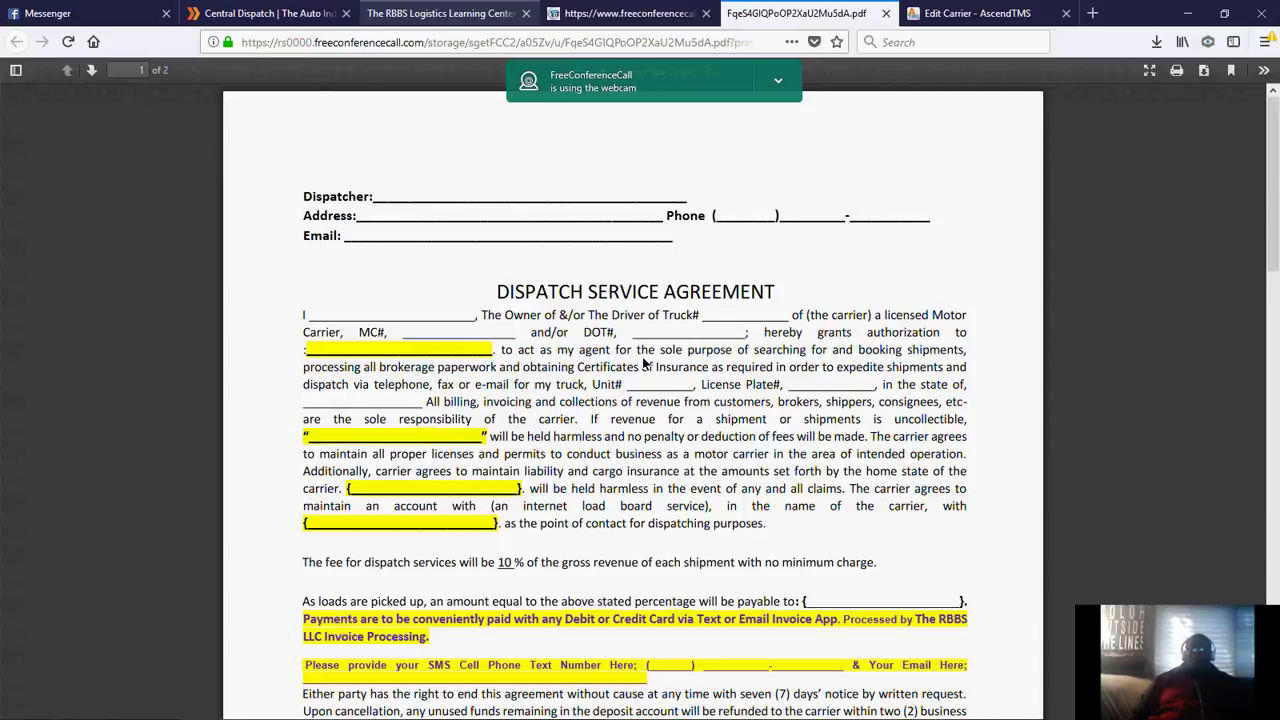
Close the dispatch agreement and the AscendTMS carrier record, and preview the The_RBBS_LLC_Exec_Summary file from the FreeConferenceCall Meeting Resources.
key("ctrl+w")
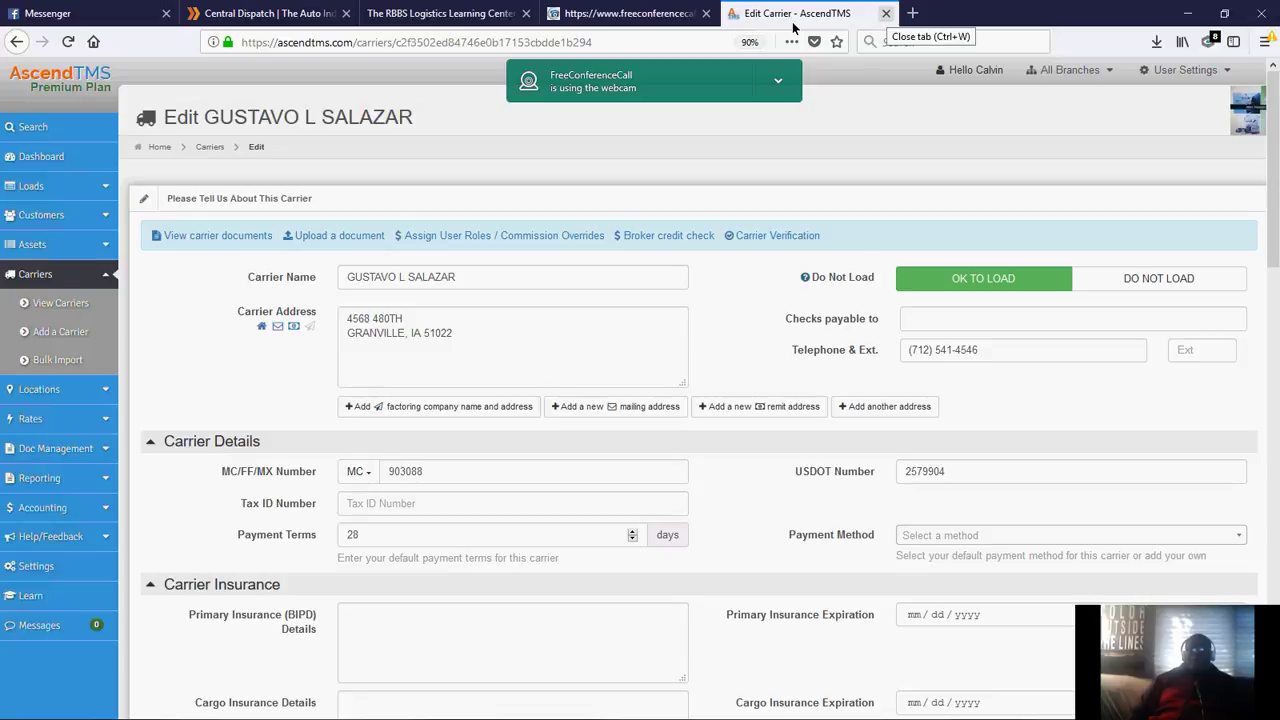
key("ctrl+w")
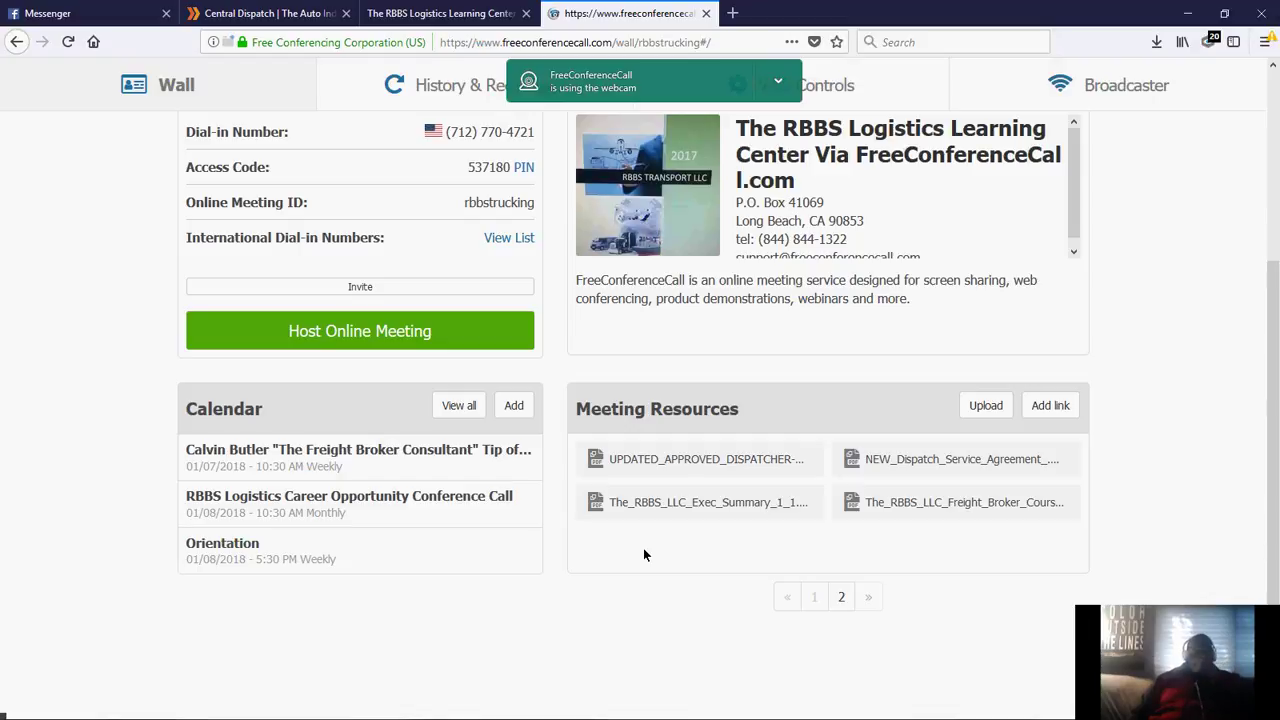
mouse_move(670, 508)
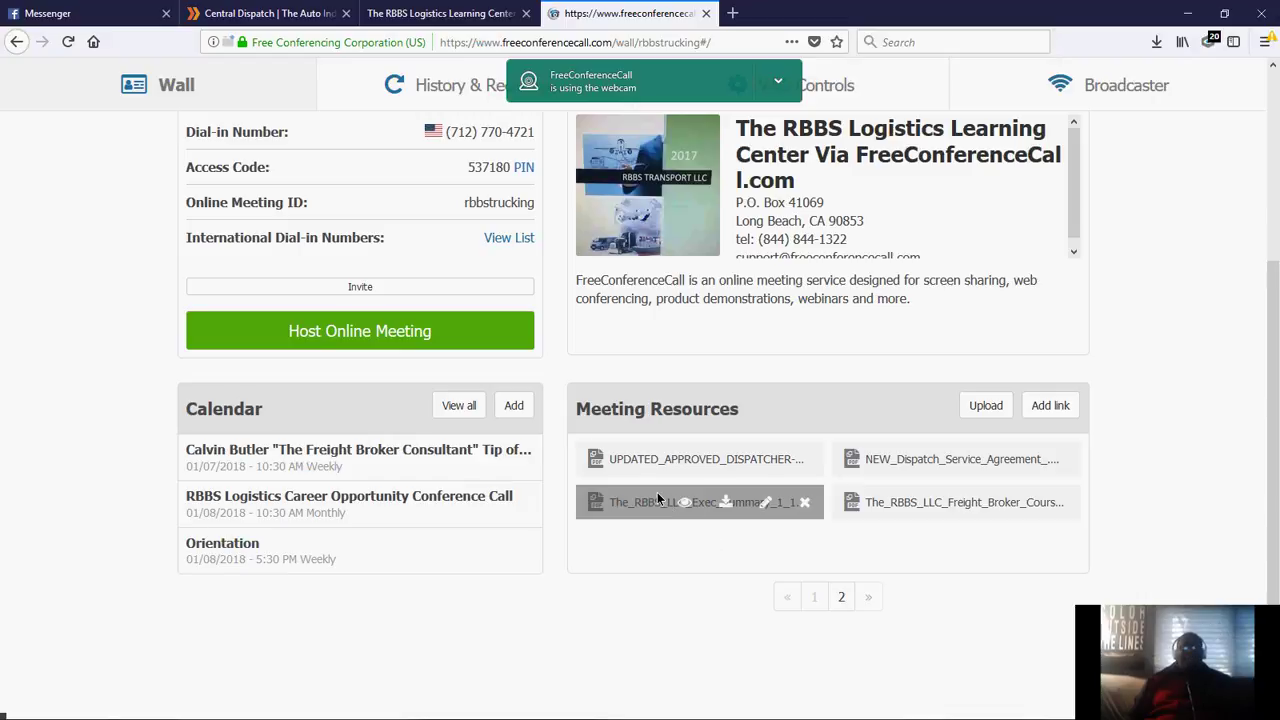
mouse_move(905, 505)
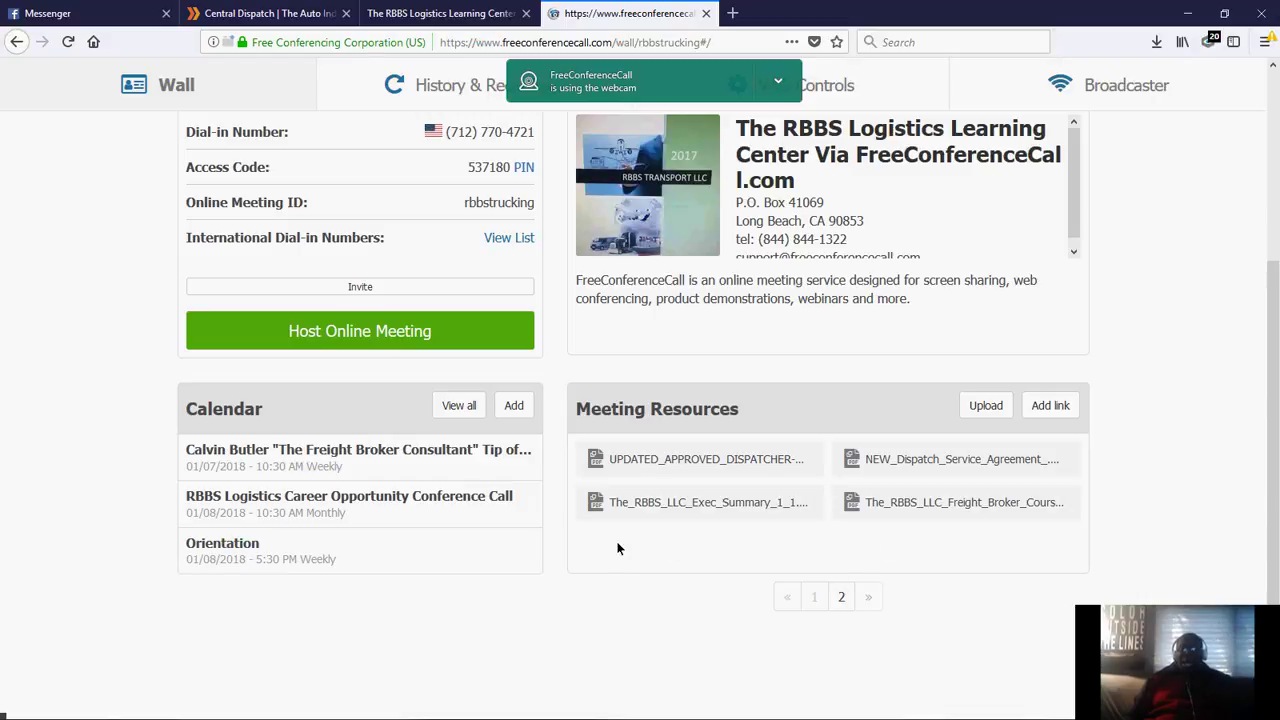
mouse_move(734, 520)
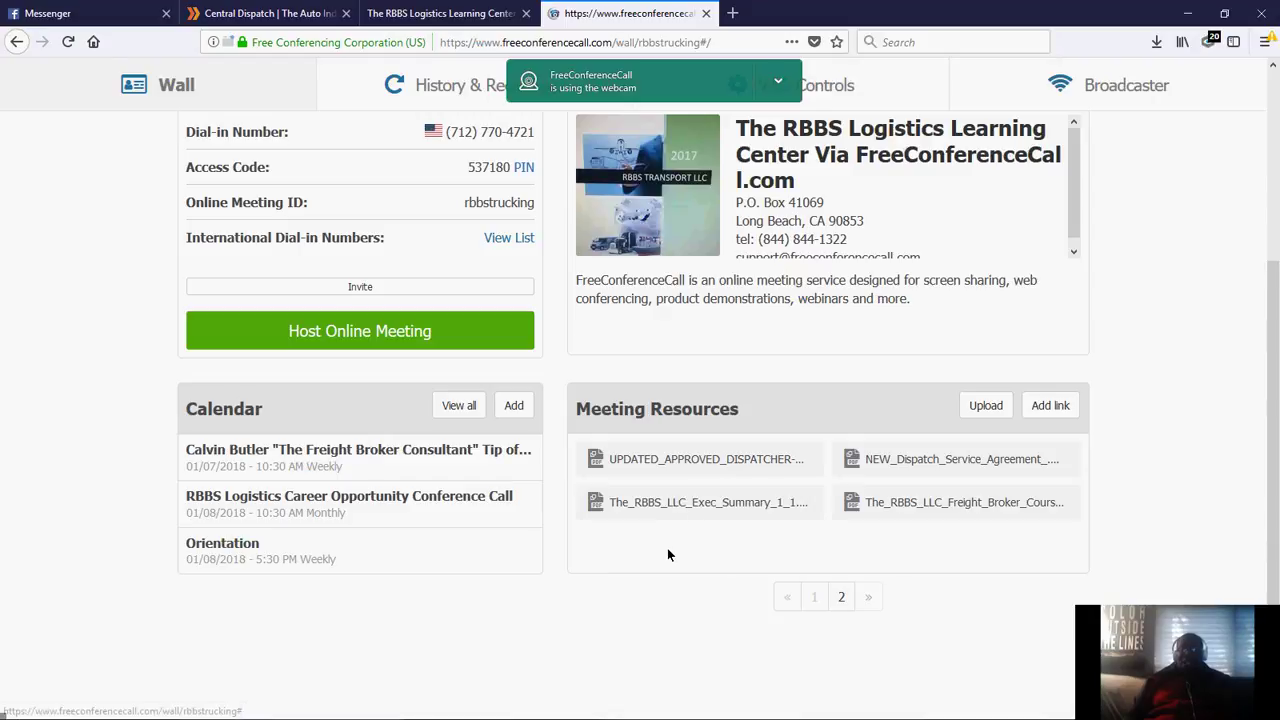
mouse_move(684, 512)
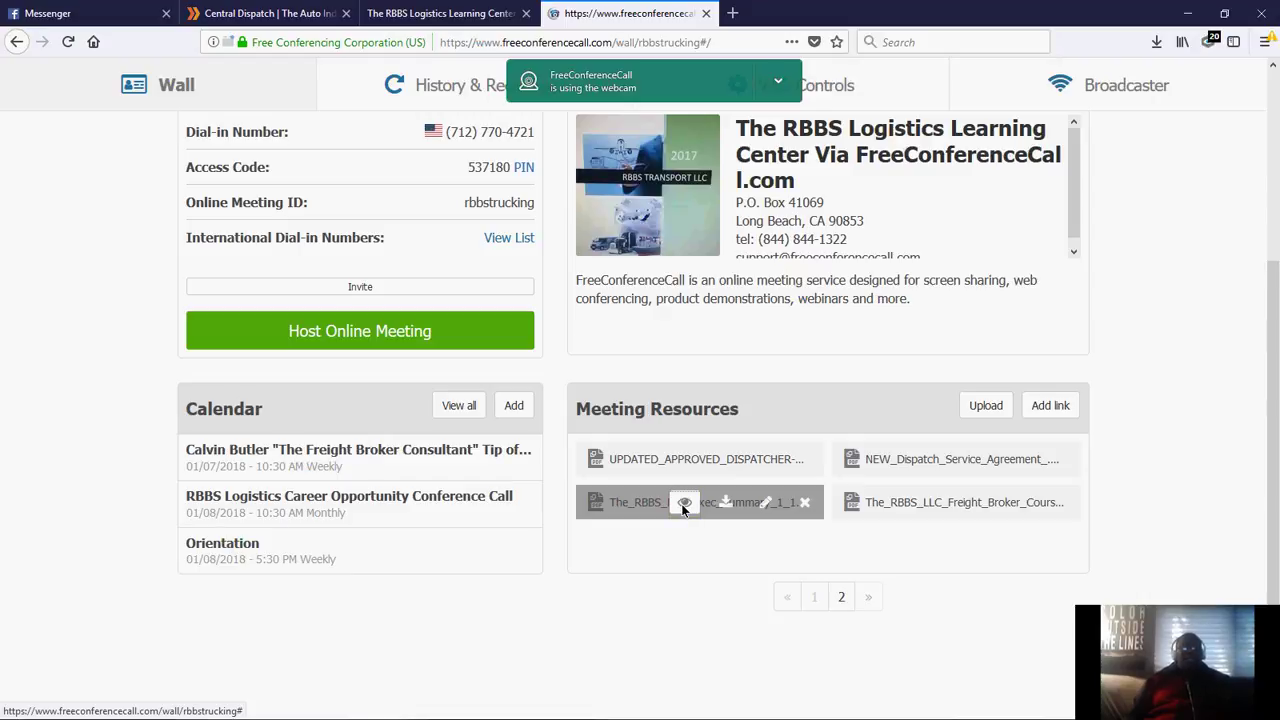
left_click(684, 504)
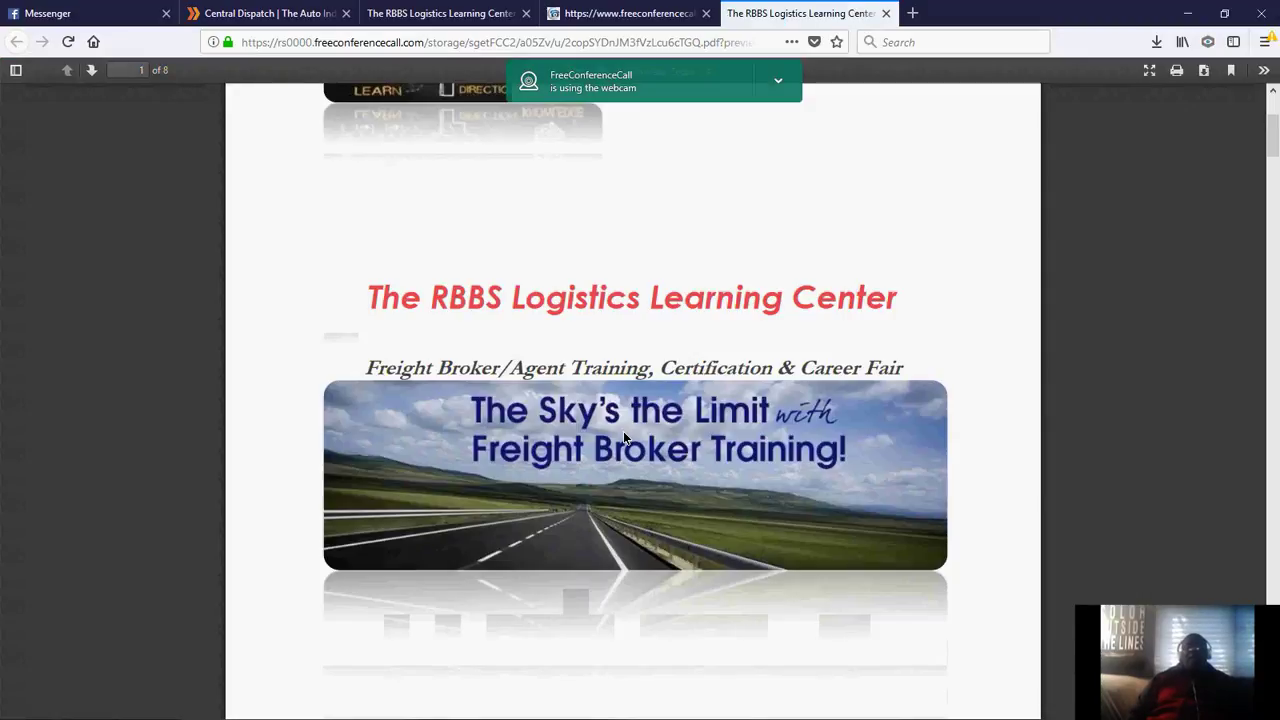
Look over the executive summary's cover page, from the training banner and learning center title to the contact details.
scroll(623, 437, "down", 5)
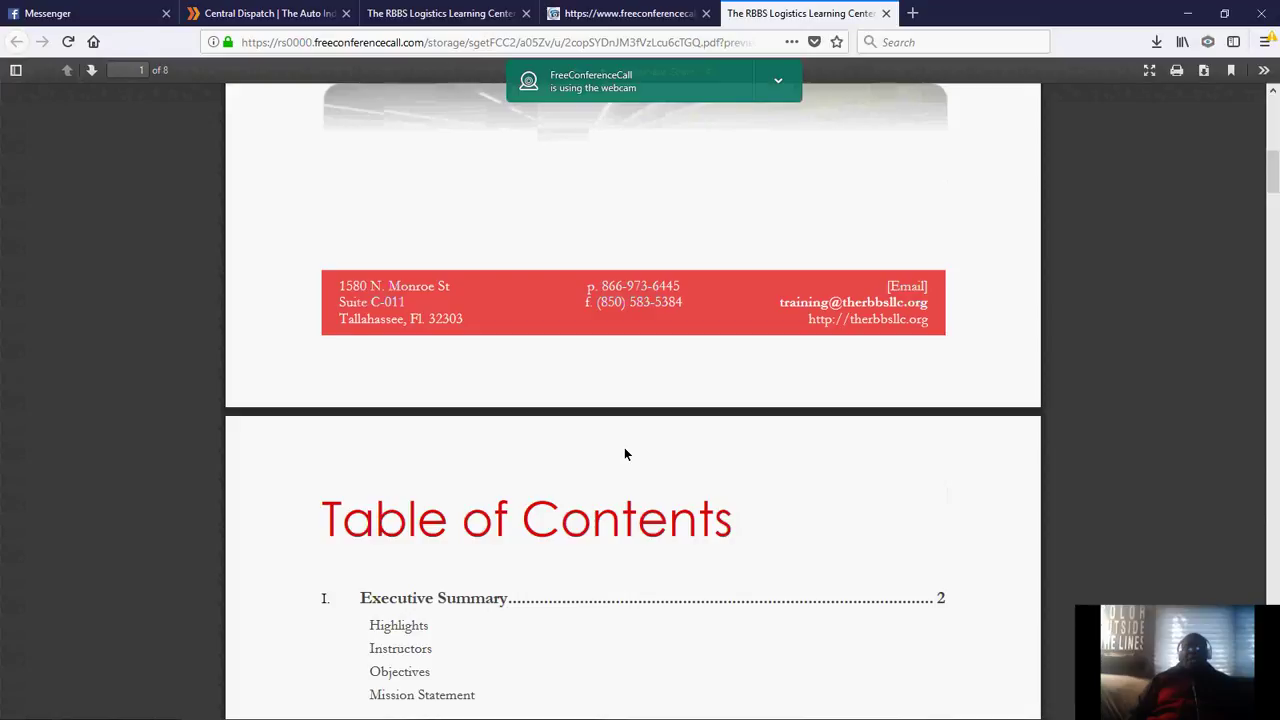
scroll(624, 454, "up", 5)
scroll(624, 454, "up", 1)
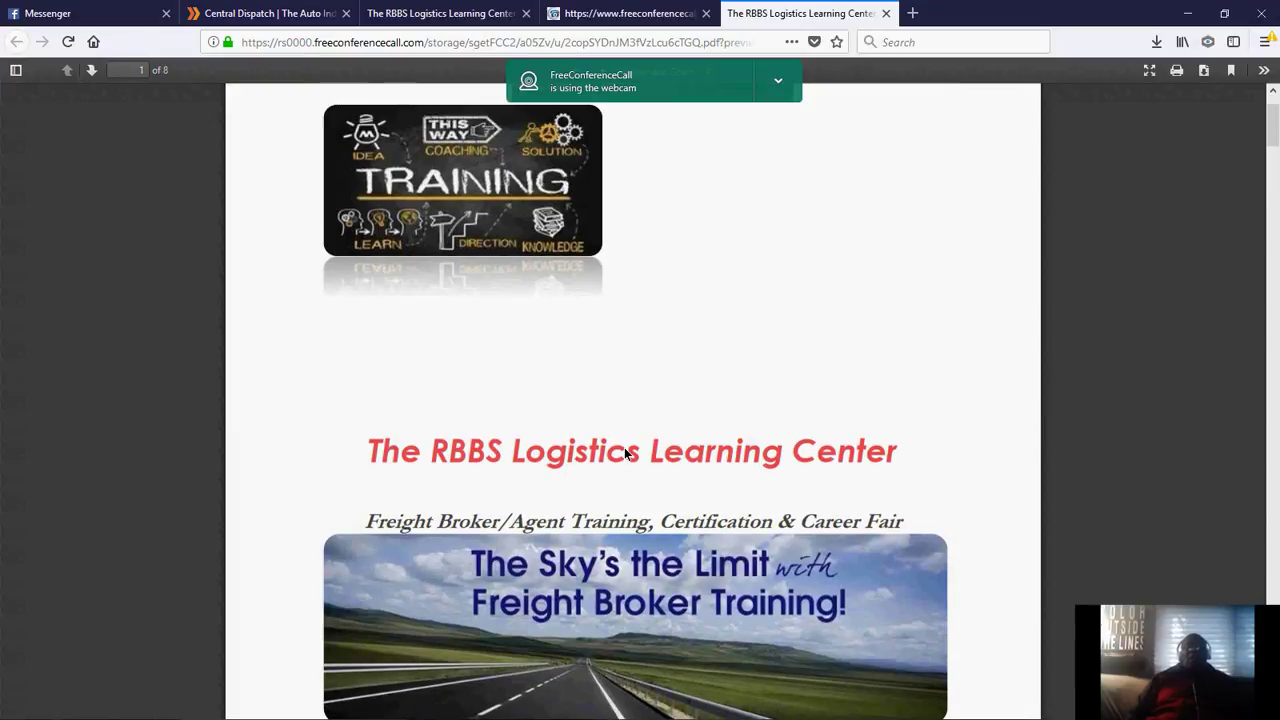
scroll(624, 453, "up", 1)
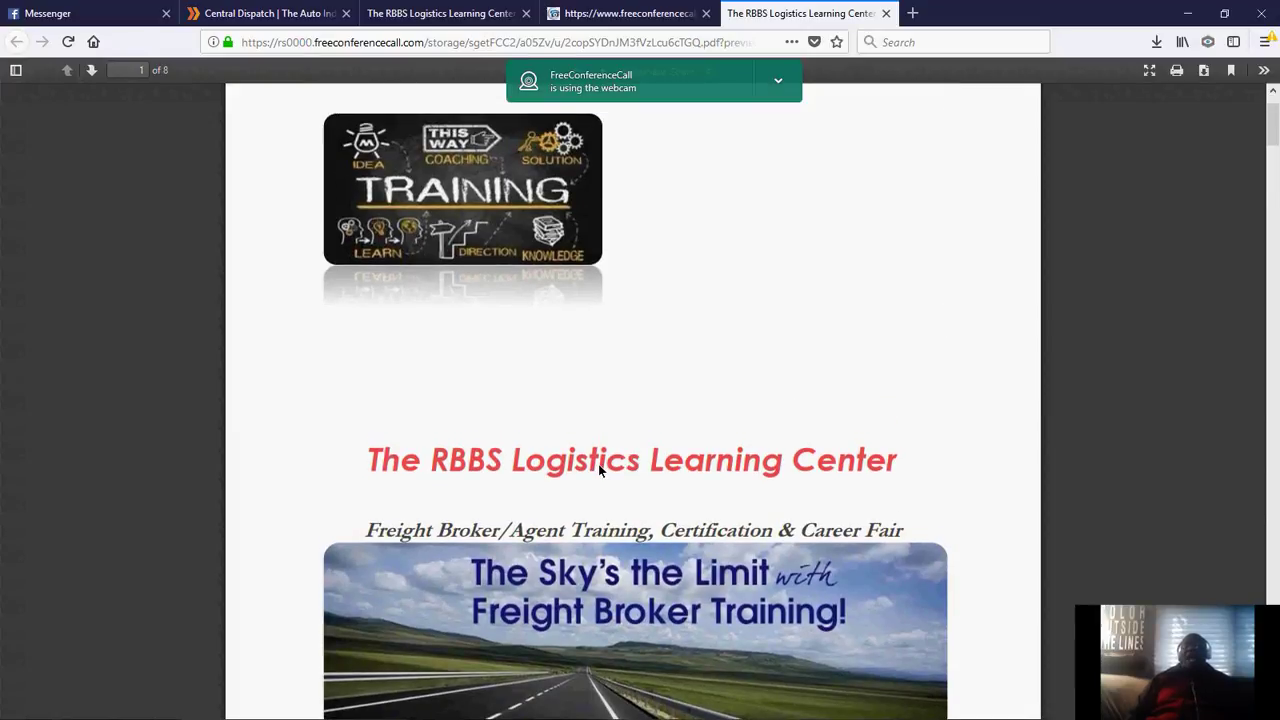
scroll(600, 470, "up", 1)
scroll(598, 464, "up", 2)
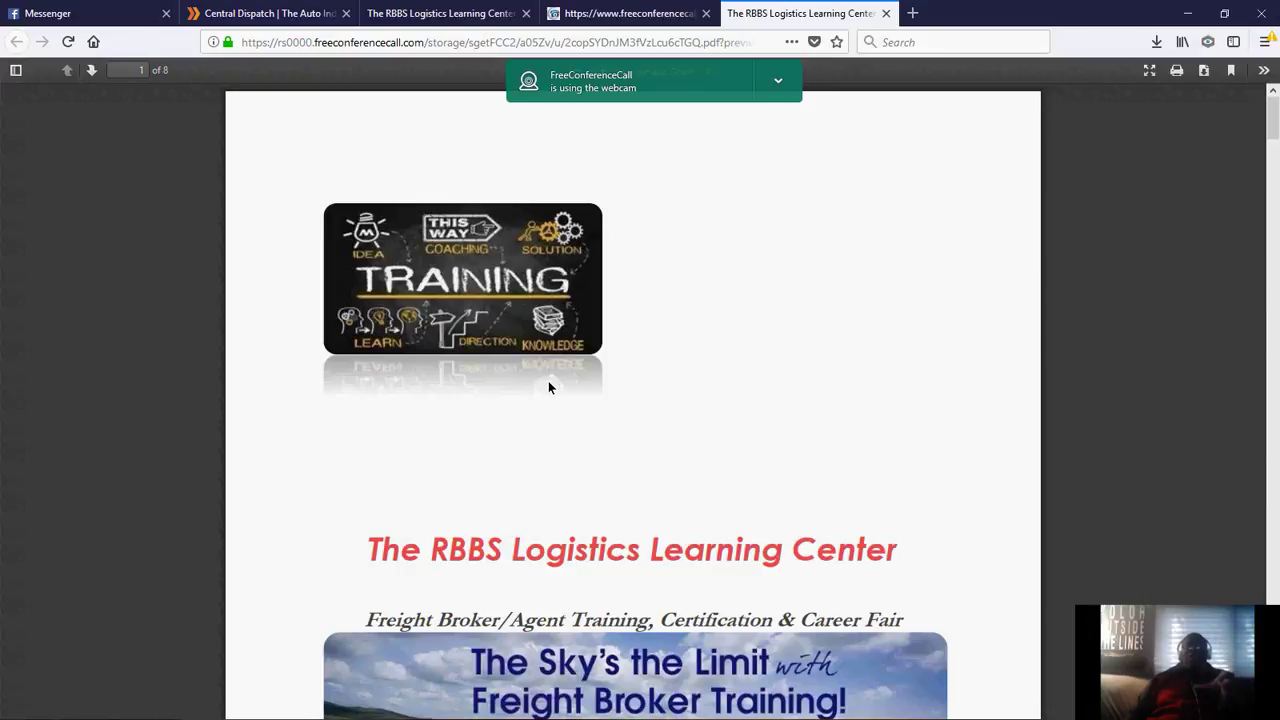
scroll(546, 390, "down", 1)
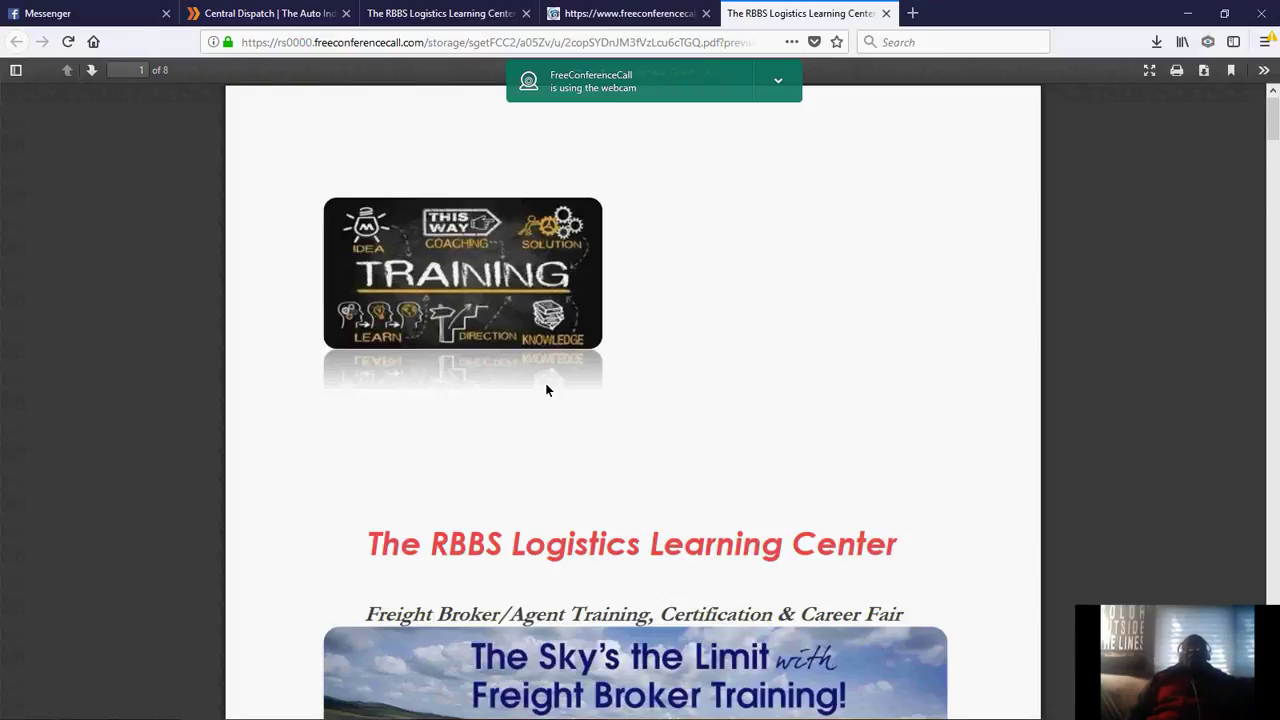
scroll(546, 390, "down", 1)
scroll(546, 390, "down", 1)
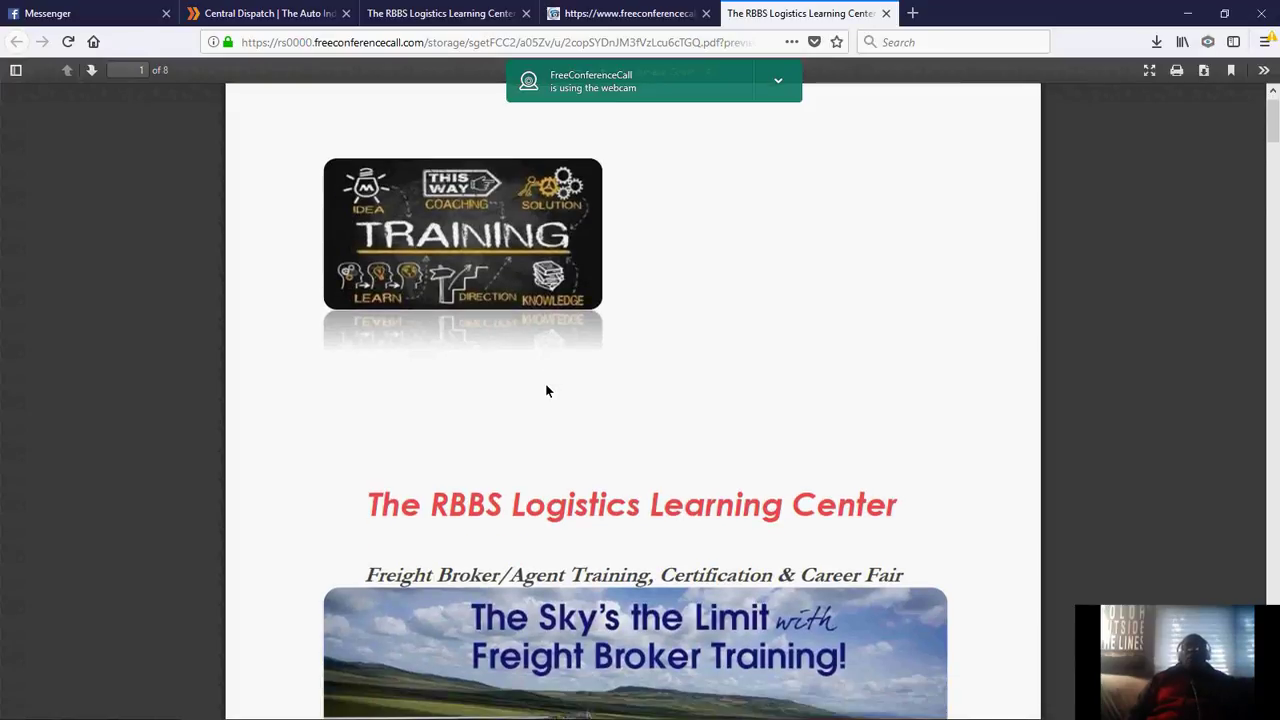
scroll(546, 390, "down", 3)
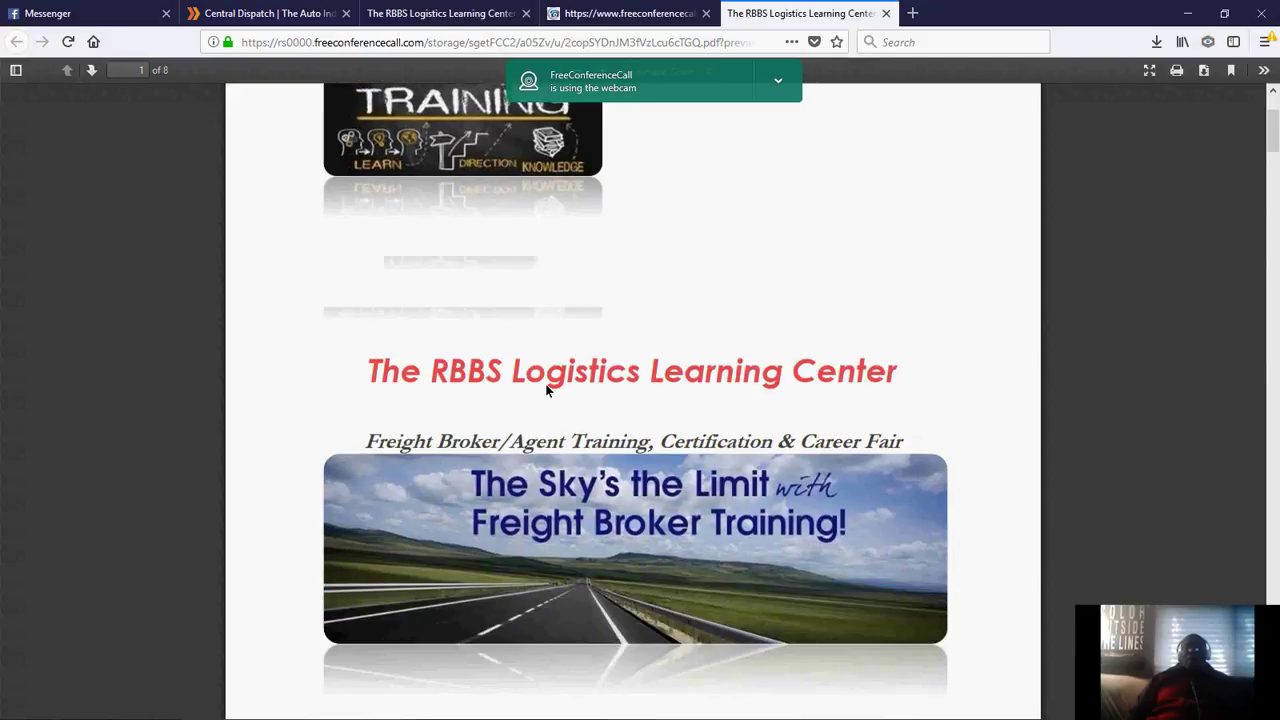
scroll(546, 390, "down", 1)
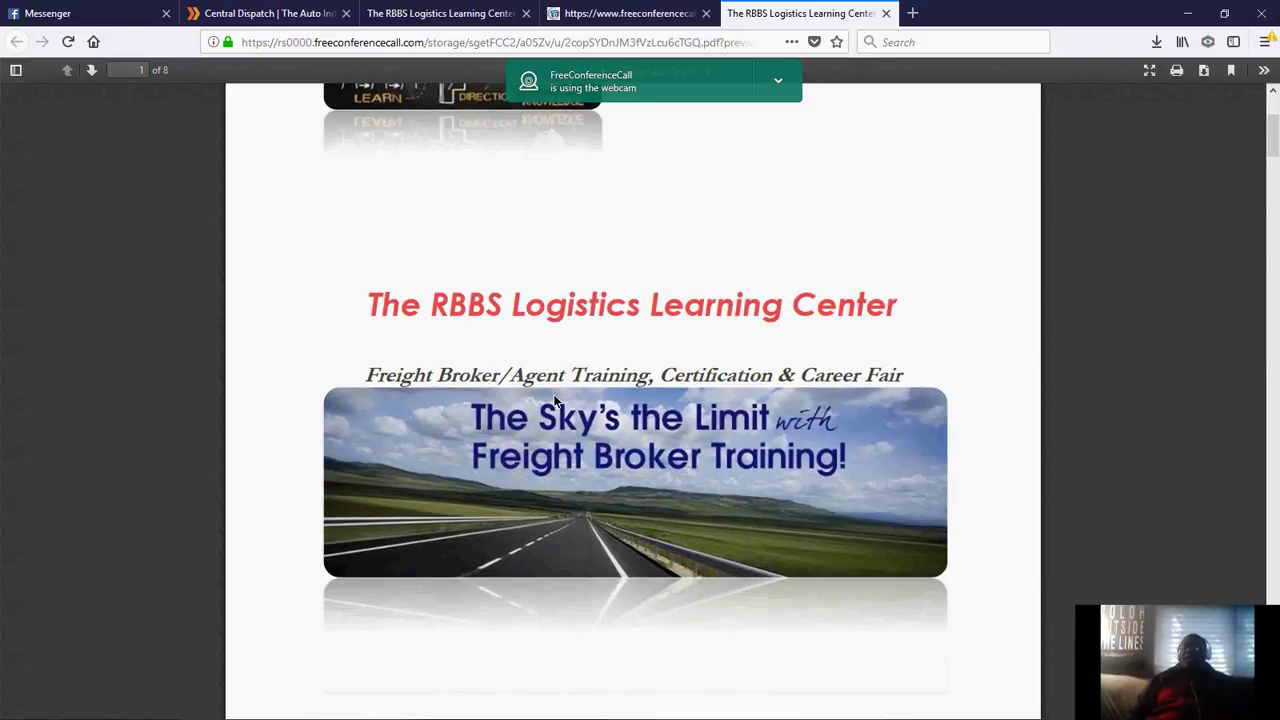
scroll(555, 401, "down", 4)
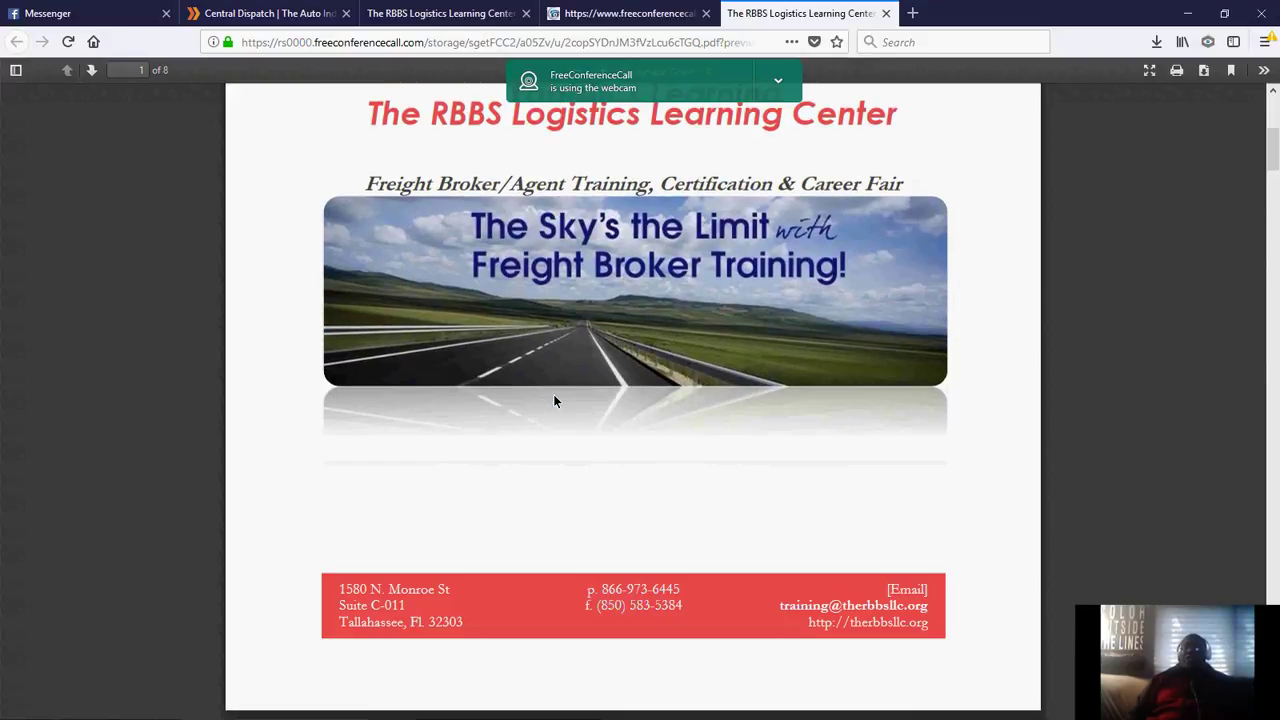
scroll(555, 401, "up", 1)
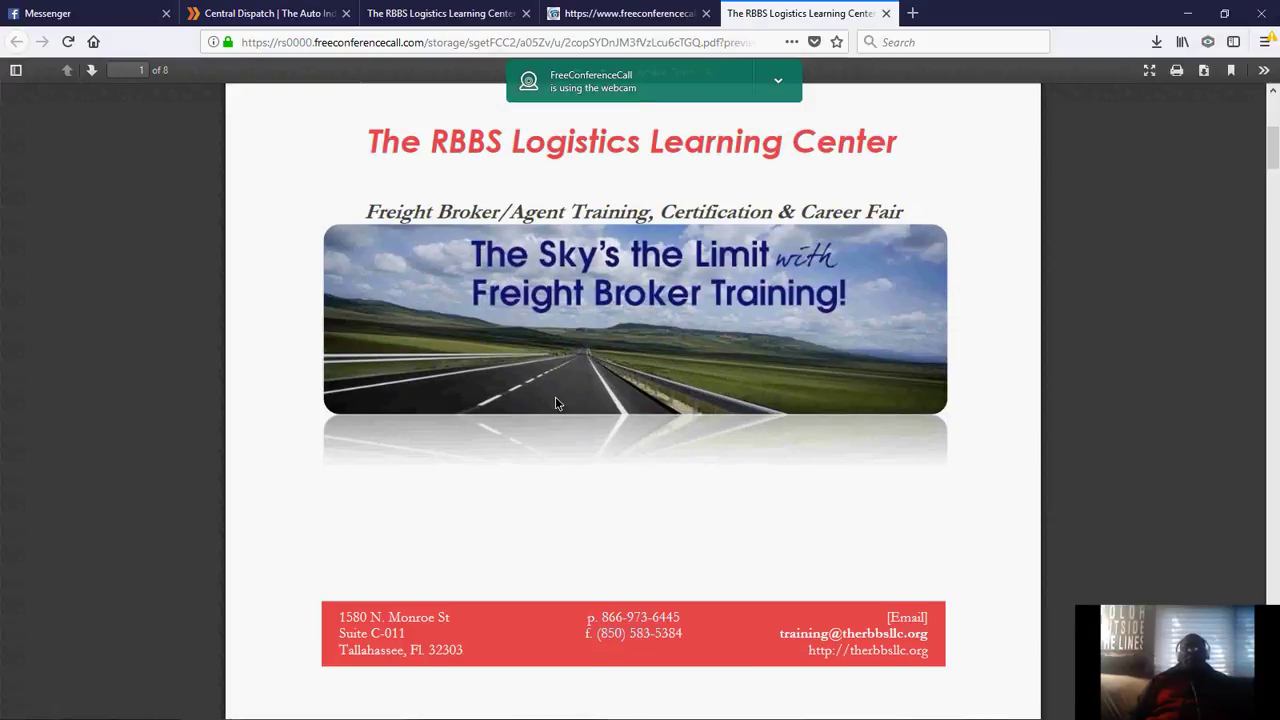
scroll(557, 403, "down", 1)
scroll(557, 403, "down", 1)
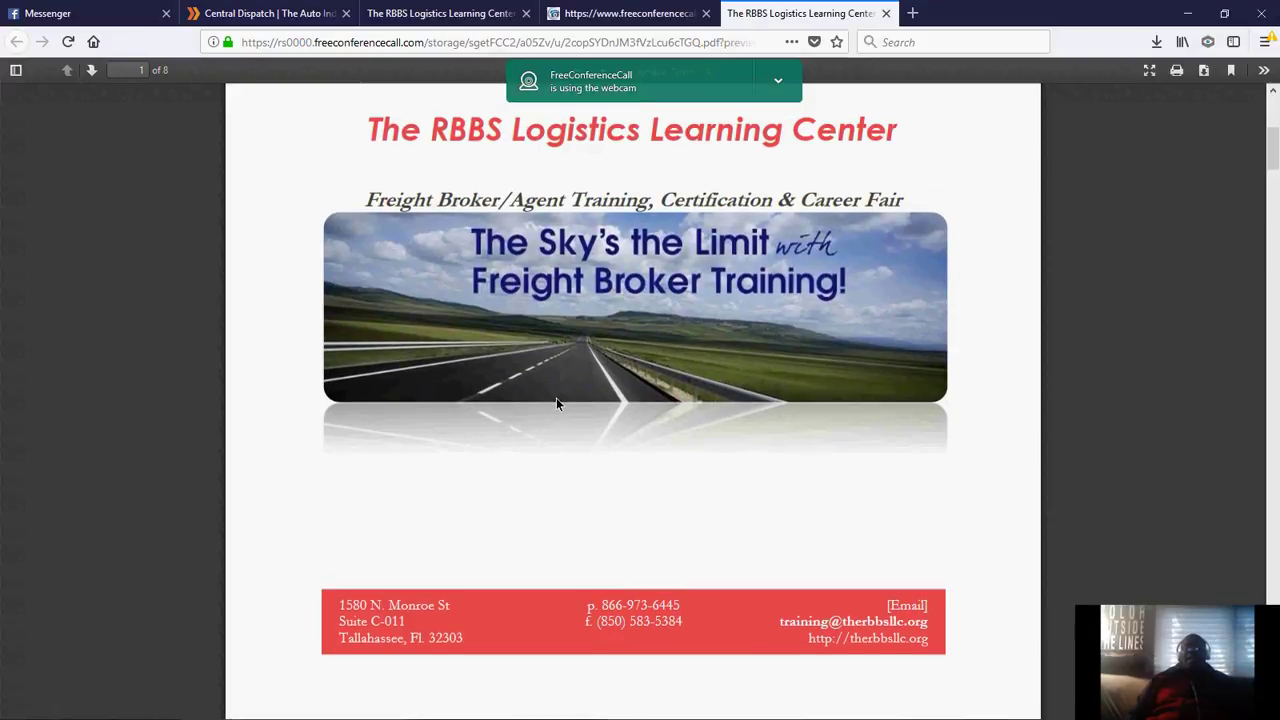
scroll(557, 403, "down", 2)
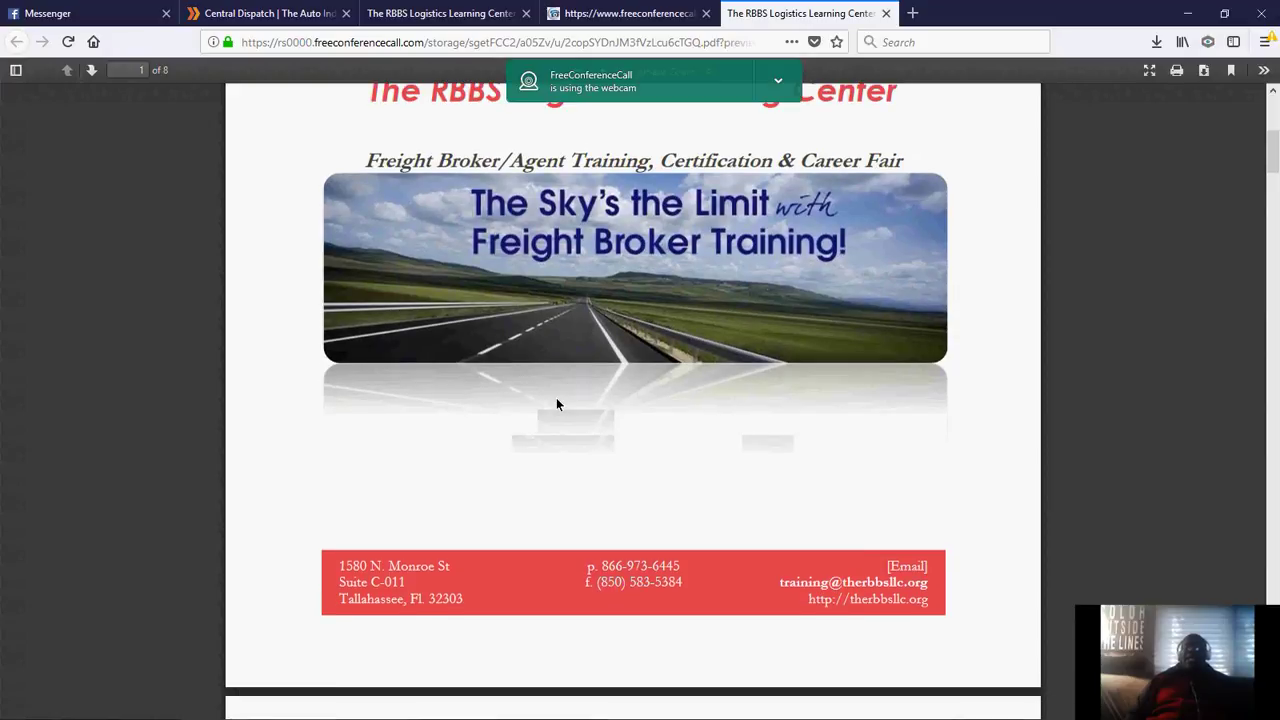
scroll(557, 404, "down", 1)
Review the Table of Contents page, including the topics listed under Executive Summary.
scroll(557, 404, "down", 5)
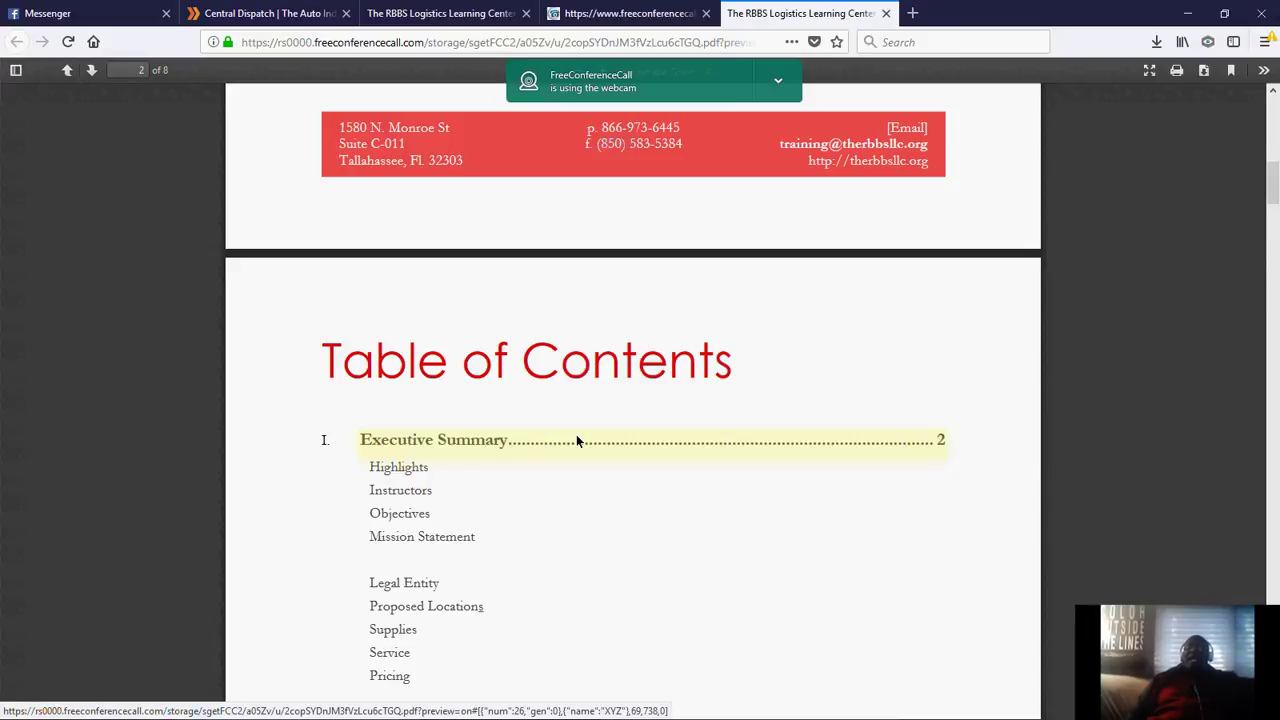
scroll(739, 364, "down", 3)
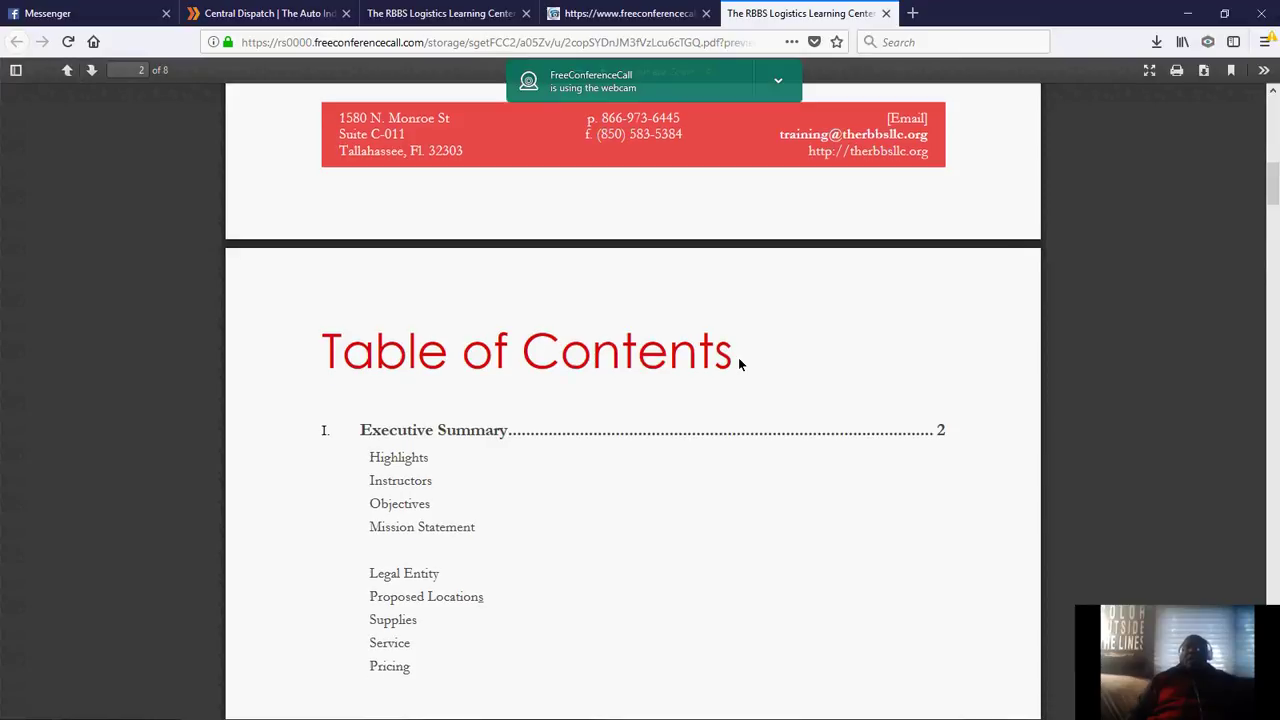
scroll(739, 364, "down", 2)
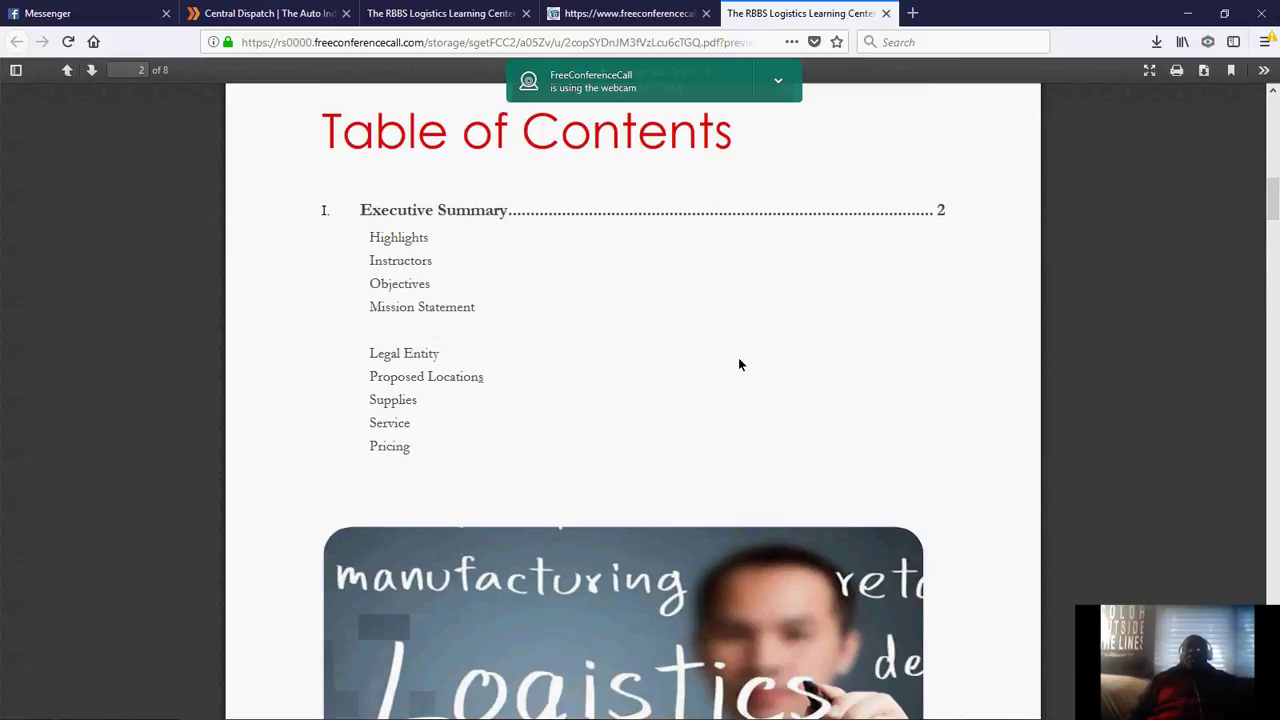
scroll(739, 364, "down", 3)
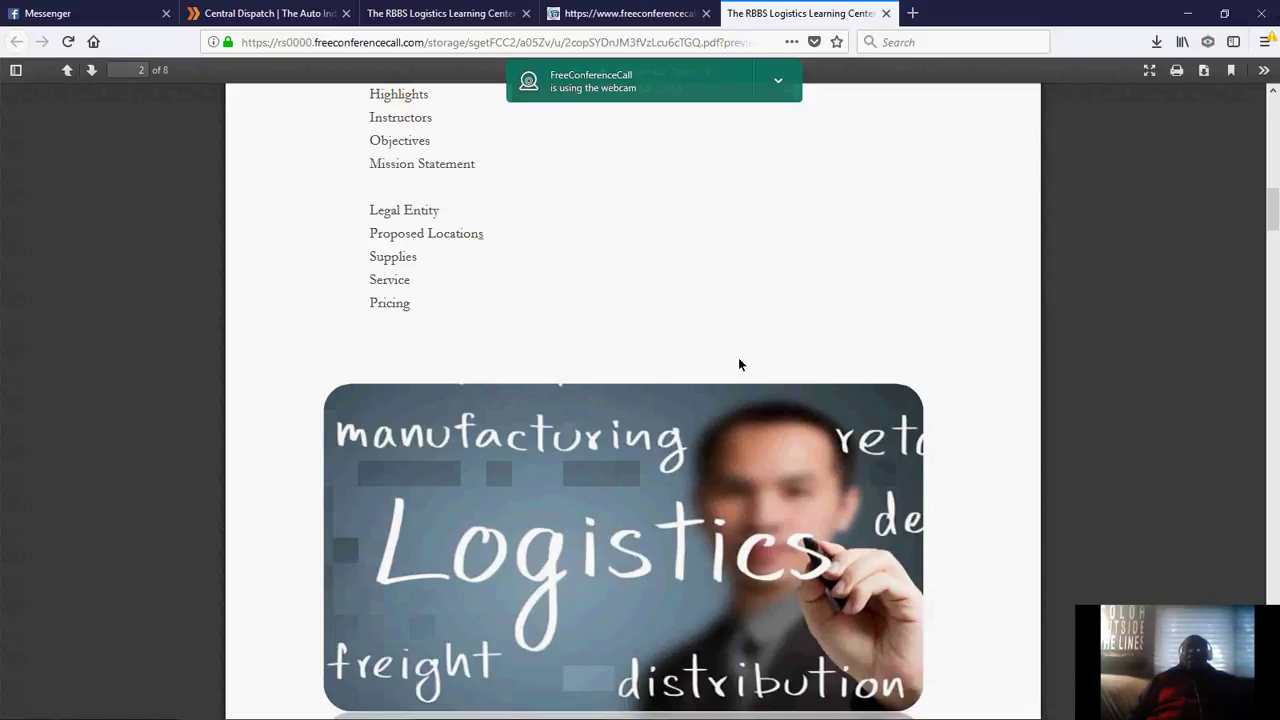
Skim from the Executive Summary page to the Miami location page, and go back to the Objectives, Mission Statement and Legal Entity sections.
key("Right")
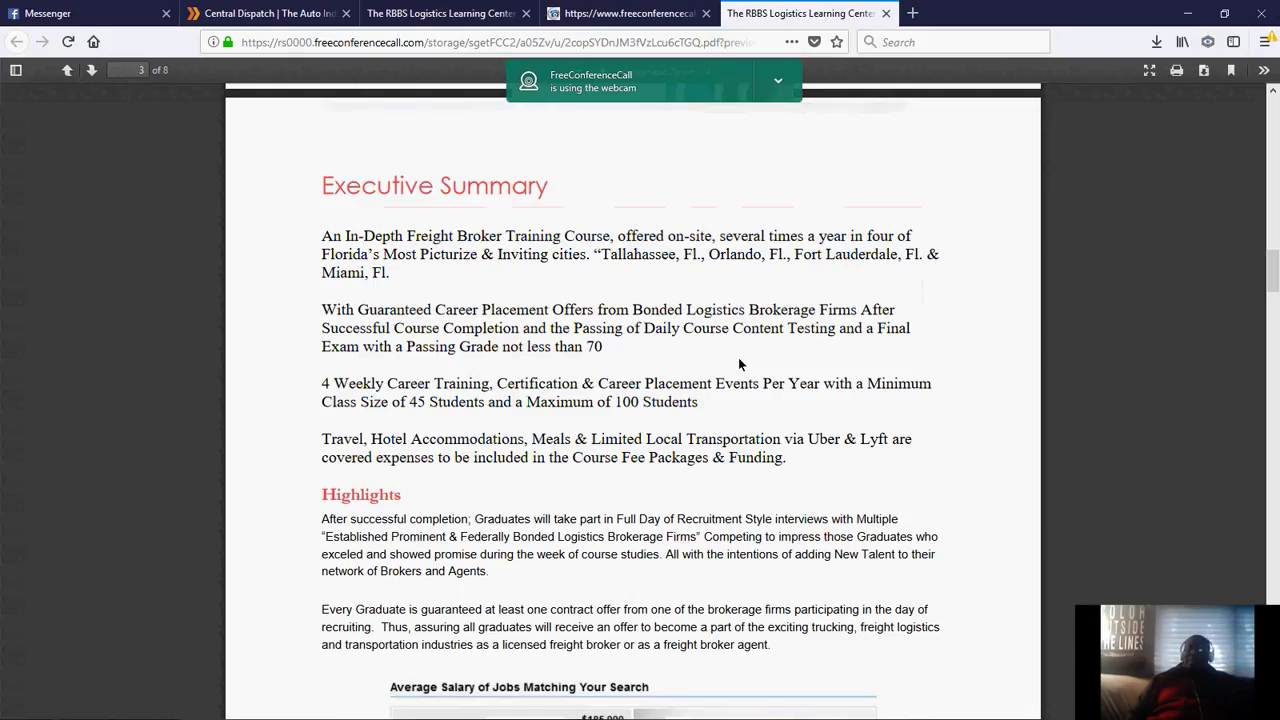
scroll(739, 364, "down", 20)
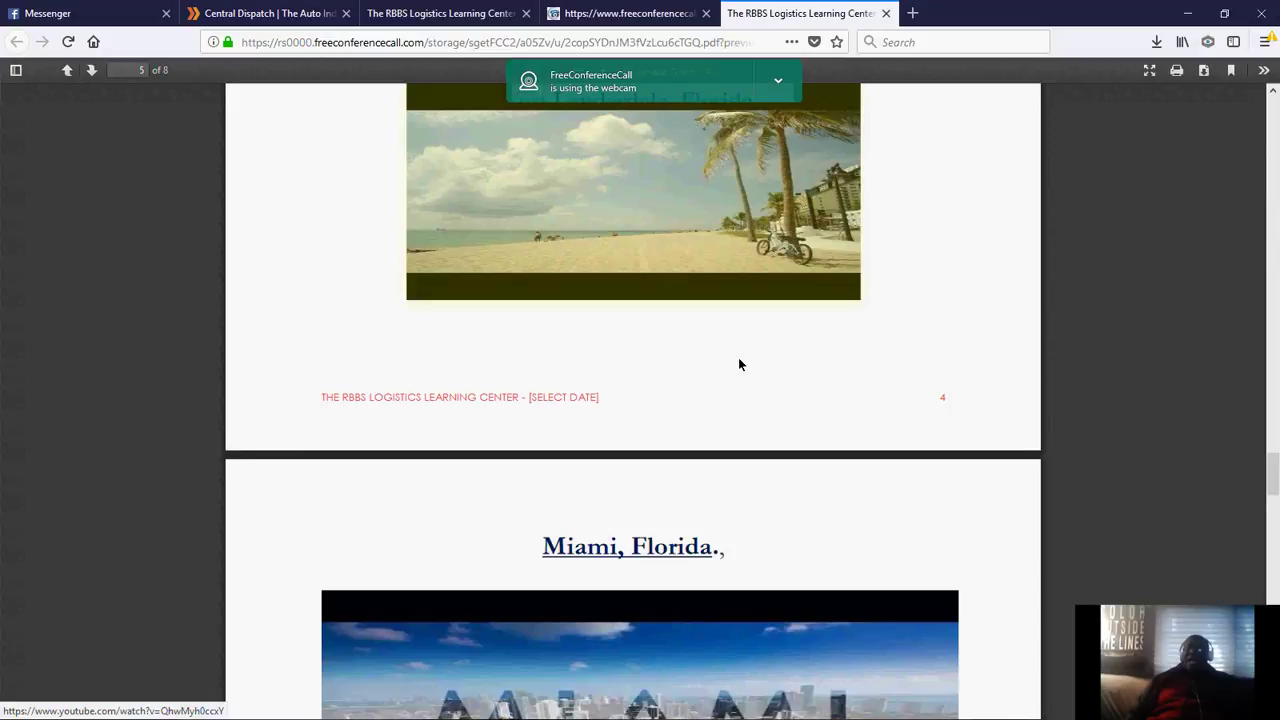
scroll(739, 364, "down", 2)
scroll(739, 364, "down", 3)
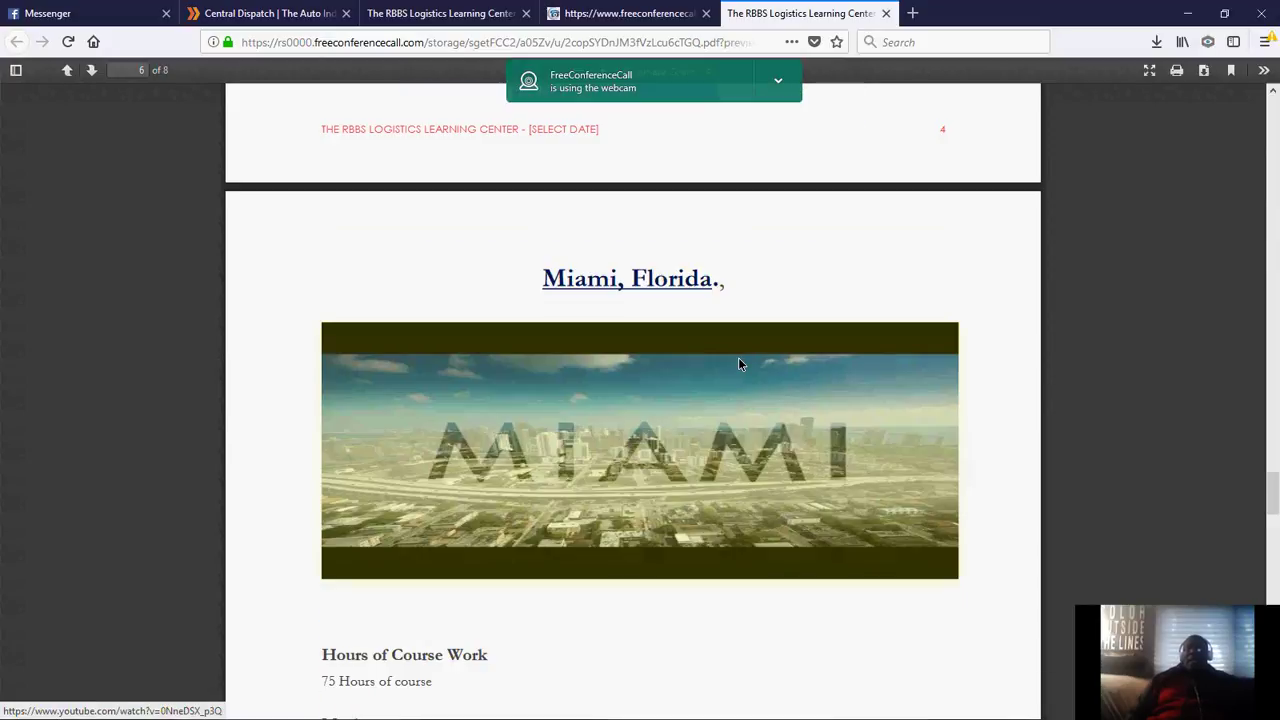
scroll(738, 364, "up", 1)
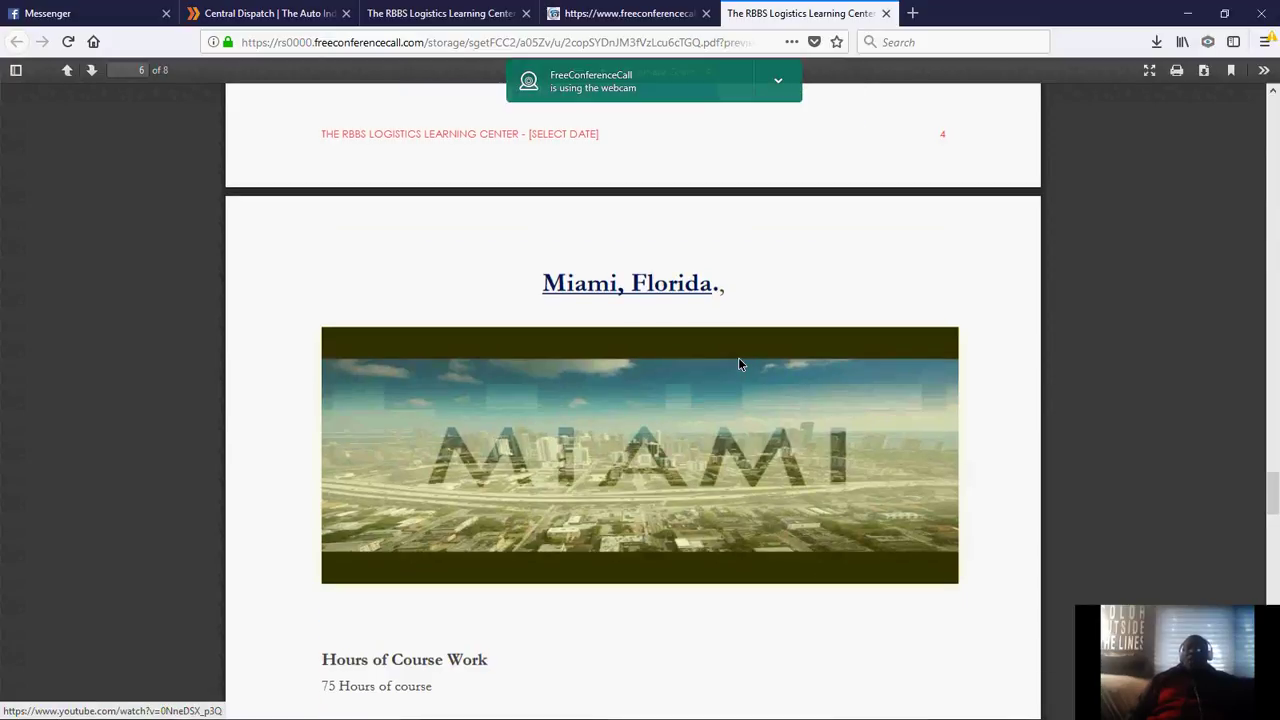
scroll(738, 364, "up", 8)
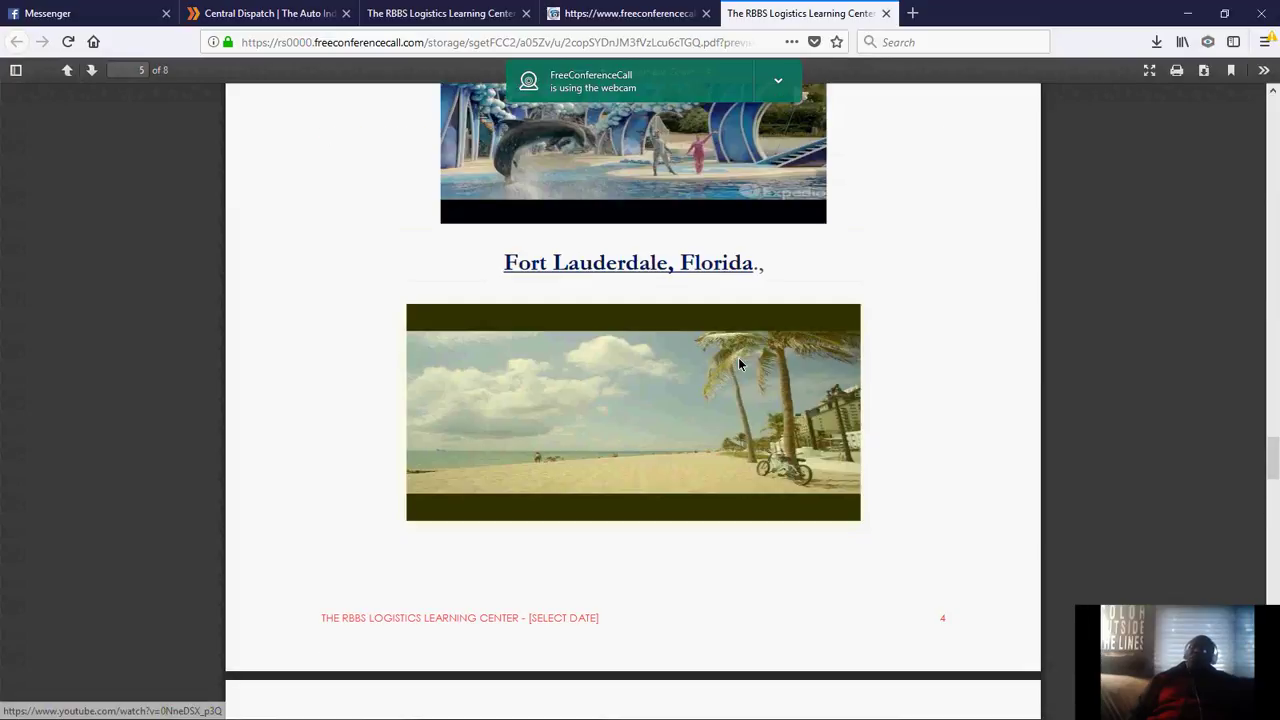
scroll(739, 364, "up", 12)
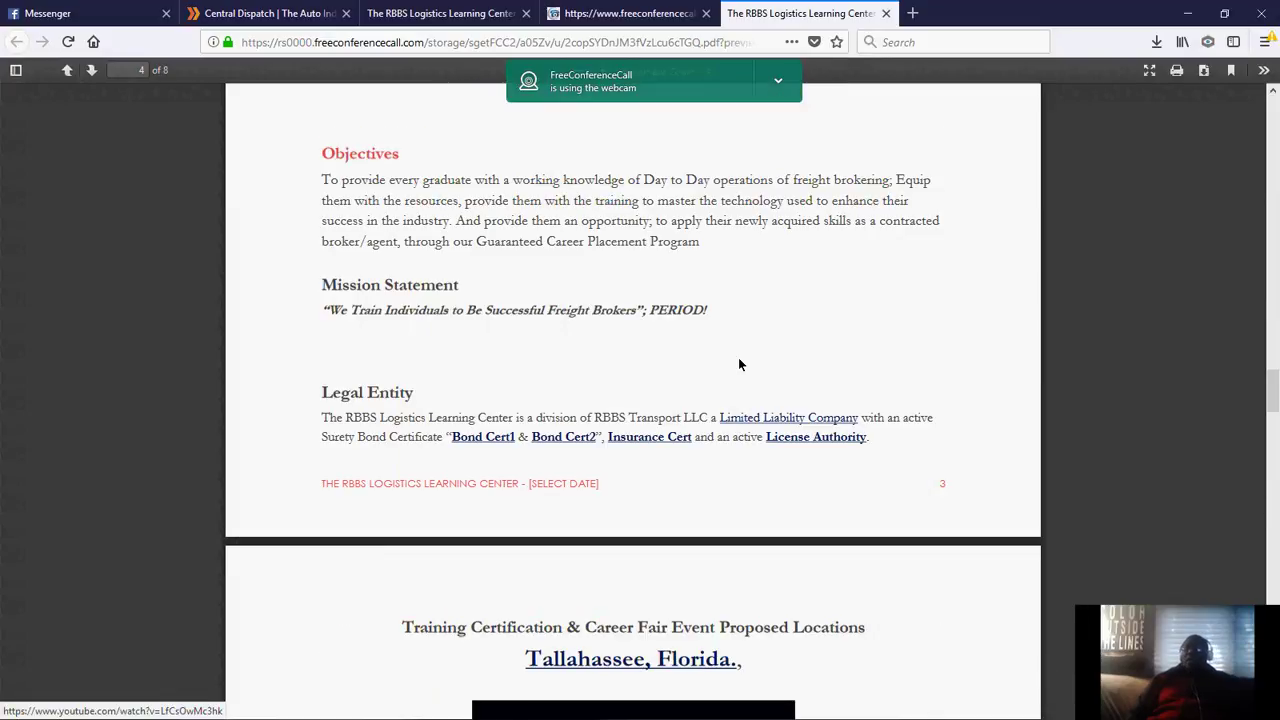
Go back from the Objectives section past the National Salary Trend chart to the start of the Executive Summary page.
scroll(739, 364, "up", 15)
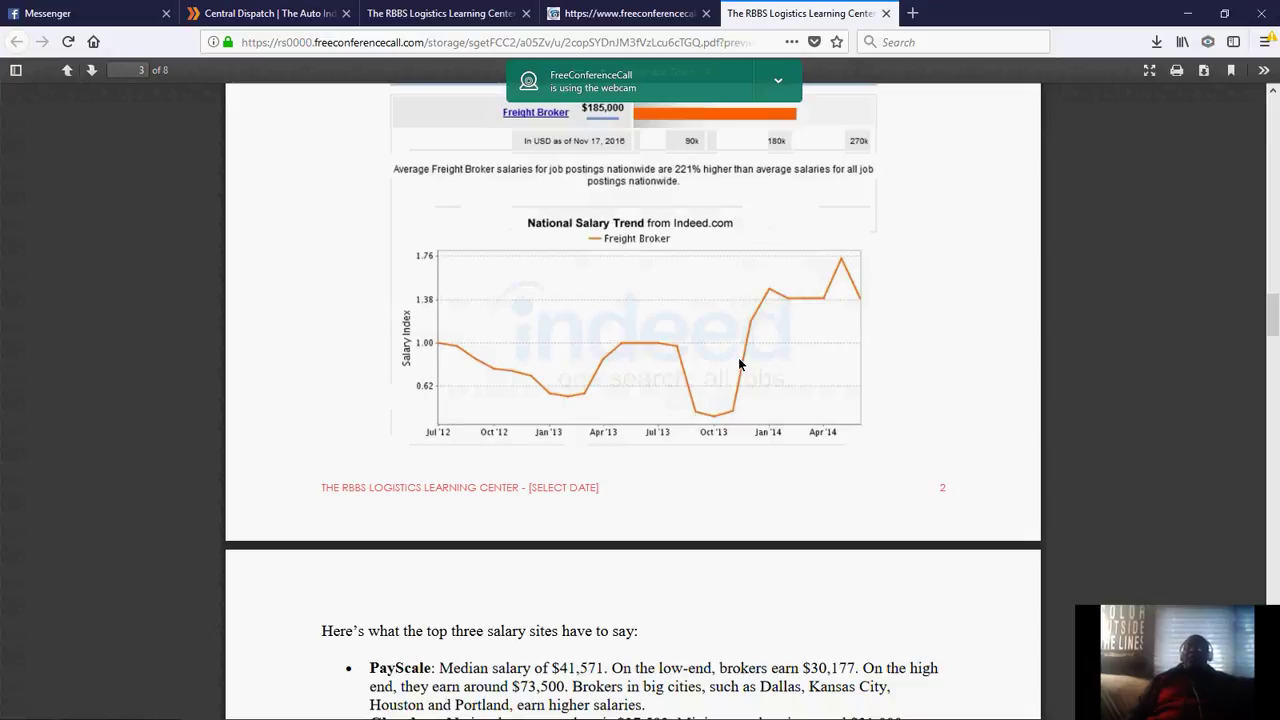
scroll(739, 364, "up", 10)
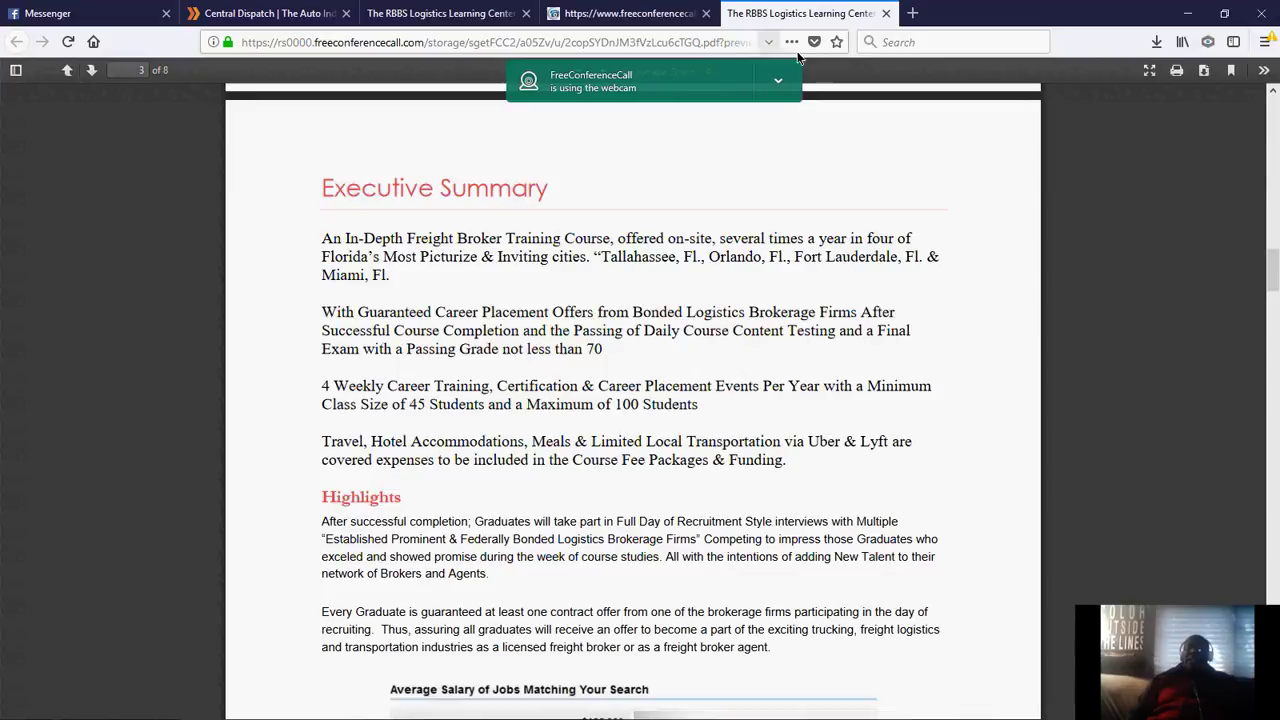
Return to the FreeConferenceCall Meeting Resources, close the duplicate executive summary preview, and preview the The_RBBS_LLC_Freight_Broker_Cours file.
left_click(637, 22)
mouse_move(714, 517)
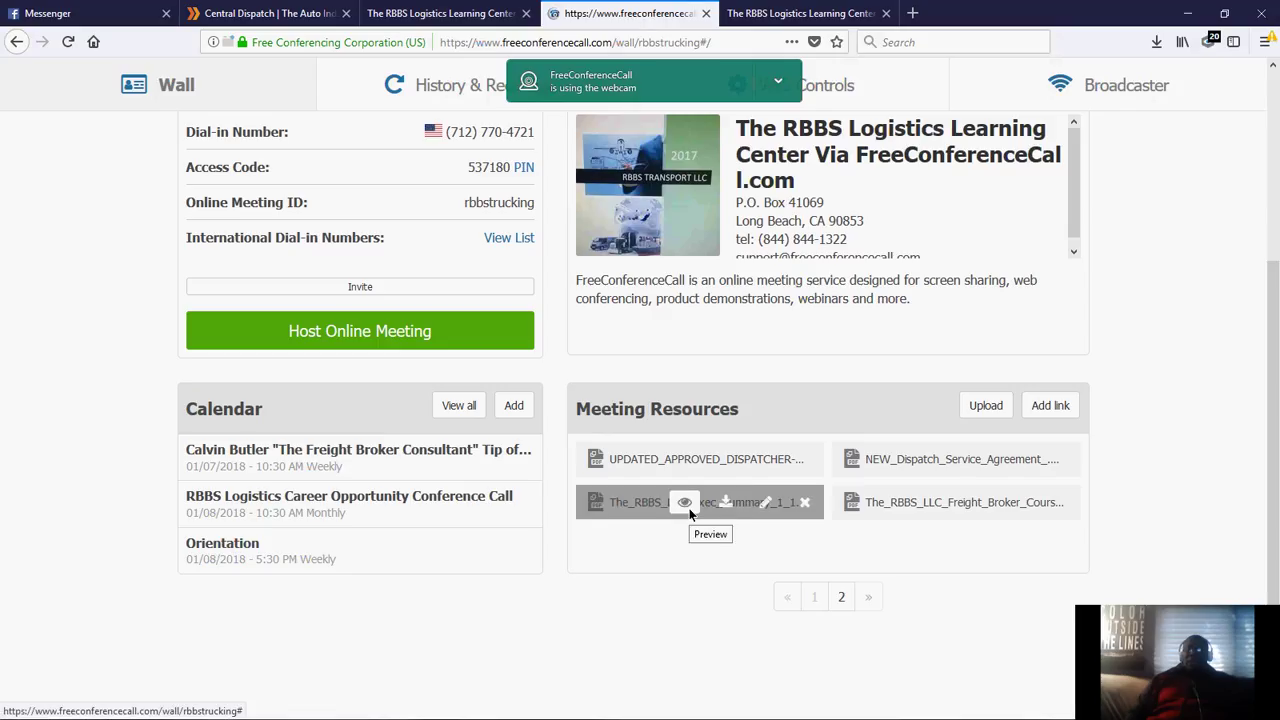
left_click(687, 506)
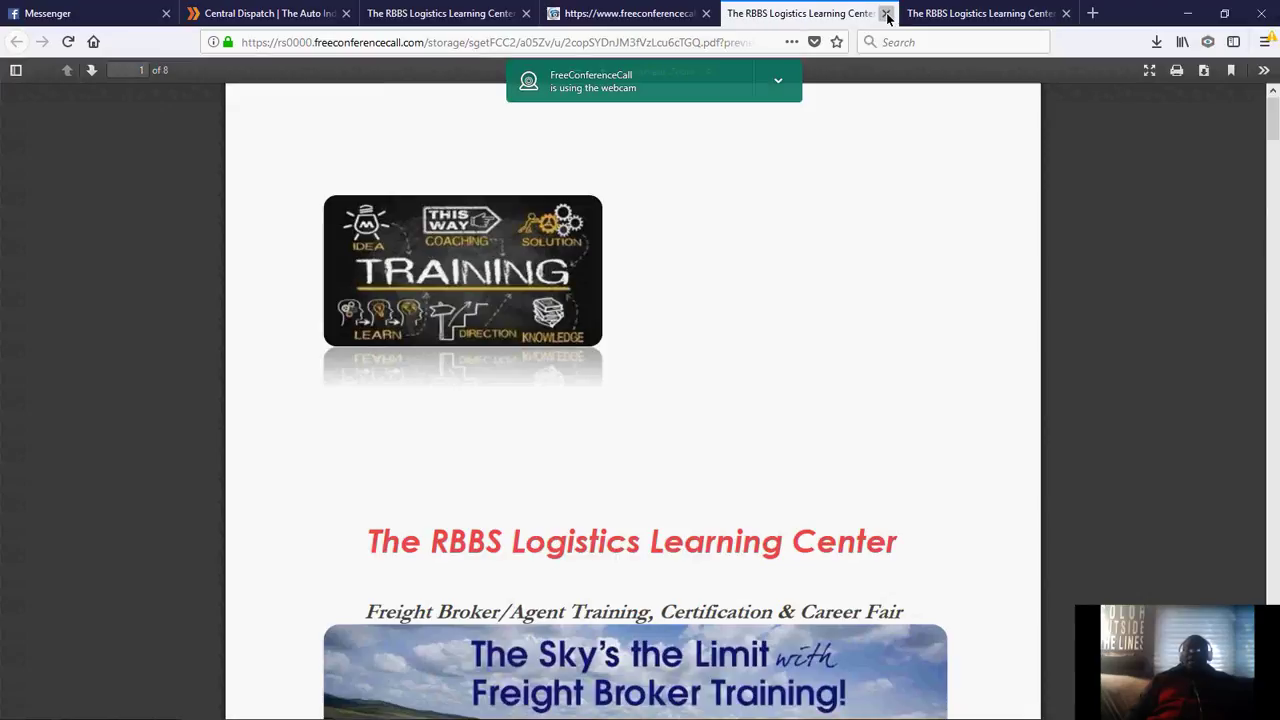
left_click(887, 14)
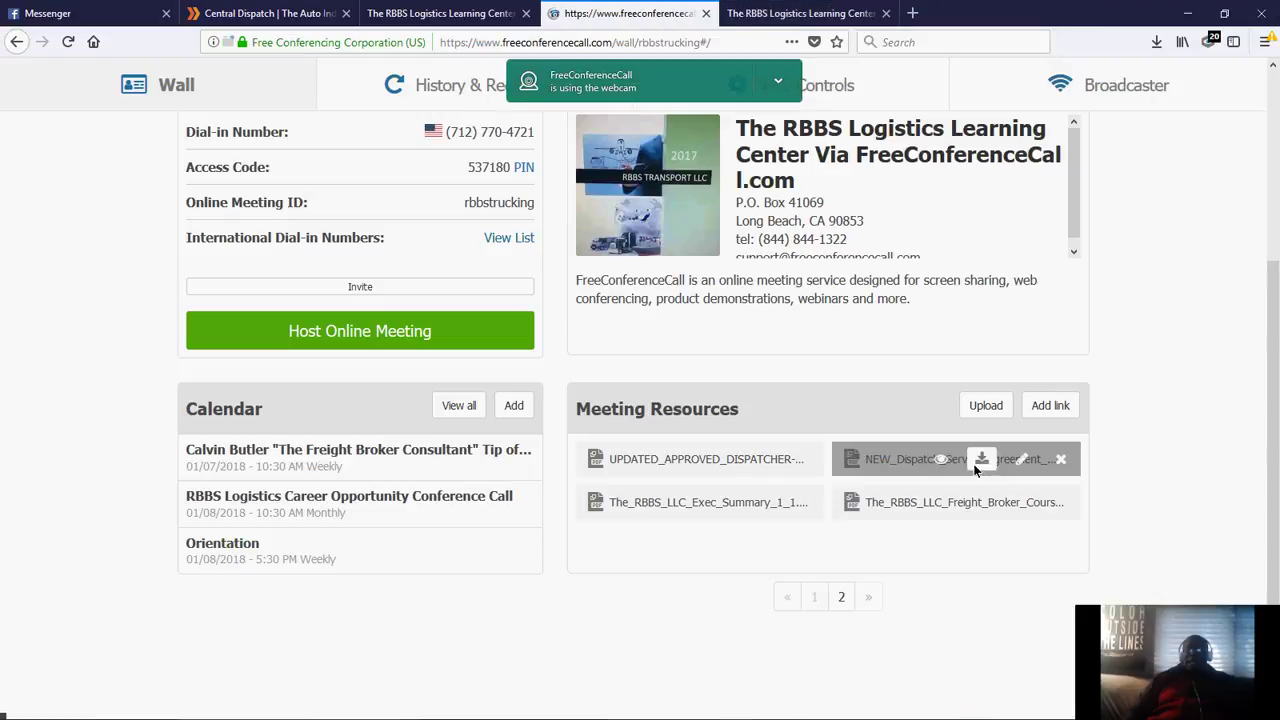
left_click(938, 502)
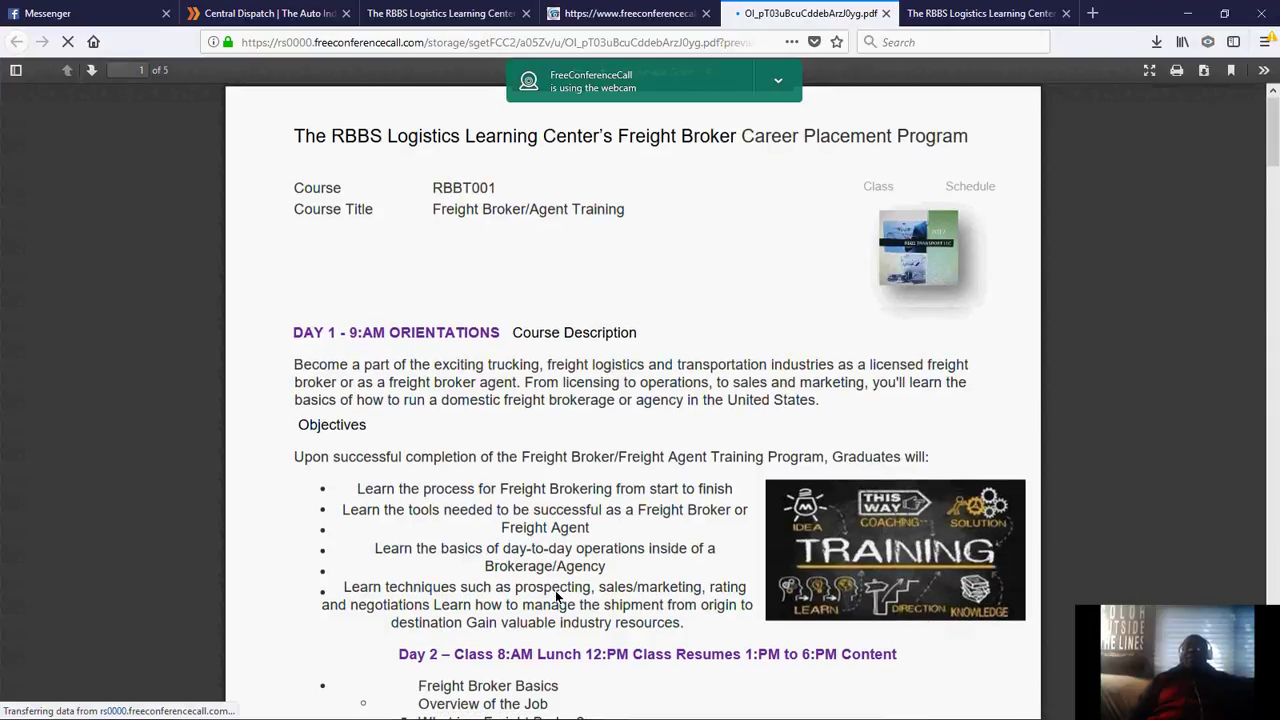
scroll(557, 597, "down", 2)
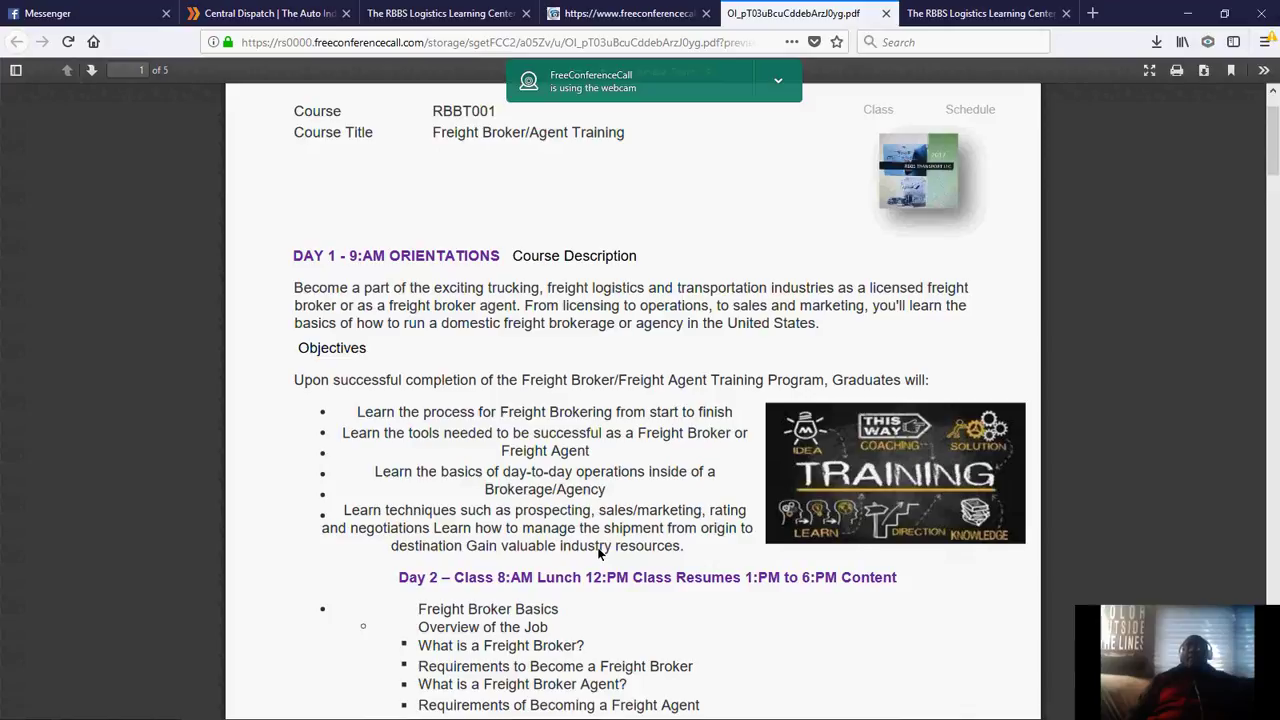
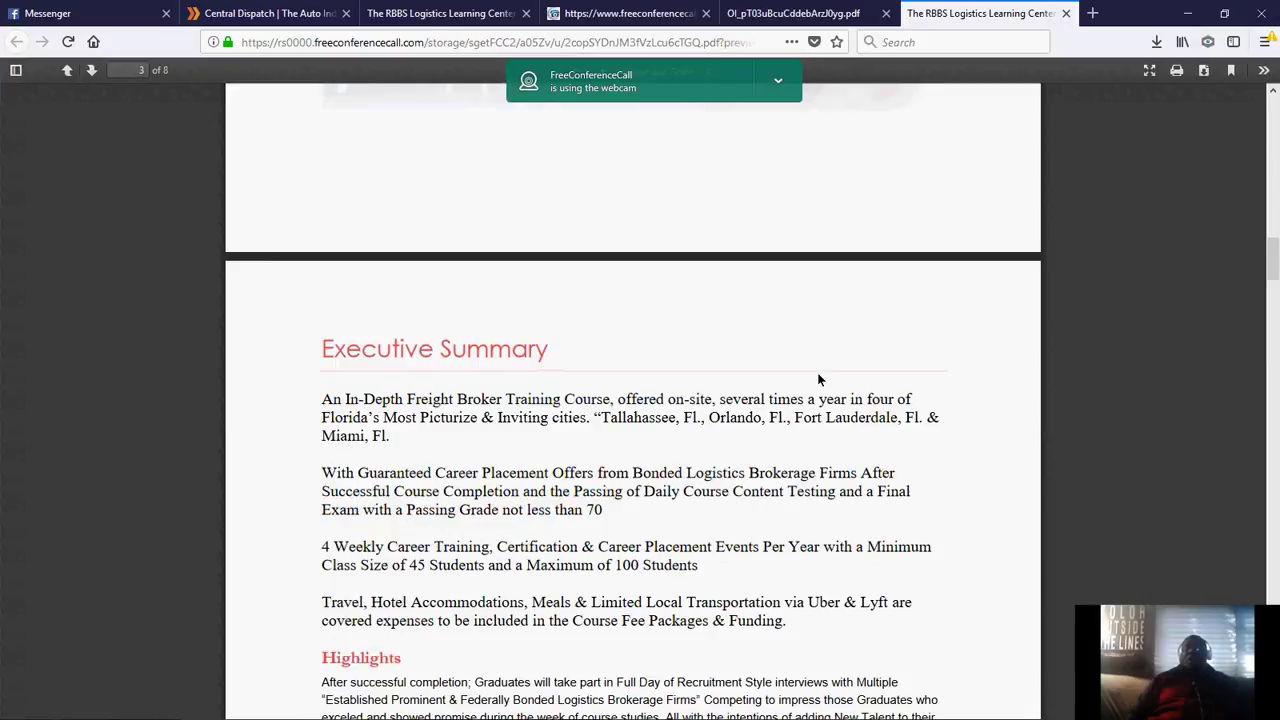
Review the executive summary's Highlights section, the average freight broker salary chart and the National Salary Trend chart.
scroll(818, 379, "down", 9)
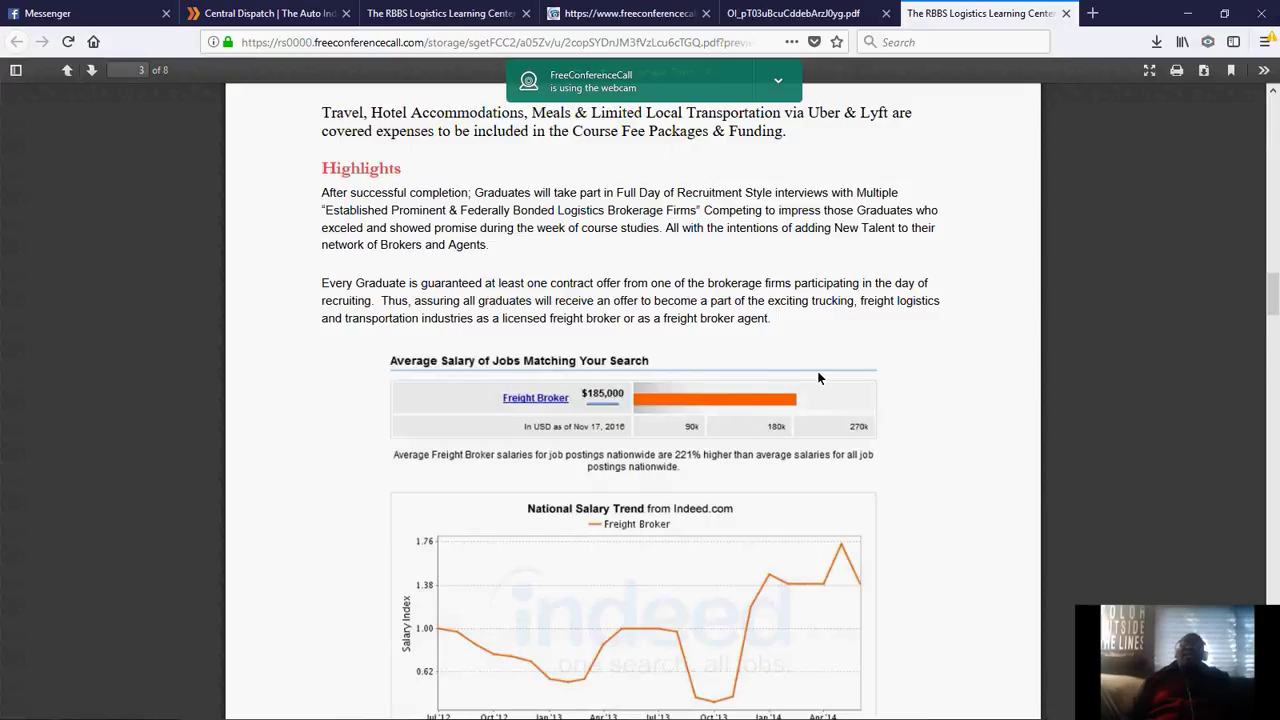
scroll(818, 378, "down", 1)
scroll(818, 377, "down", 1)
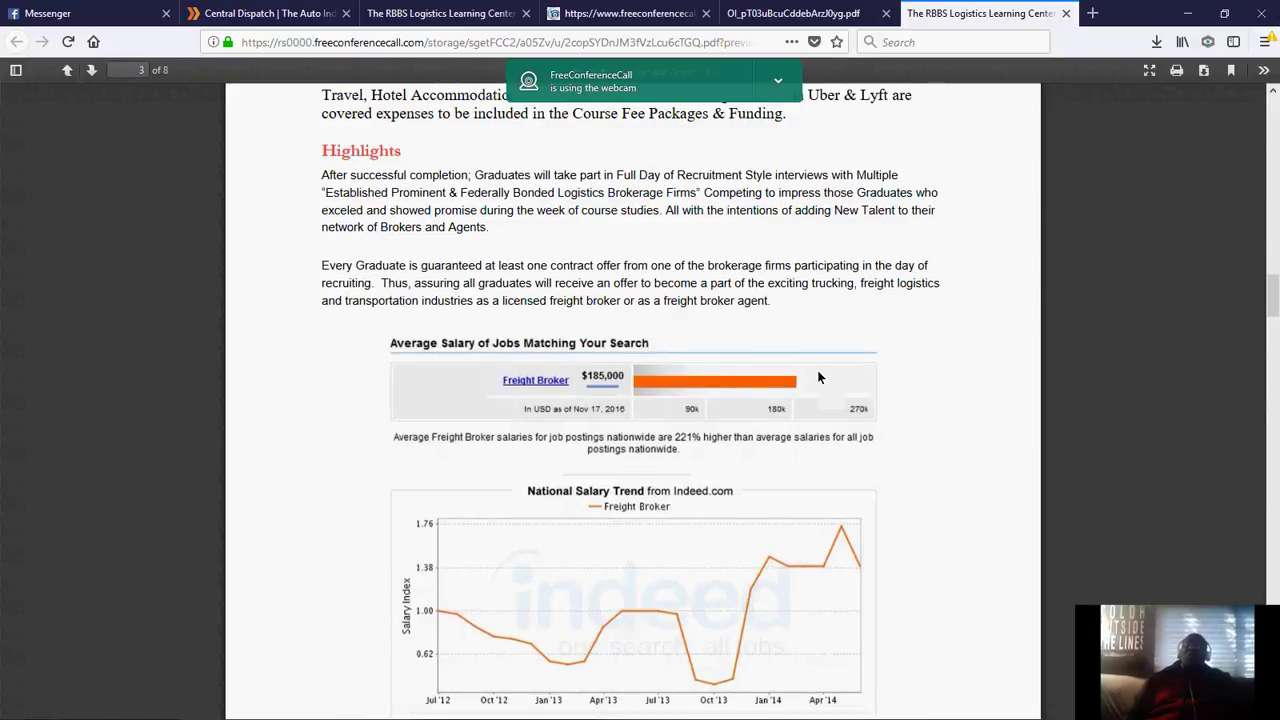
scroll(818, 377, "down", 1)
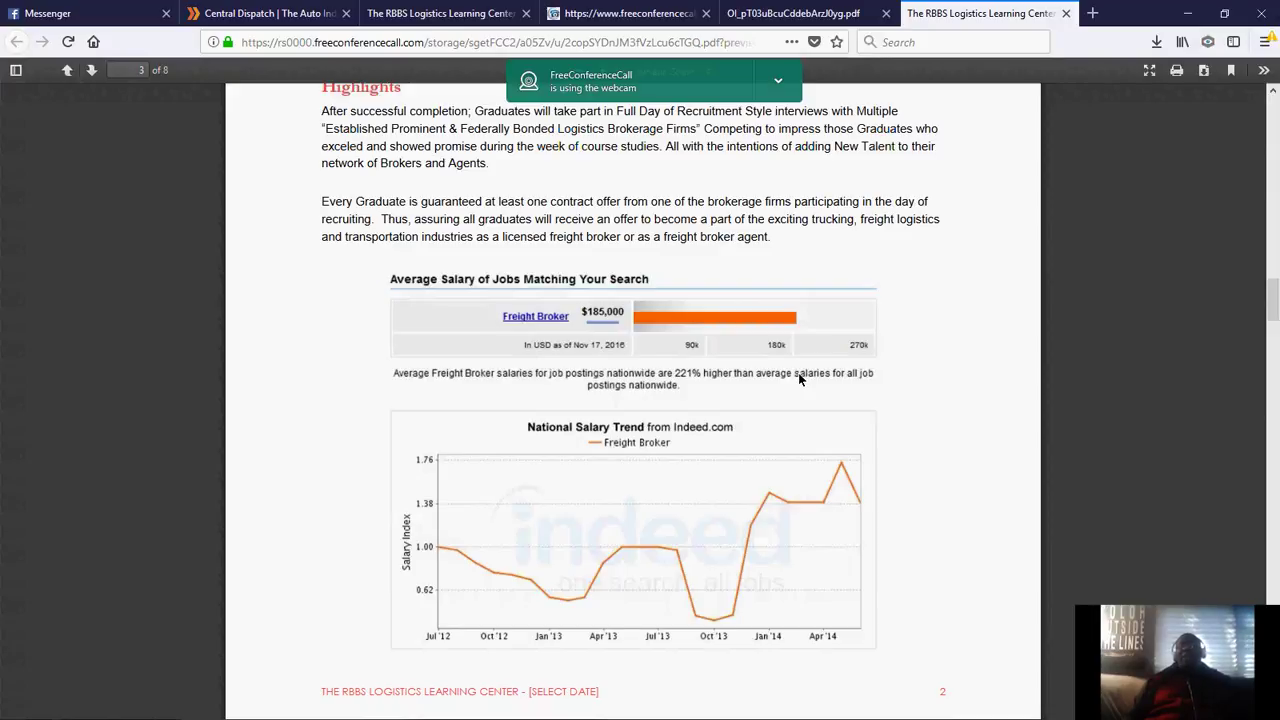
scroll(798, 377, "down", 1)
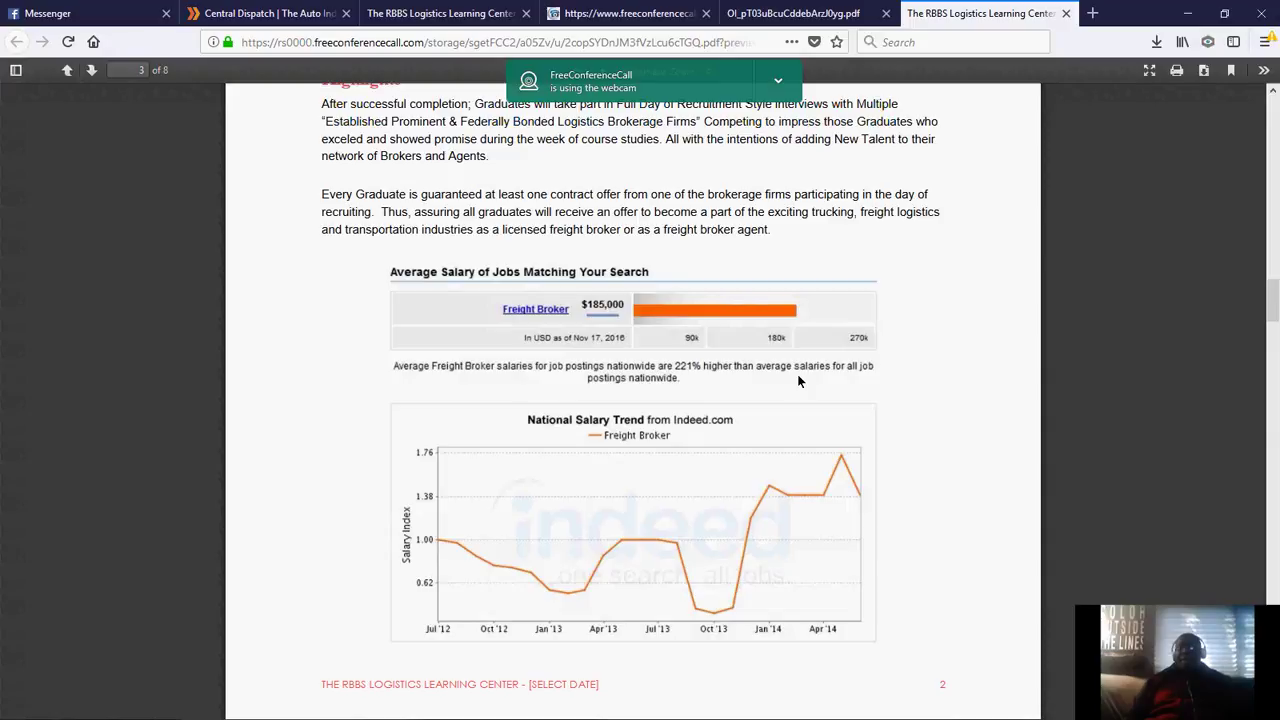
scroll(798, 380, "down", 1)
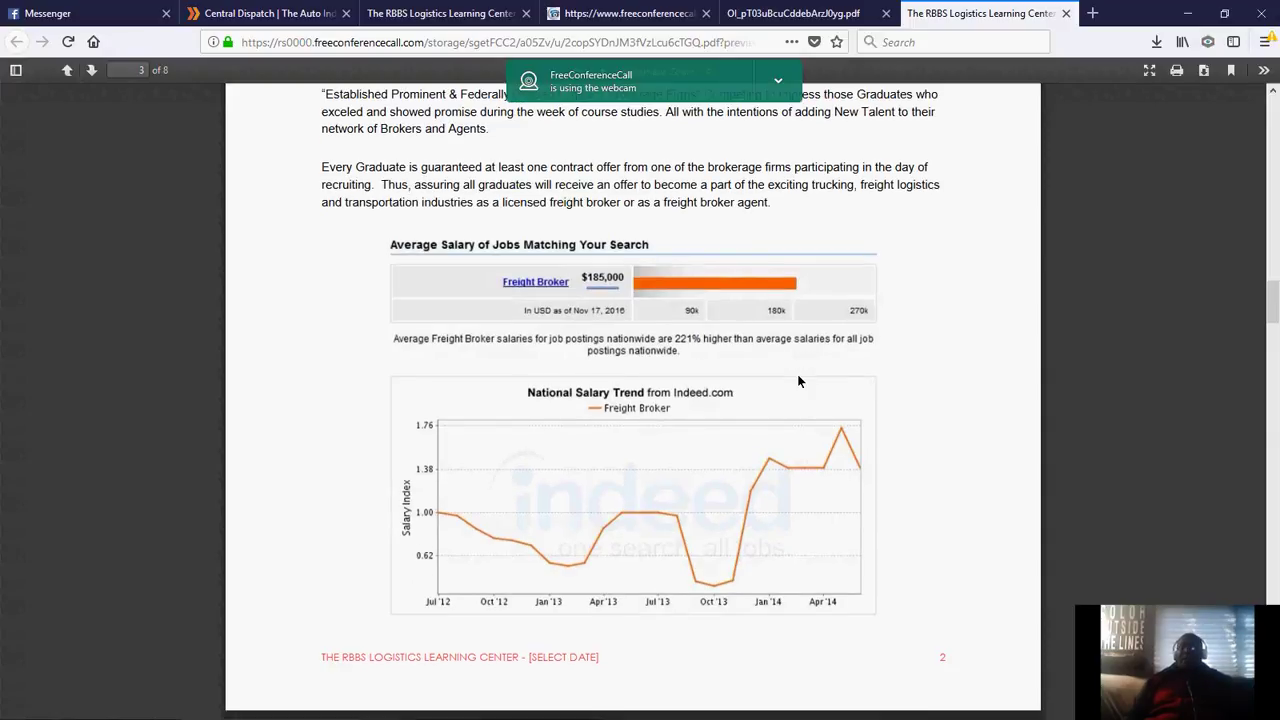
scroll(798, 380, "down", 2)
scroll(798, 380, "down", 2)
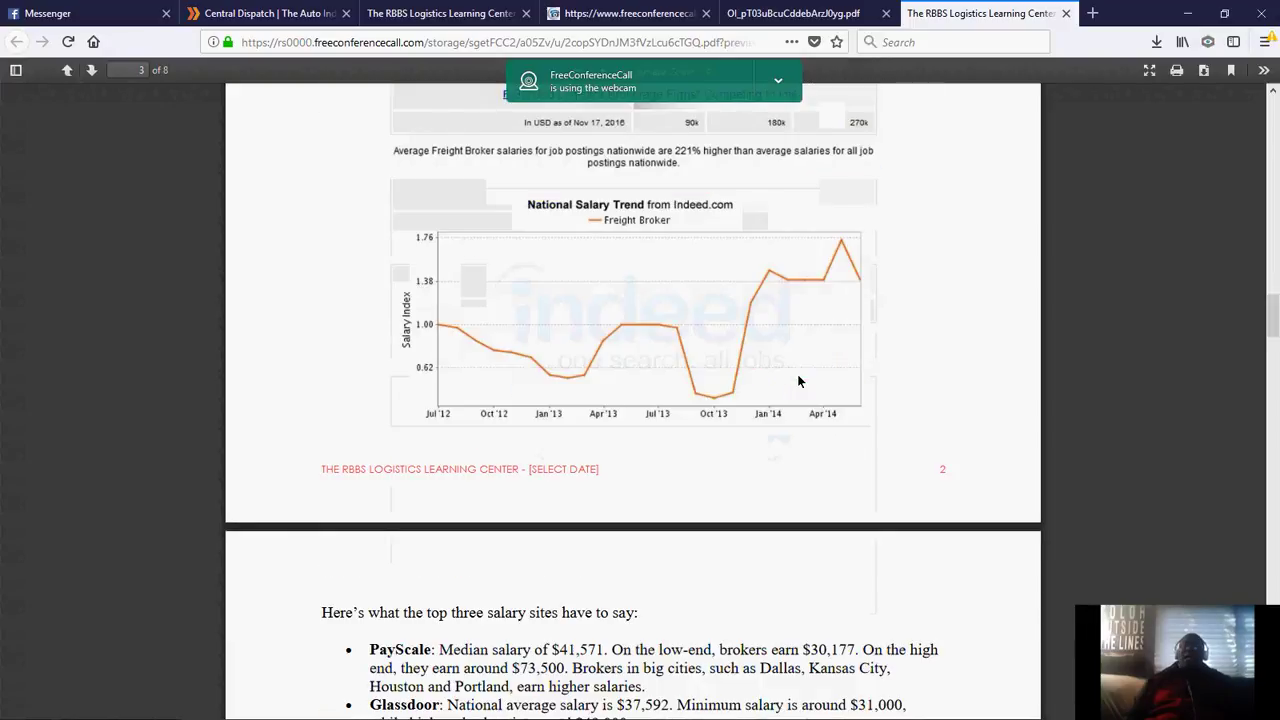
Open the Miami video linked from the Miami, Florida location page, and return to the executive summary.
scroll(797, 380, "down", 15)
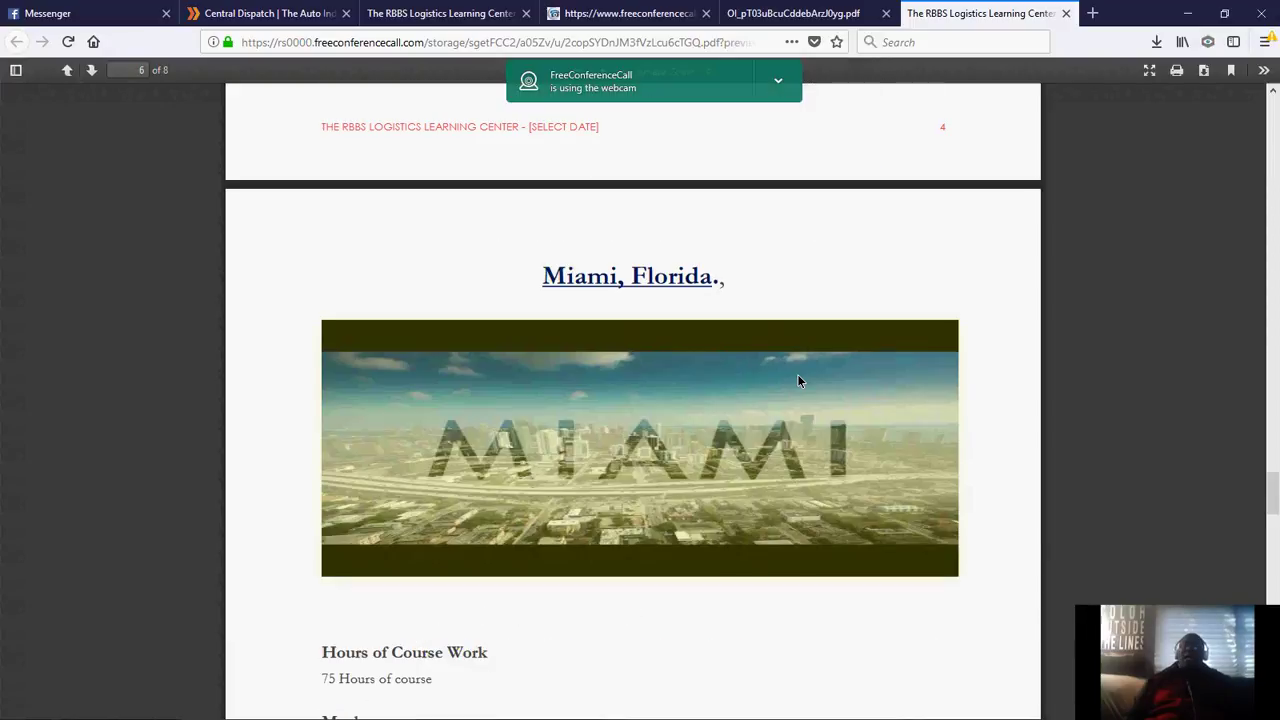
scroll(797, 380, "down", 2)
left_click(624, 368)
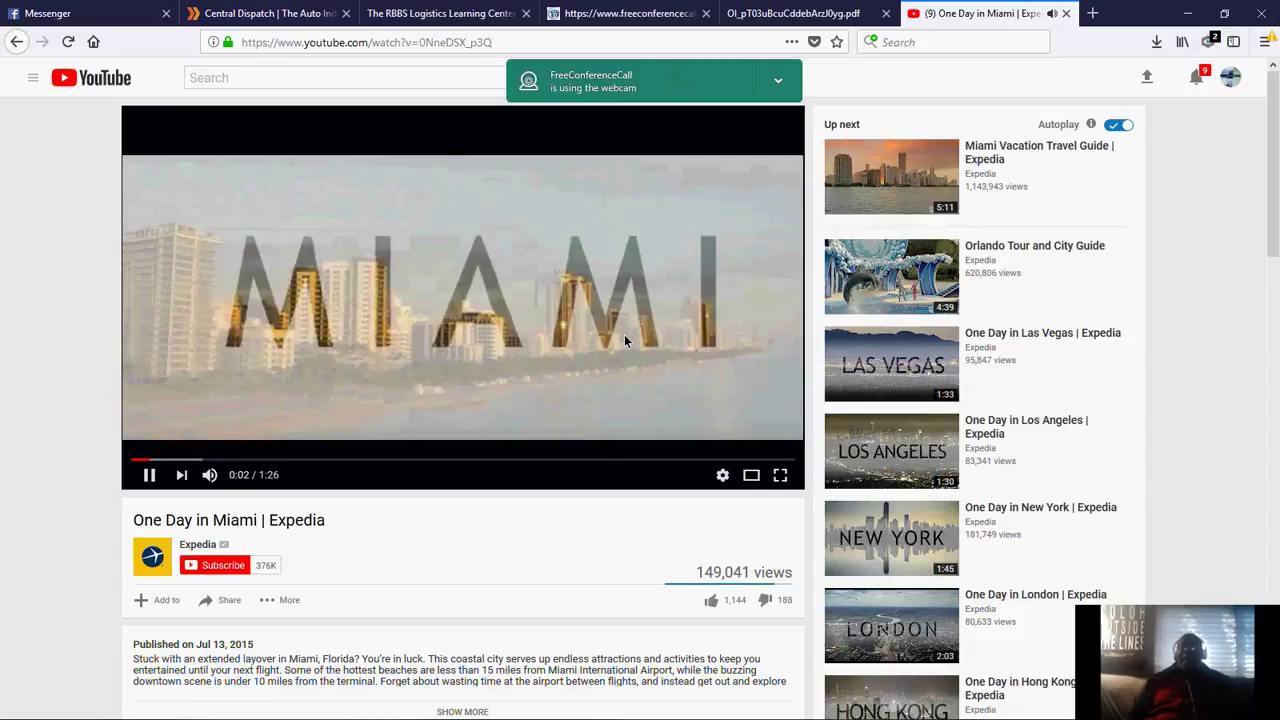
left_click(12, 55)
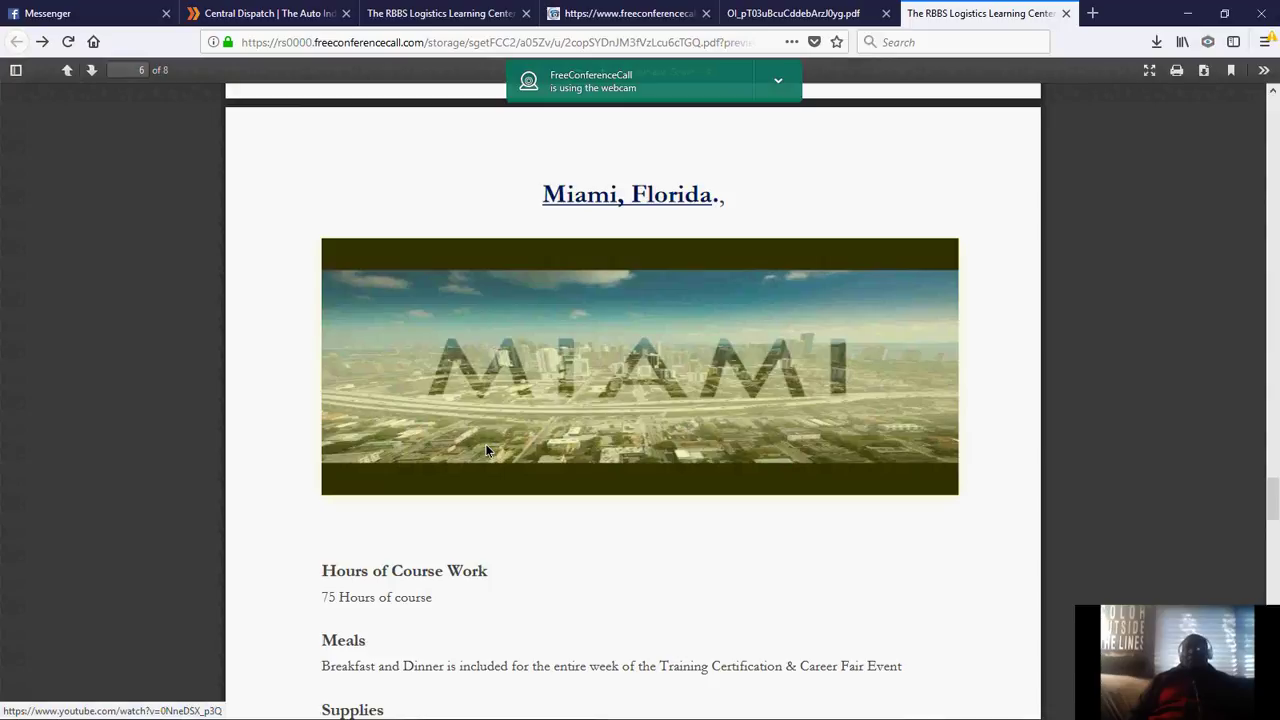
Go back from the Miami page through the Instructors section and the top three salary sites to the Highlights section.
scroll(486, 446, "up", 1)
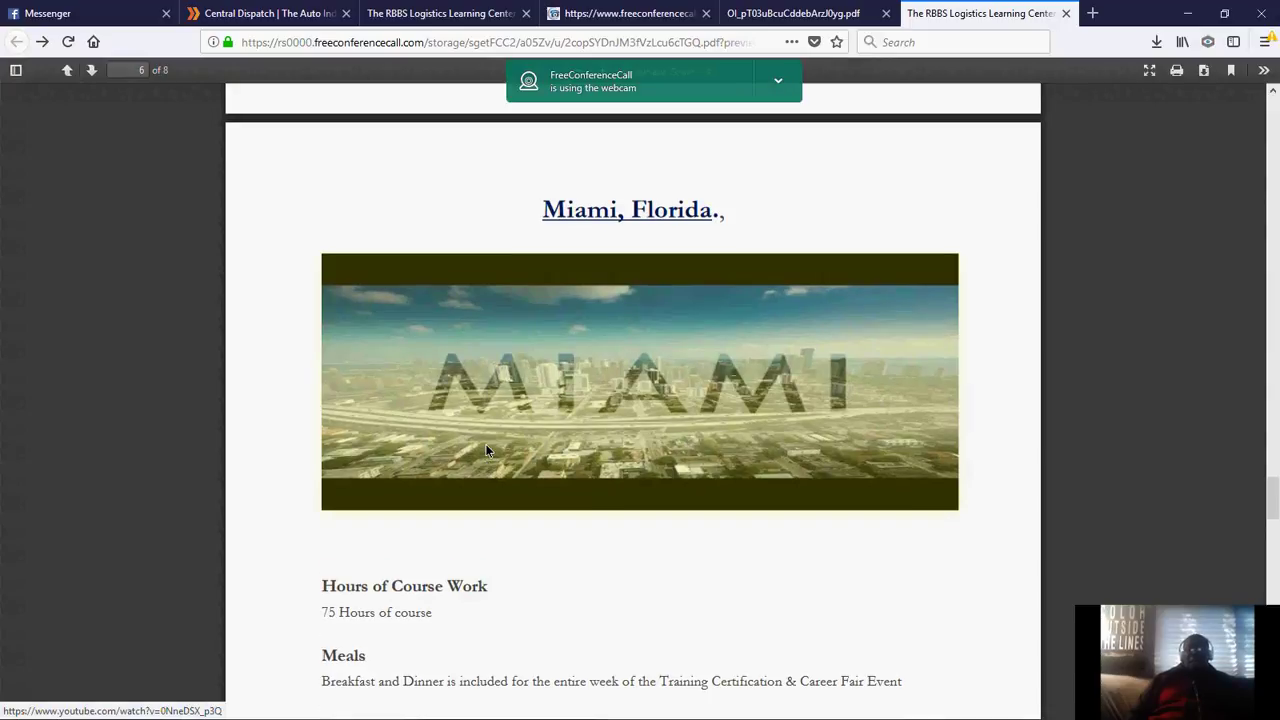
scroll(486, 450, "up", 1)
scroll(485, 450, "up", 1)
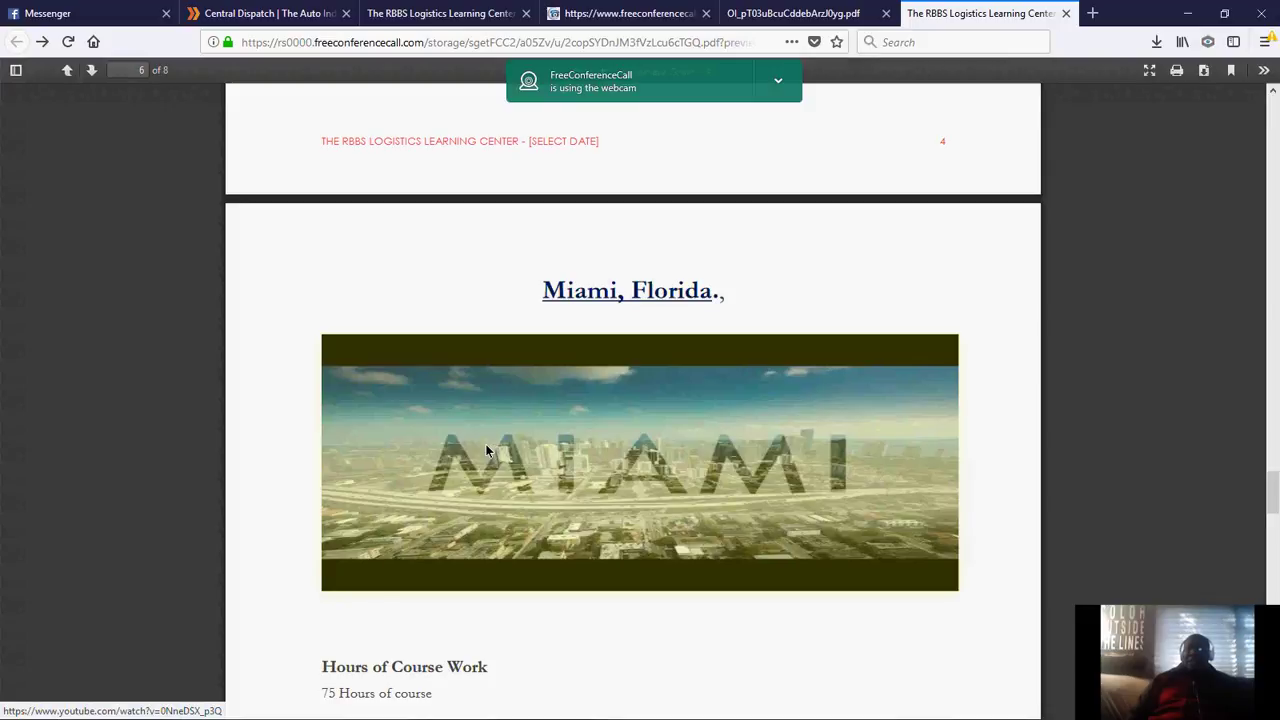
scroll(486, 450, "up", 10)
scroll(486, 450, "up", 5)
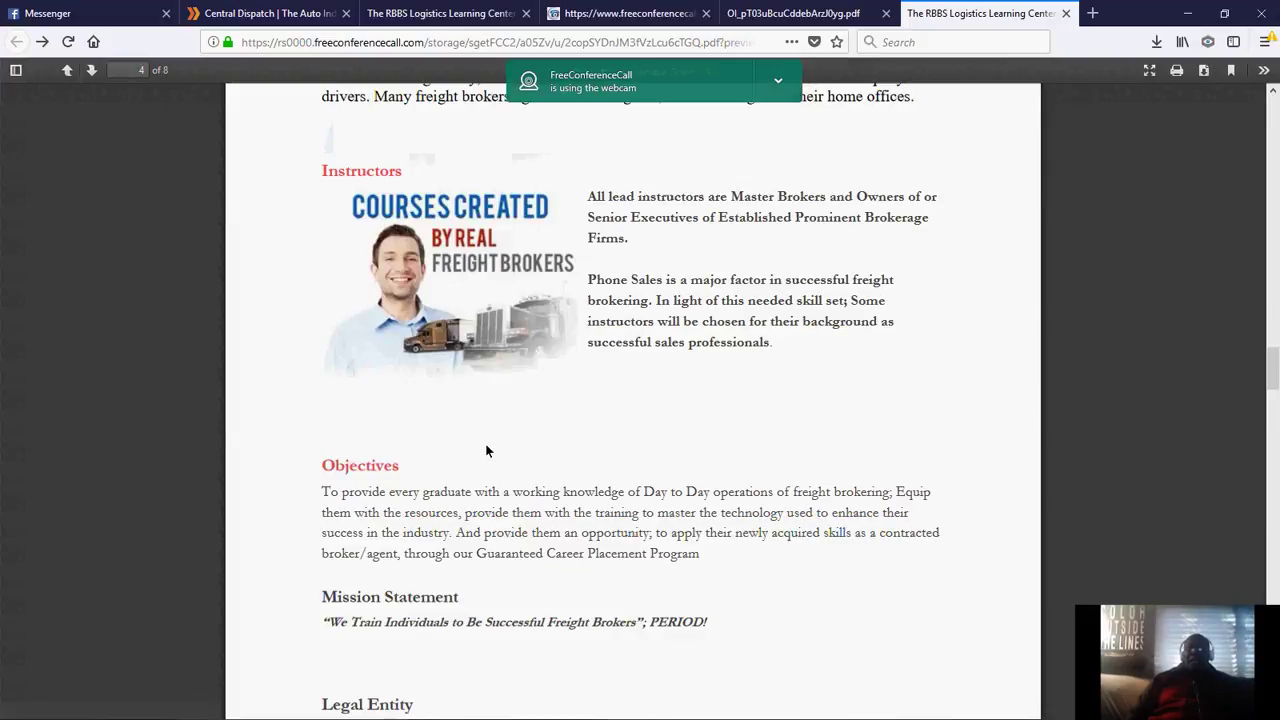
scroll(486, 450, "up", 7)
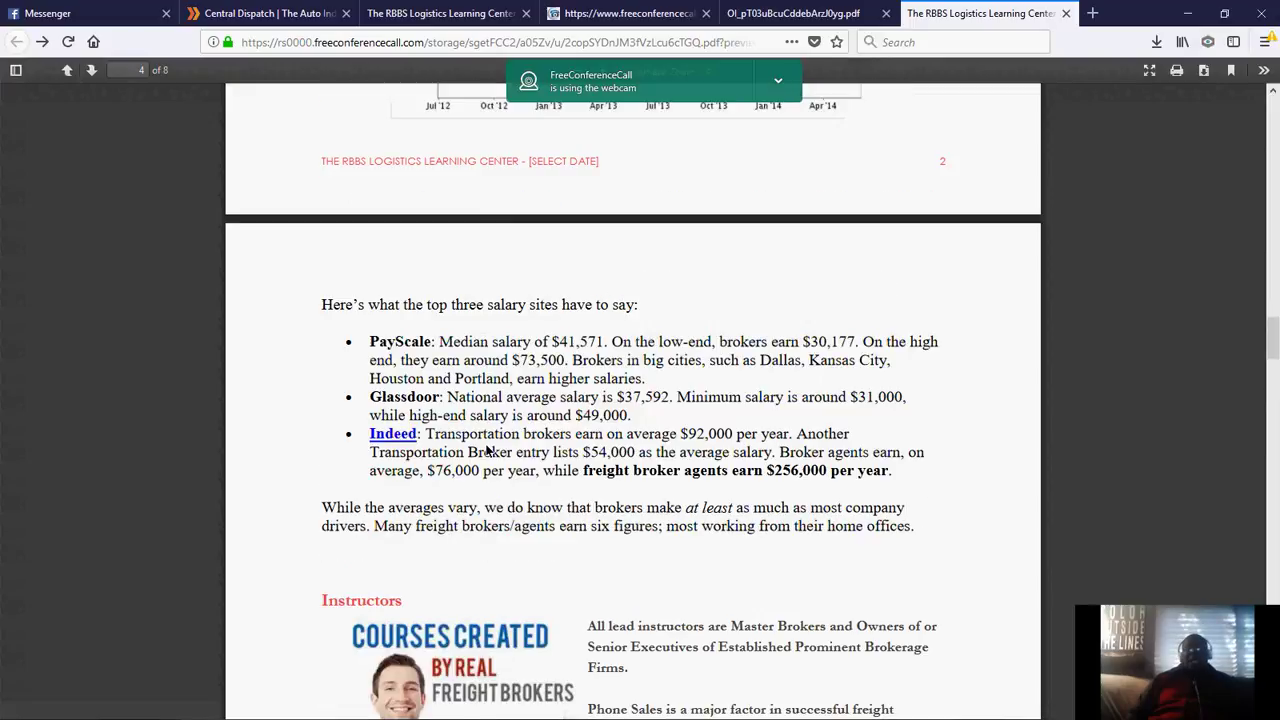
scroll(487, 450, "up", 10)
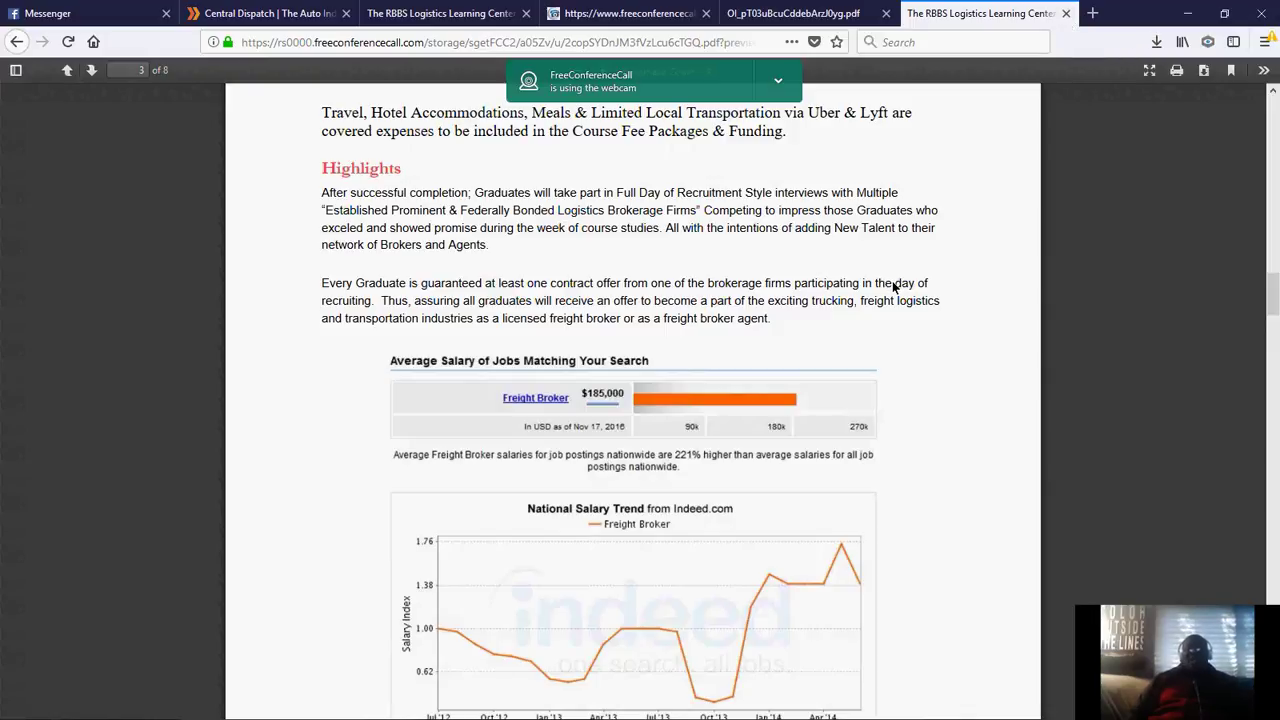
Revisit the cover page's contact details and learning center title, and skim down to the Miami, Florida location page.
scroll(893, 287, "up", 1)
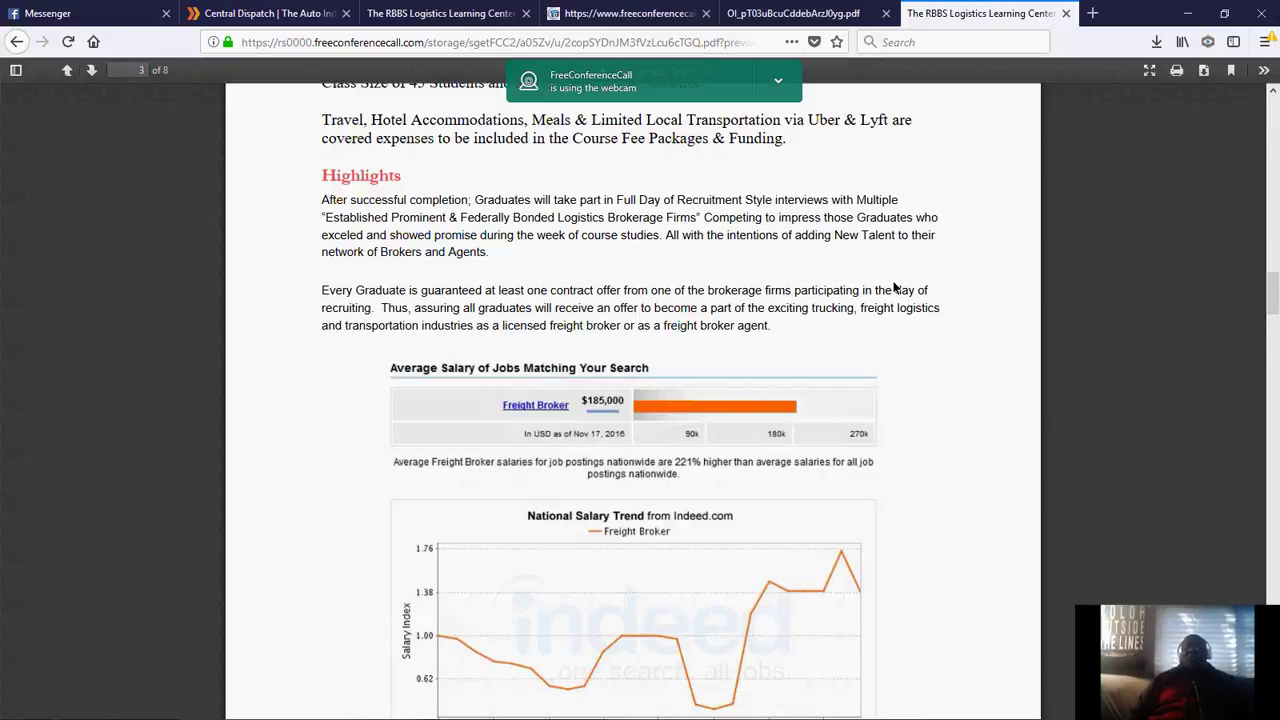
scroll(895, 287, "up", 1)
scroll(894, 287, "up", 15)
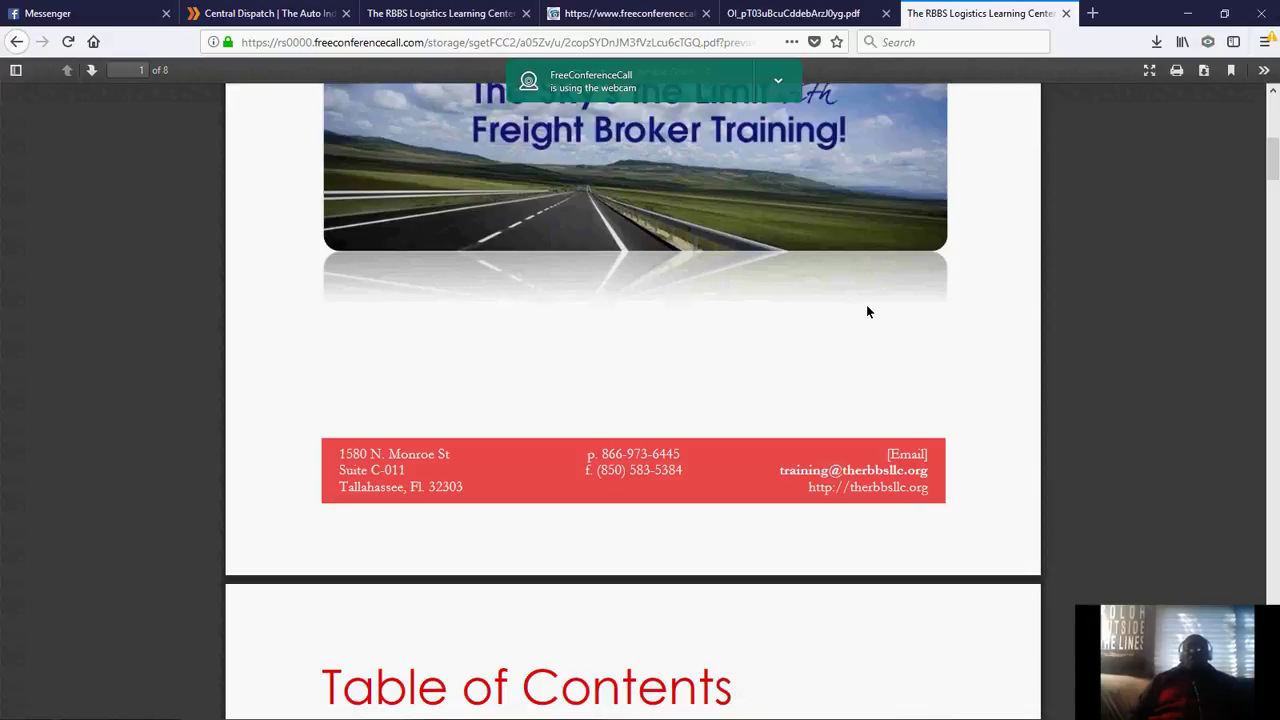
scroll(866, 312, "up", 1)
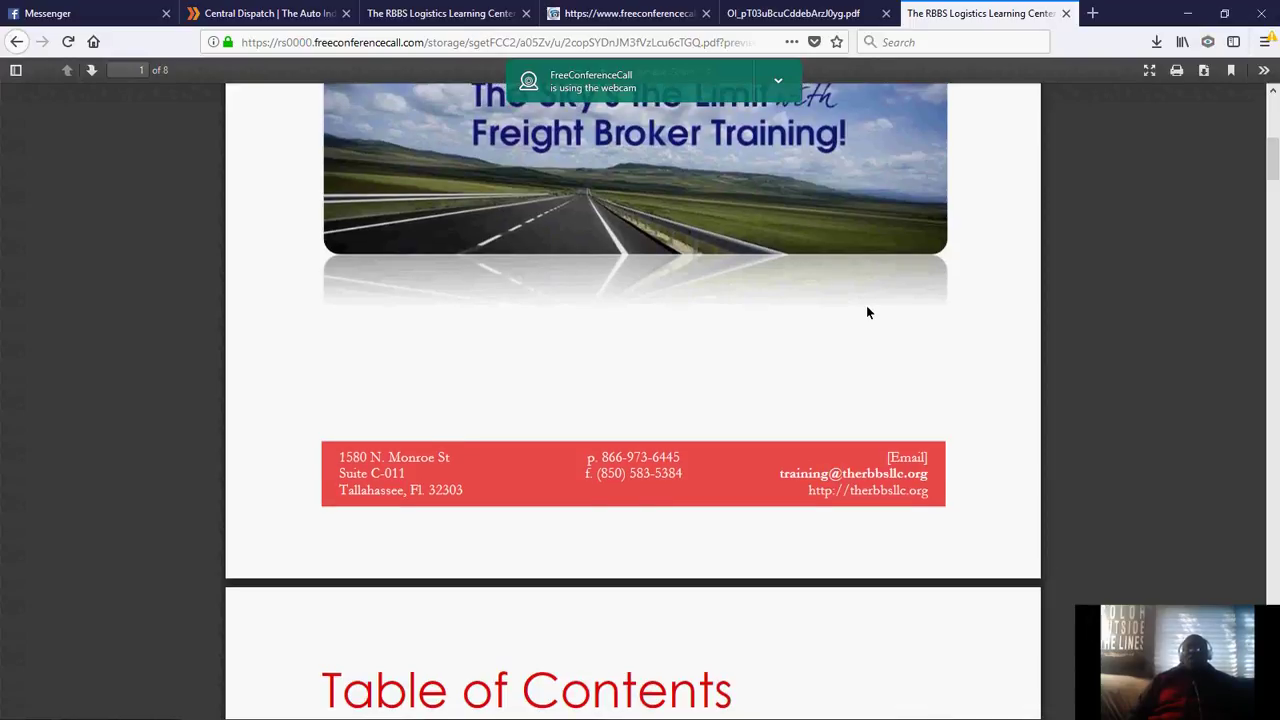
scroll(866, 313, "up", 1)
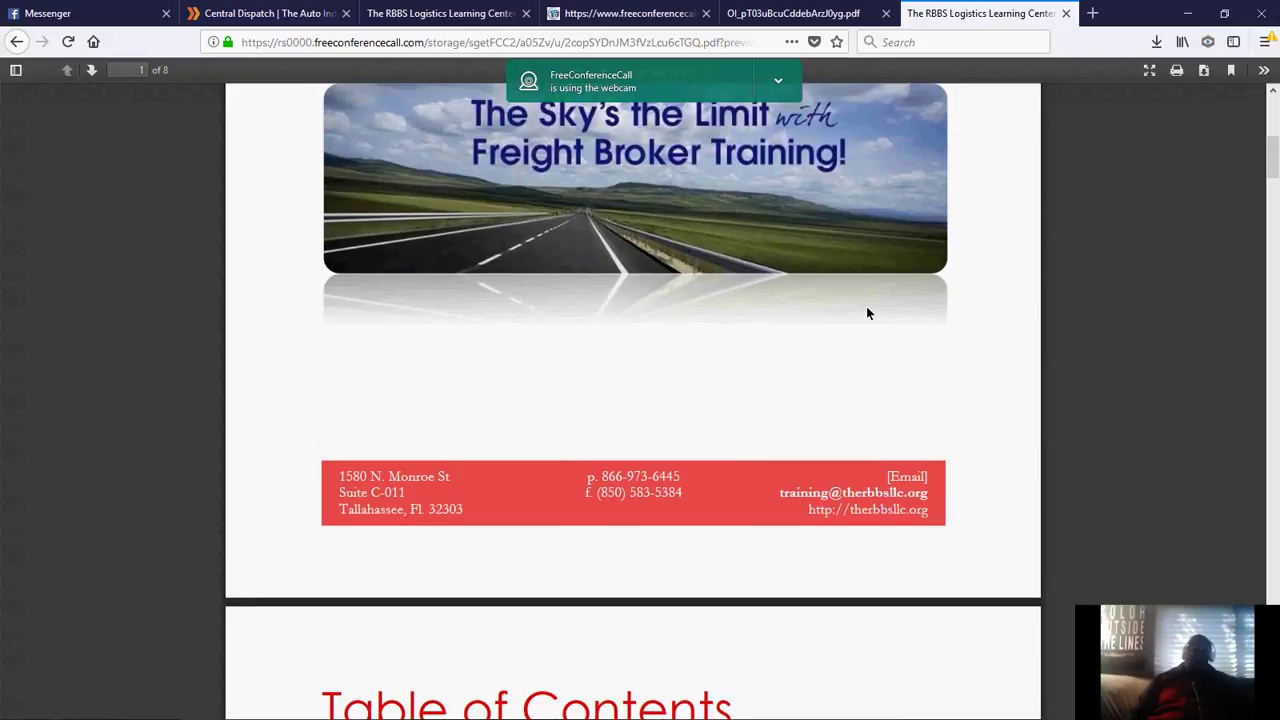
scroll(866, 313, "up", 3)
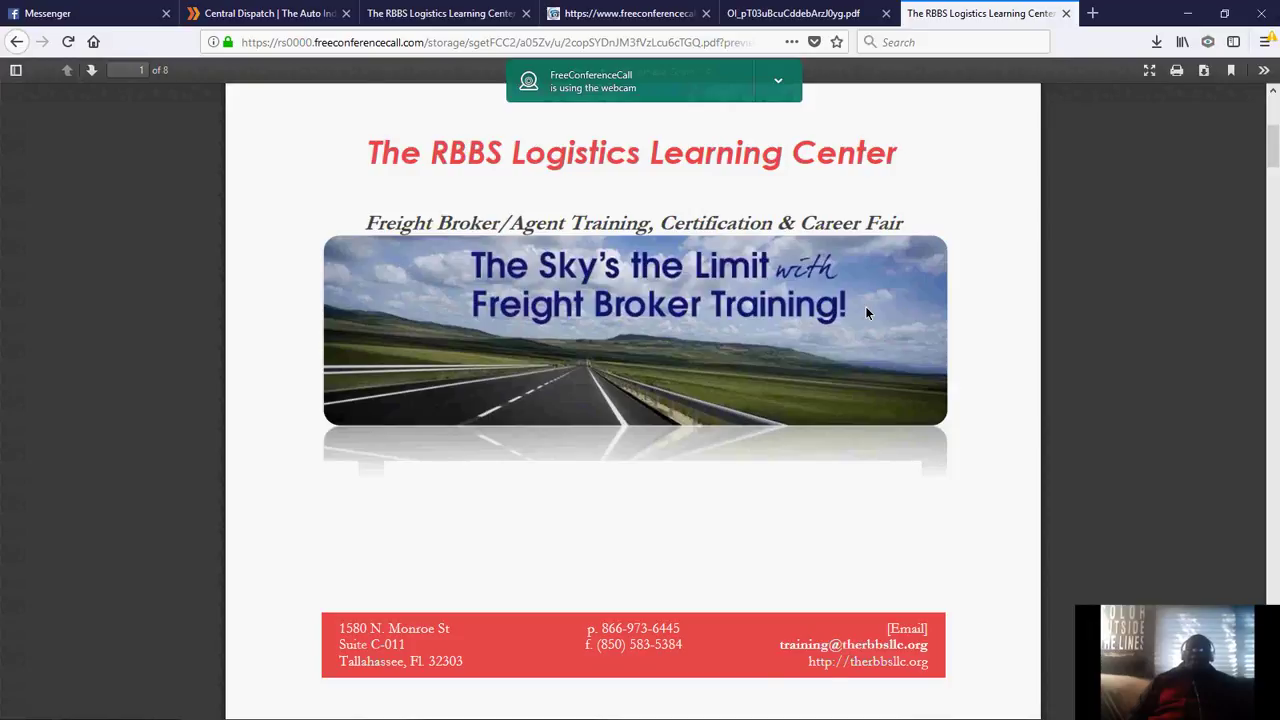
scroll(865, 313, "down", 10)
scroll(865, 313, "down", 10)
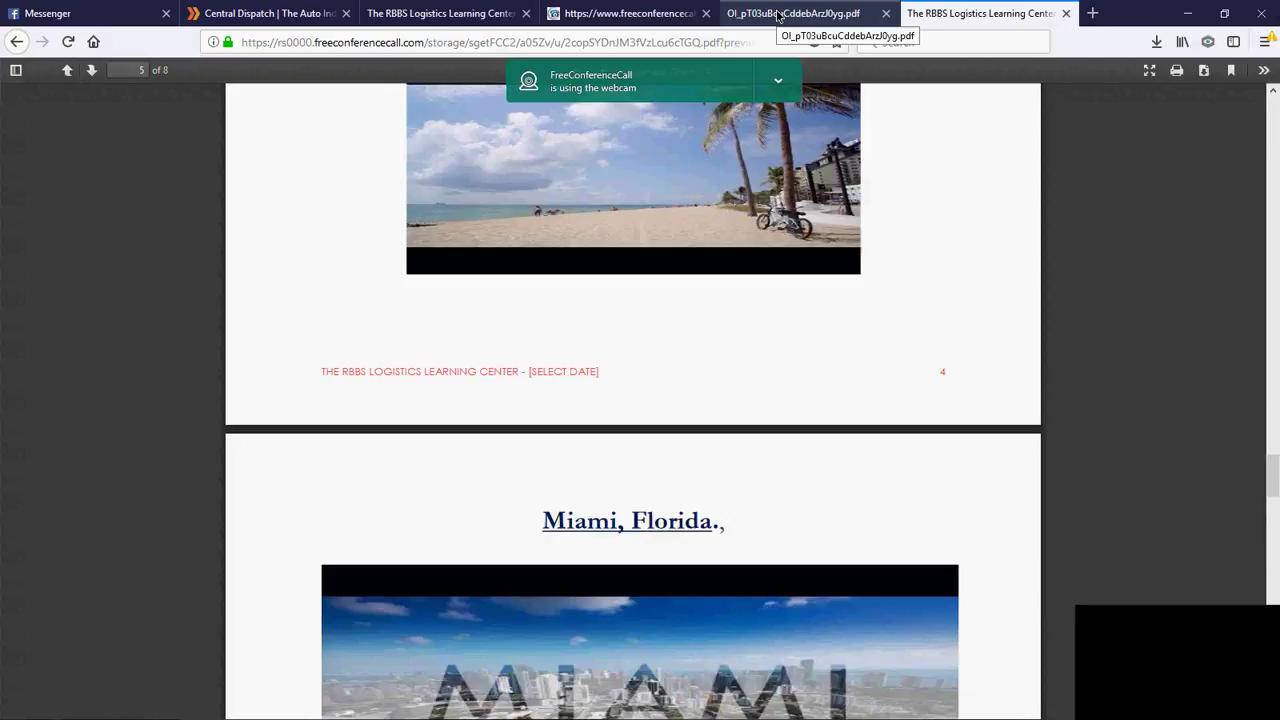
Switch to the freight broker course outline and review the Day 1 Orientations course description and Objectives.
left_click(778, 15)
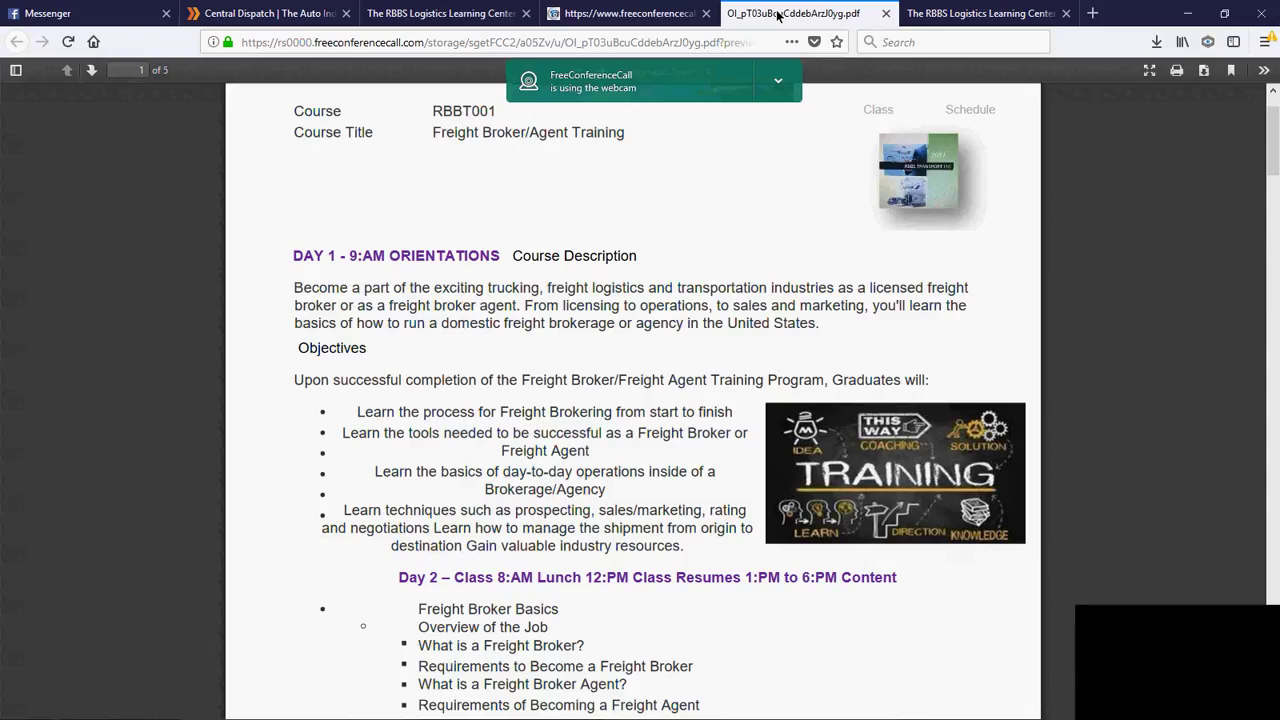
scroll(777, 270, "up", 2)
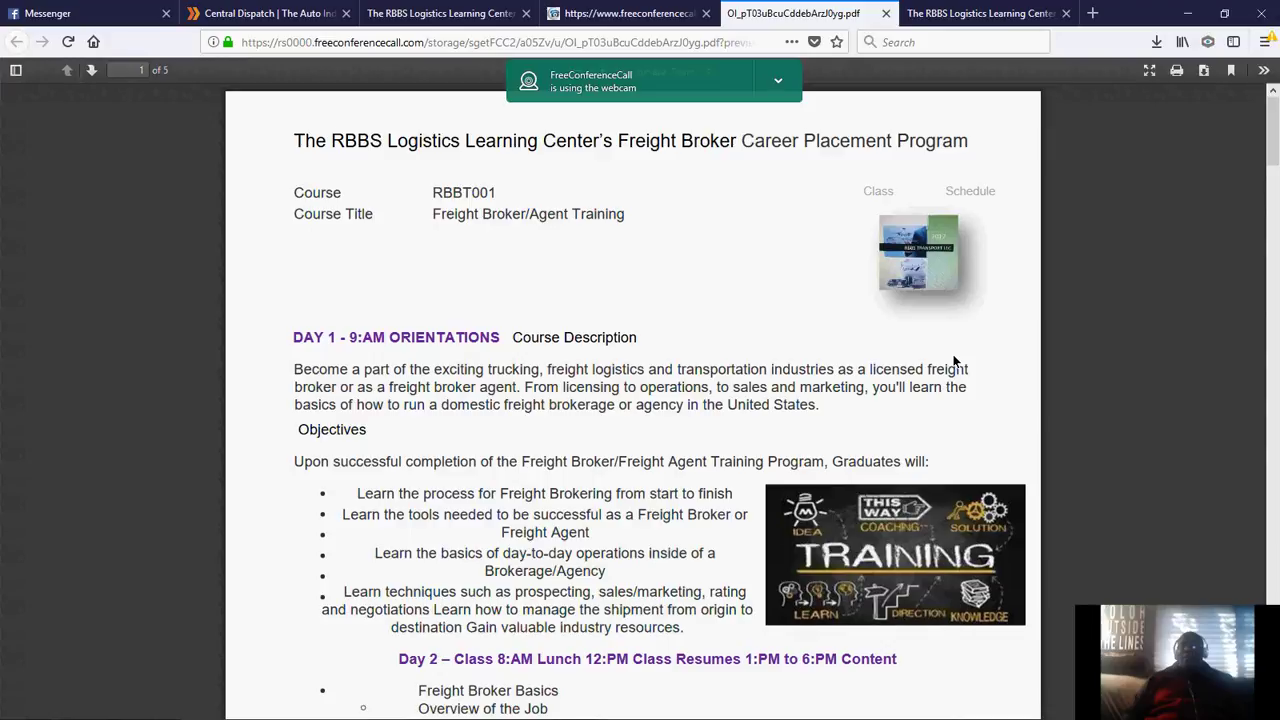
scroll(953, 360, "down", 1)
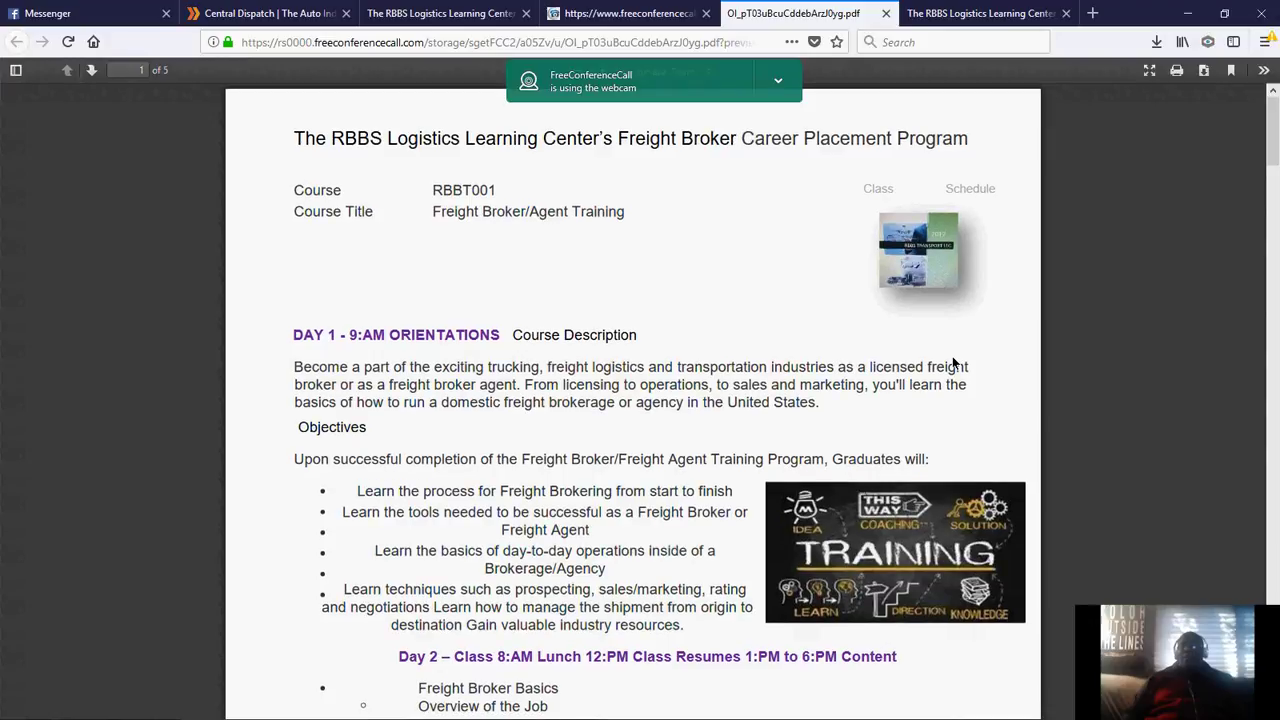
scroll(952, 356, "down", 1)
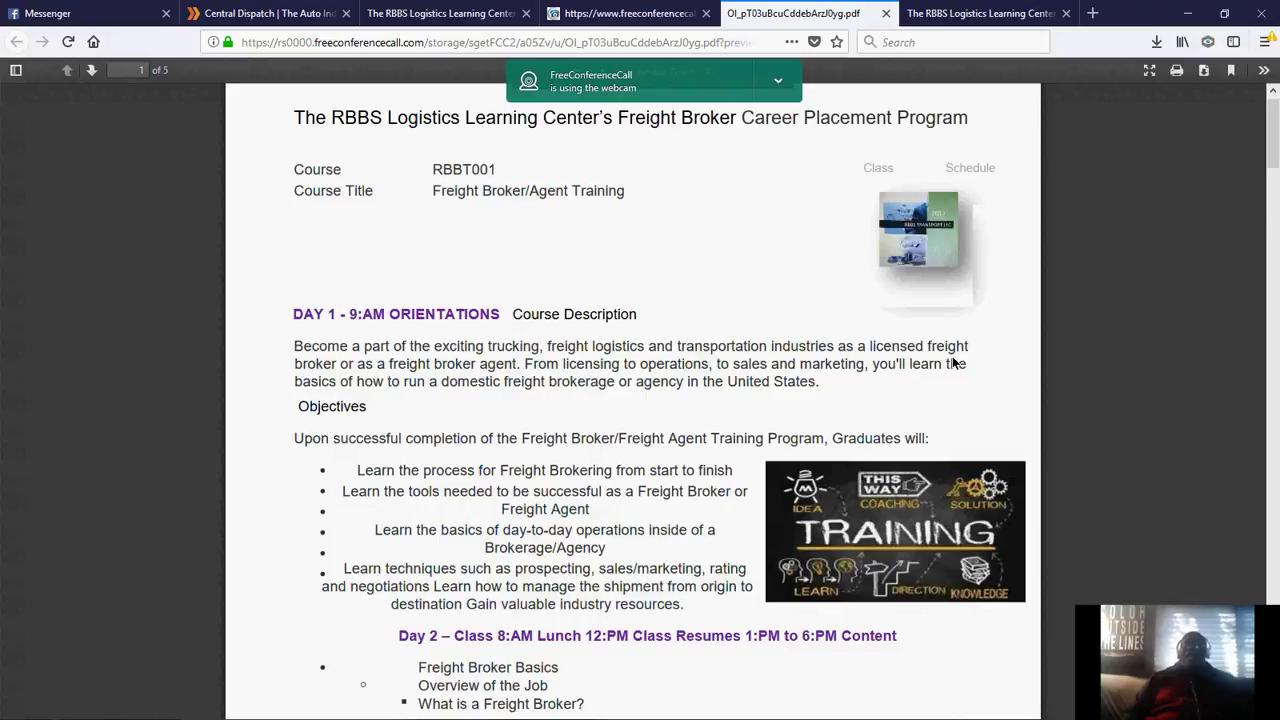
scroll(952, 356, "up", 1)
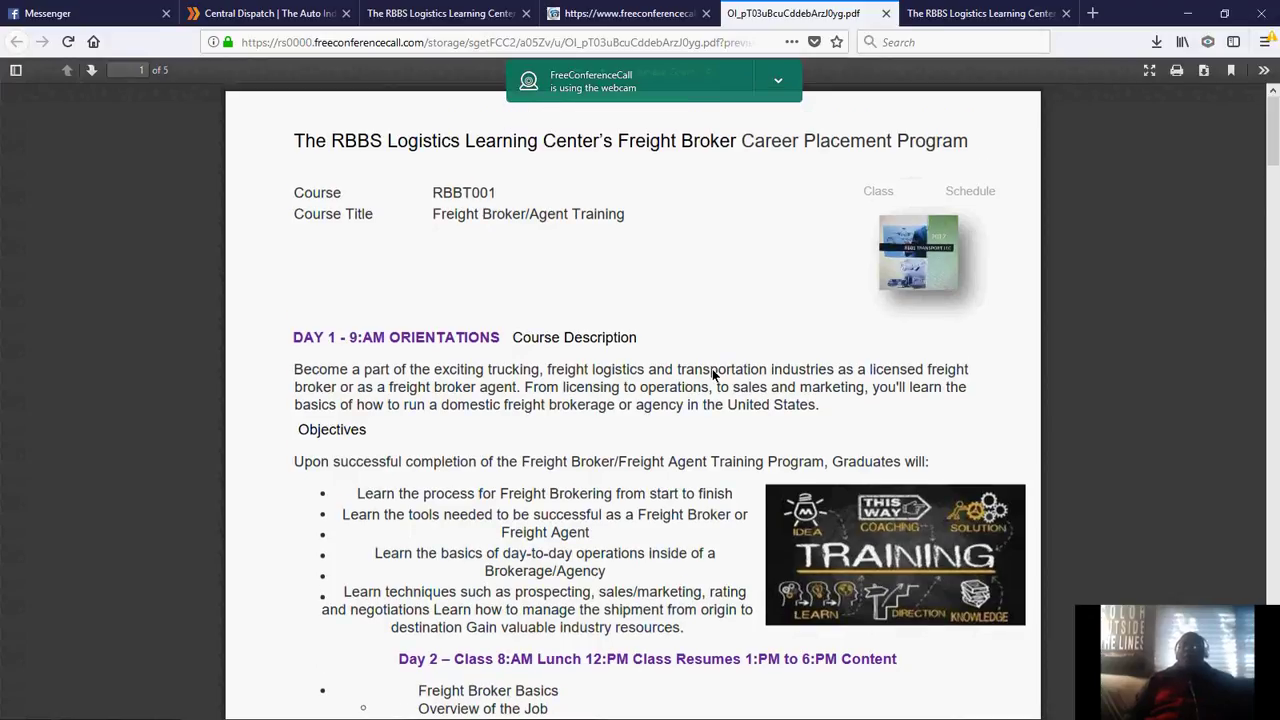
scroll(714, 374, "down", 1)
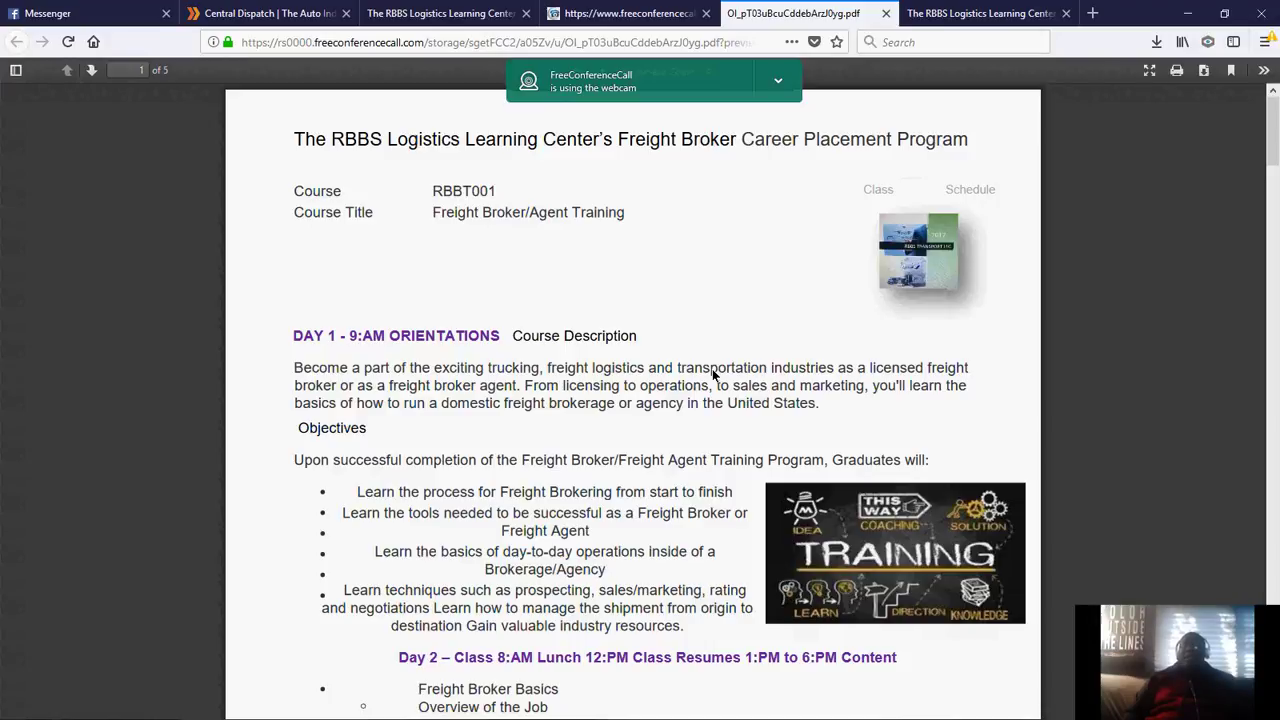
scroll(712, 370, "down", 2)
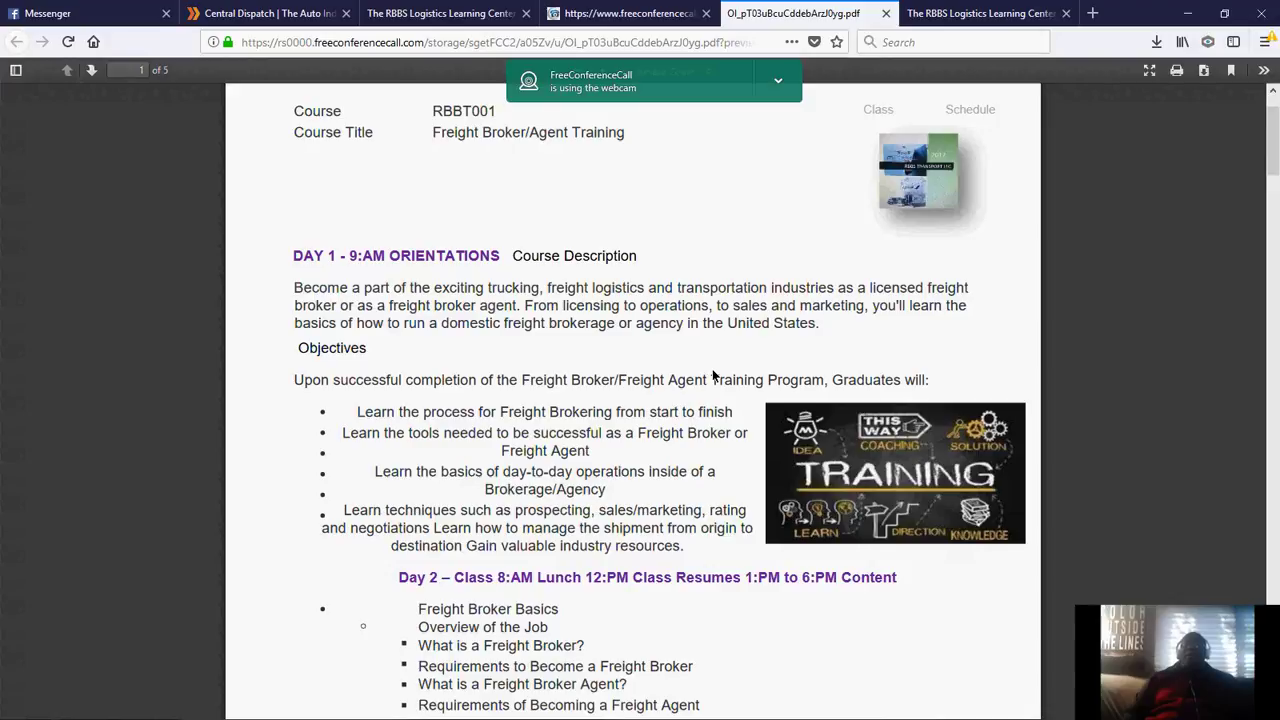
Review the freight broker course outline from the Day 1 Orientations section through the Day 4 class content.
scroll(714, 374, "up", 2)
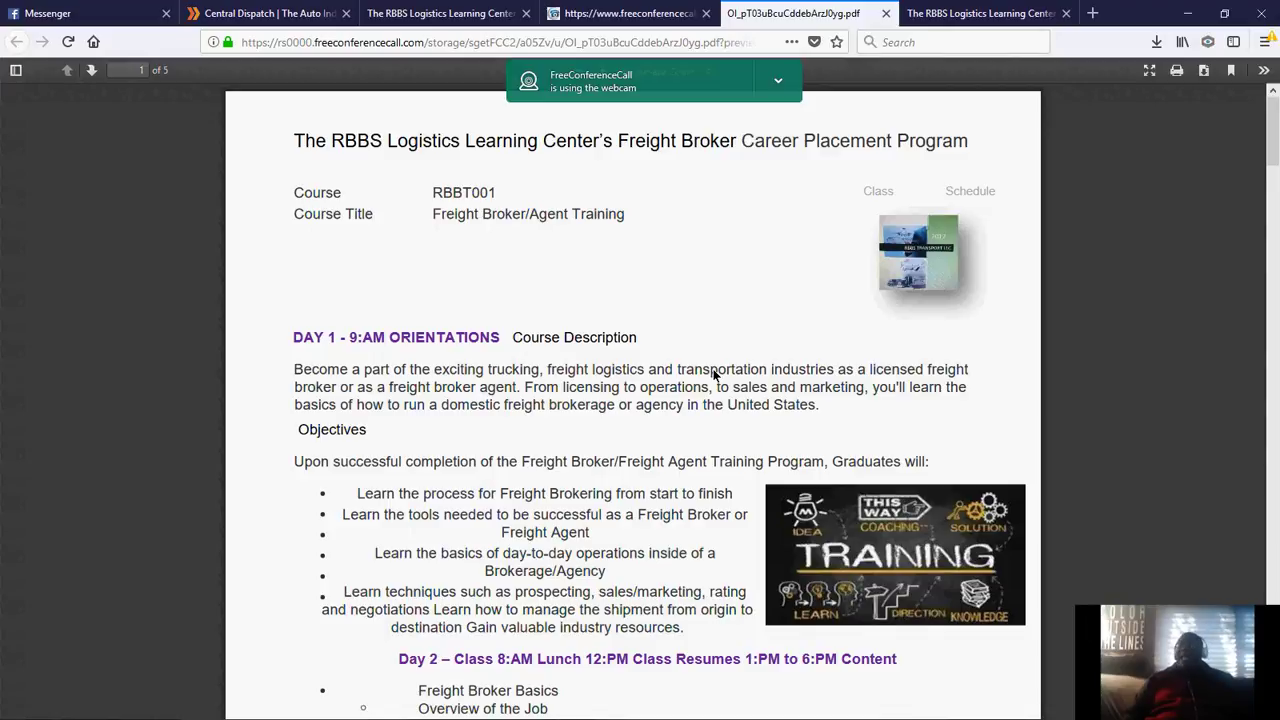
scroll(712, 373, "down", 1)
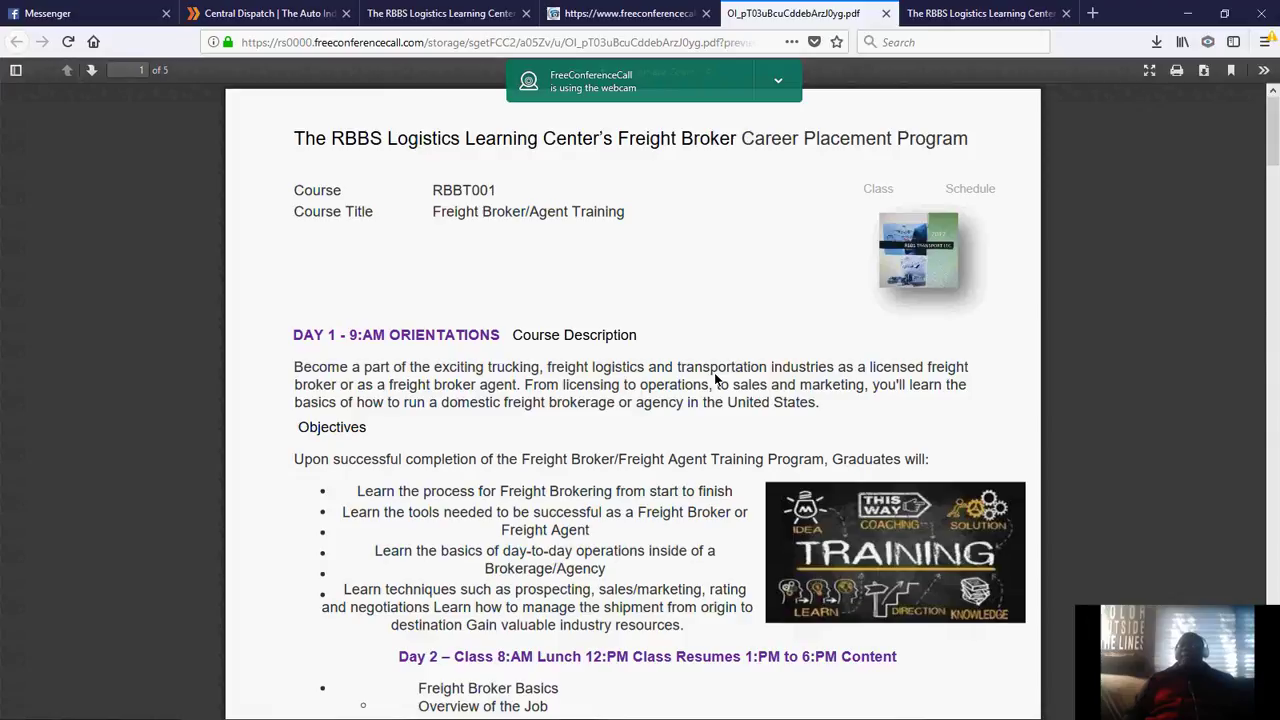
scroll(714, 378, "down", 1)
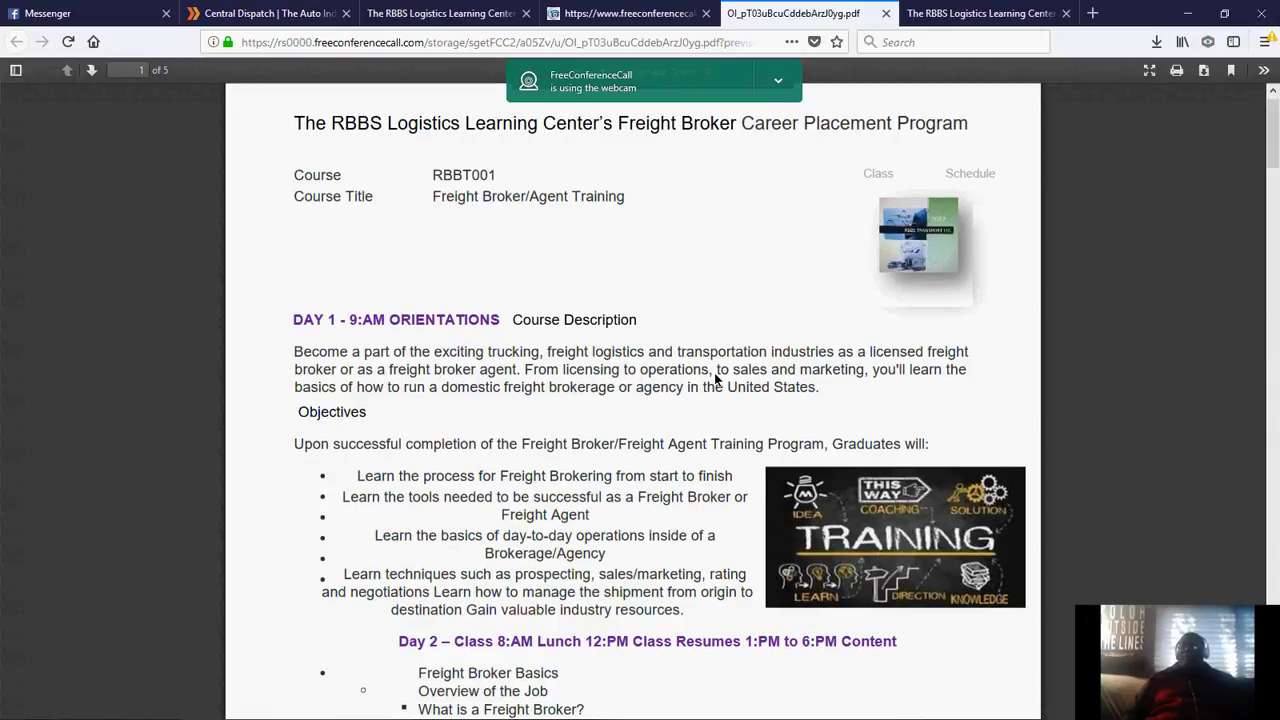
scroll(714, 378, "down", 1)
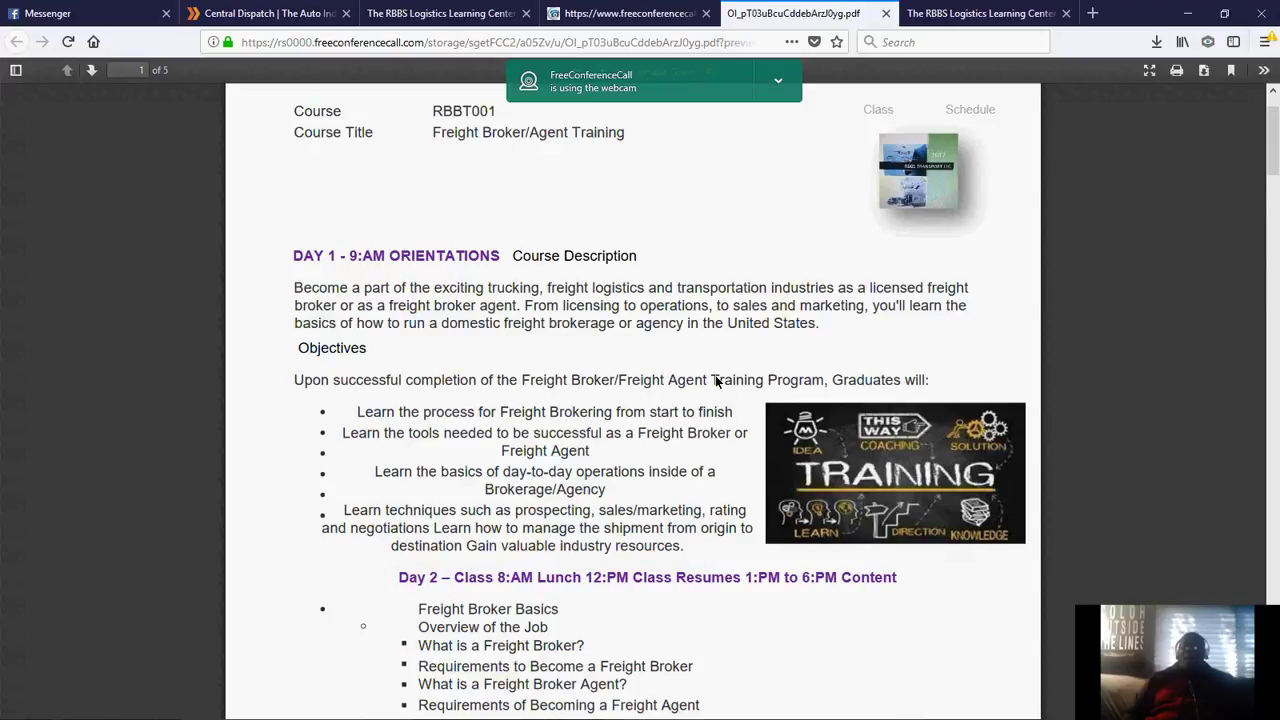
scroll(716, 381, "down", 20)
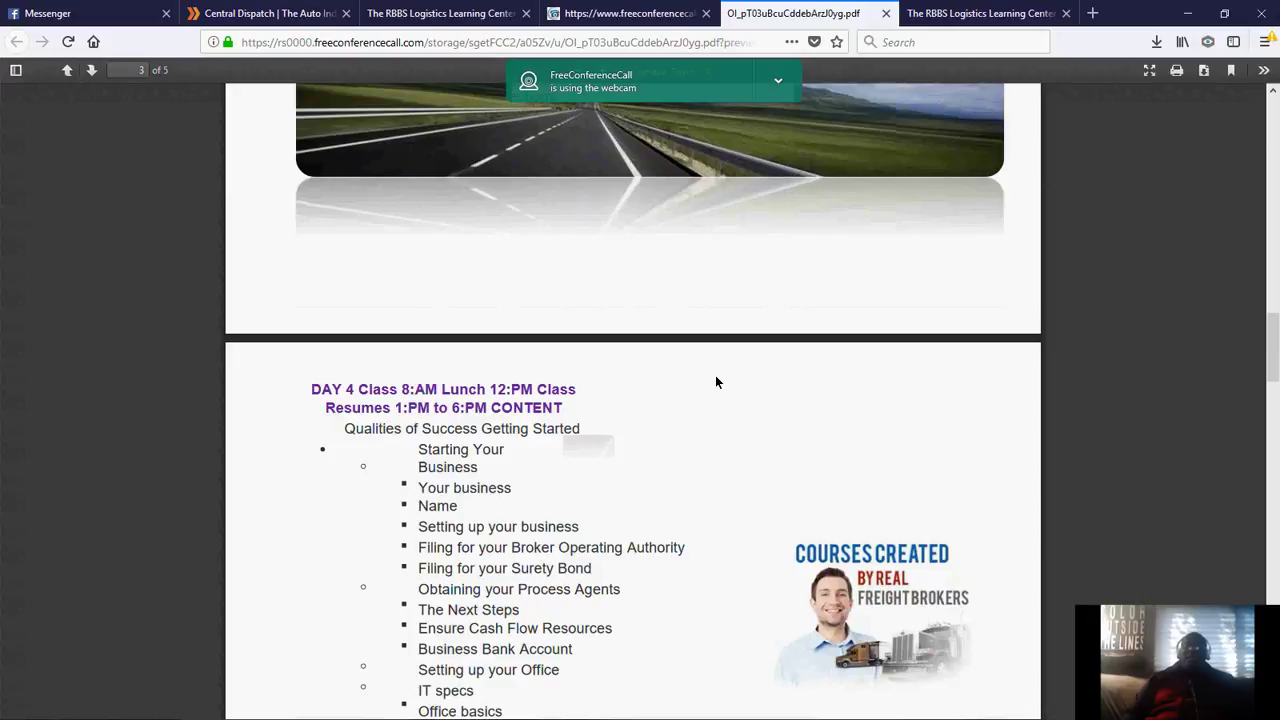
scroll(715, 382, "down", 1)
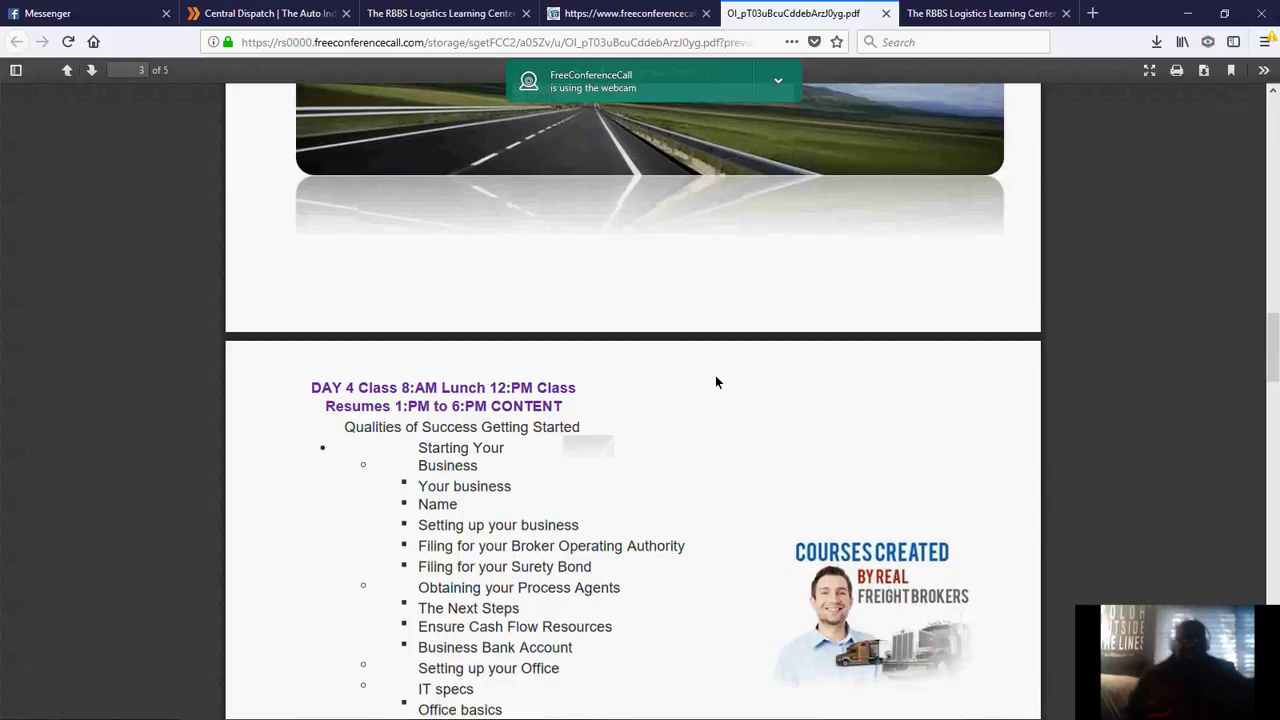
scroll(715, 382, "down", 6)
Switch to the executive summary page and load therbbsllc.webs.com in its place.
key("ctrl+Tab")
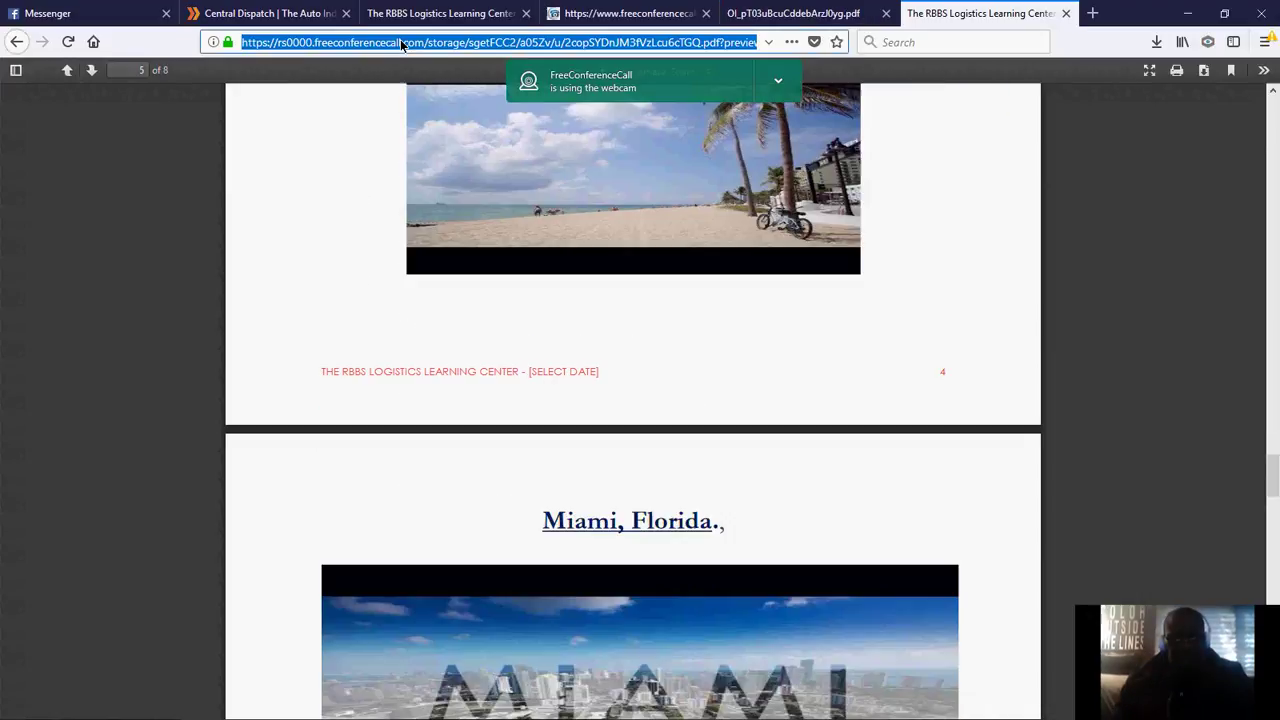
type("rb")
key("BackSpace")
key("BackSpace")
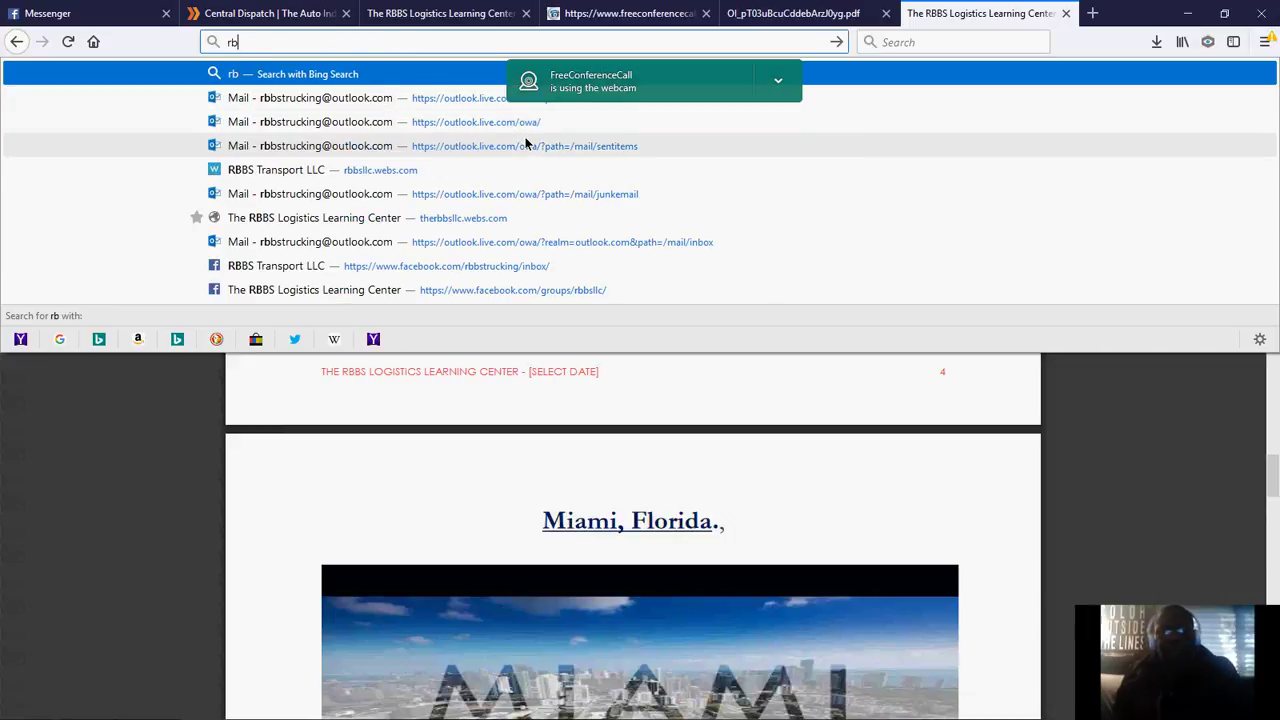
type("therbsllc.webs.com/")
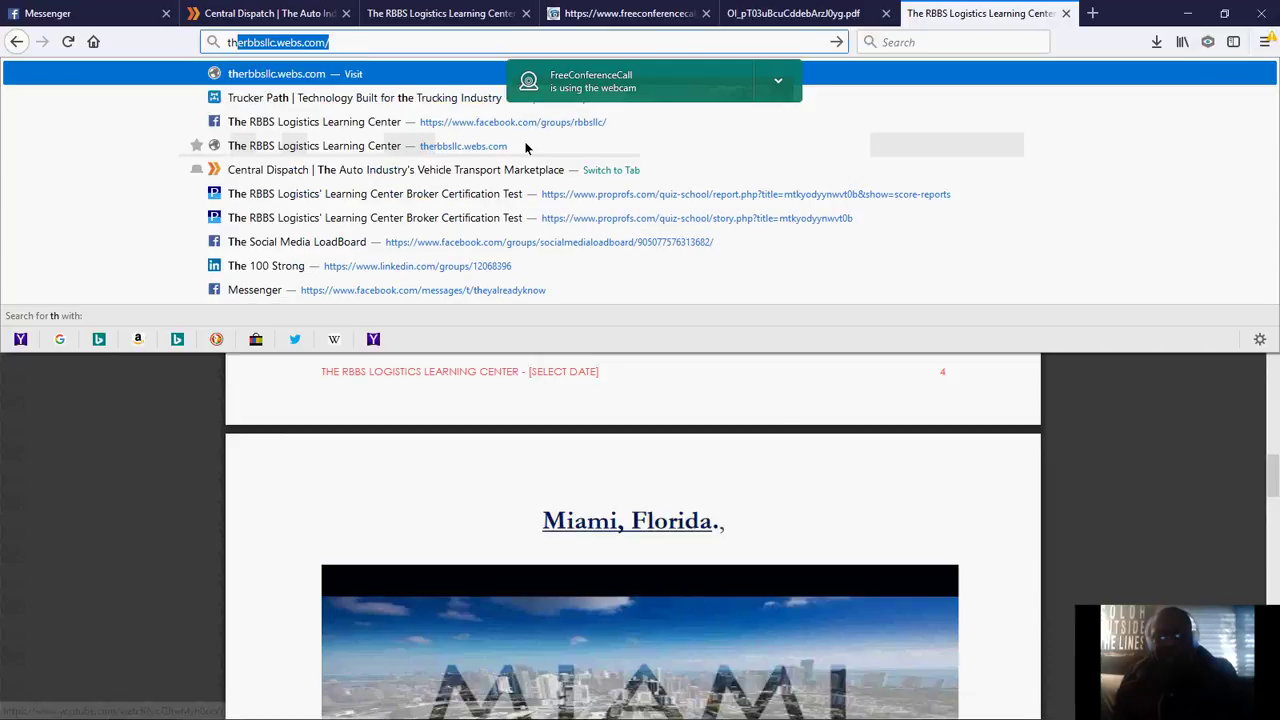
key("Return")
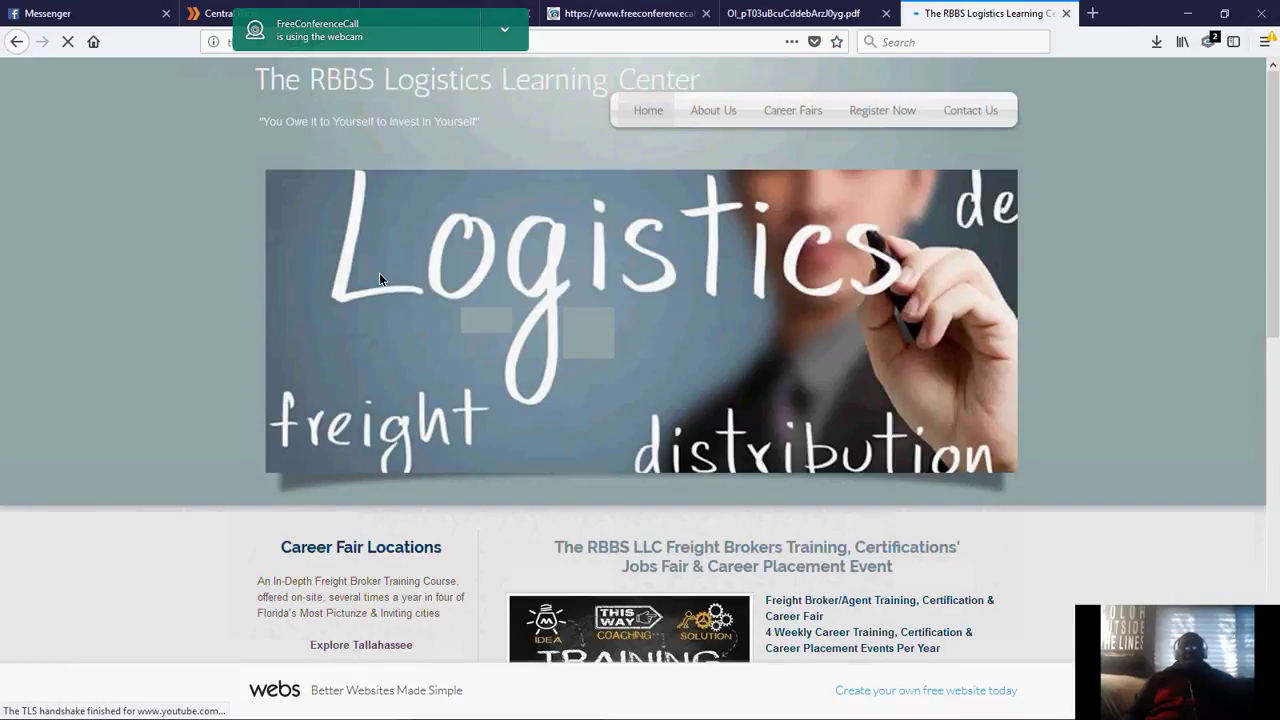
Review the learning center home page's career fair locations, tuition details, course schedule and brochure, and move the webcam notification aside.
scroll(380, 274, "down", 5)
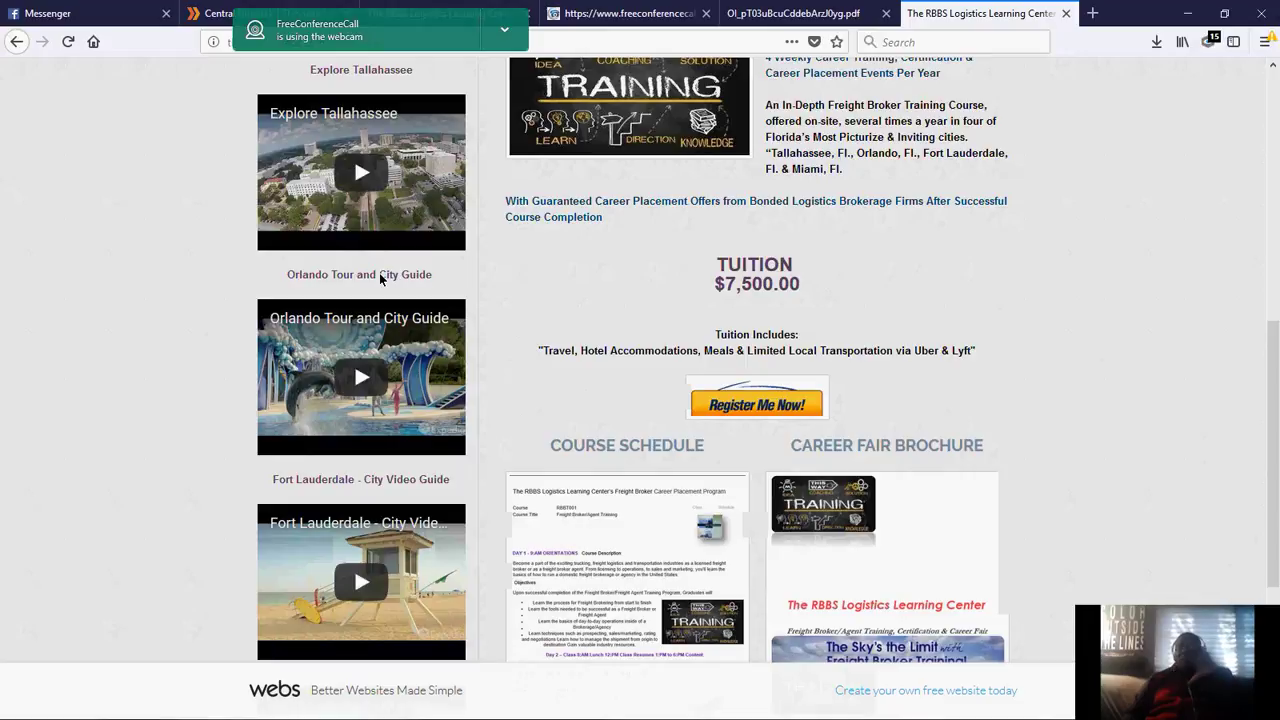
scroll(359, 305, "down", 2)
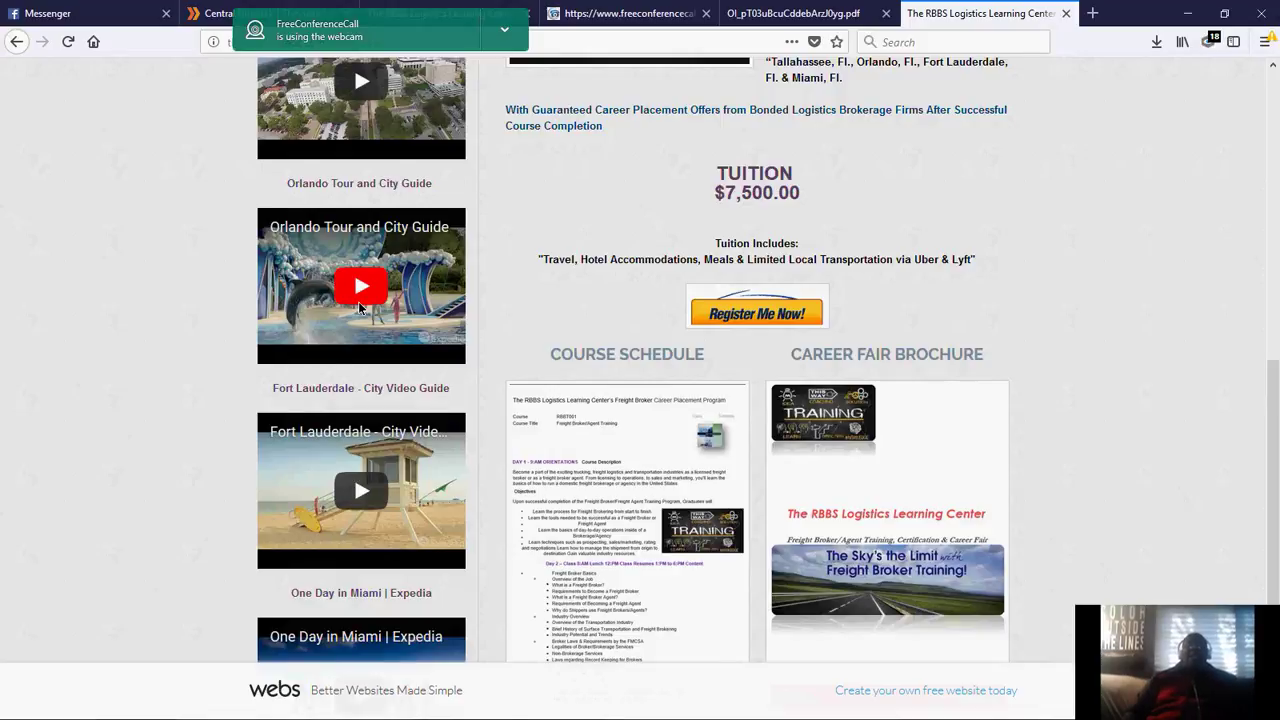
scroll(358, 301, "up", 3)
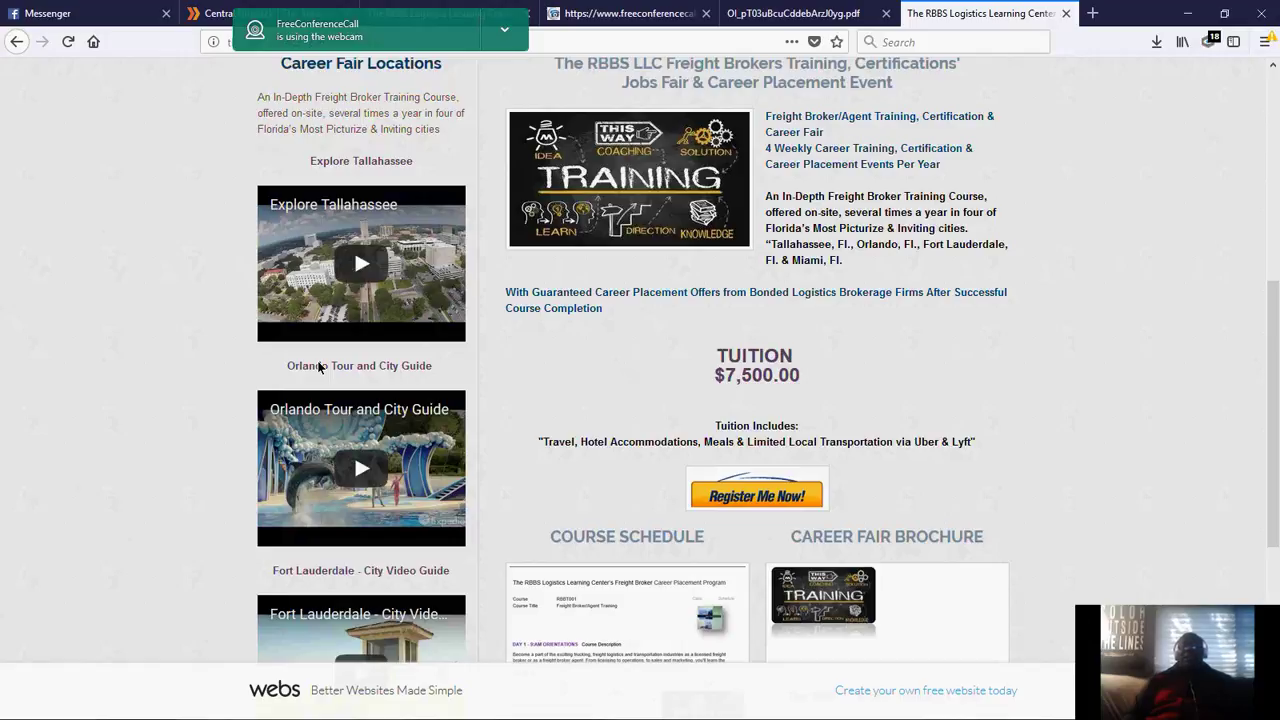
scroll(319, 367, "up", 1)
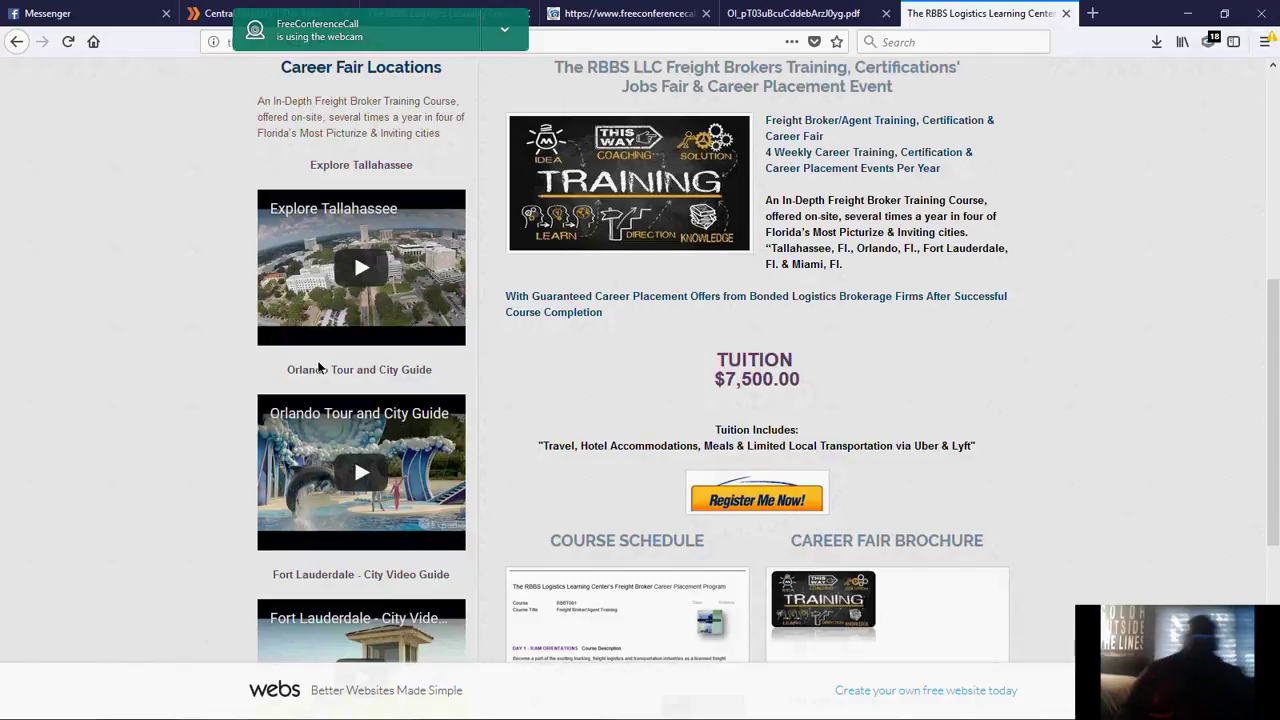
scroll(317, 360, "up", 5)
left_click_drag(250, 25, 18, 69)
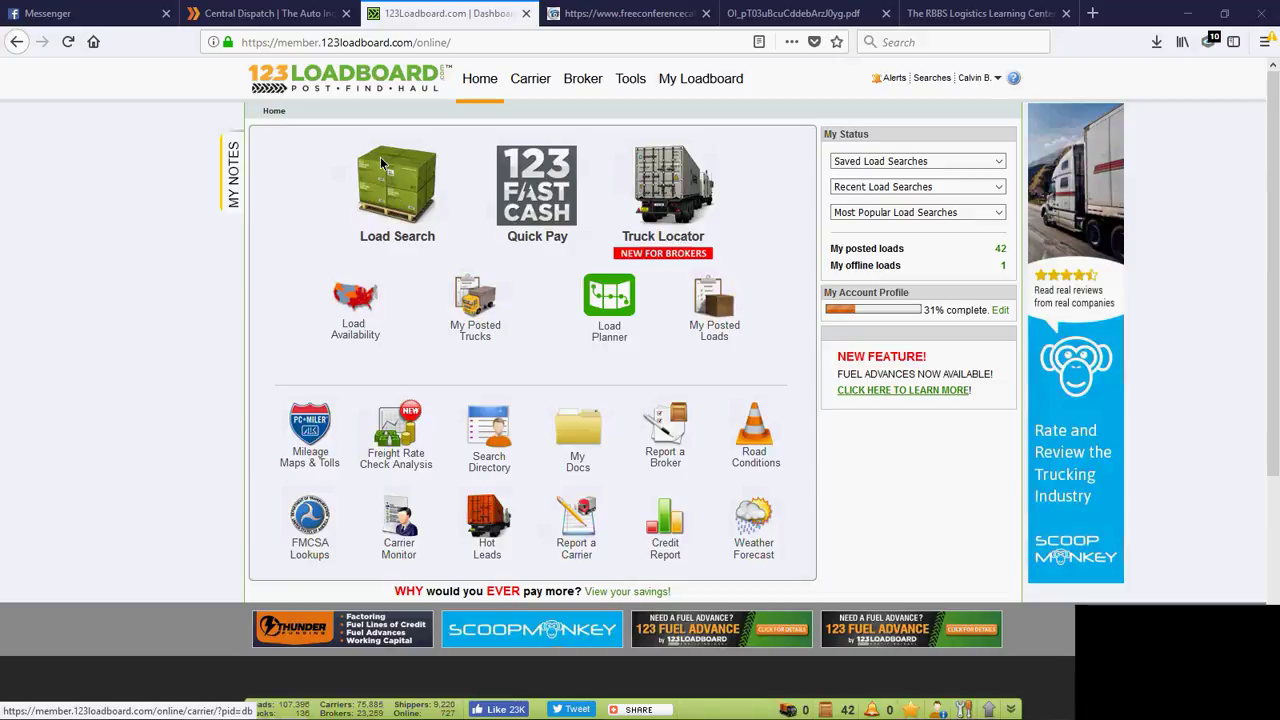
Open the Truck Locator on 123Loadboard and look through the posted loads available for truck matching.
left_click(660, 192)
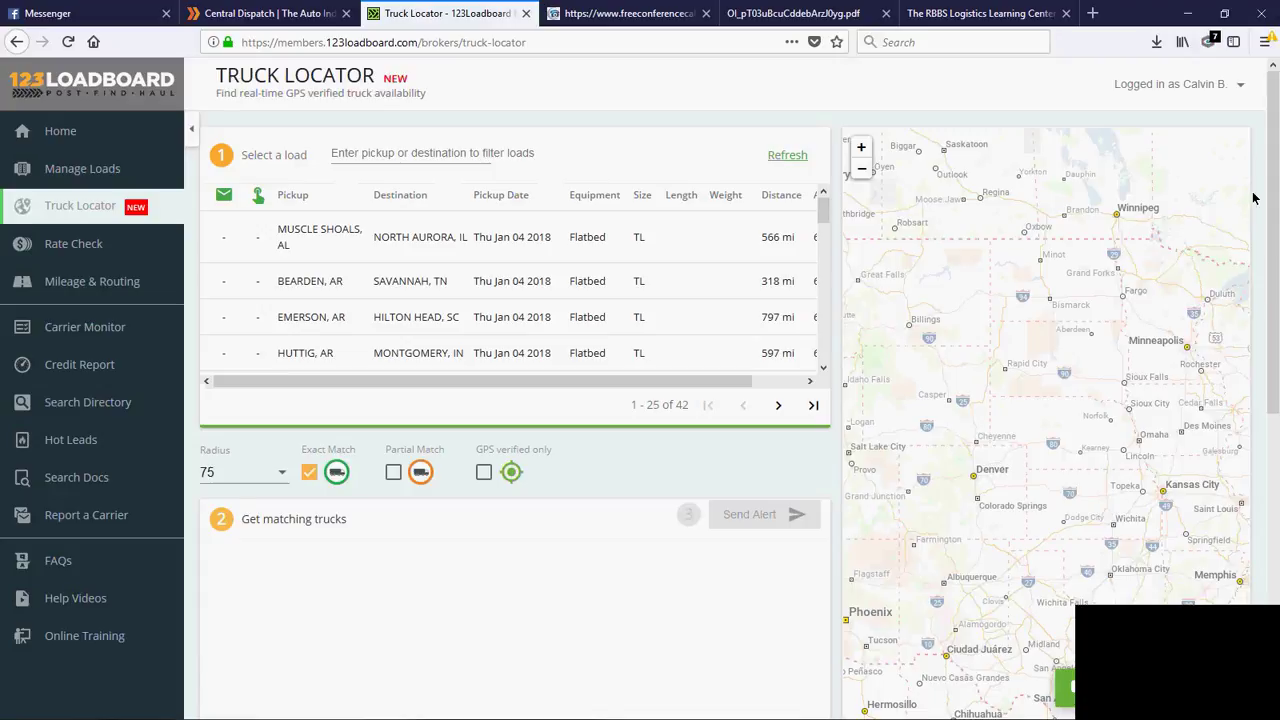
left_click(410, 232)
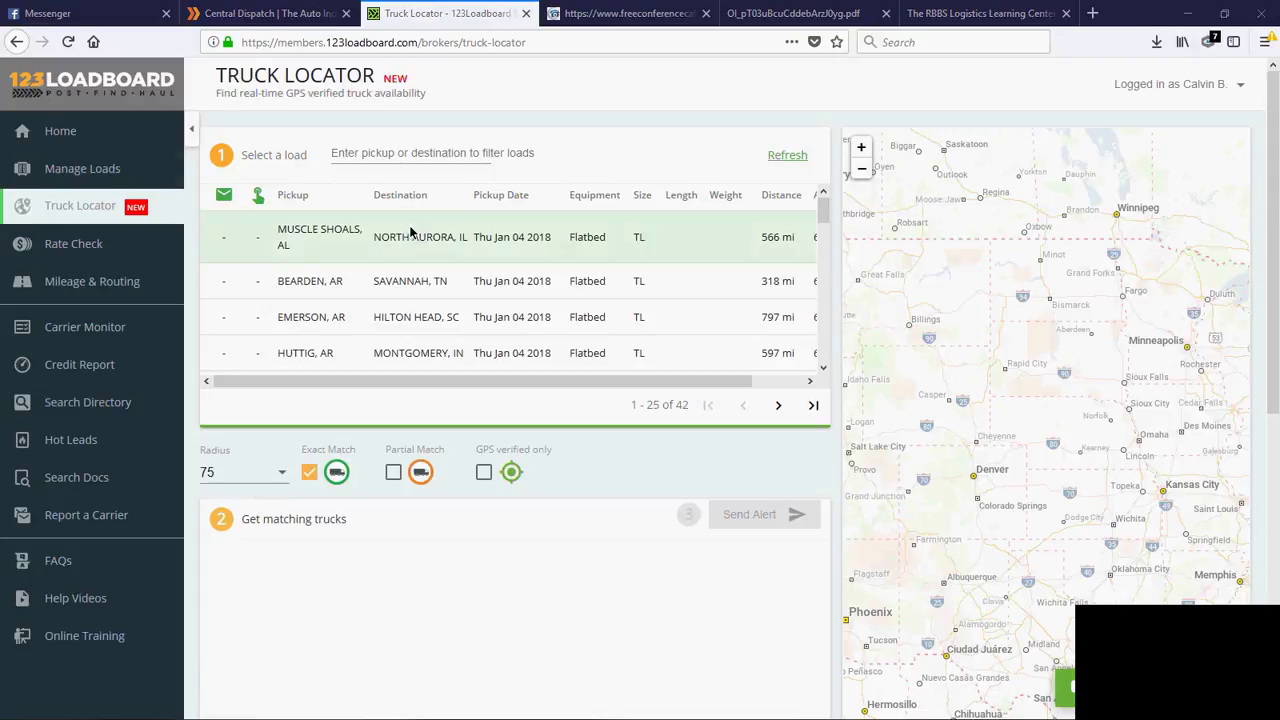
scroll(414, 234, "down", 5)
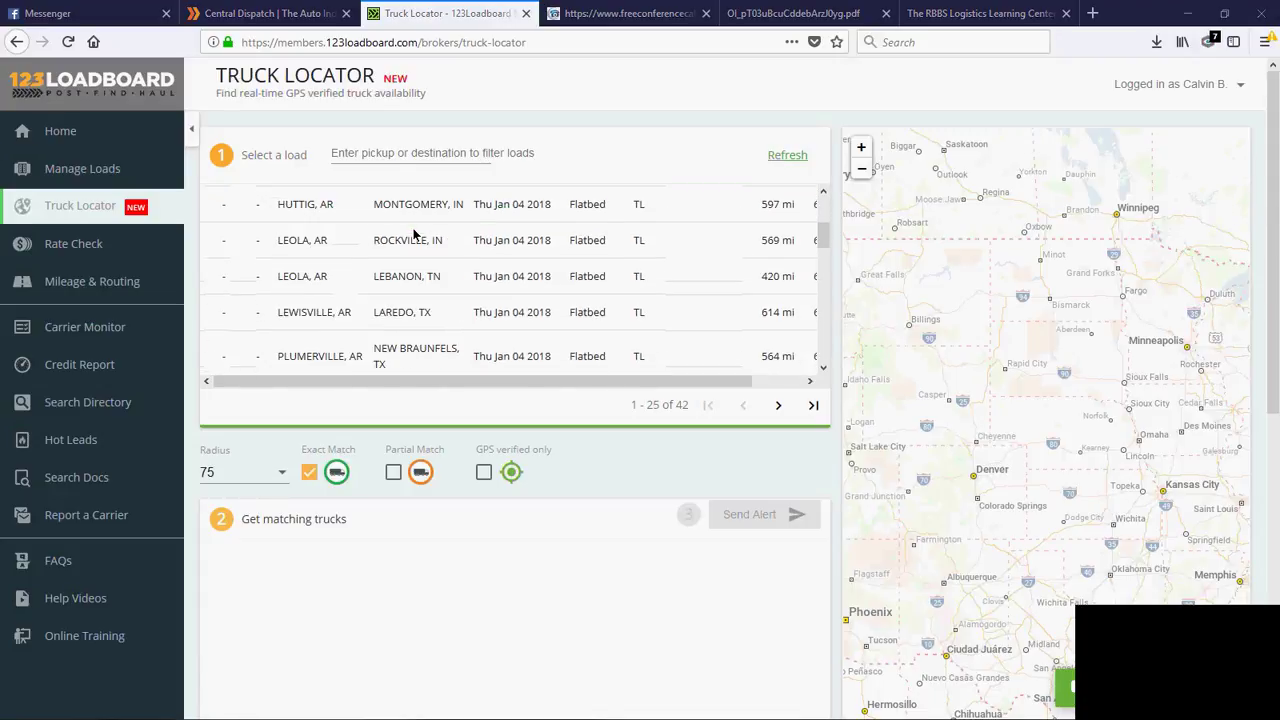
scroll(565, 235, "down", 5)
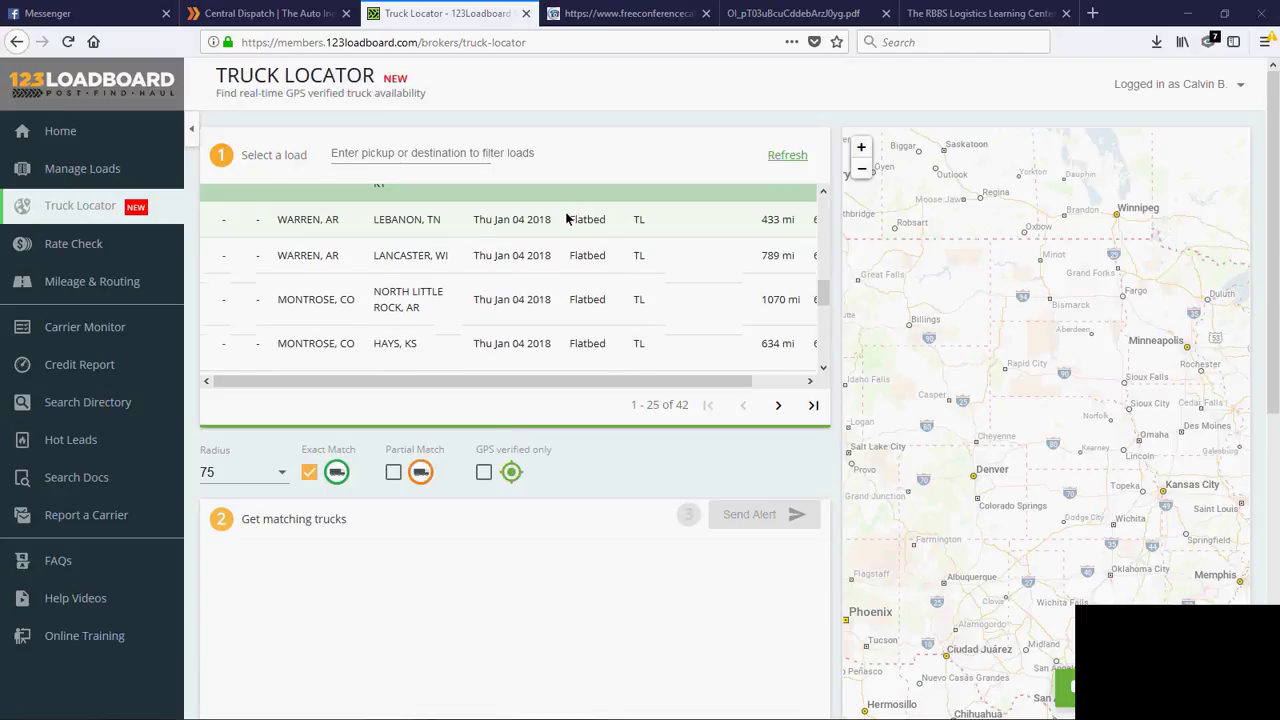
scroll(563, 226, "down", 3)
scroll(555, 245, "up", 10)
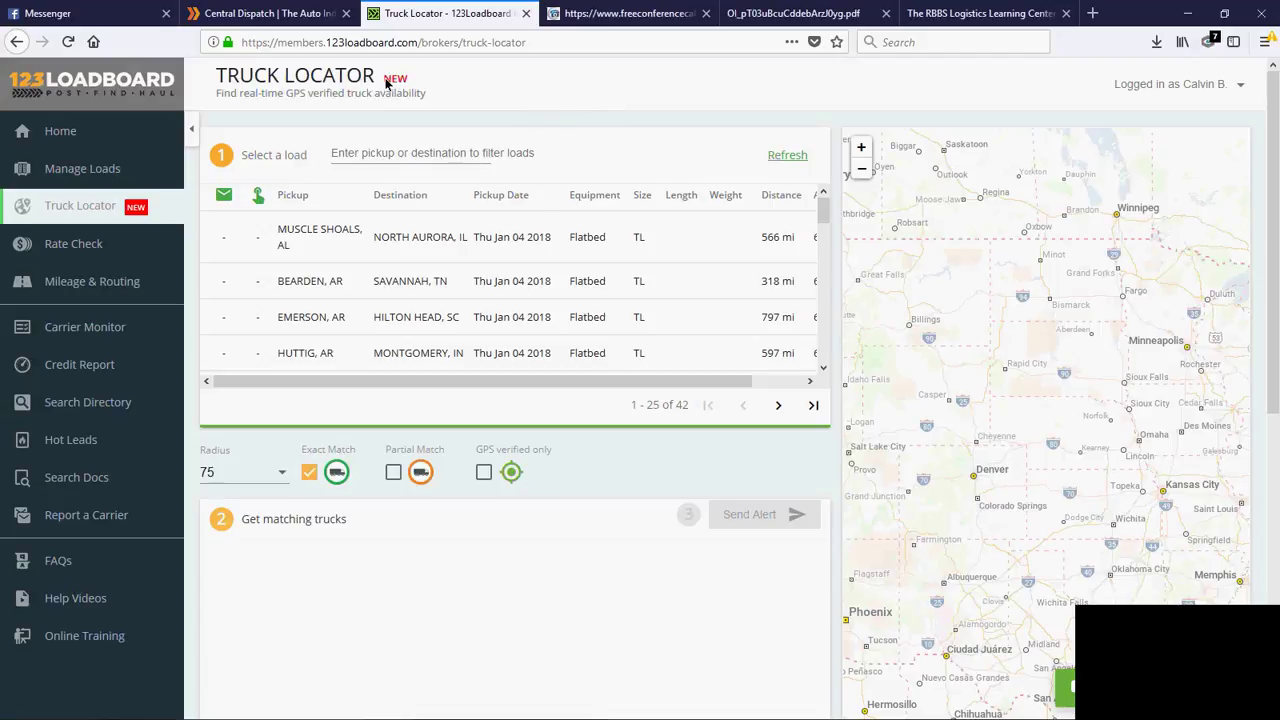
Select the Muscle Shoals, AL to North Aurora, IL flatbed load and find matching trucks with the radius set to 75.
left_click(384, 236)
left_click(368, 289)
left_click(420, 245)
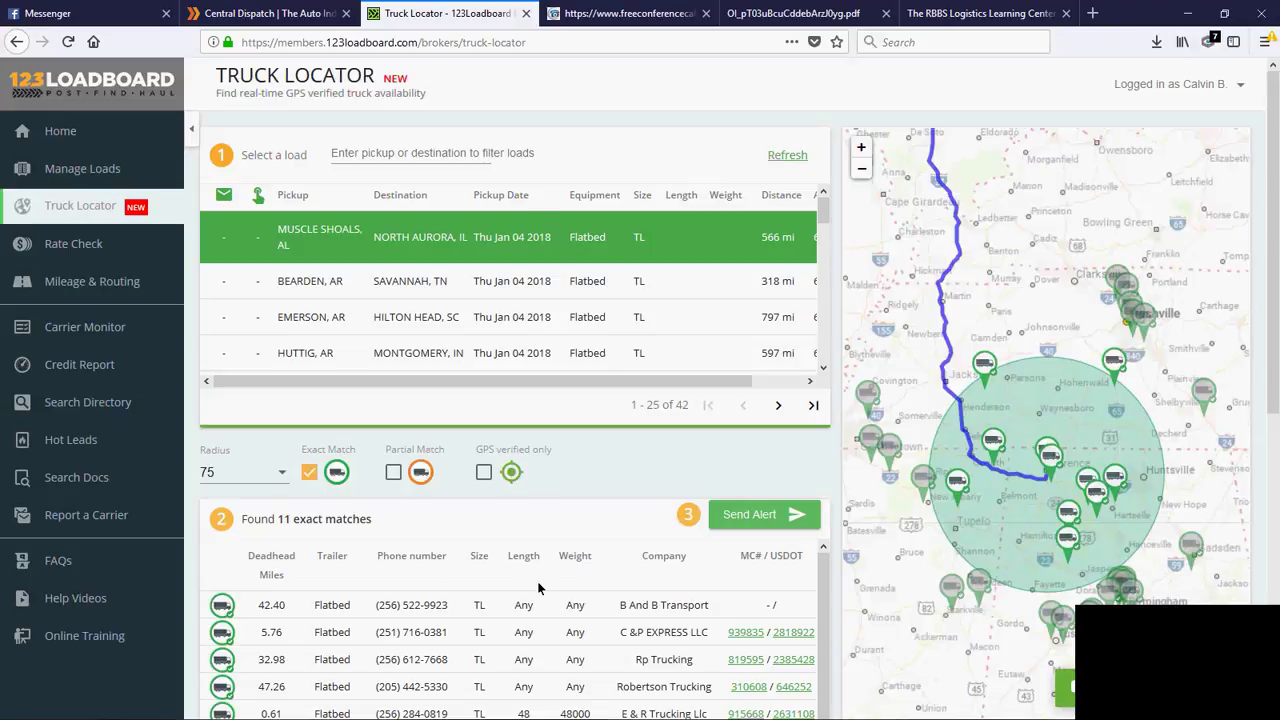
left_click(282, 477)
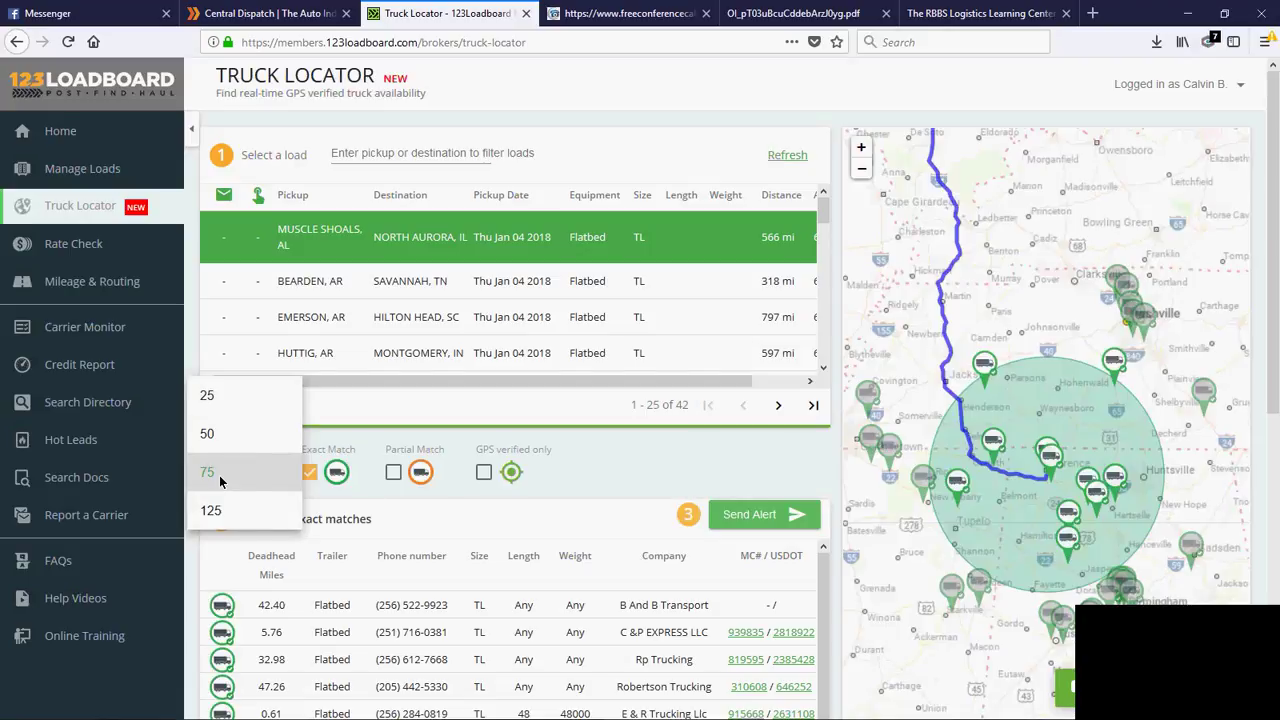
left_click(218, 472)
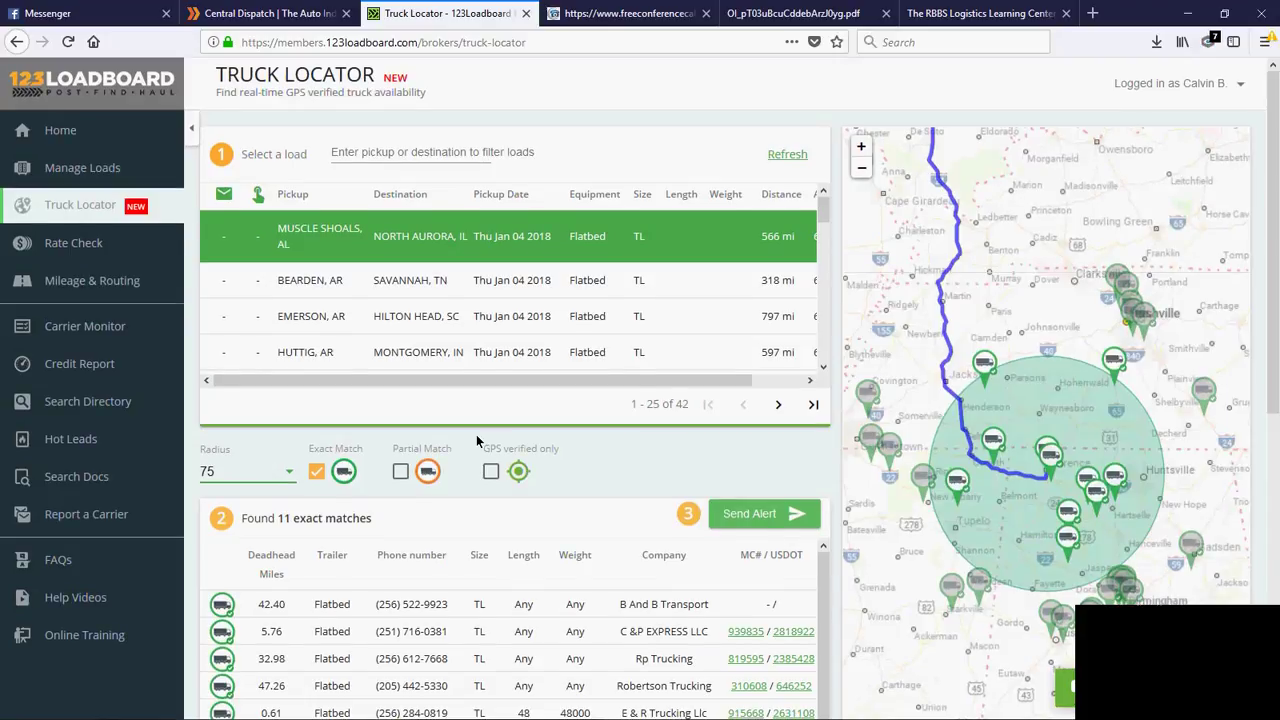
Show the details of the matching truck beside the route on the map, and bring the load list's Age column into view.
scroll(476, 434, "down", 1)
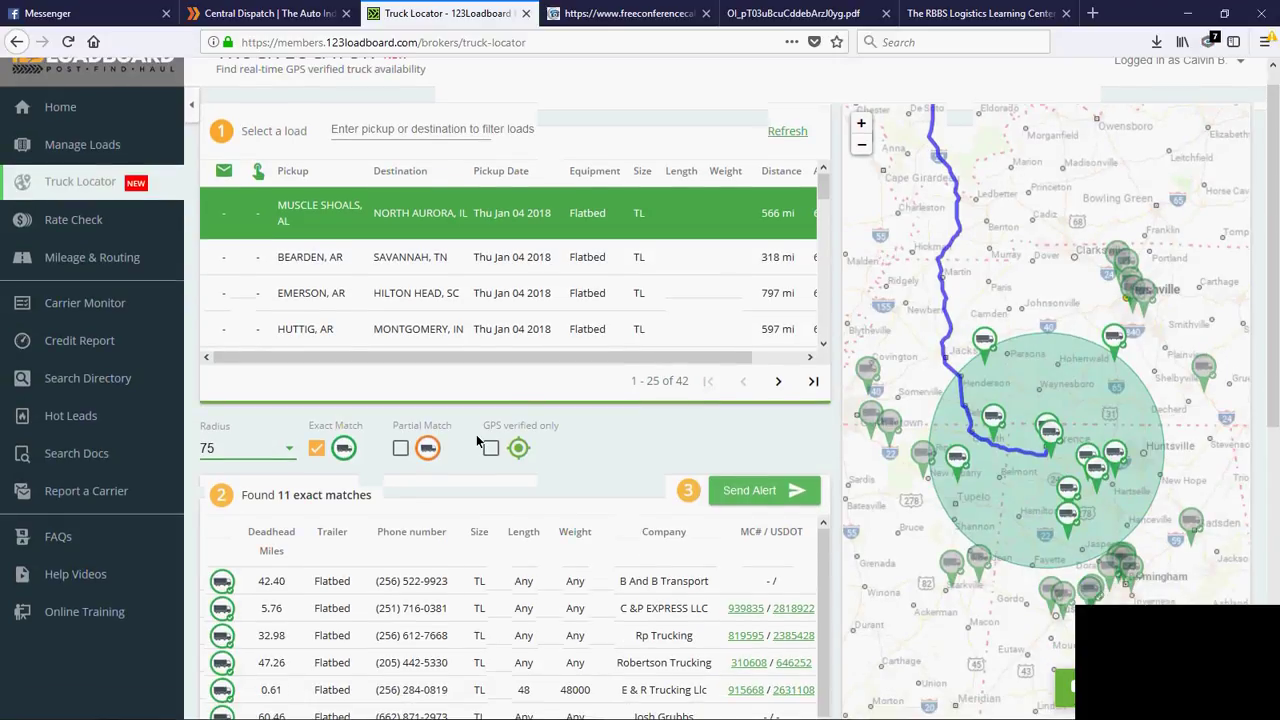
scroll(476, 434, "down", 3)
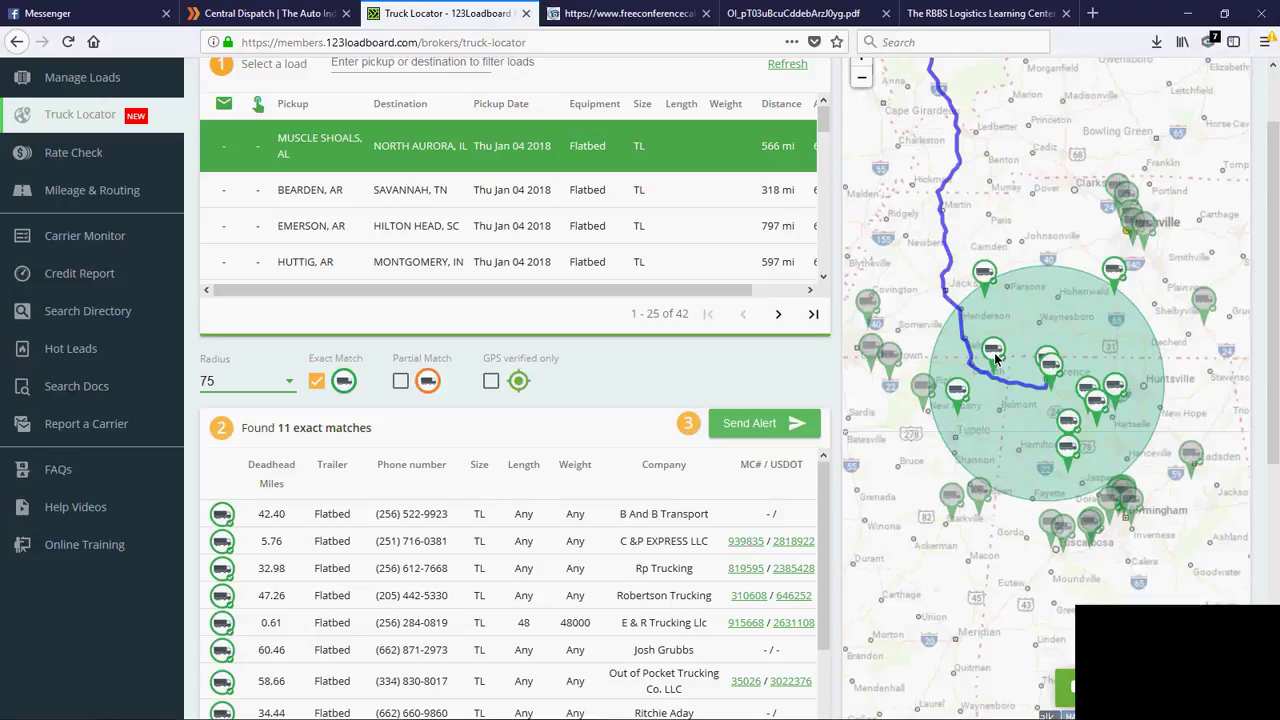
left_click(995, 358)
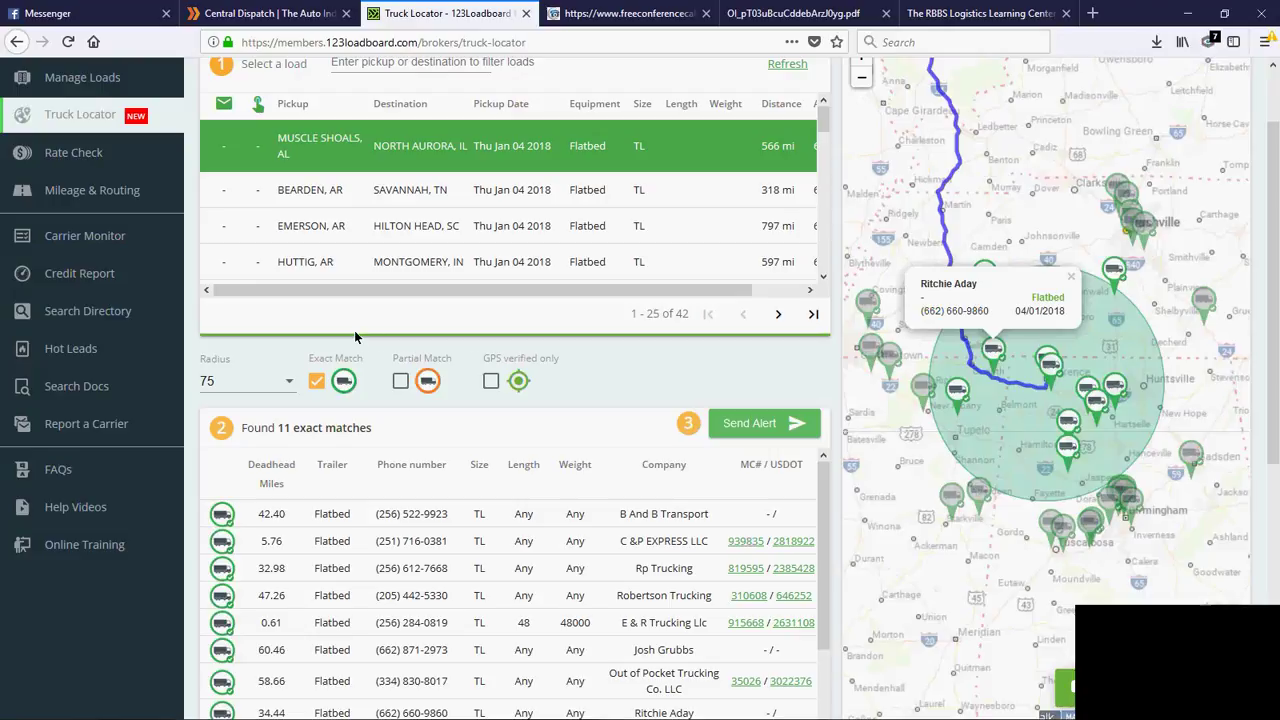
left_click_drag(463, 290, 513, 290)
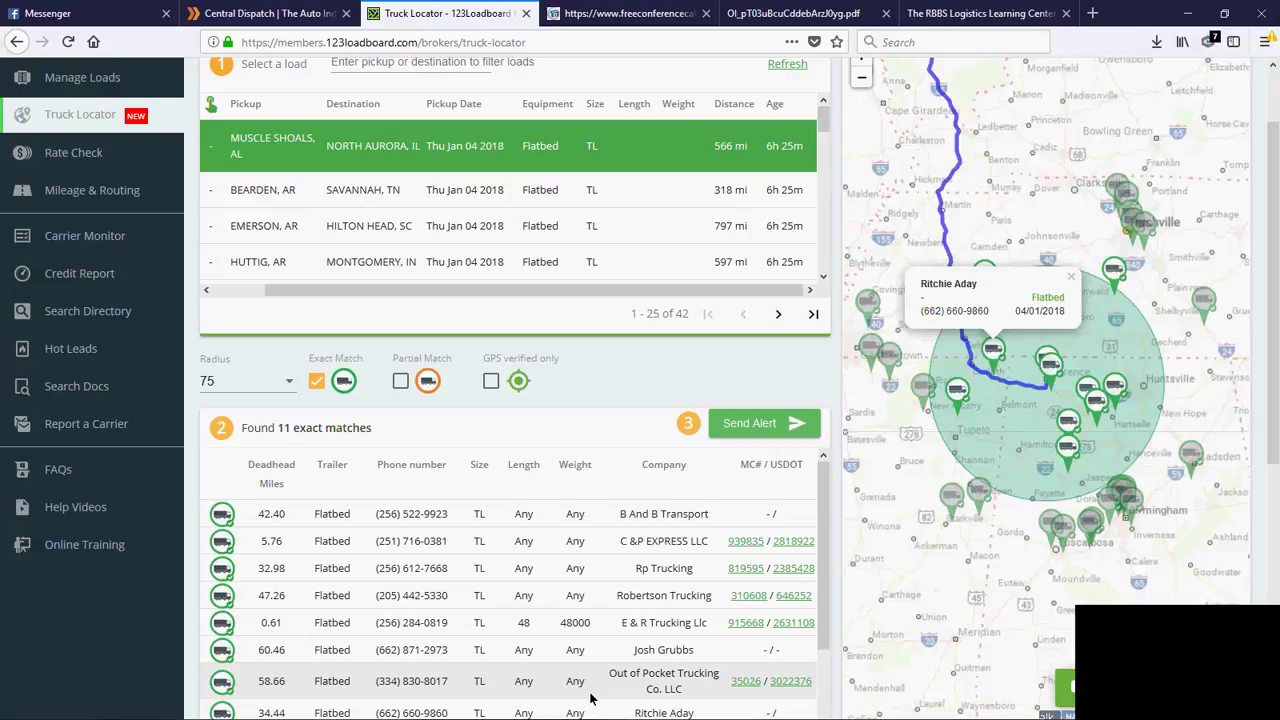
Minimize the browser windows and the Word carrier agreement, and switch to the Excel LOADS AVAILABLE LIST FOR THU 1-4-18 workbook.
left_click(1183, 19)
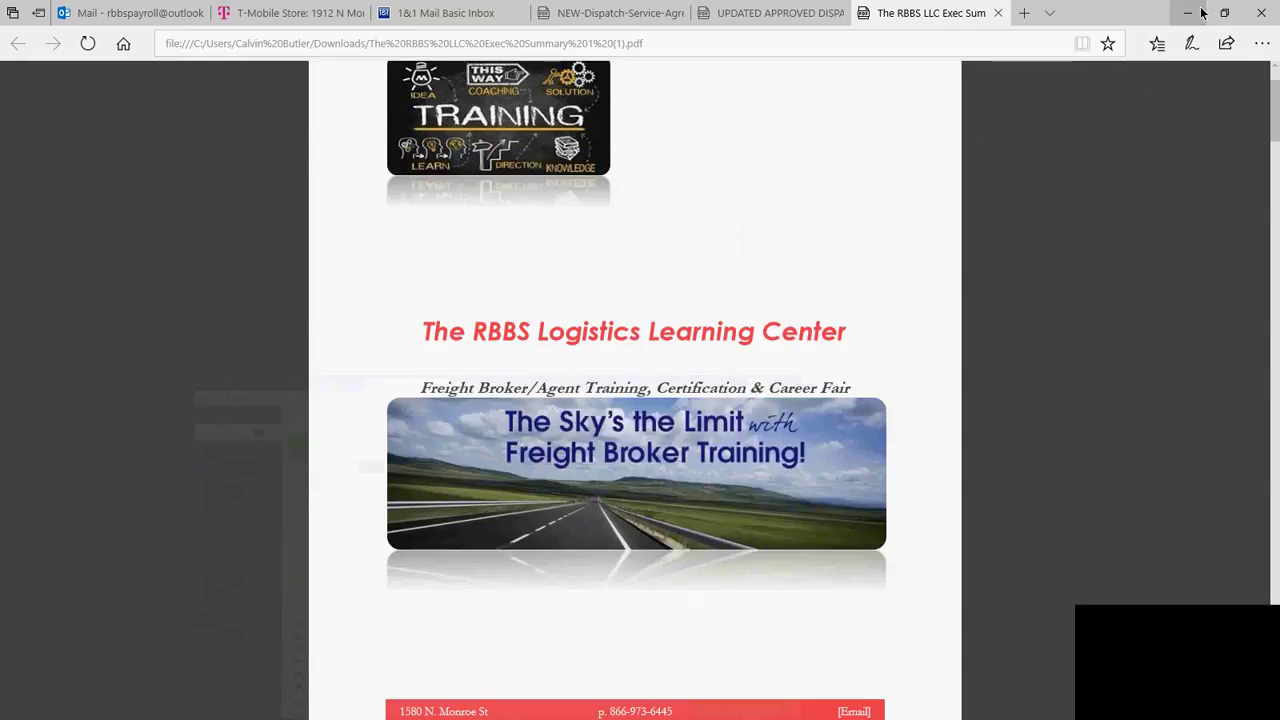
left_click(1202, 12)
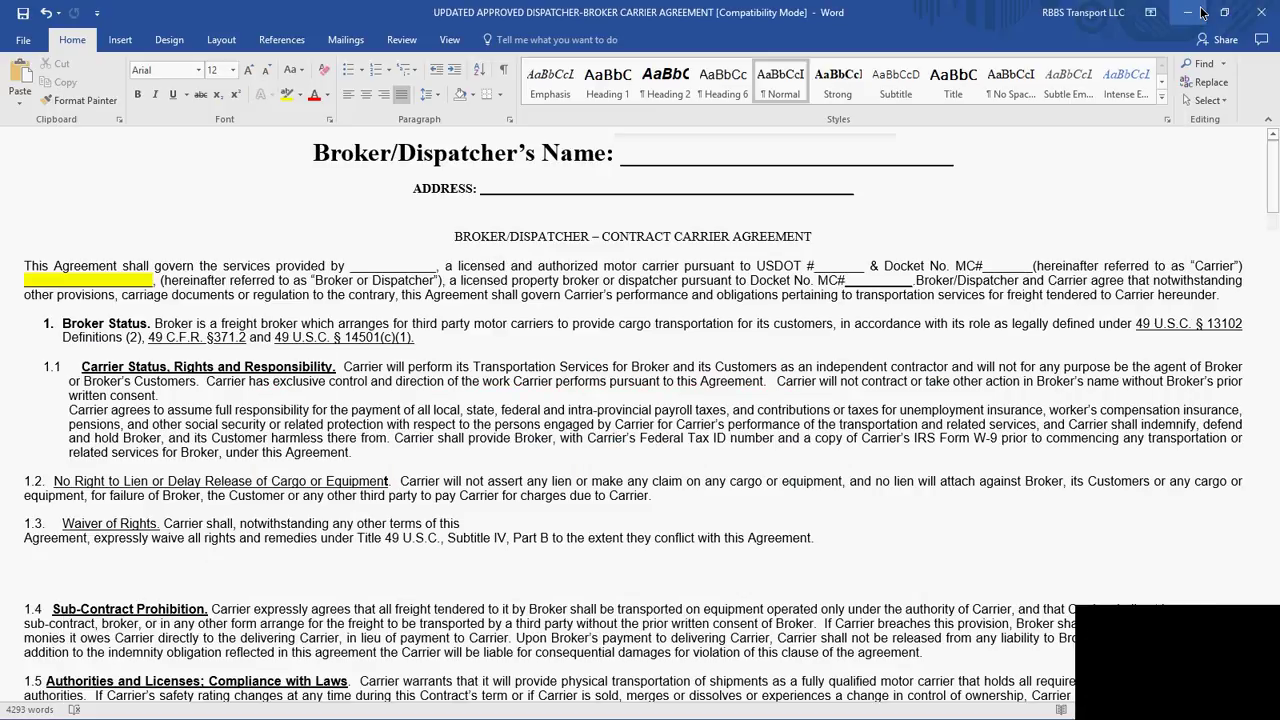
left_click(1202, 12)
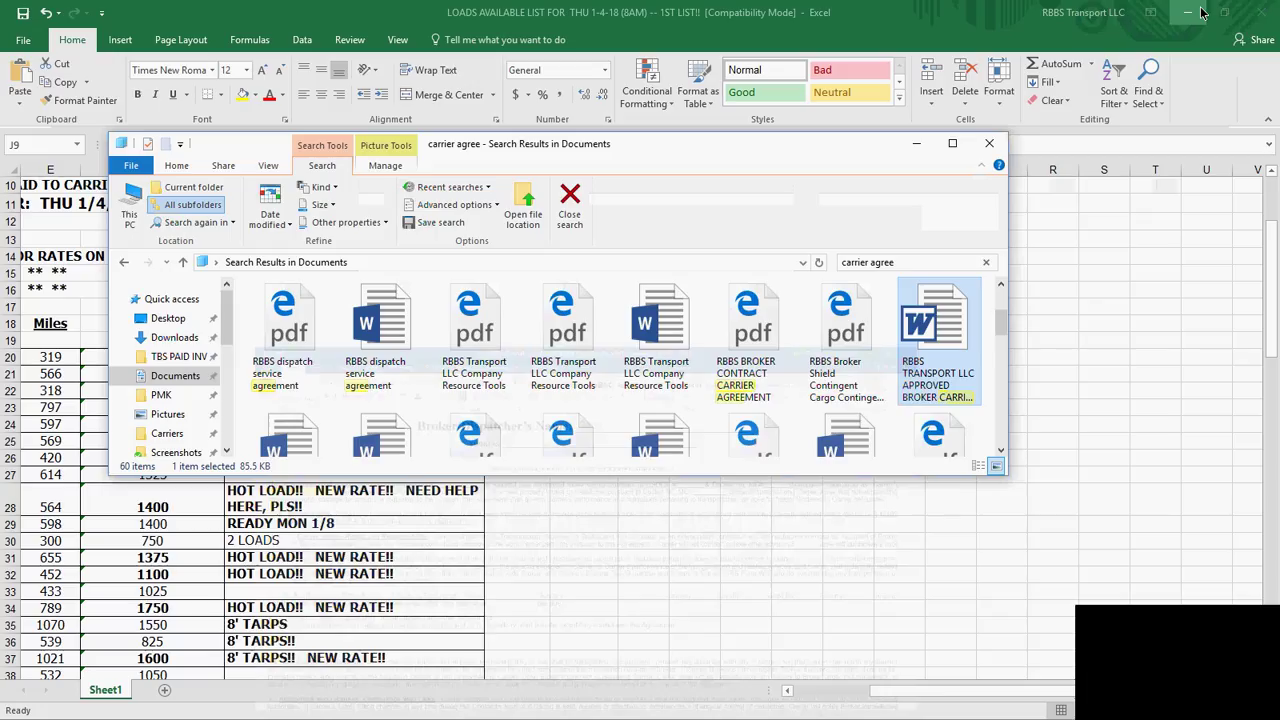
left_click(572, 686)
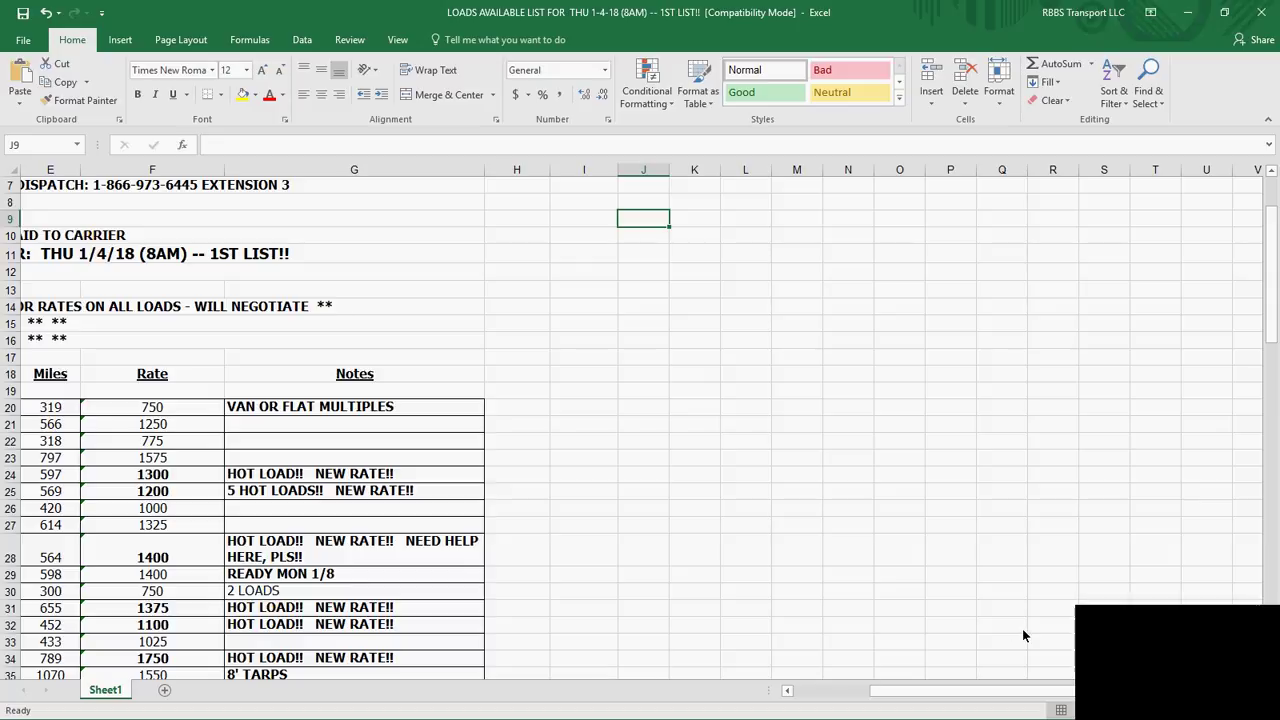
Examine the available loads list, including each load's origin, destination, miles, rate and notes.
left_click_drag(955, 692, 650, 705)
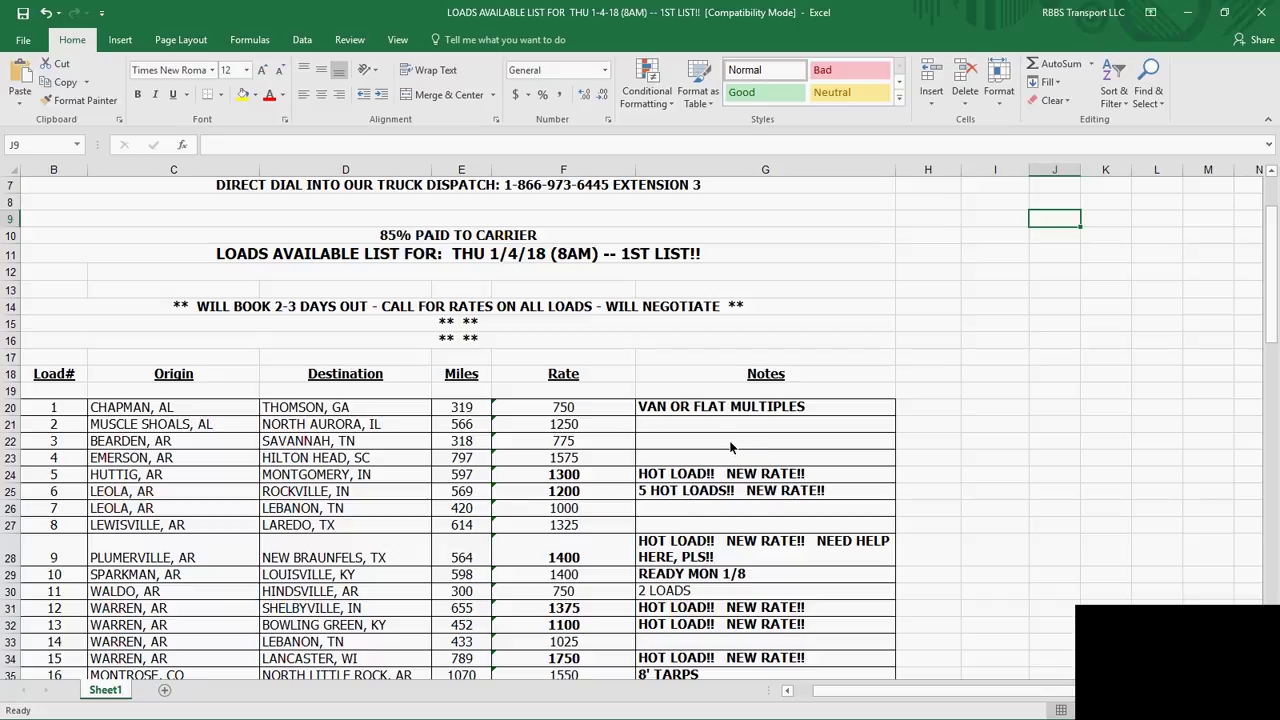
scroll(729, 440, "down", 2)
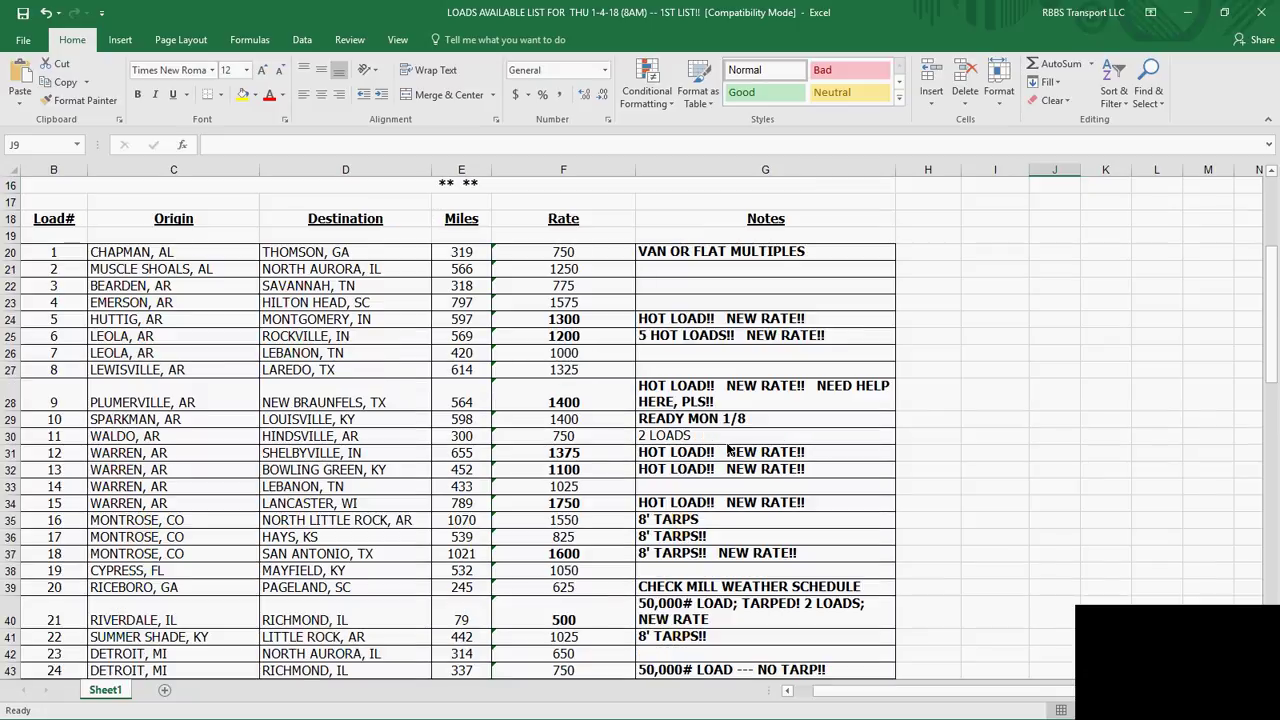
scroll(728, 451, "down", 2)
scroll(728, 451, "up", 1)
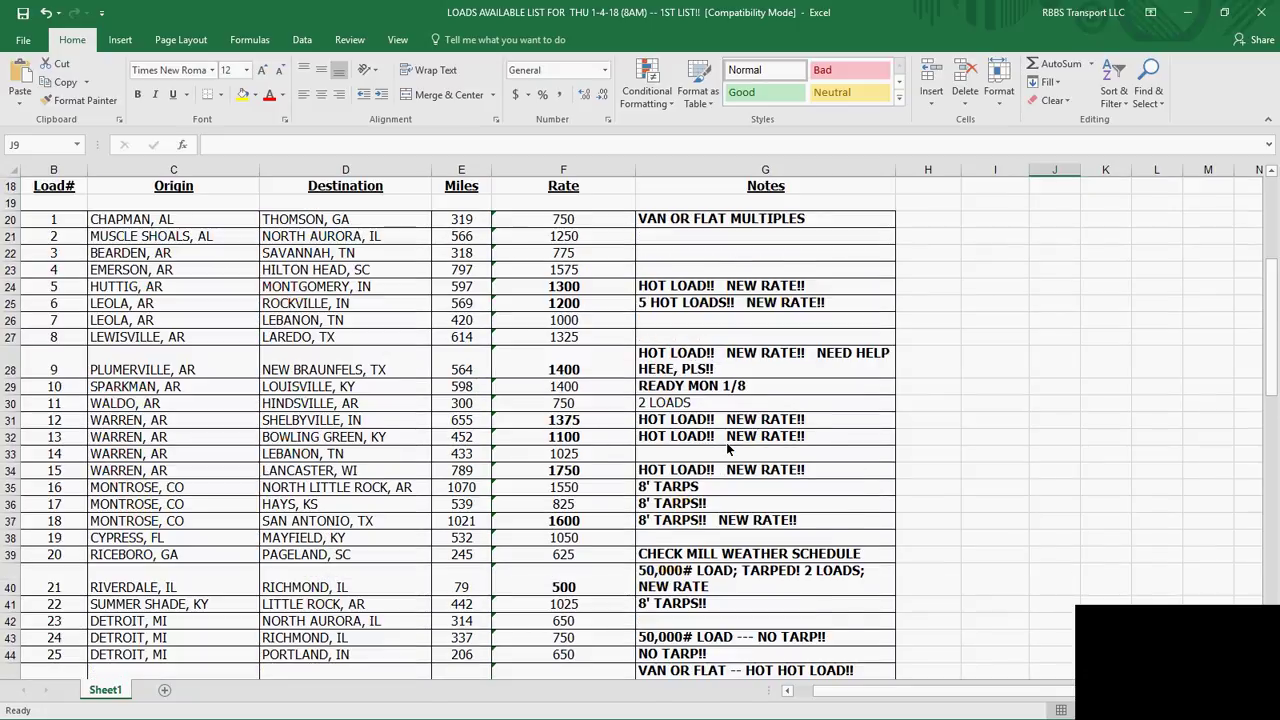
scroll(726, 442, "up", 5)
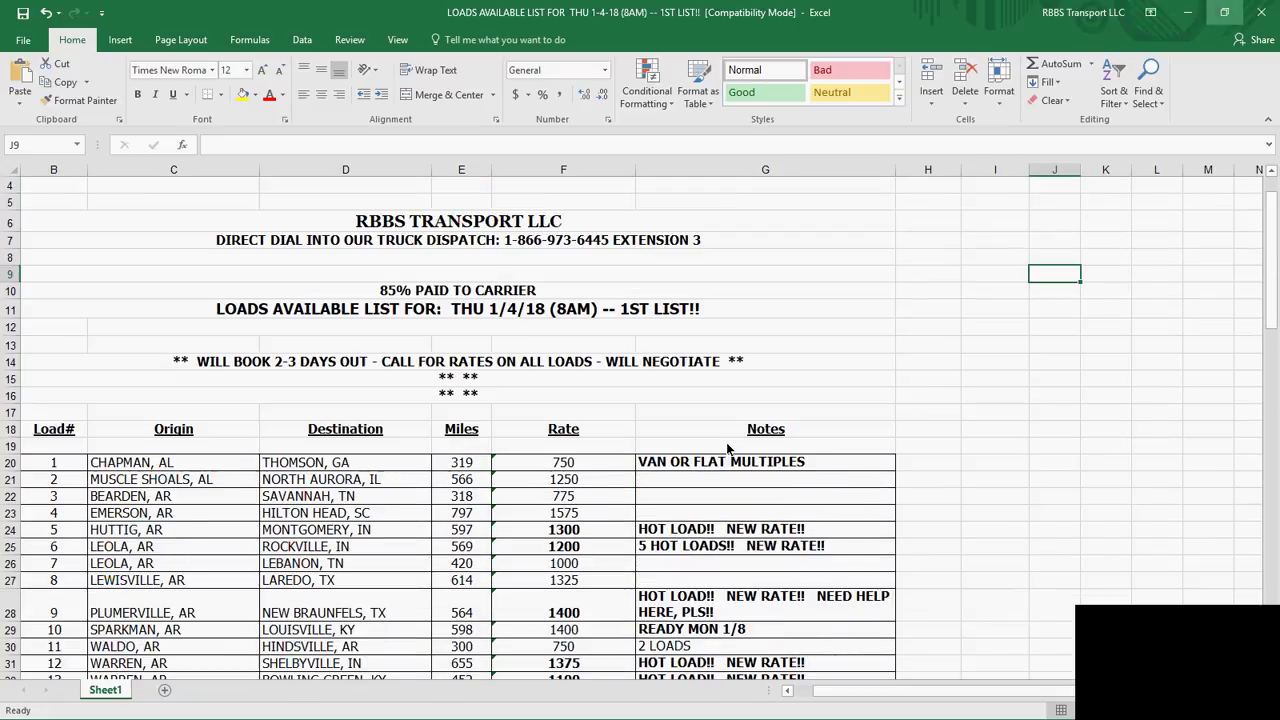
Switch from the Excel loads list to Firefox and open the 123Loadboard home dashboard from the Truck Locator page.
double_click(1160, 14)
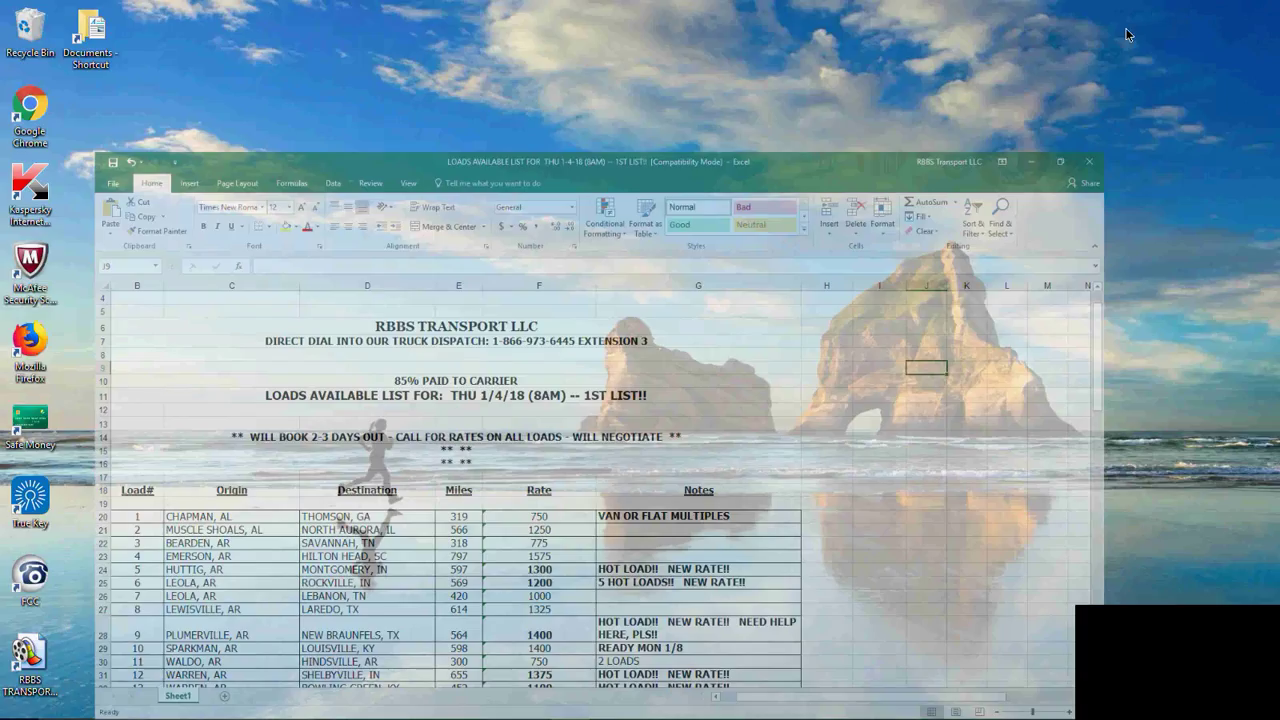
mouse_move(375, 705)
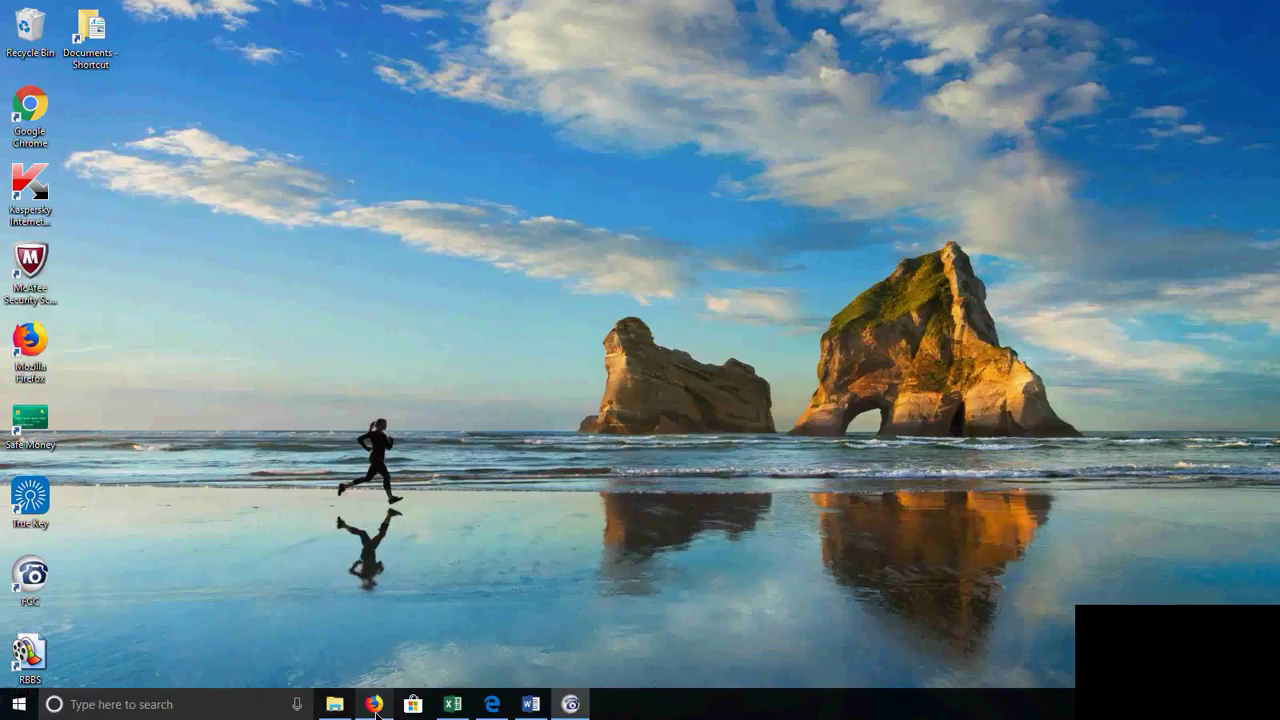
left_click(374, 704)
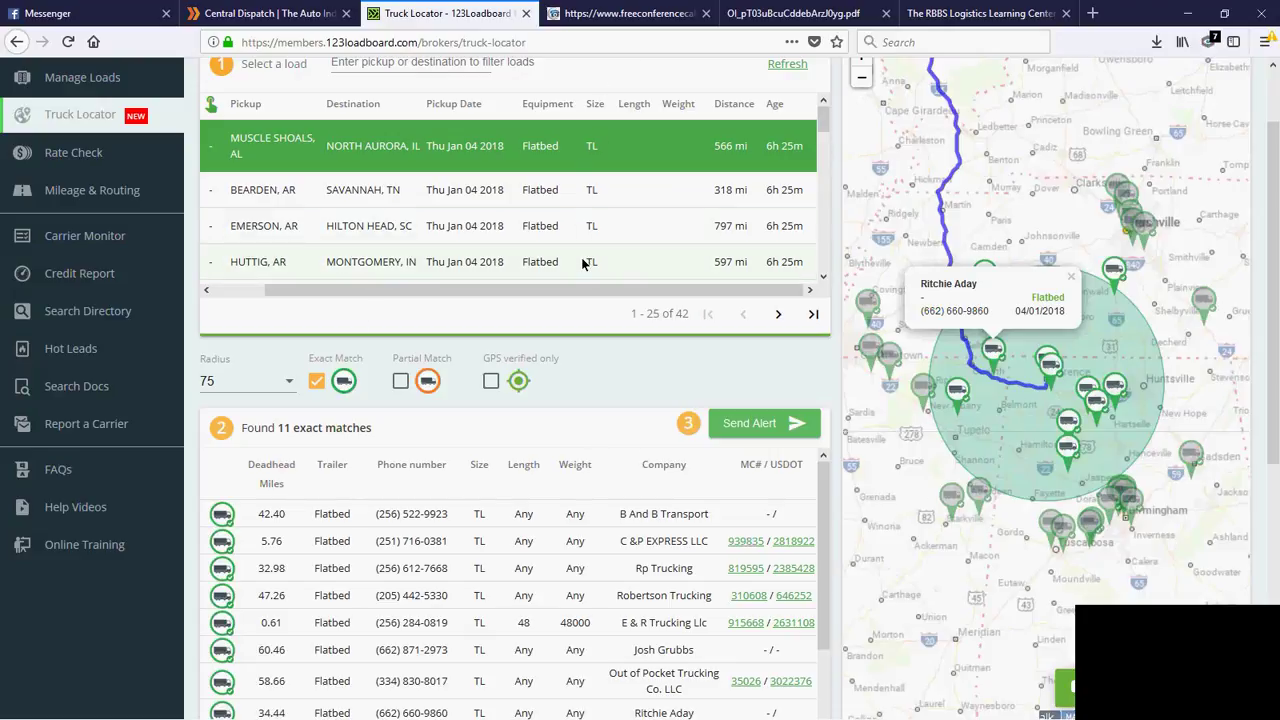
scroll(583, 263, "up", 1)
scroll(583, 263, "up", 1)
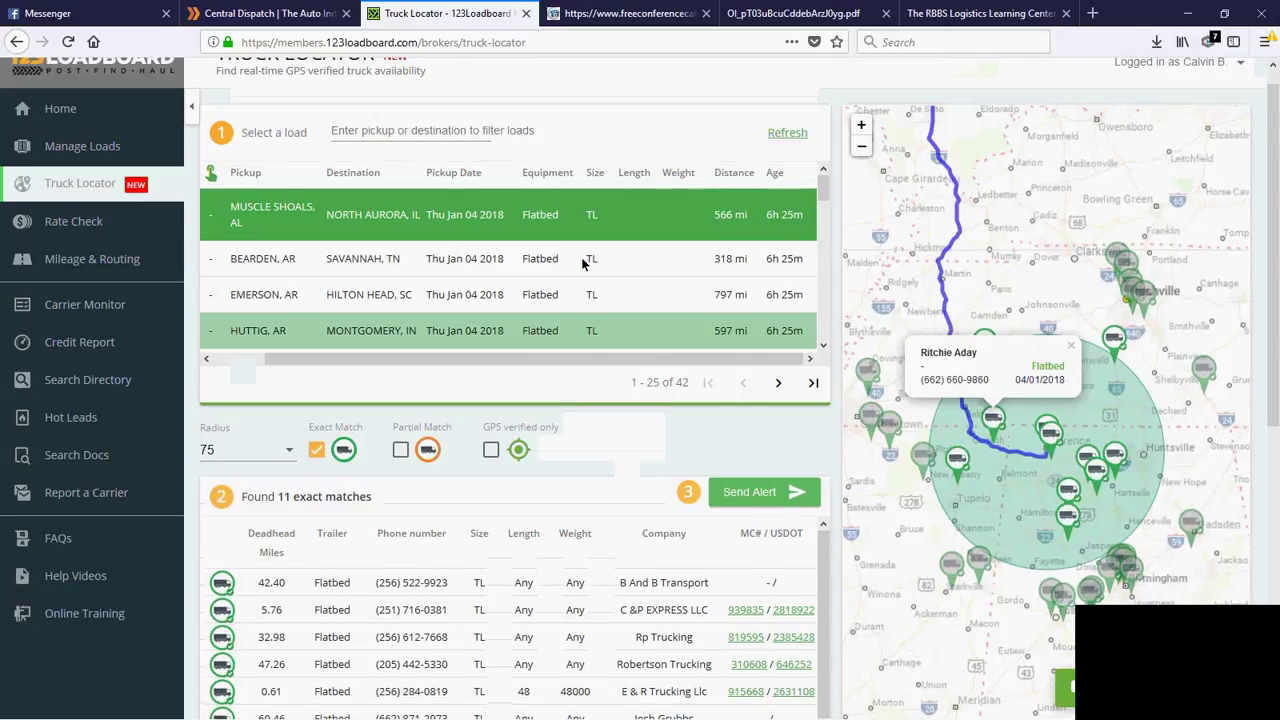
scroll(583, 263, "up", 1)
left_click(66, 136)
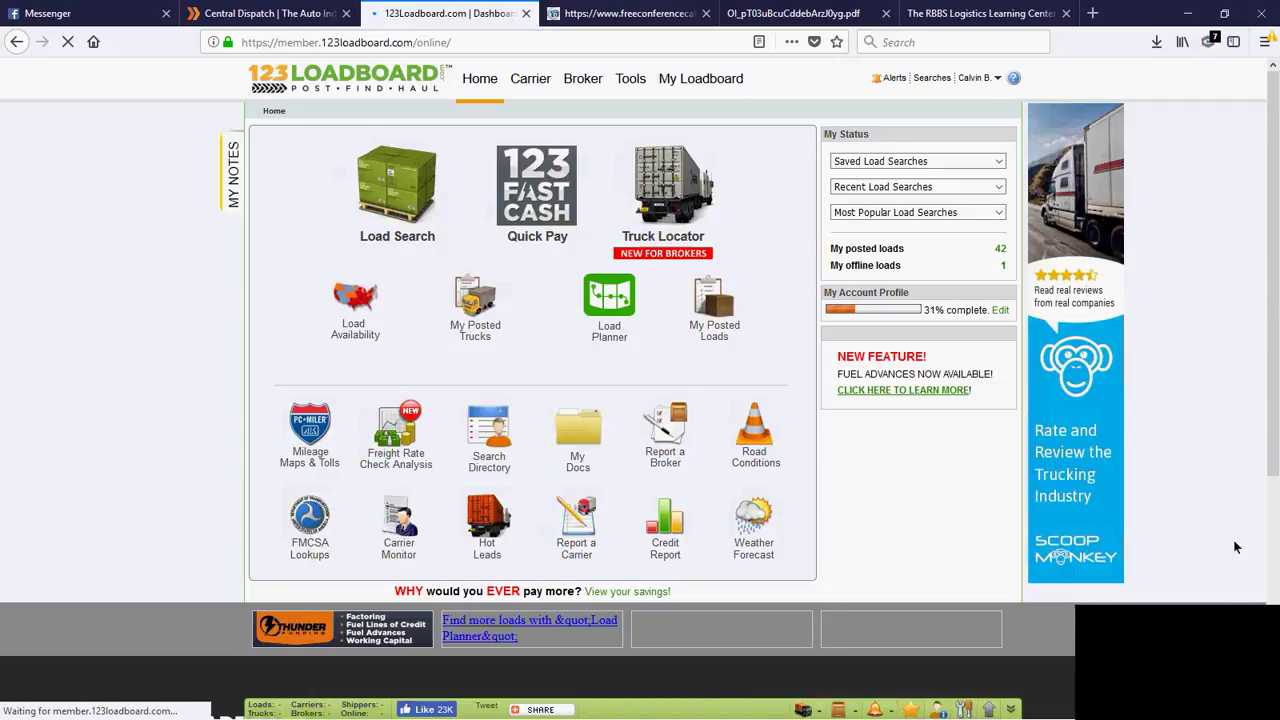
Switch to the Excel loads list and copy the origin text MUSCLE SHOALS, AL from cell C21.
left_click(1185, 18)
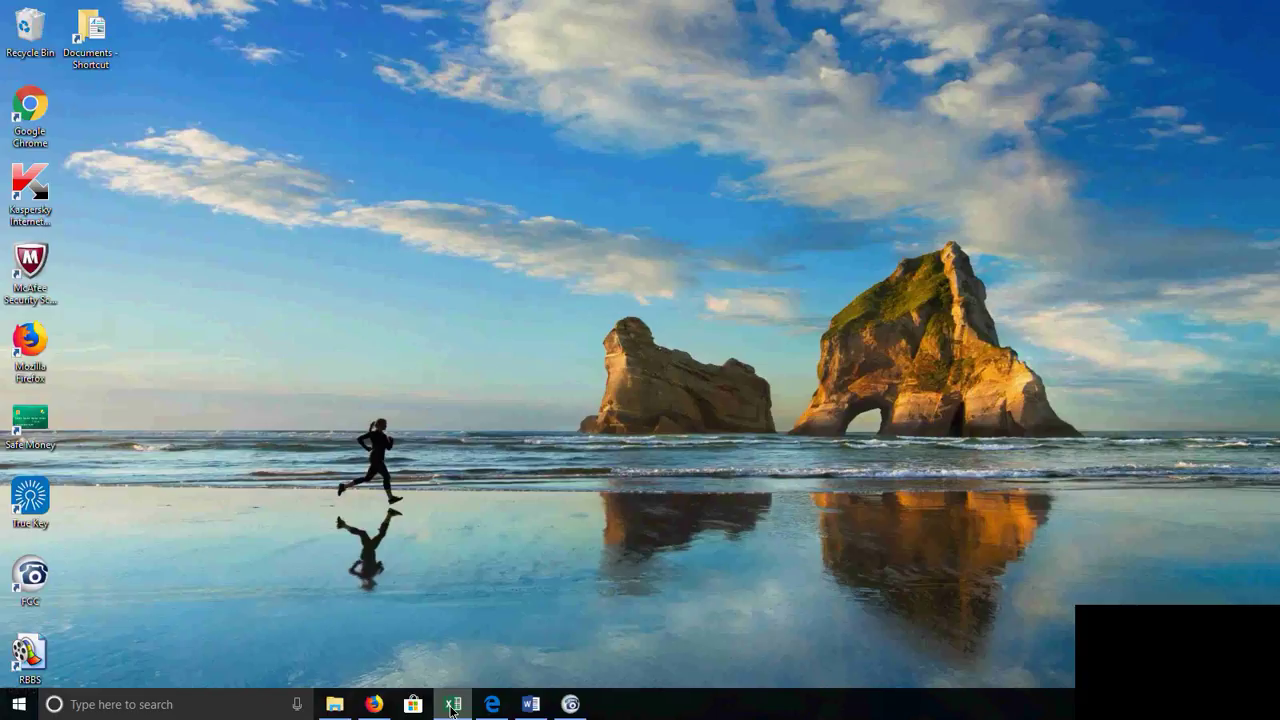
left_click(452, 706)
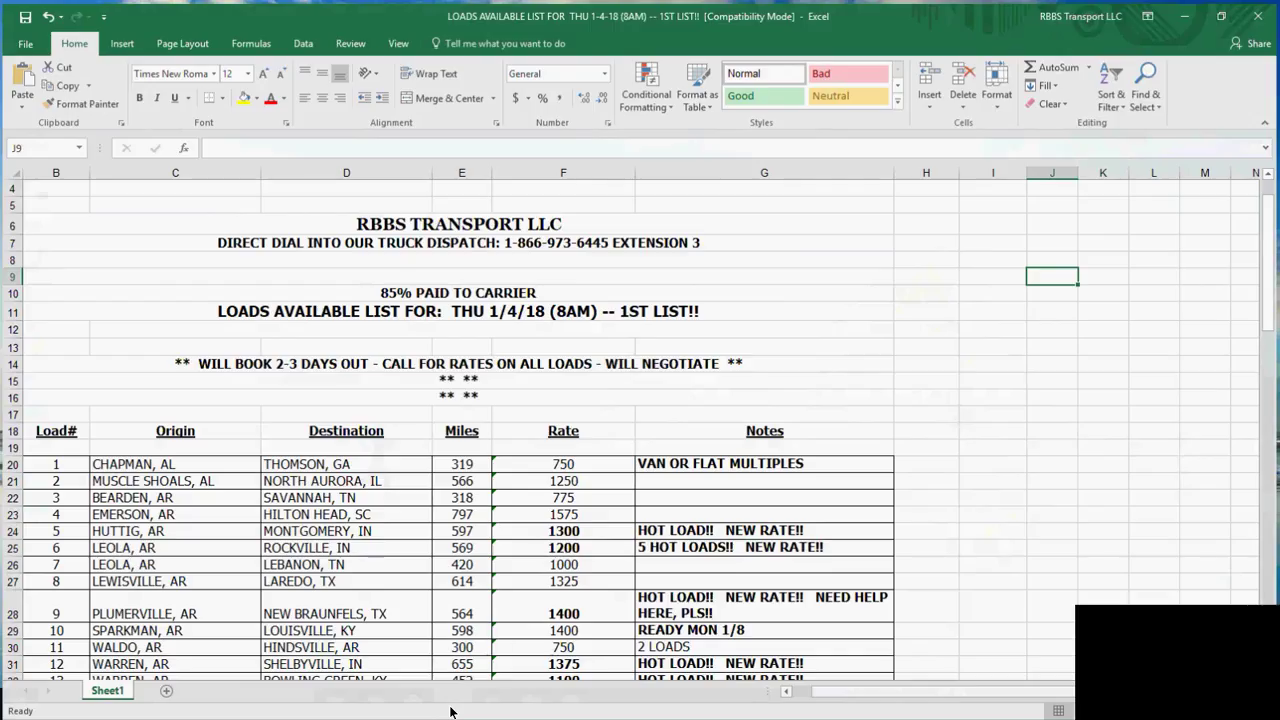
left_click(173, 479)
left_click_drag(307, 146, 212, 148)
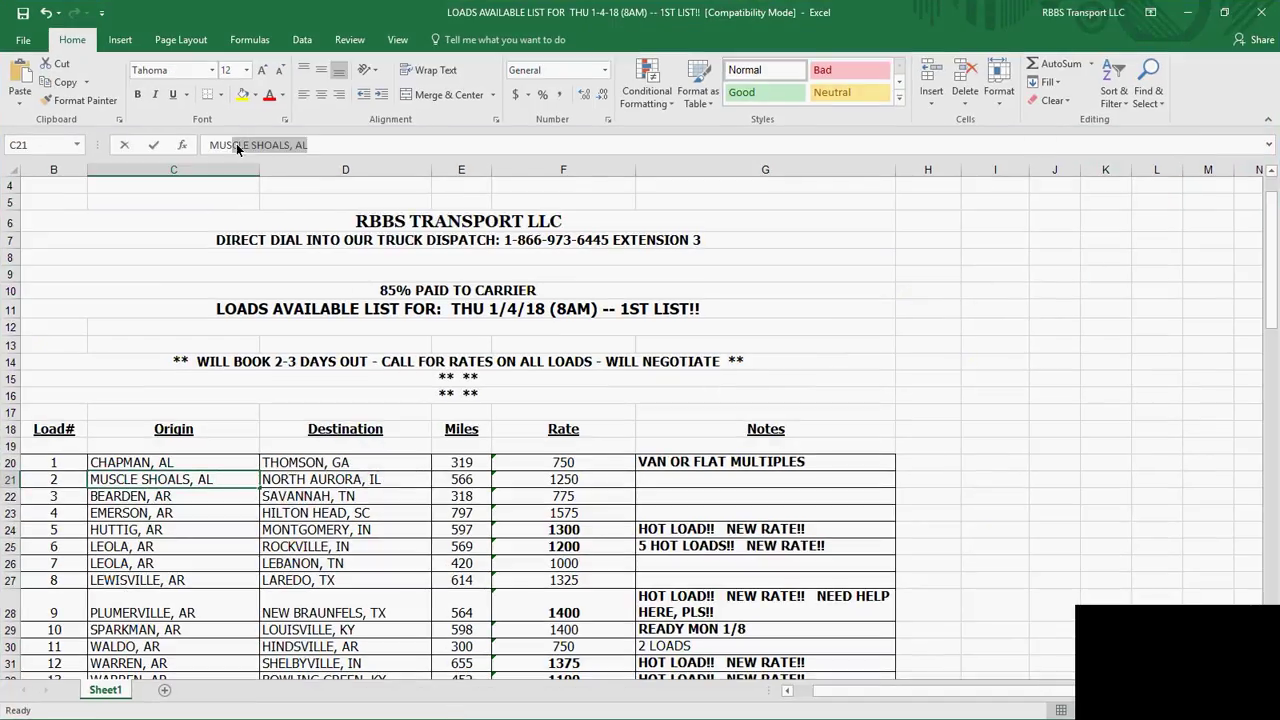
right_click(211, 148)
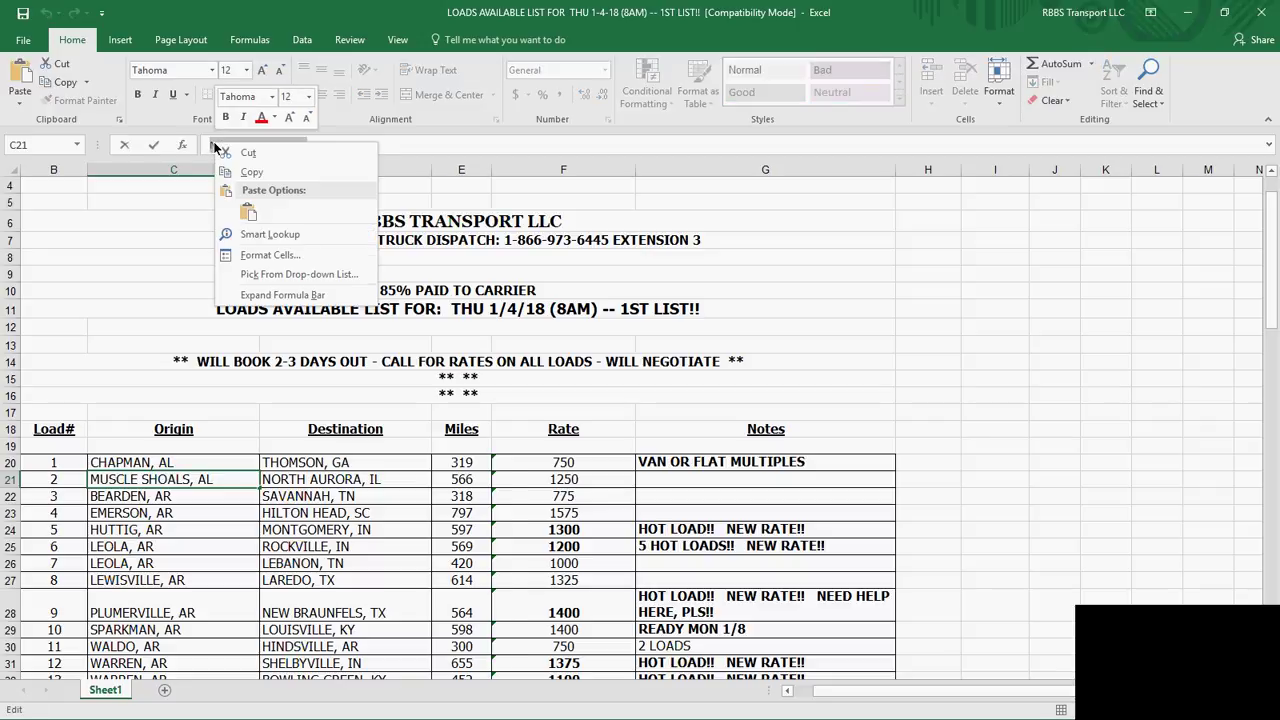
left_click(262, 177)
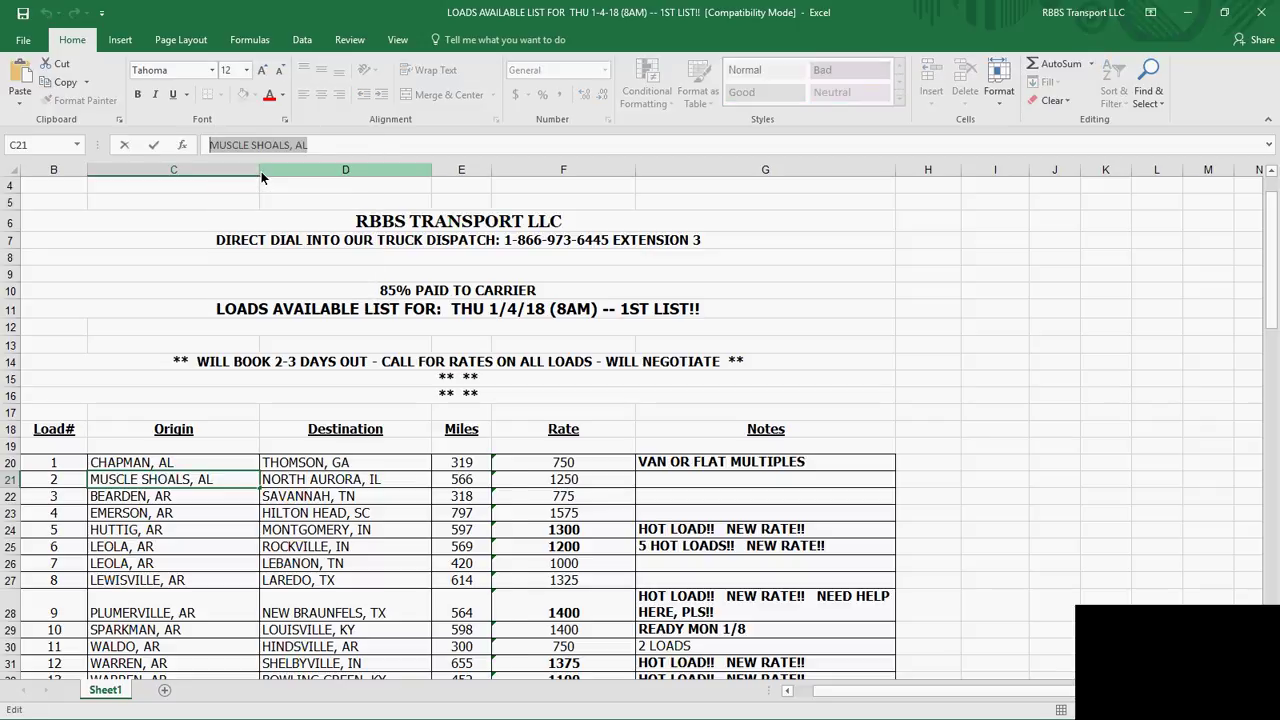
left_click(995, 327)
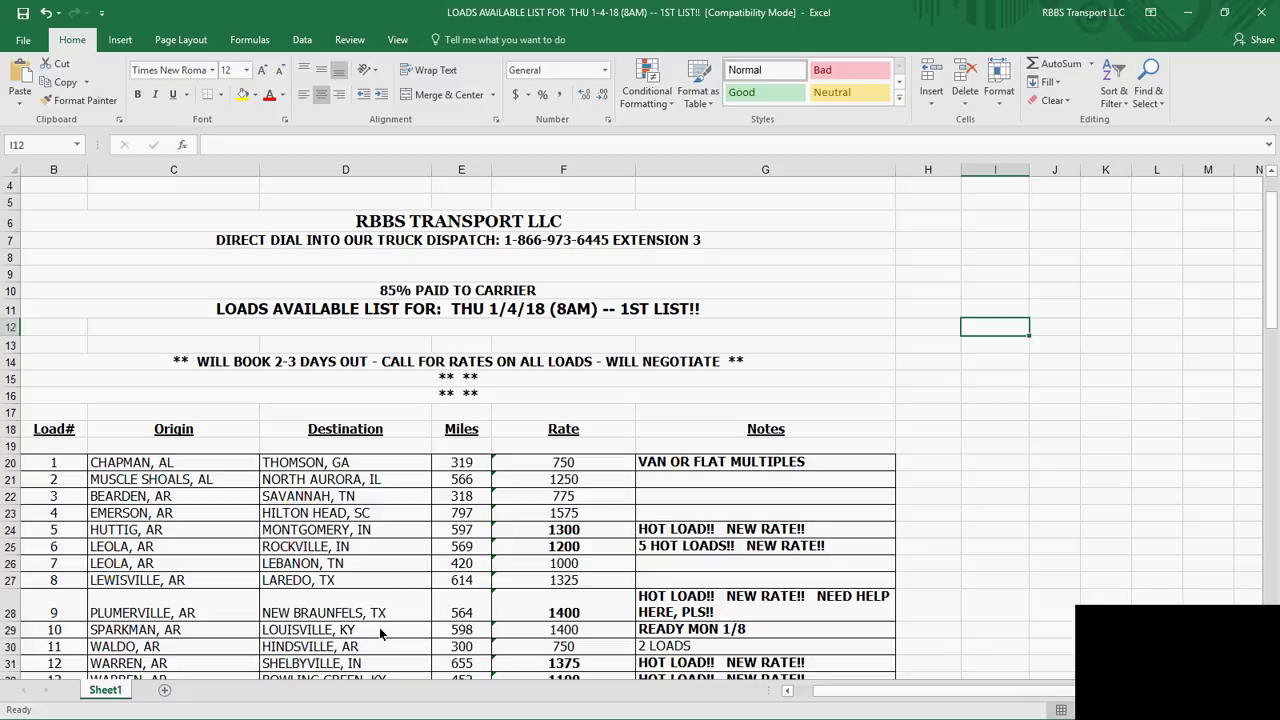
Review the rest of the available loads list down to the Henderson, TX load, including rates and notes.
scroll(379, 627, "down", 1)
scroll(379, 627, "down", 1)
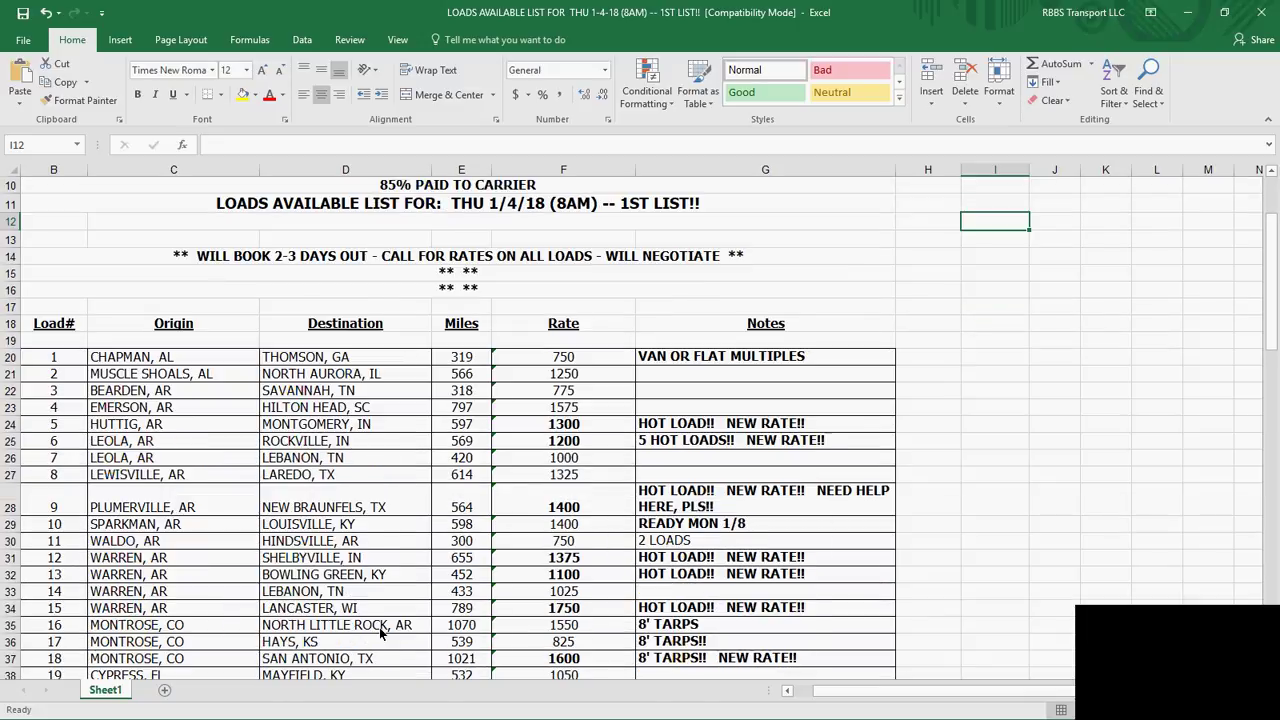
scroll(379, 627, "down", 9)
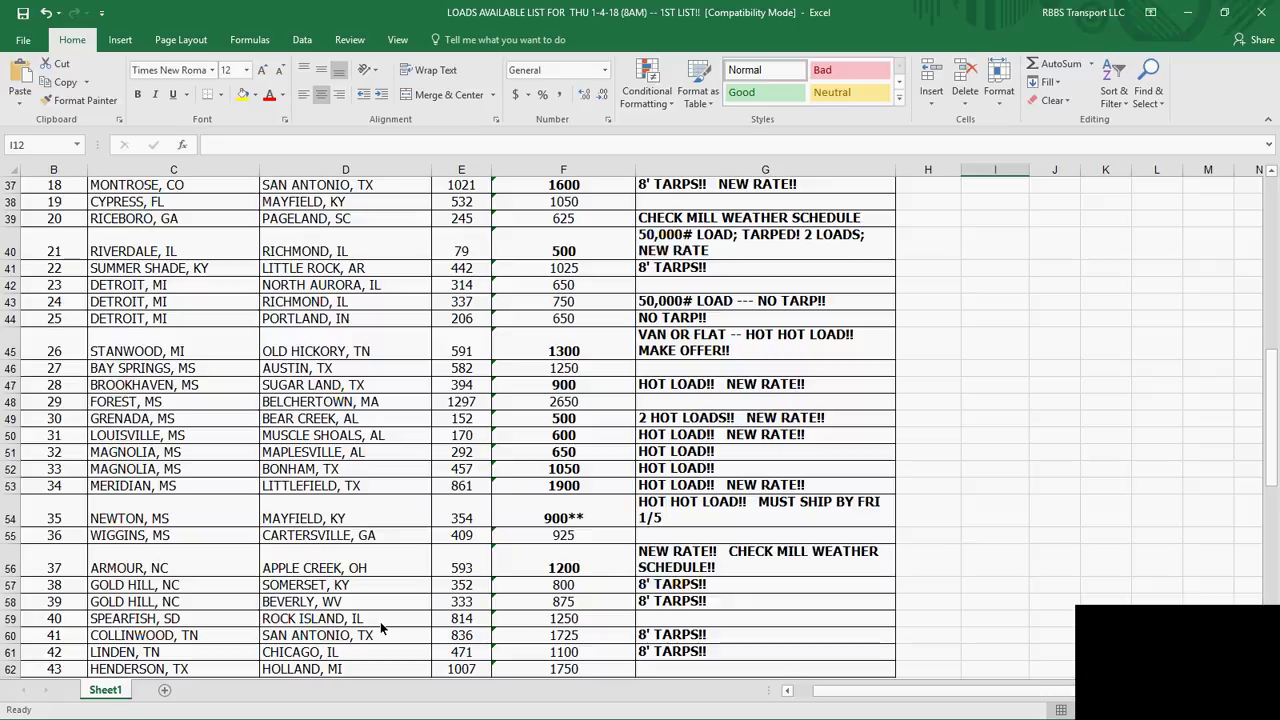
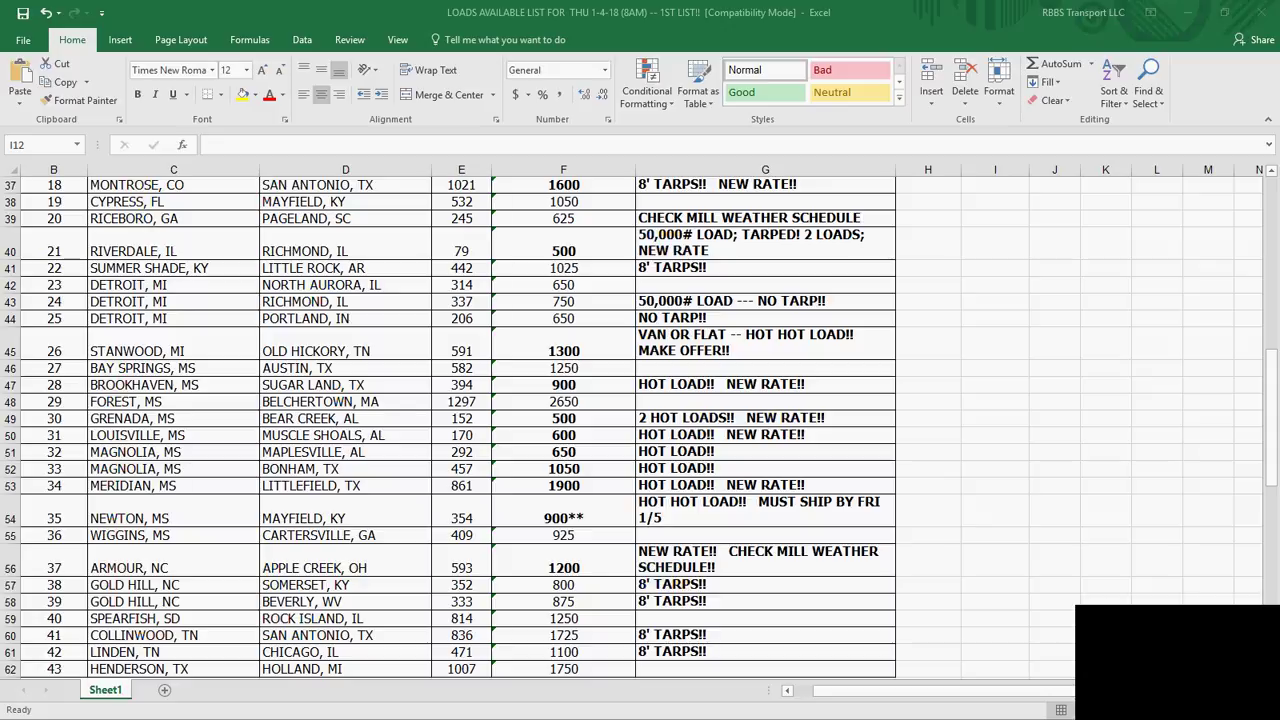
left_click(1052, 716)
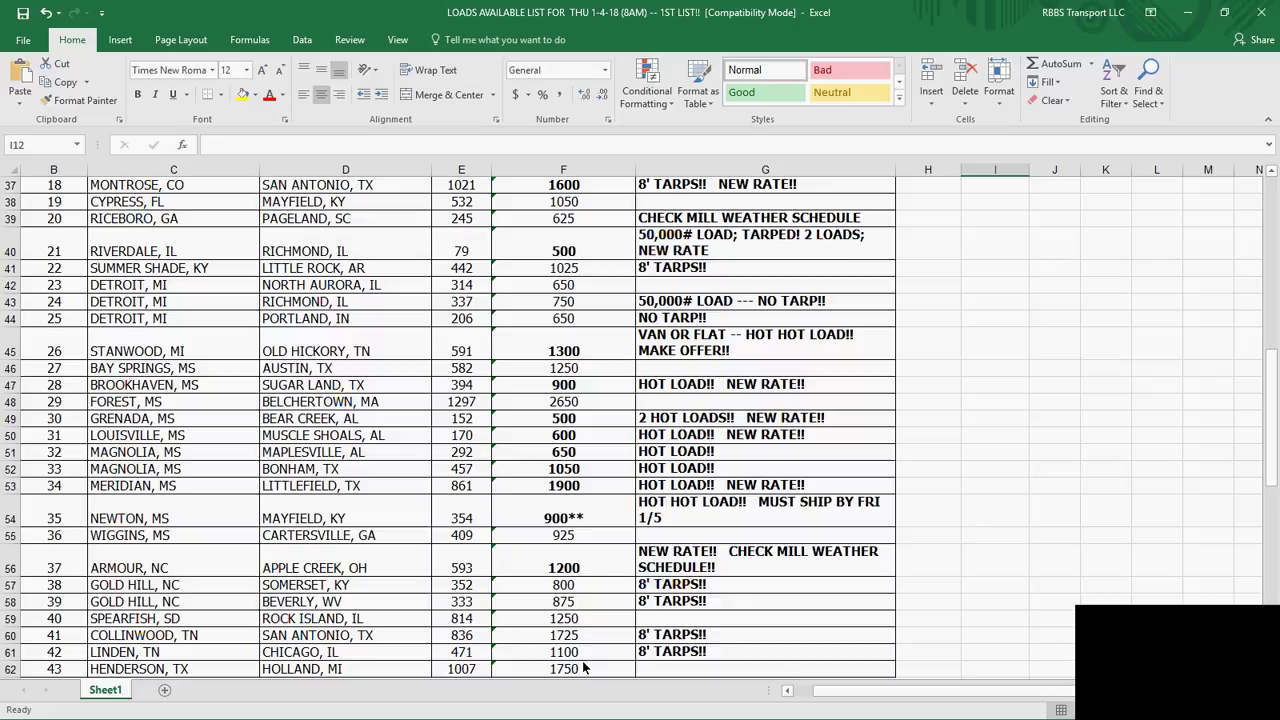
scroll(585, 660, "up", 1)
scroll(585, 638, "up", 5)
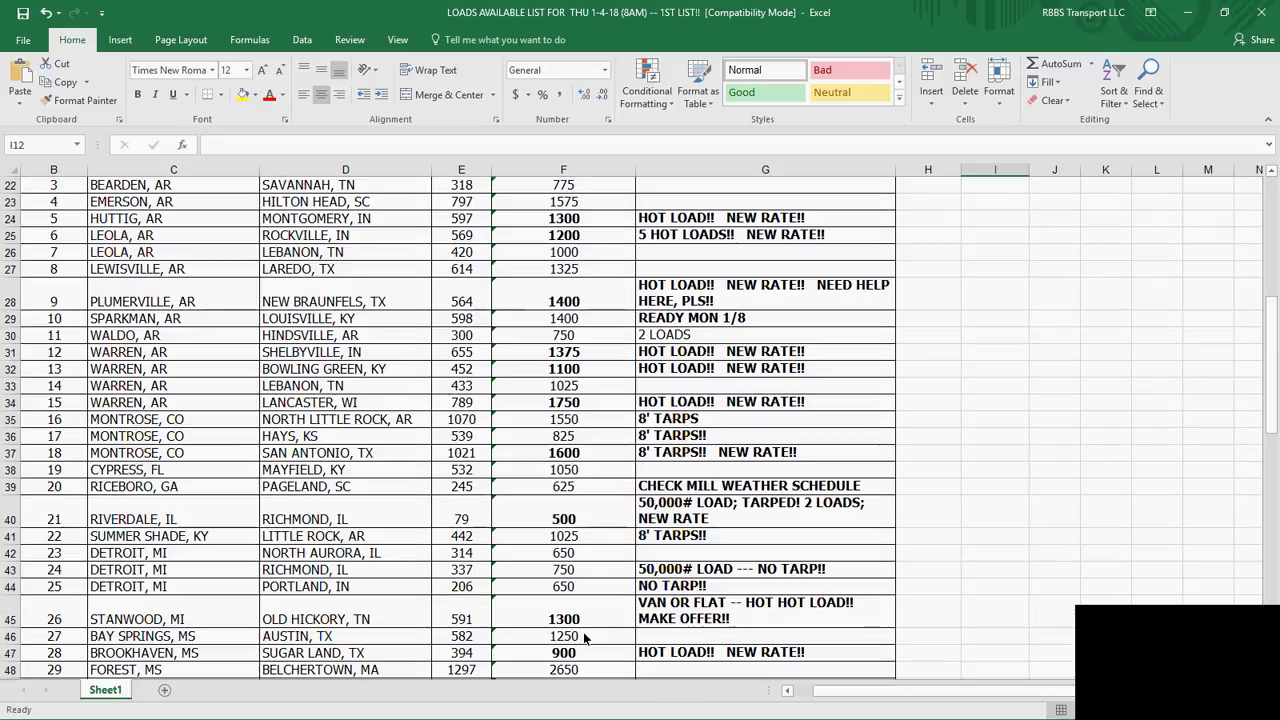
scroll(585, 638, "up", 5)
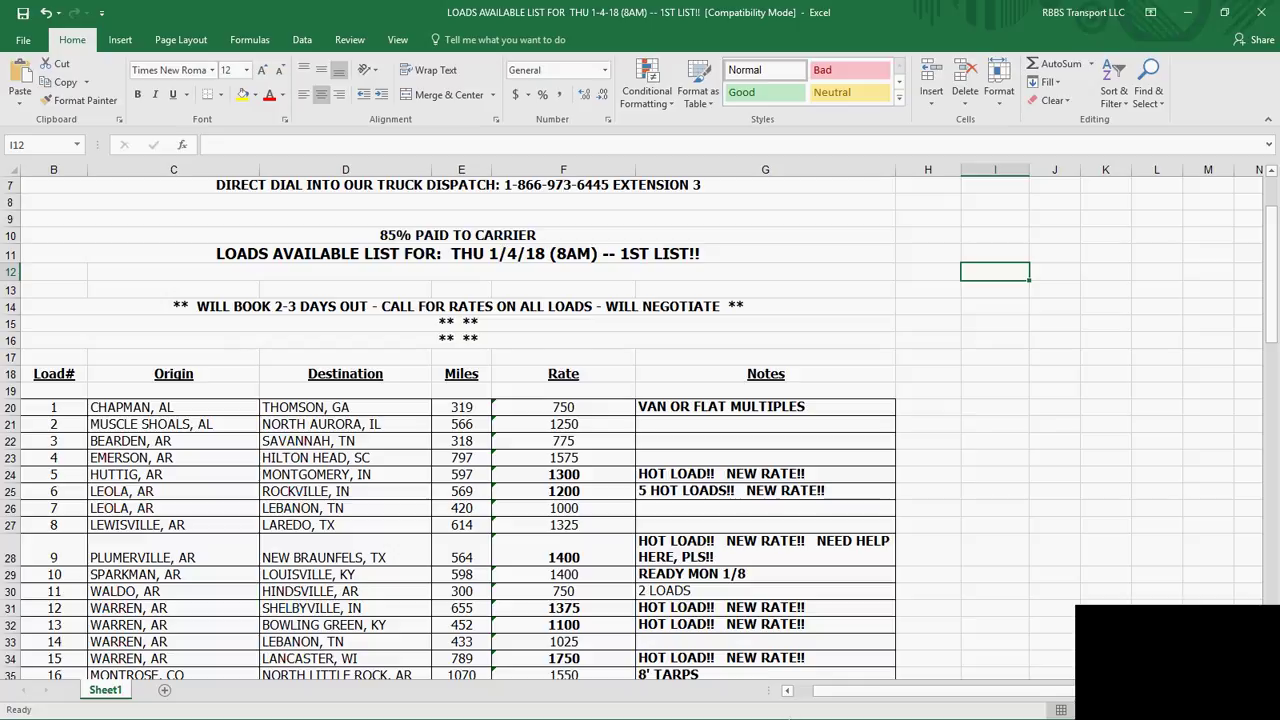
Switch to 123Loadboard's Find Loads page in Firefox and paste Muscle Shoals, AL as the load search origin.
left_click(1184, 14)
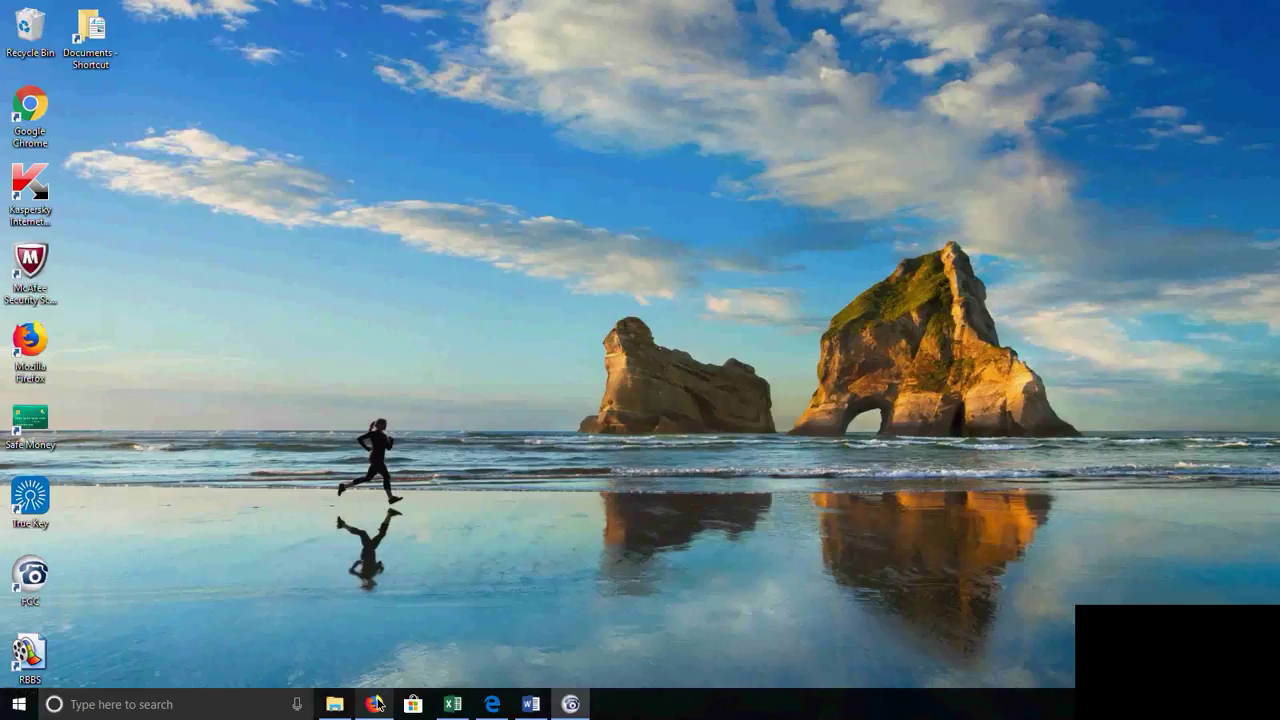
left_click(375, 704)
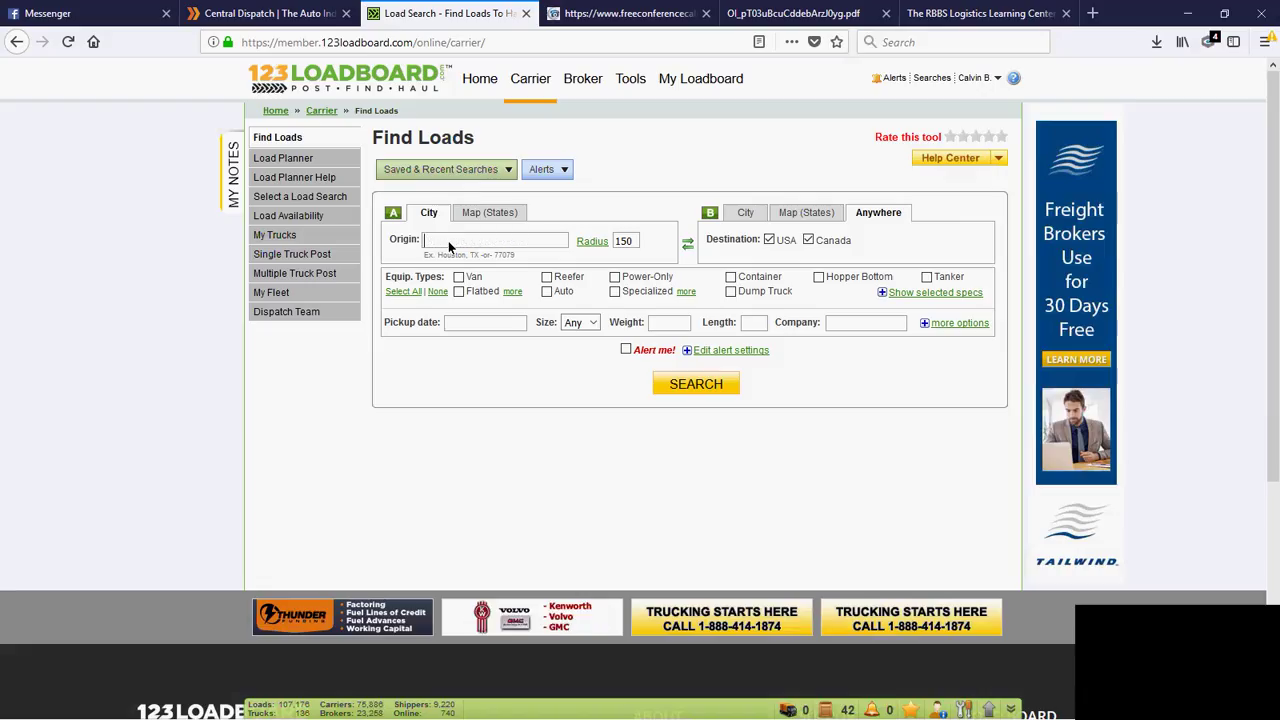
right_click(448, 241)
left_click(488, 311)
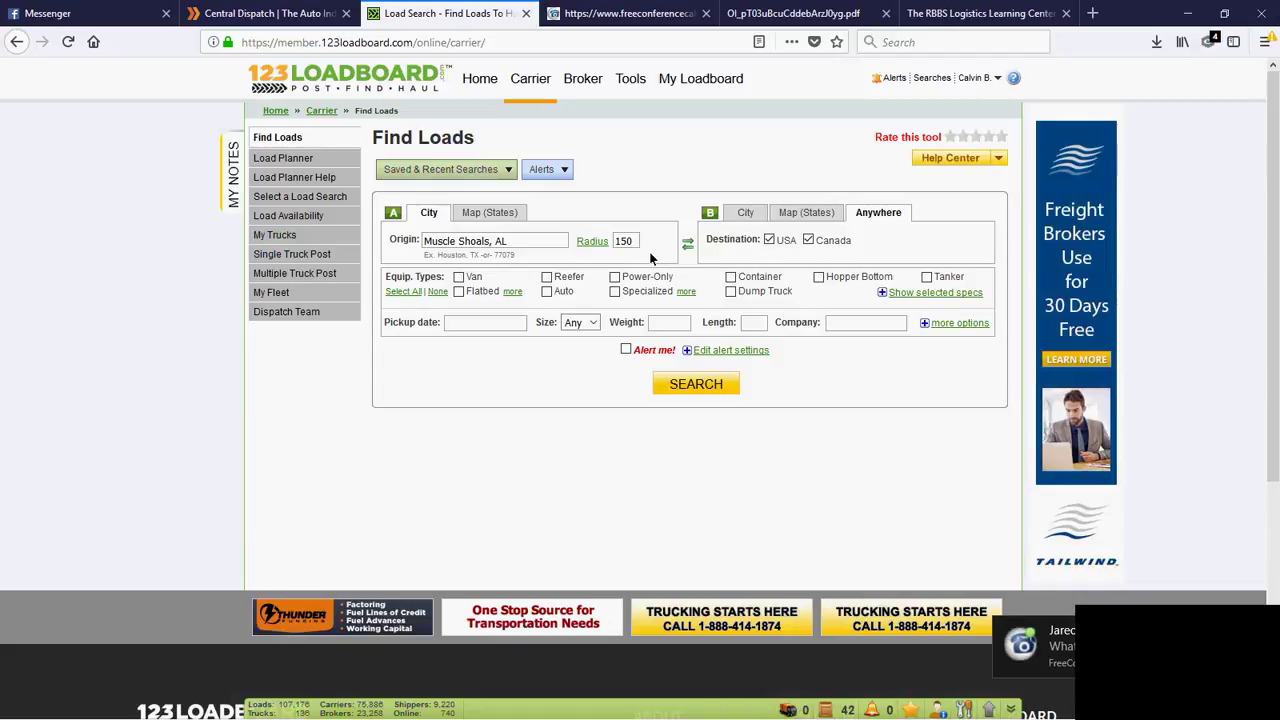
Set the search destination by state and select Texas, Oklahoma, New Mexico, Louisiana, Mississippi, Alabama and Georgia on the map.
left_click(798, 211)
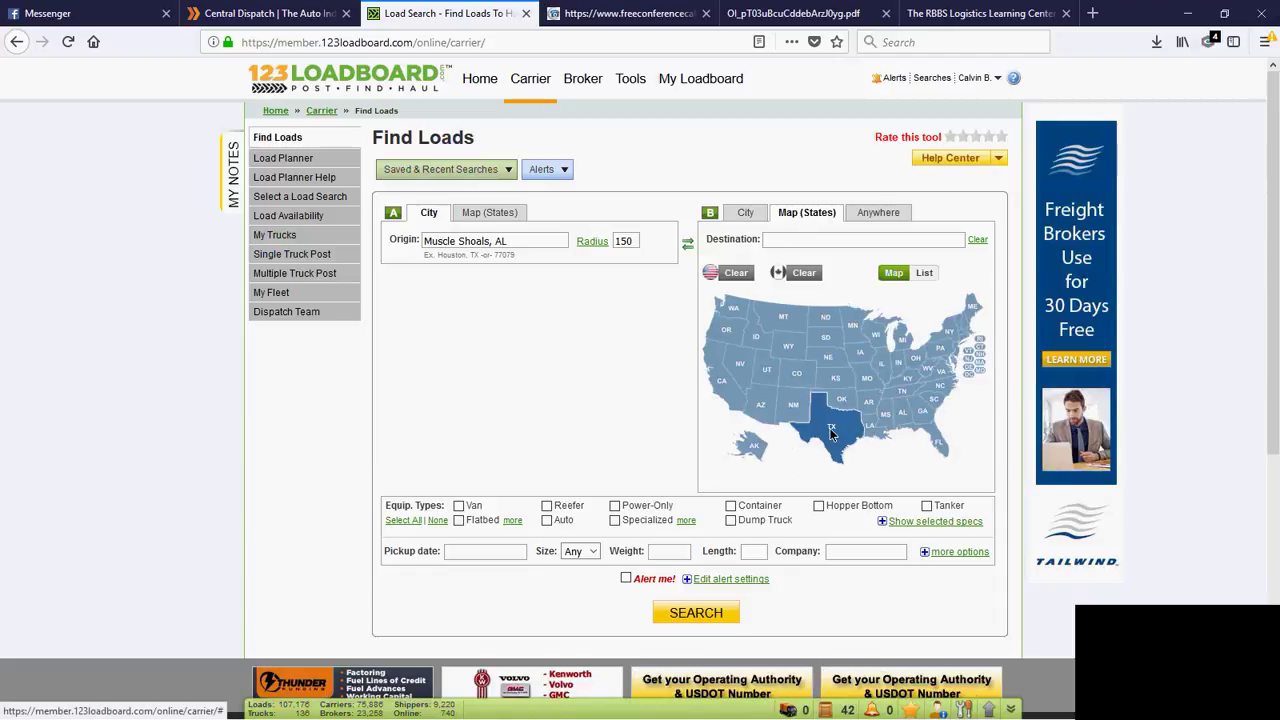
left_click(830, 432)
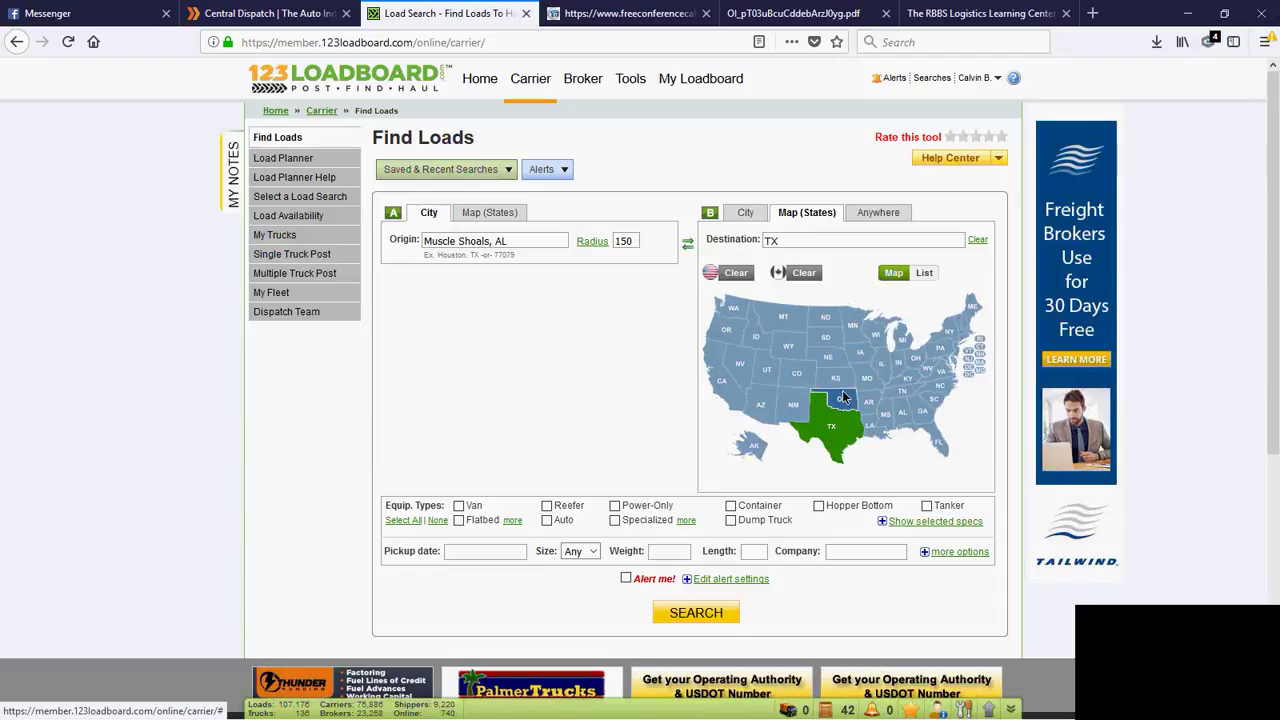
left_click(843, 397)
left_click(796, 401)
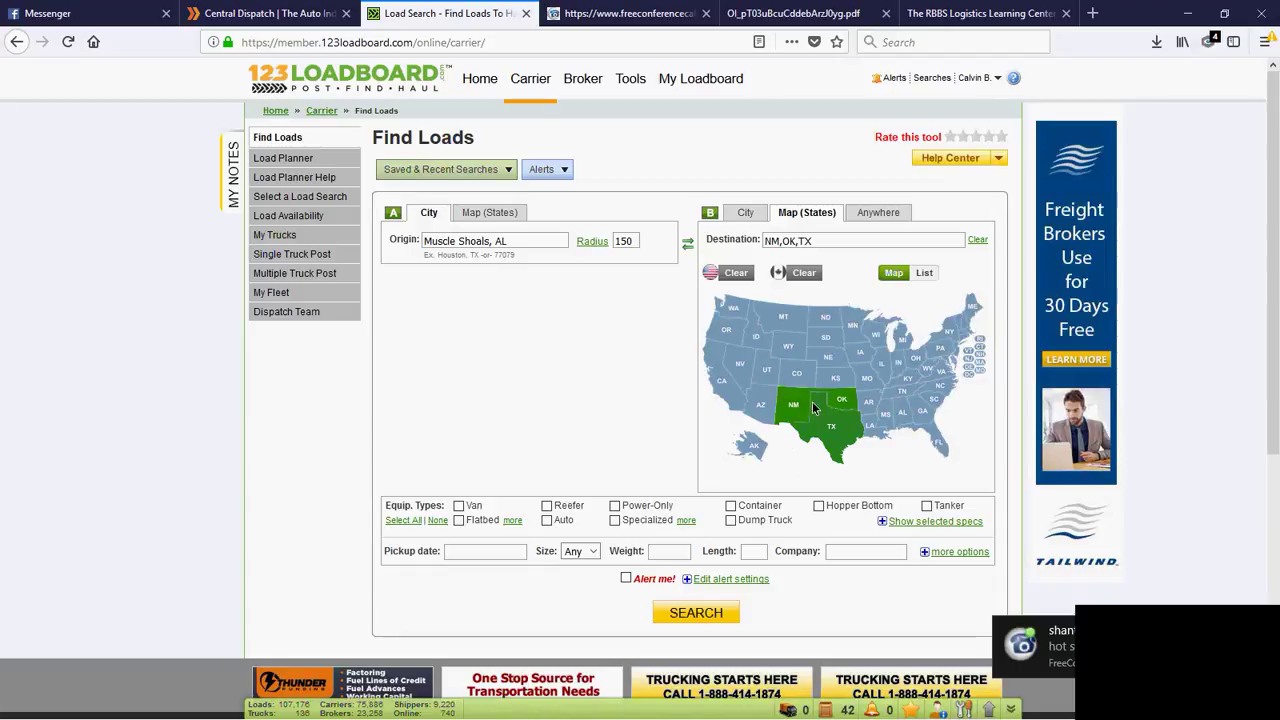
left_click(870, 432)
left_click(885, 413)
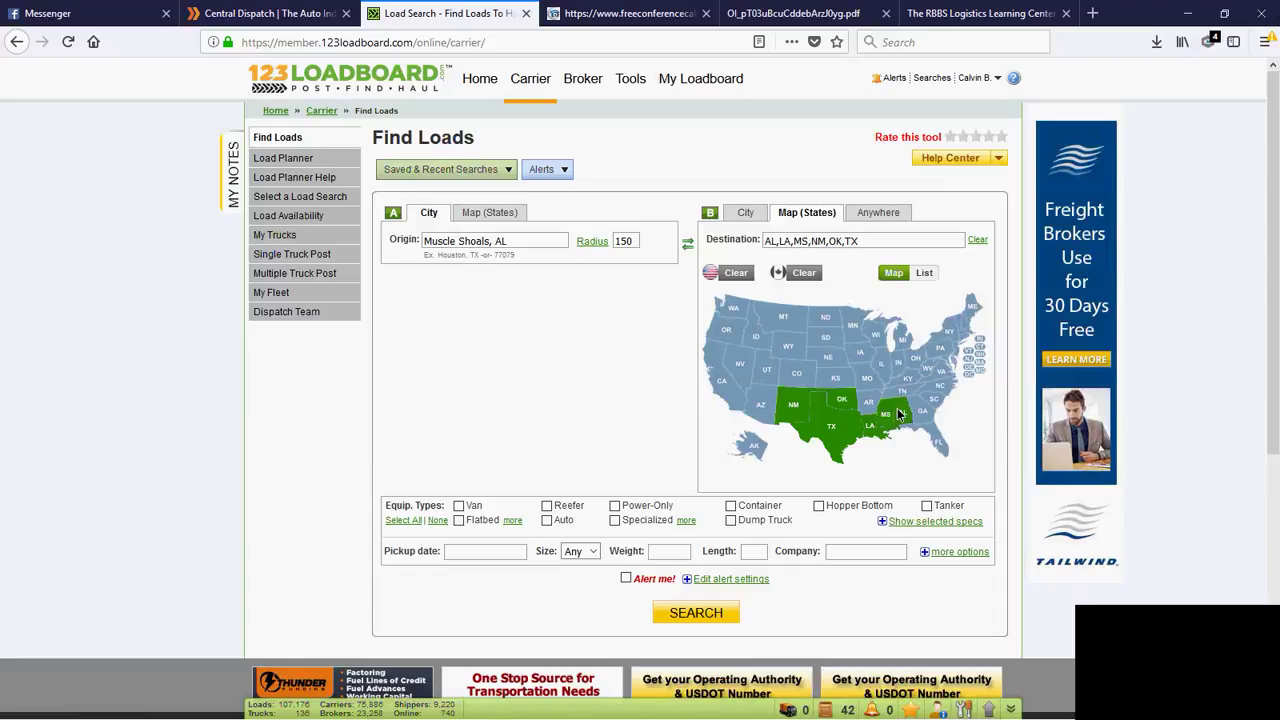
left_click(898, 410)
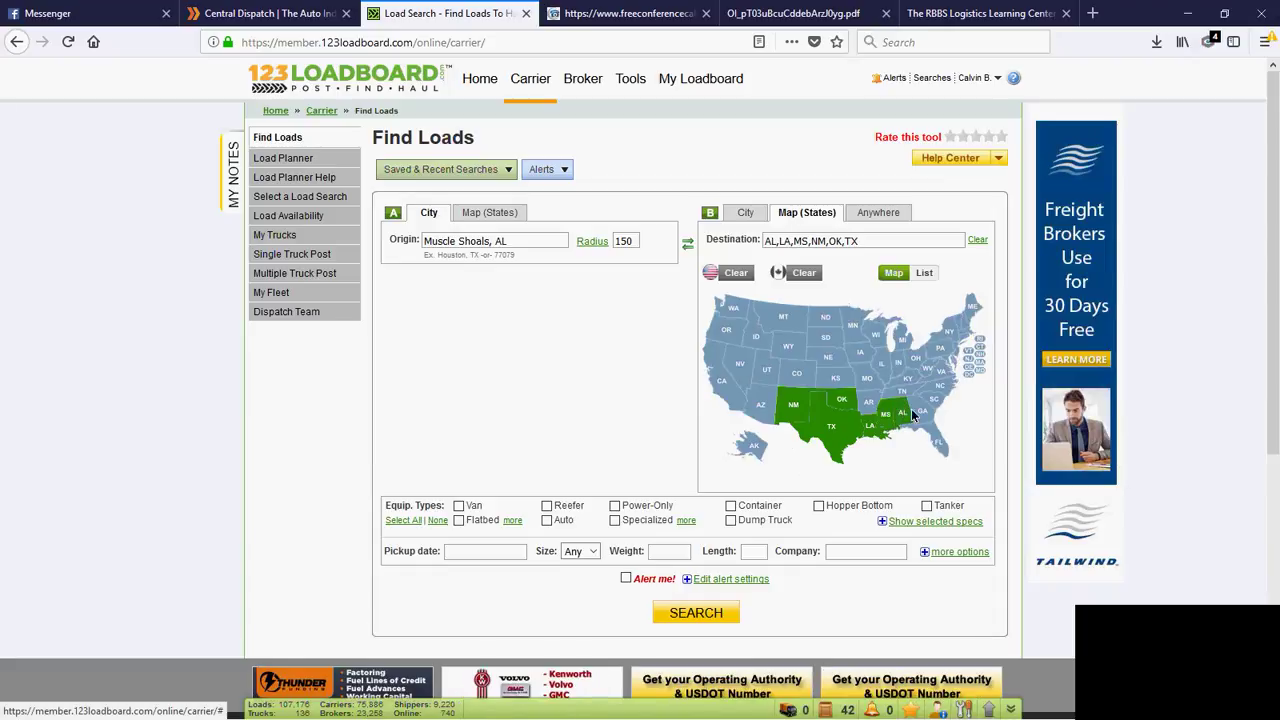
left_click(924, 414)
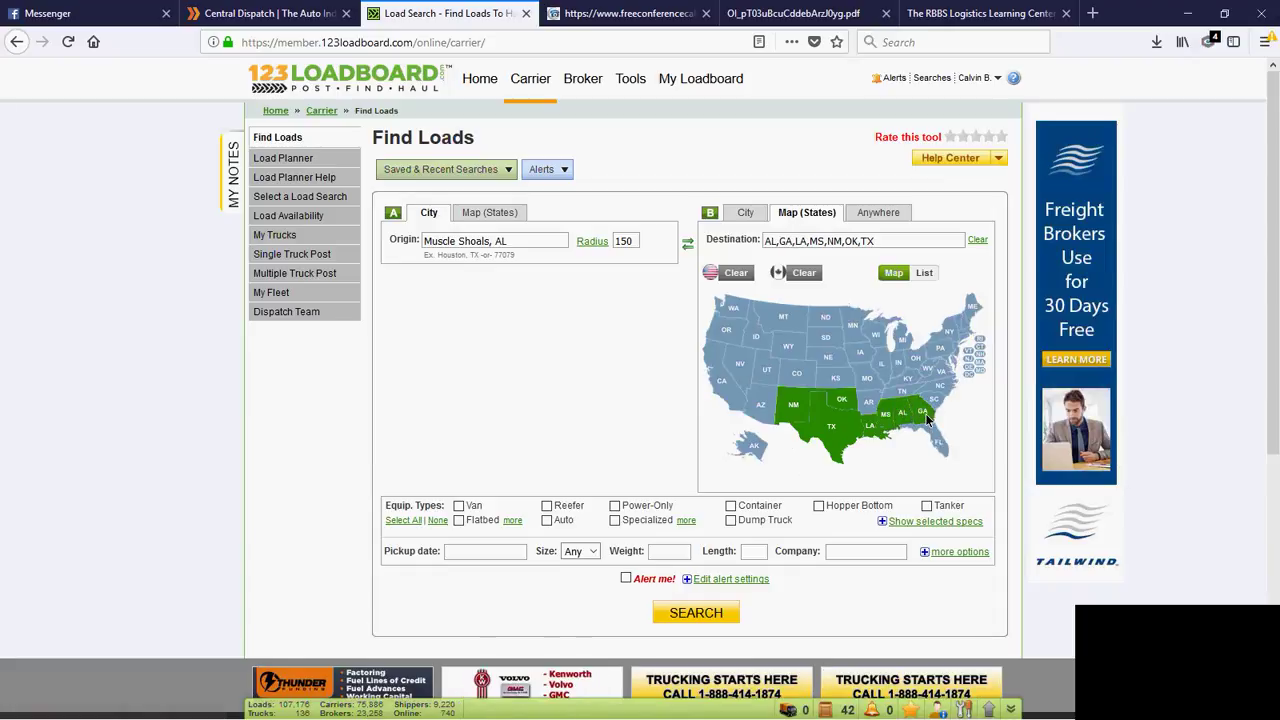
Add Arkansas, Arizona, Utah, Nevada and California to the destination states.
left_click(869, 412)
left_click(762, 402)
left_click(765, 373)
left_click(740, 365)
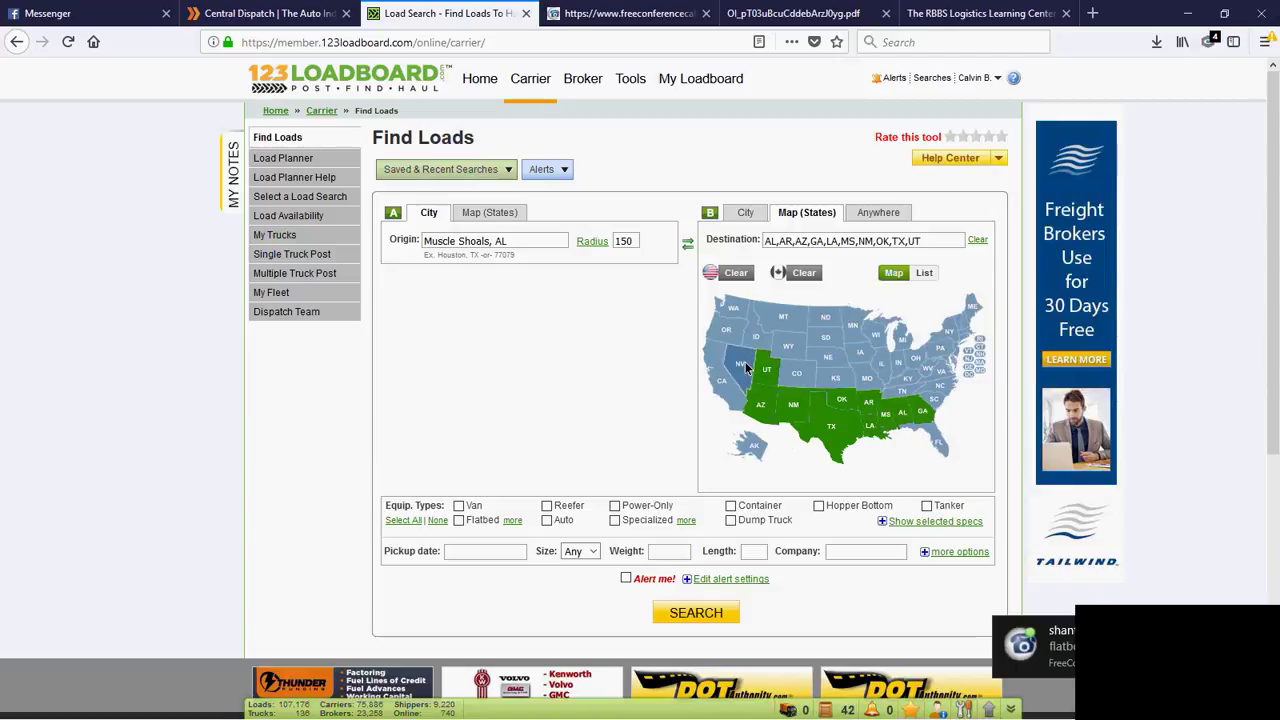
left_click(725, 390)
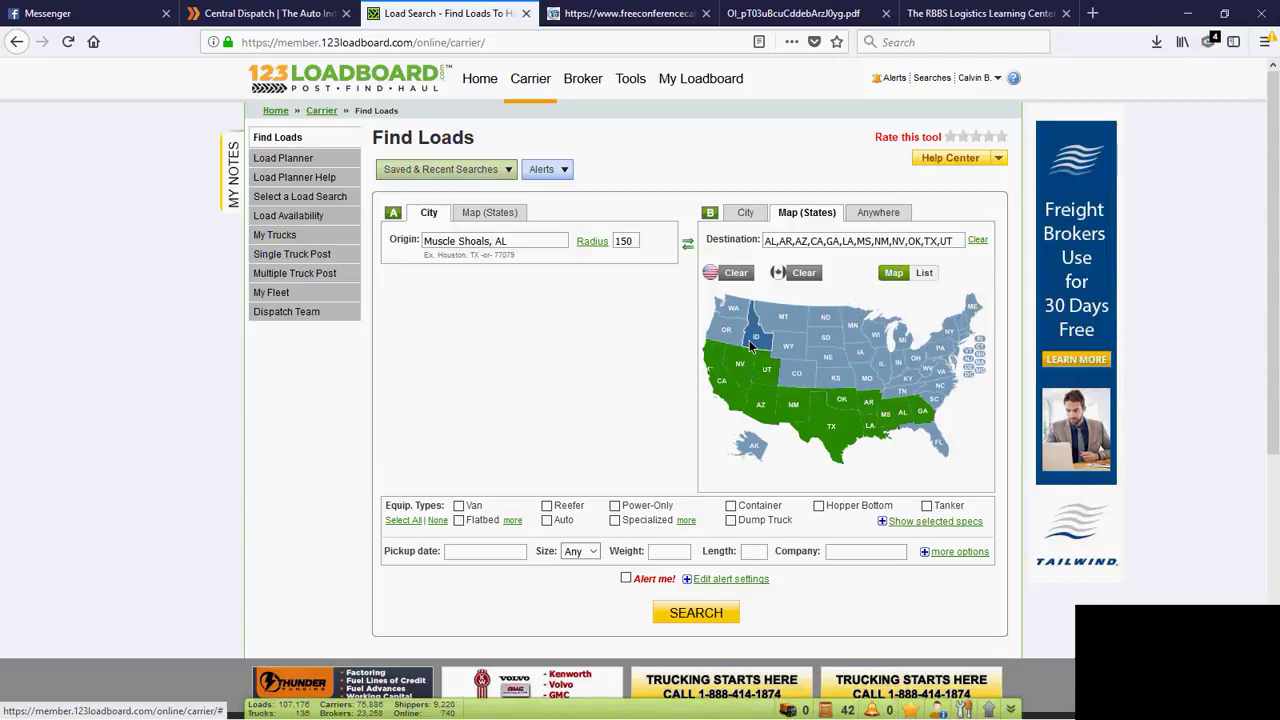
Add Wyoming, Colorado, Kansas, Idaho and Florida to the destination states.
left_click(788, 352)
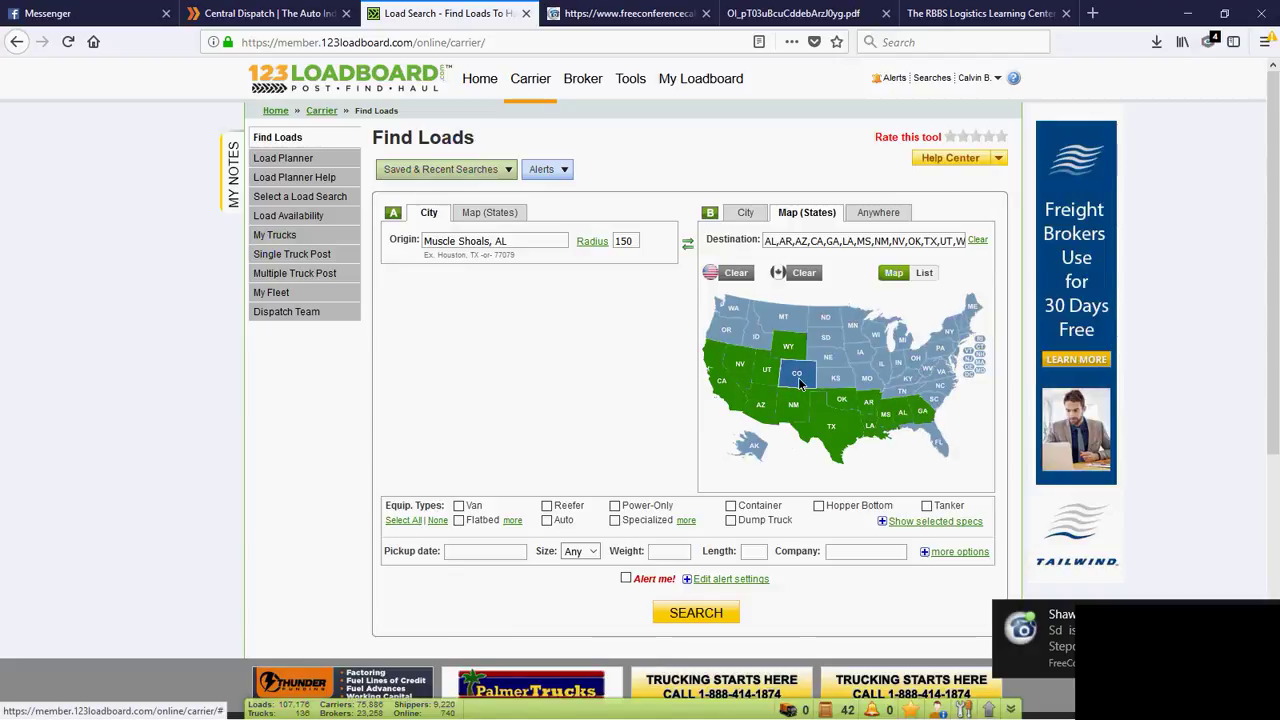
left_click(799, 383)
left_click(835, 377)
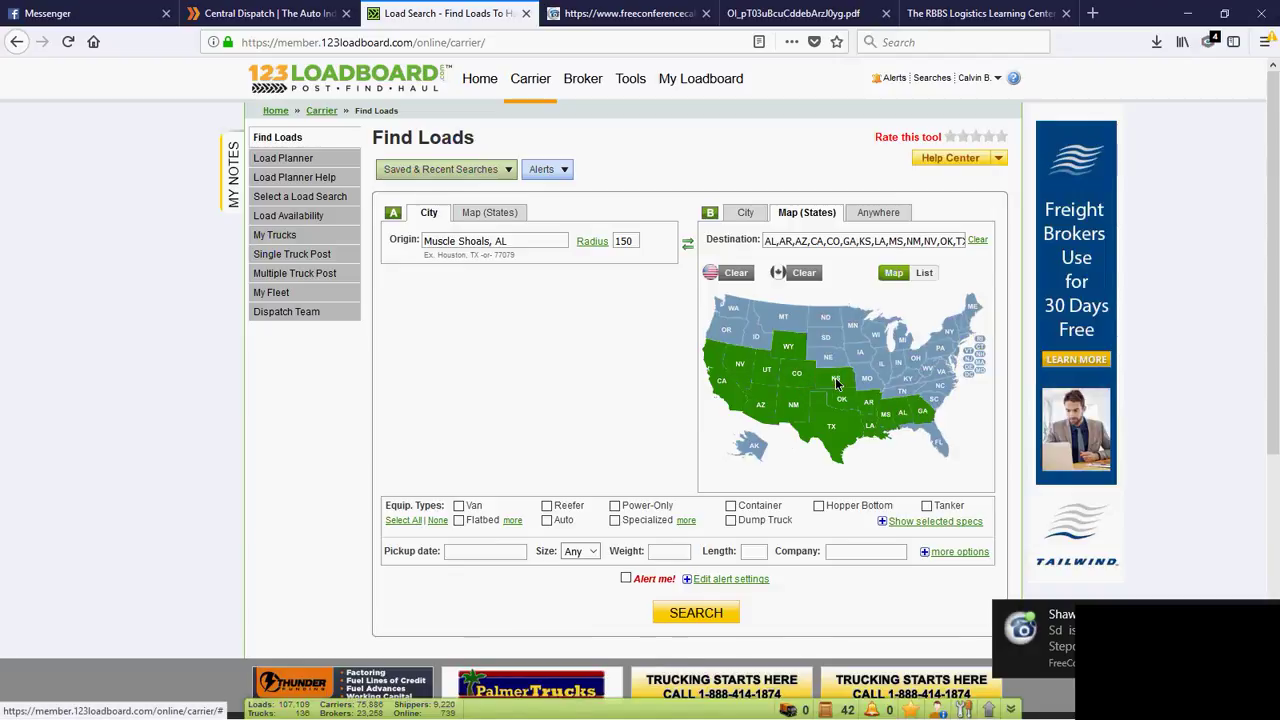
left_click(750, 338)
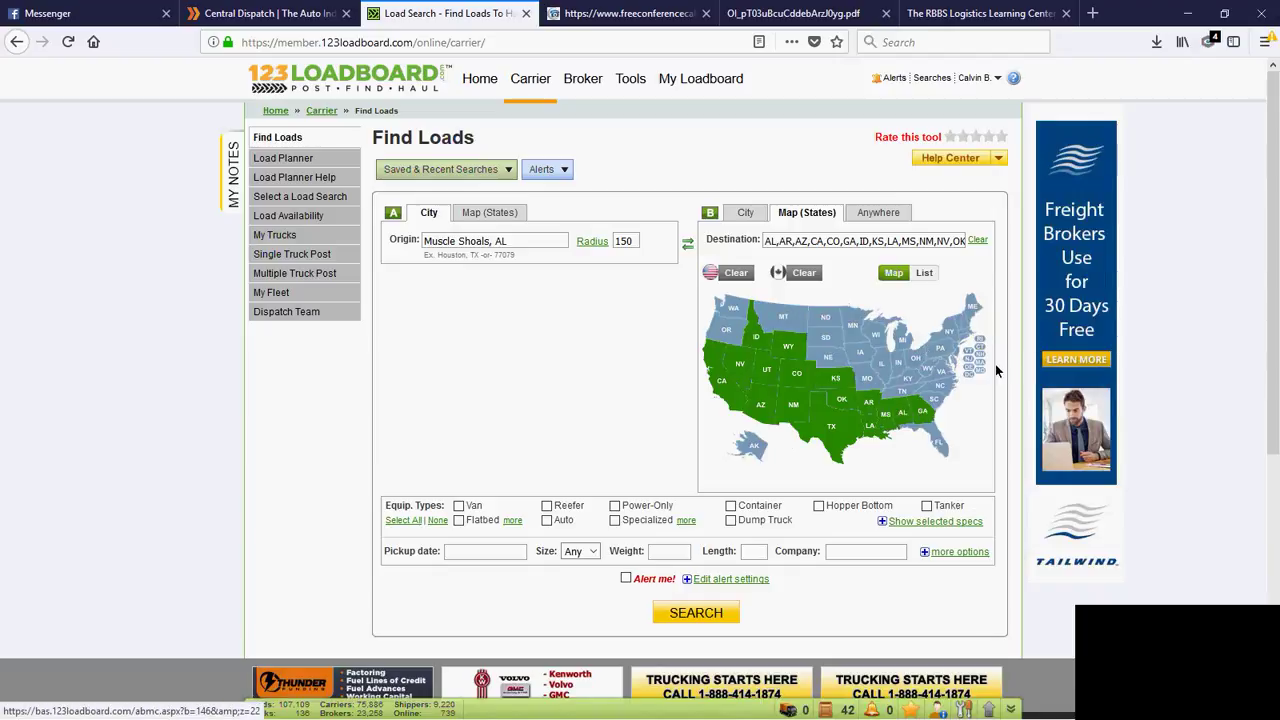
left_click(924, 433)
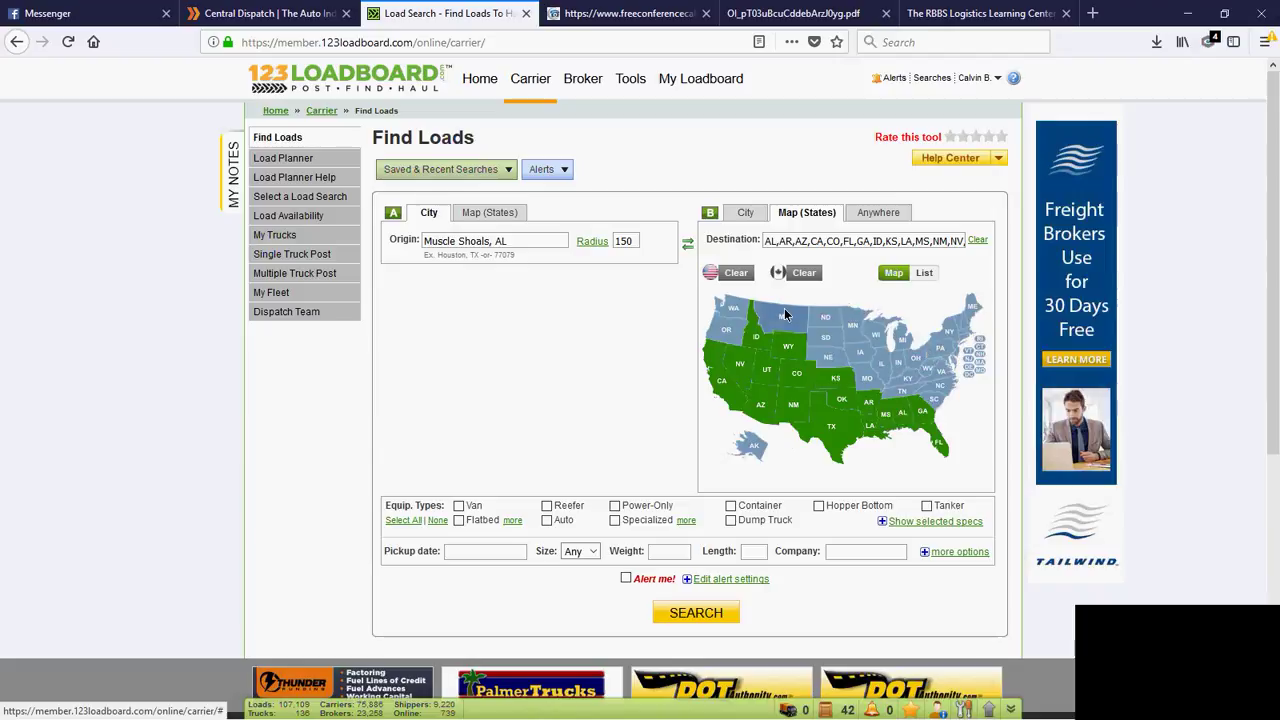
Limit the load search to Flatbed equipment and set the pickup date to 01/05/2018.
left_click(460, 521)
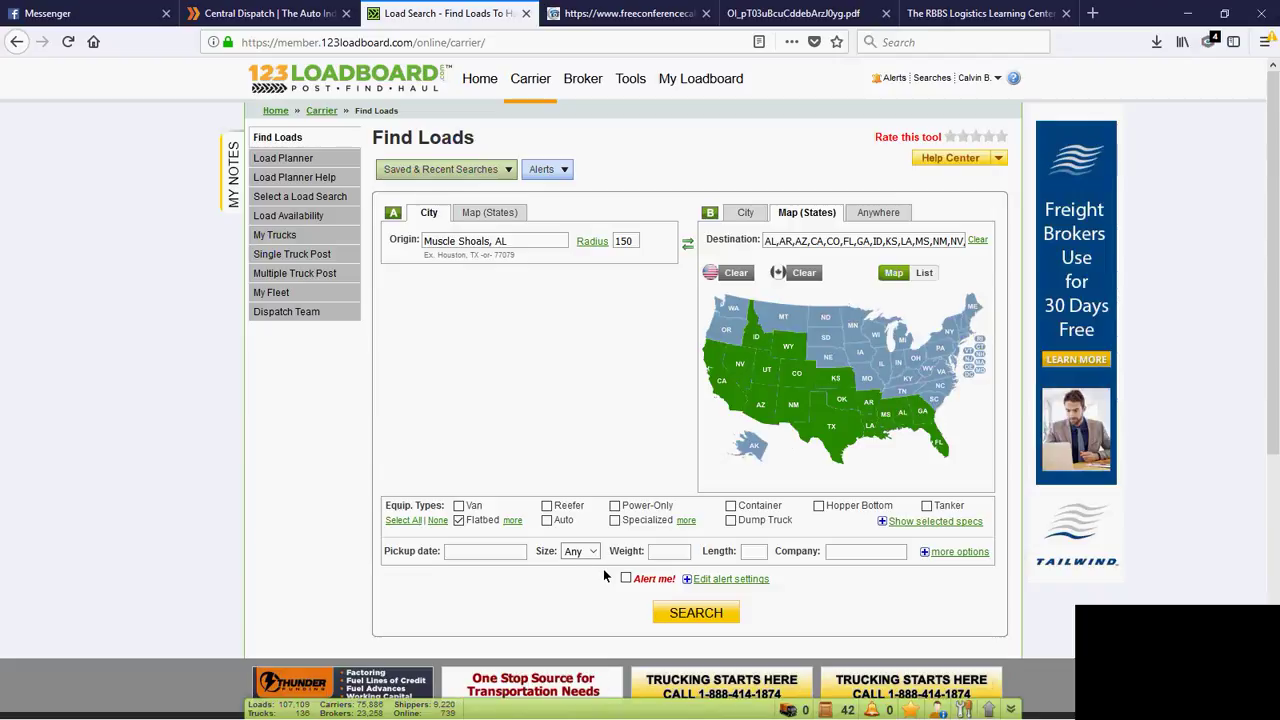
left_click(485, 555)
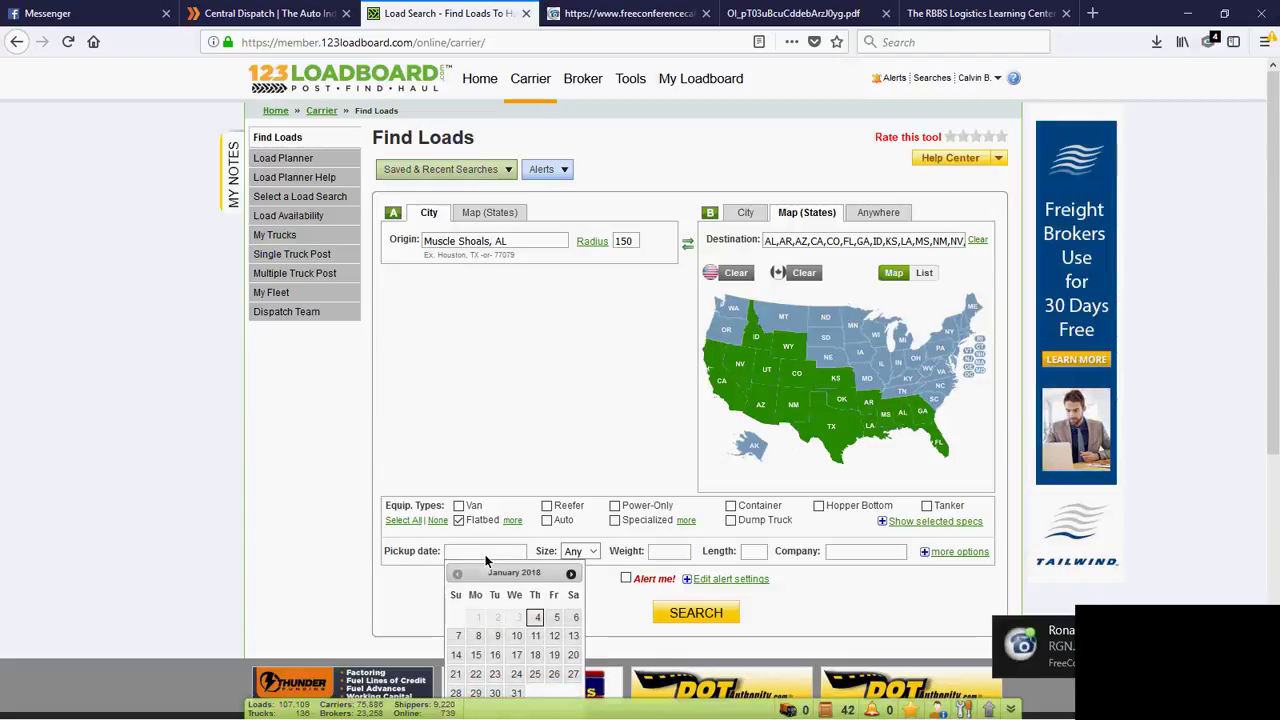
left_click(557, 619)
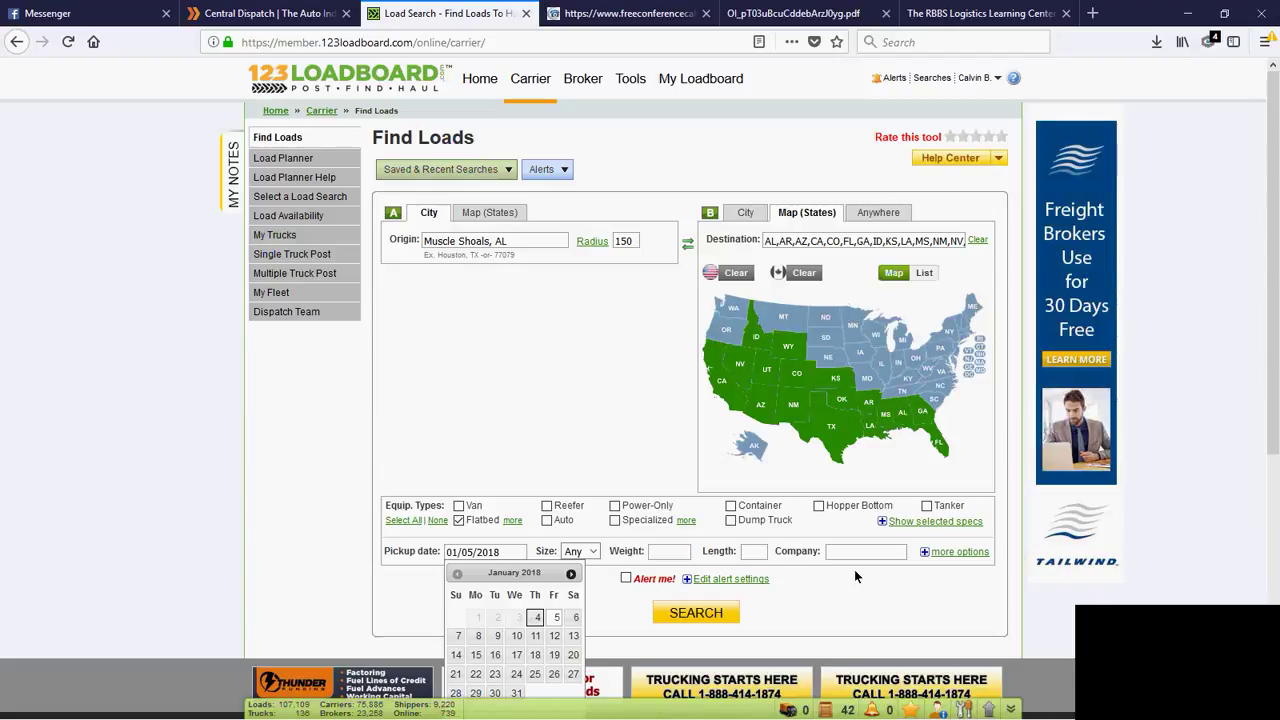
Expand the additional search options, restrict the search to loads with payment rates and run it.
left_click(972, 556)
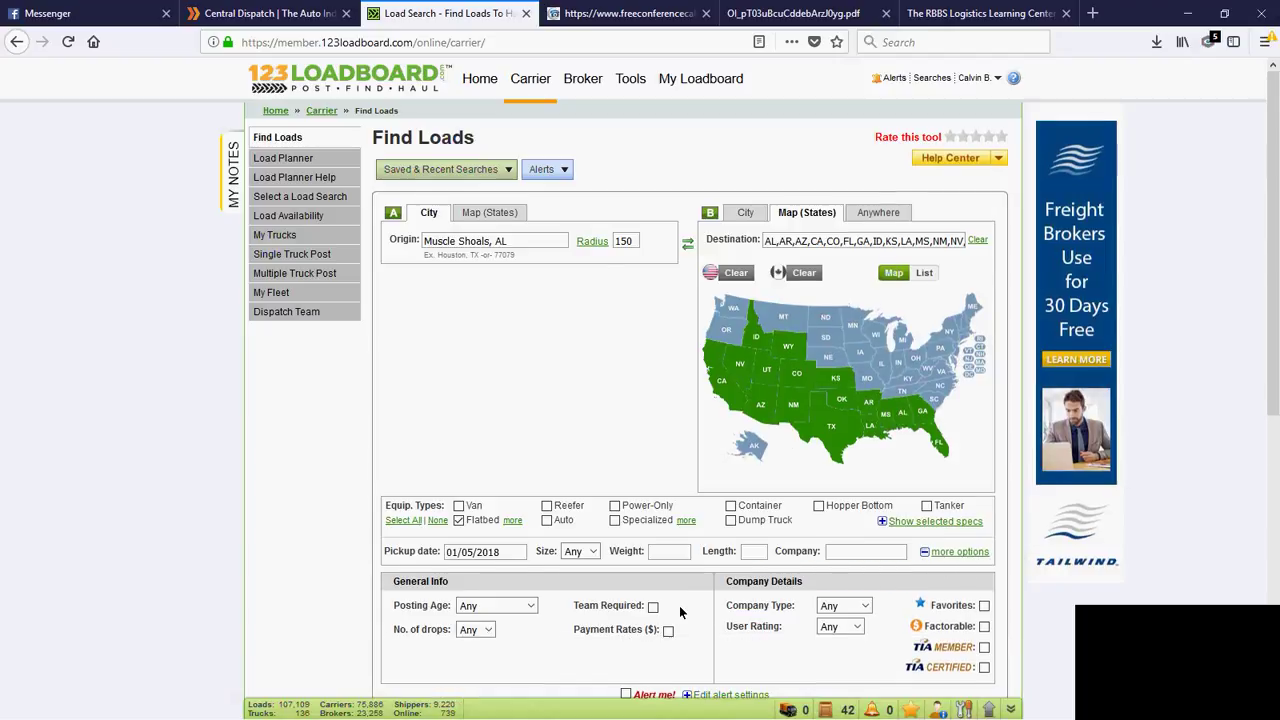
scroll(679, 611, "down", 1)
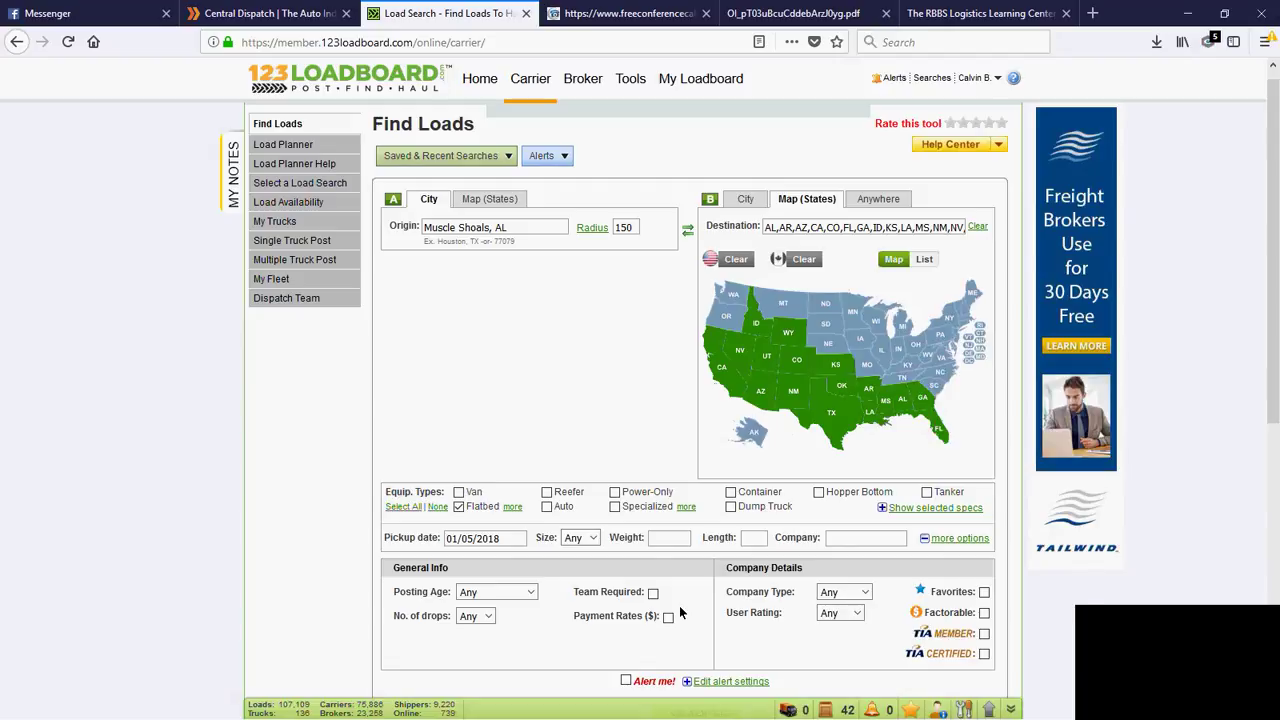
scroll(679, 605, "down", 3)
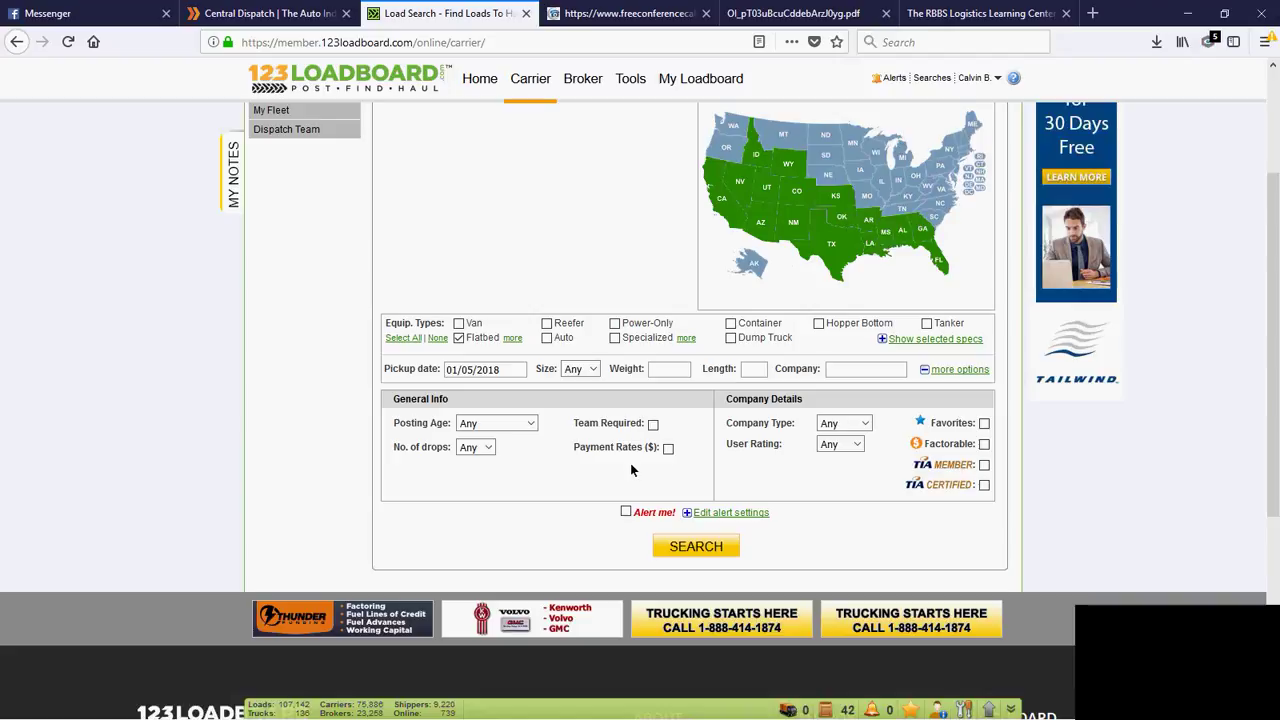
left_click(668, 449)
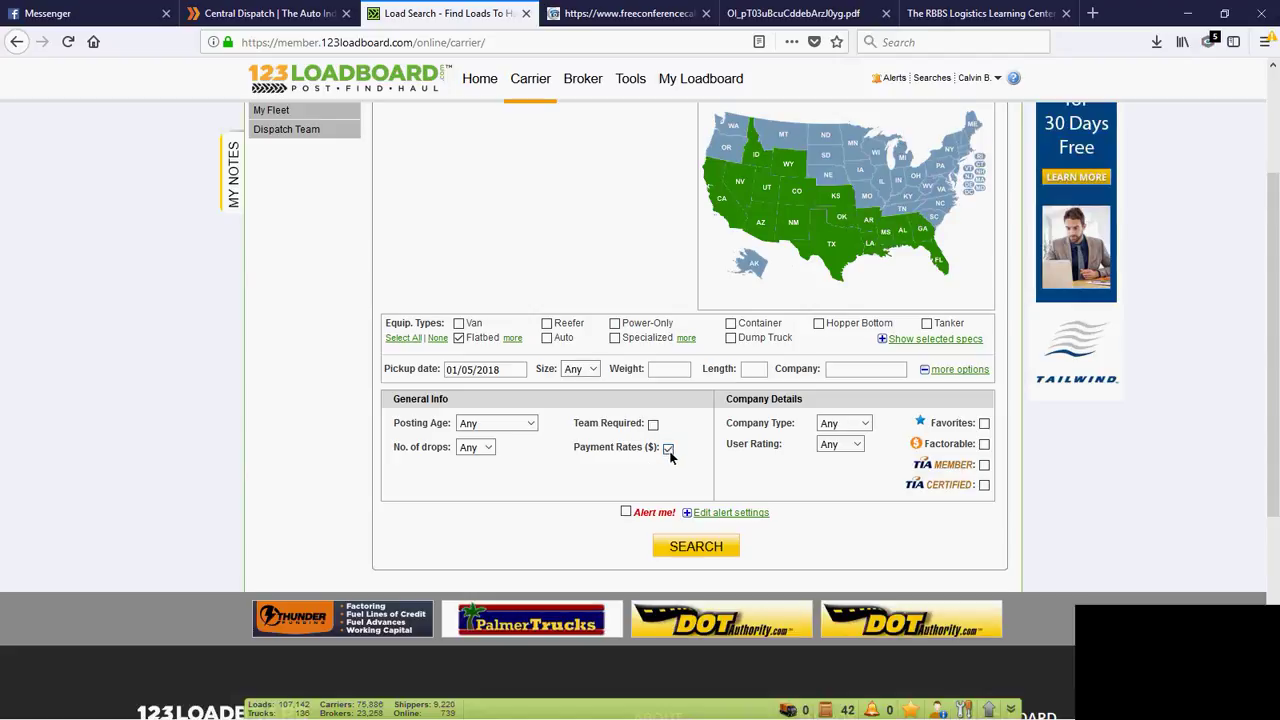
left_click(698, 551)
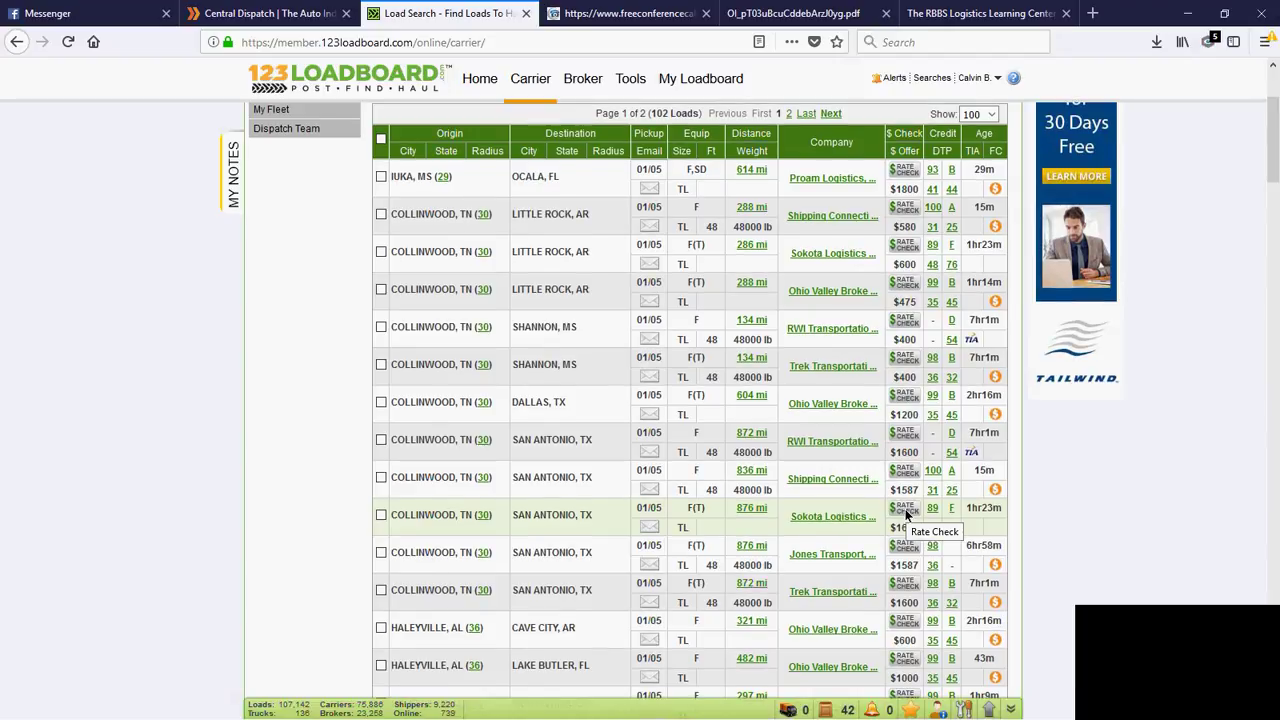
Look through the found loads and sort them by offer amount, highest first.
scroll(906, 515, "down", 1)
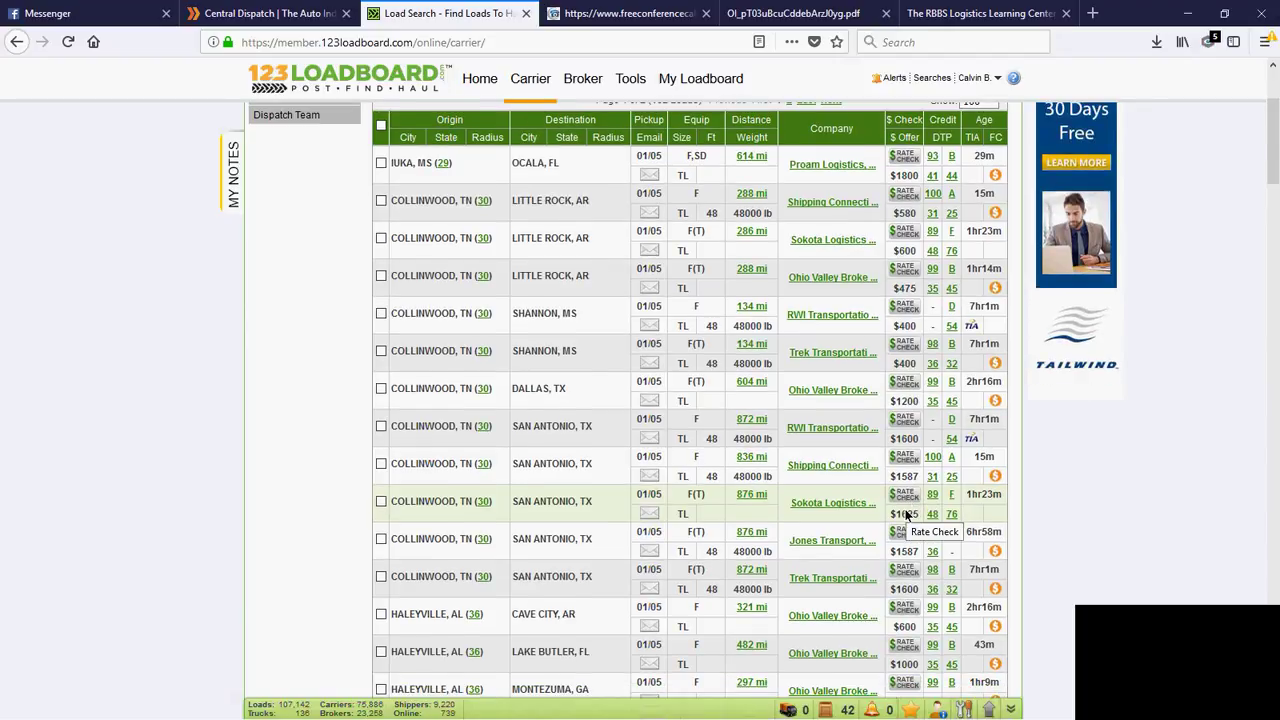
scroll(906, 515, "down", 5)
scroll(906, 515, "up", 5)
left_click(905, 334)
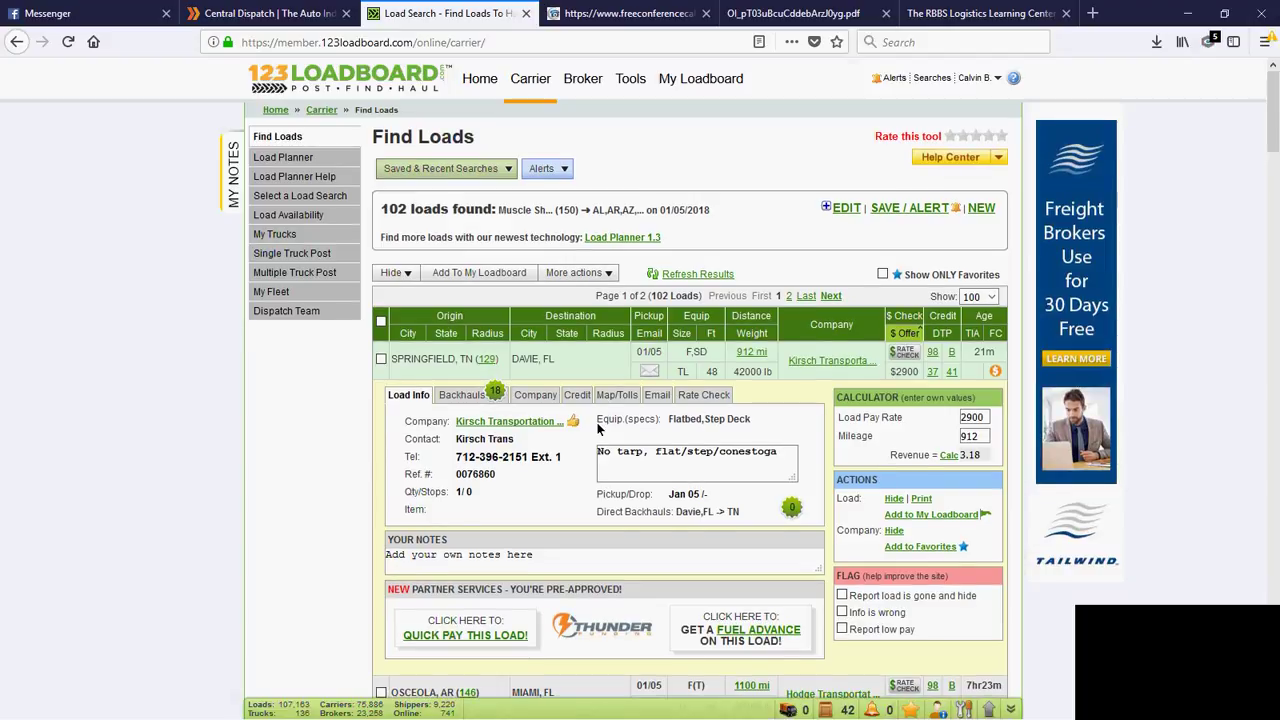
Review the details of the Springfield, TN to Davie, FL load, including its equipment, notes and rate calculator.
scroll(598, 428, "down", 1)
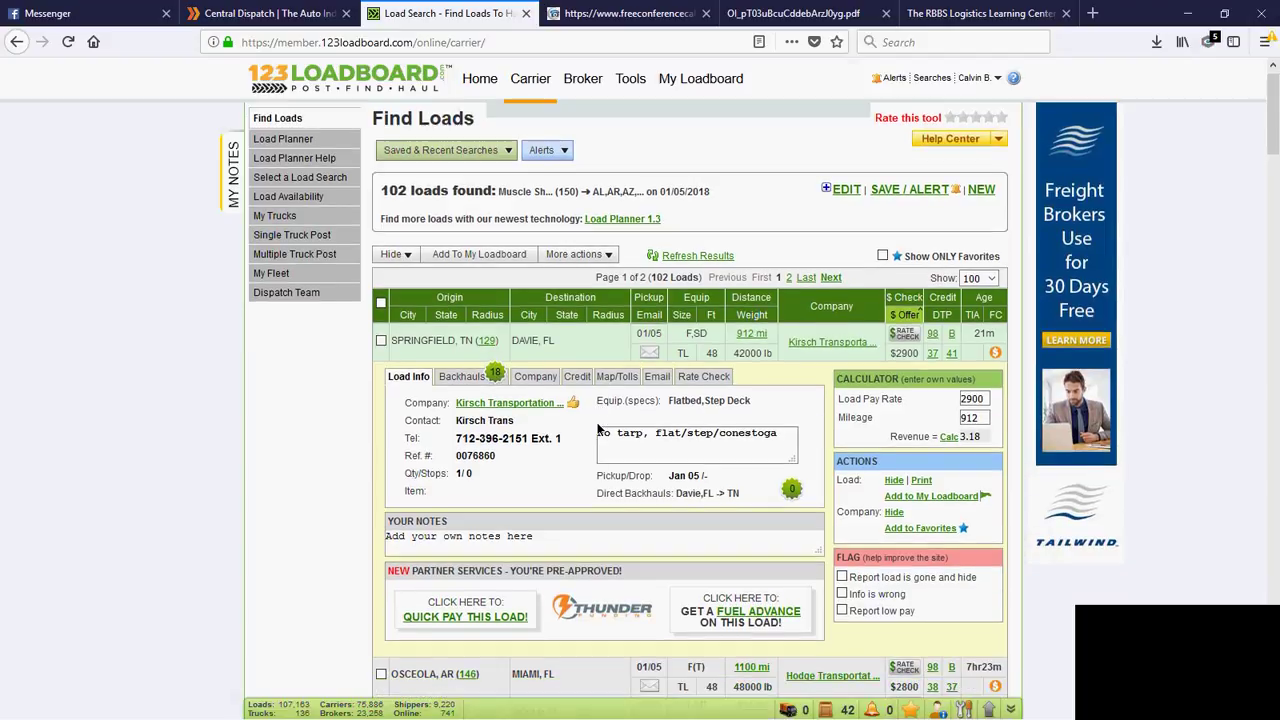
scroll(605, 426, "down", 2)
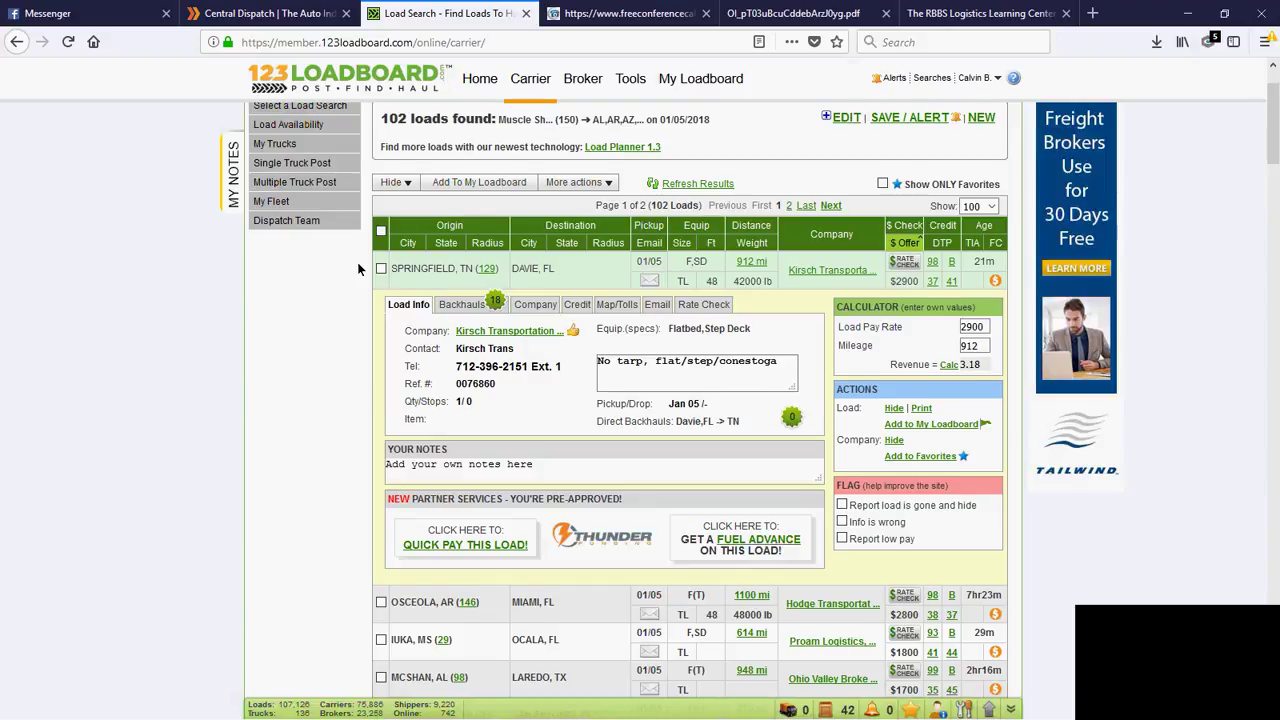
scroll(355, 274, "up", 1)
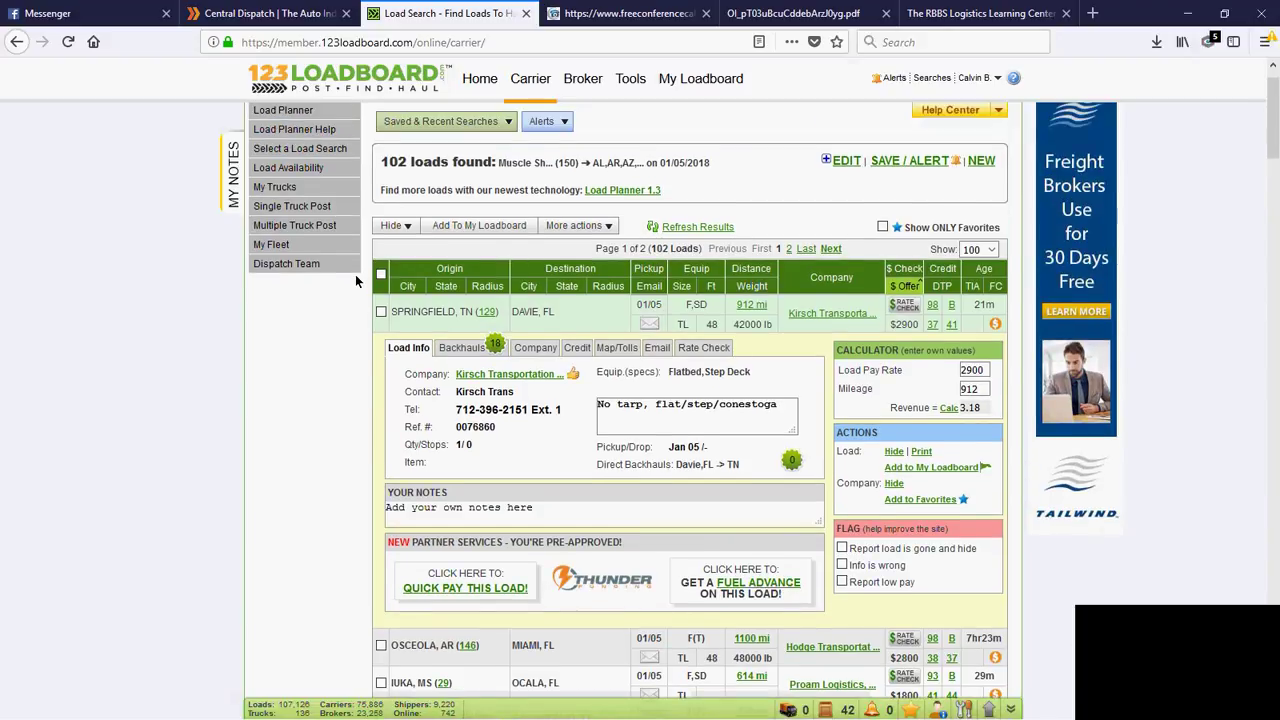
scroll(355, 274, "up", 1)
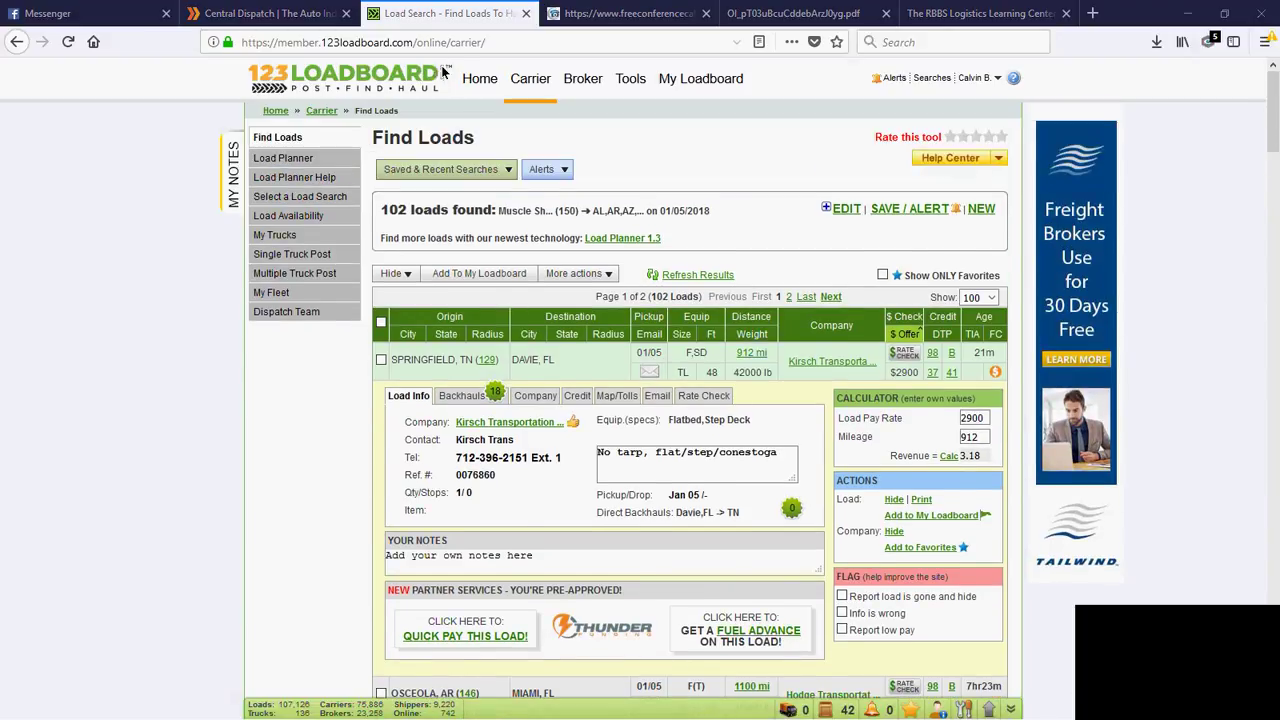
Open the Truck Locator from the home page and find trucks for the Muscle Shoals, AL to North Aurora, IL load.
left_click(478, 79)
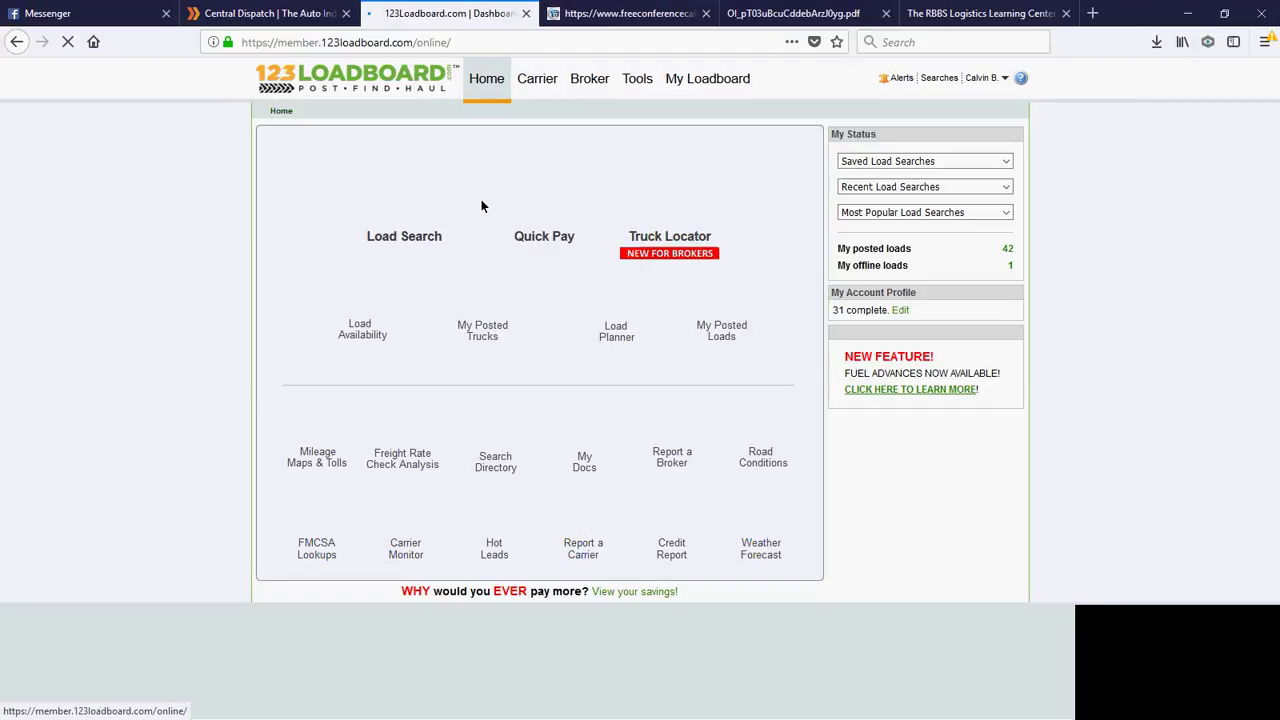
left_click(628, 188)
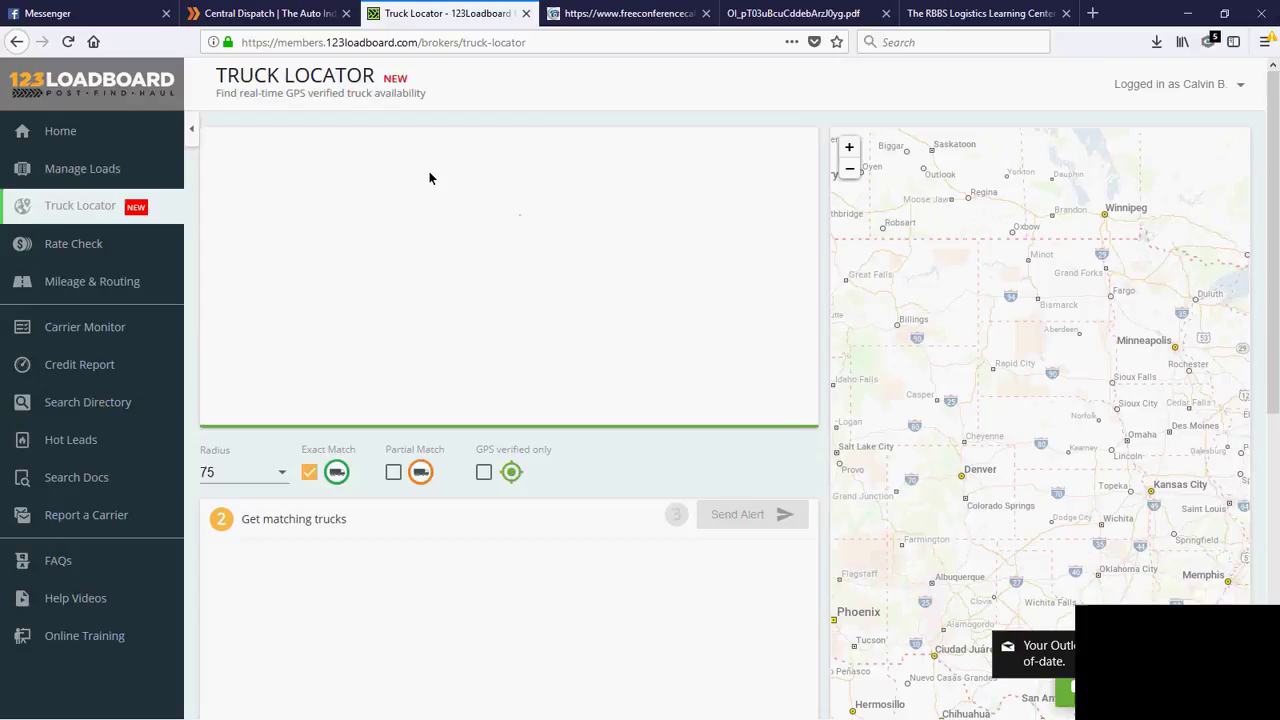
left_click(451, 222)
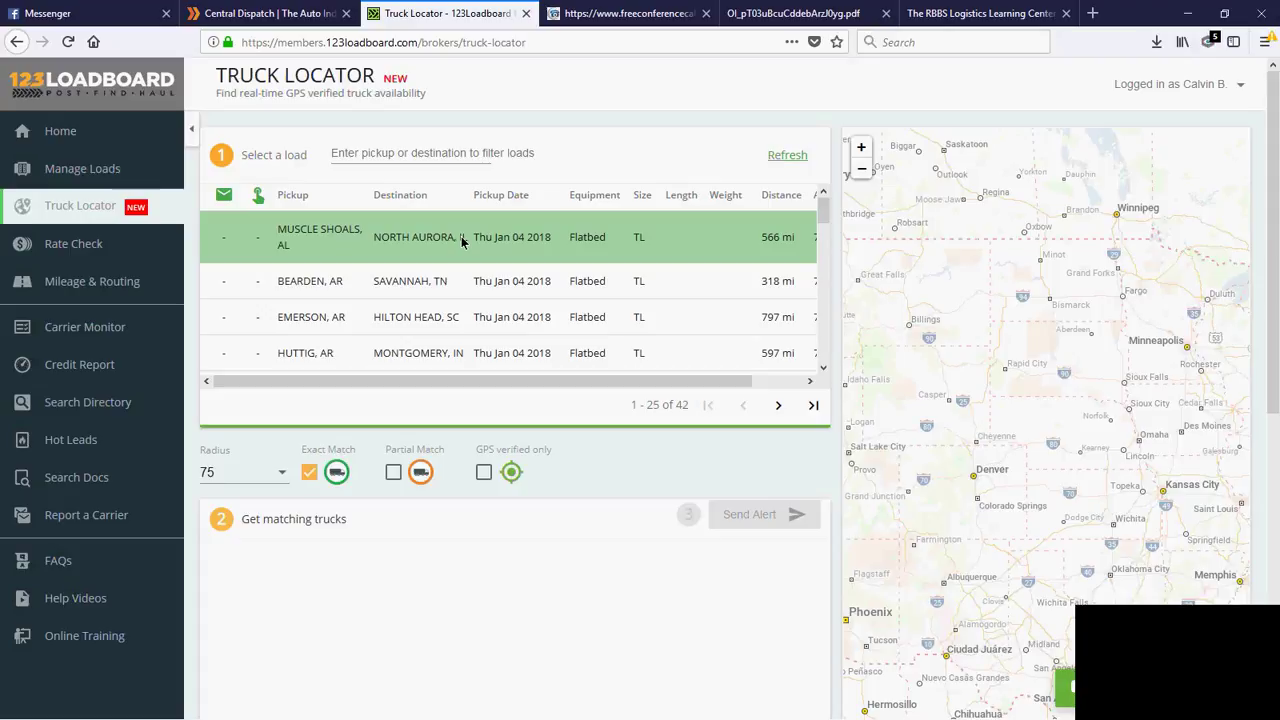
left_click(461, 236)
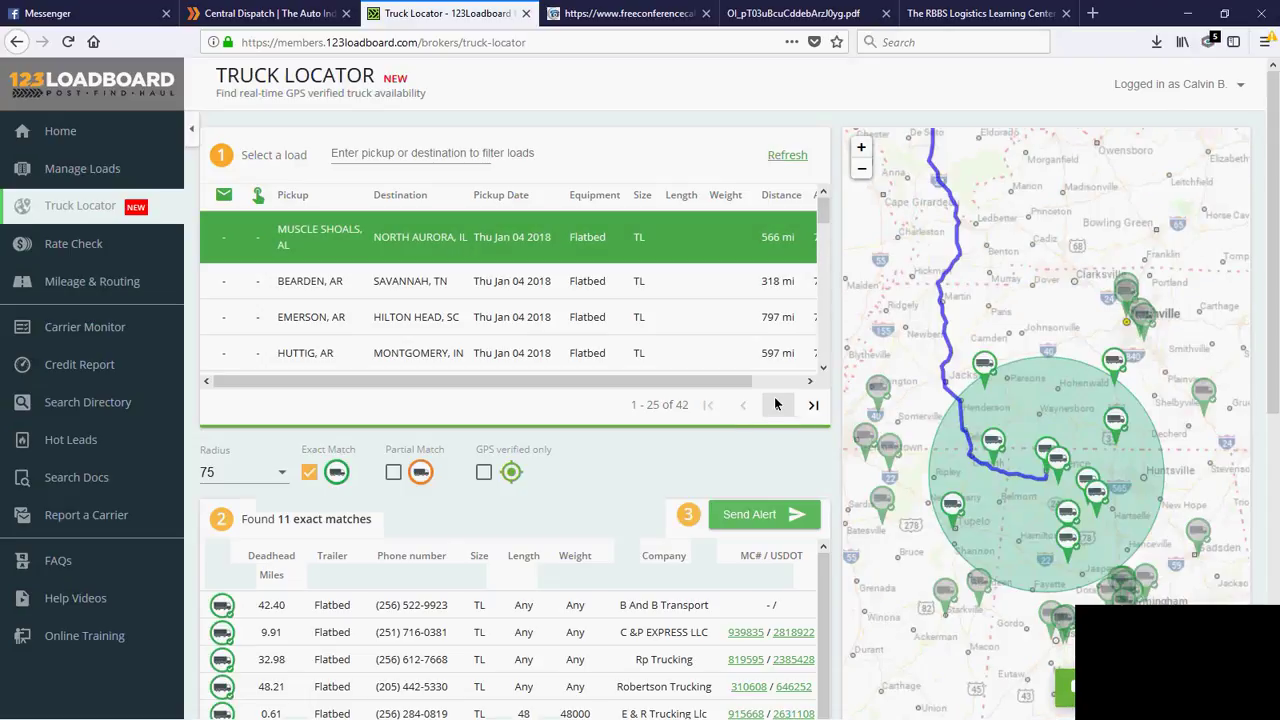
View the carrier details of the C & P Express and E & R Trucking trucks on the map.
left_click(1060, 462)
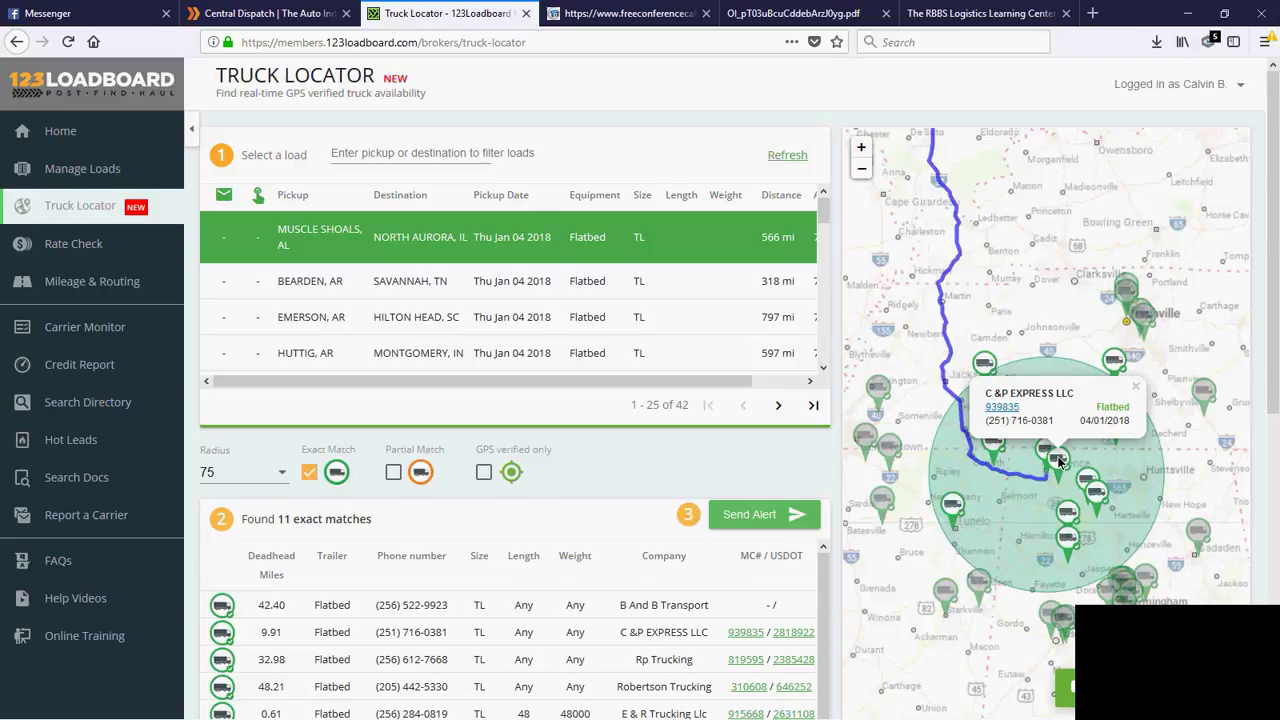
left_click(1058, 458)
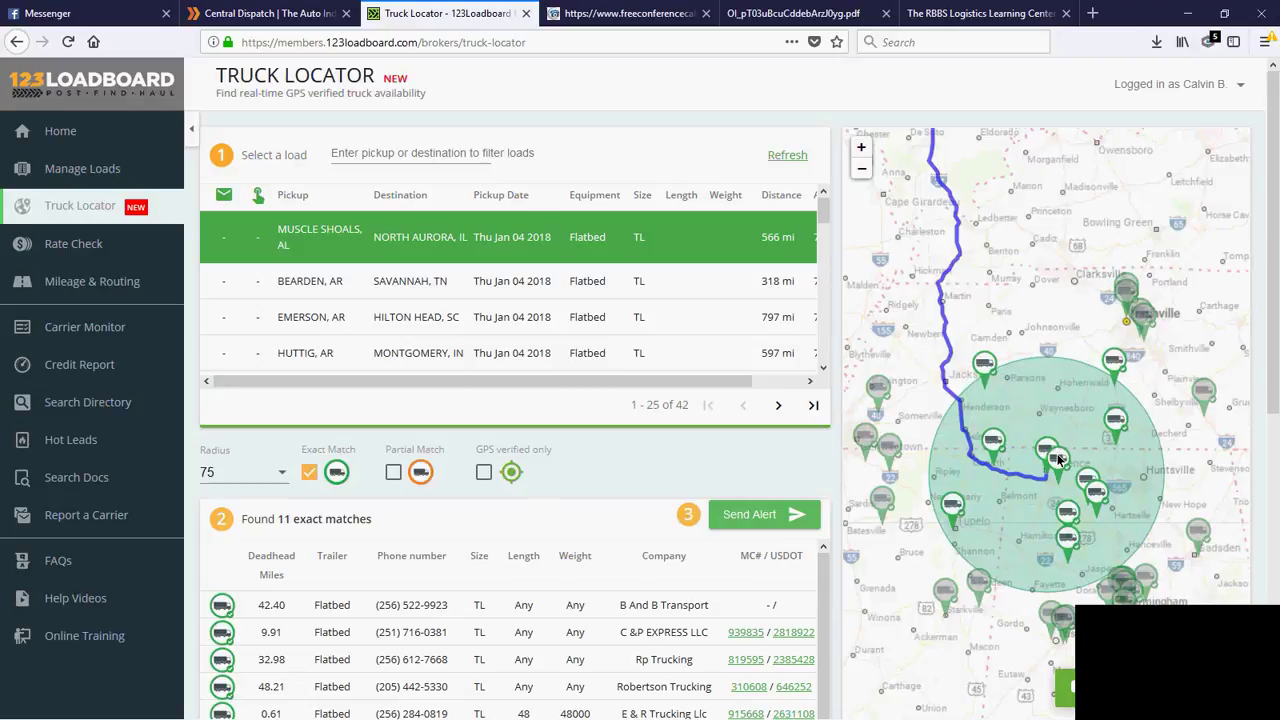
left_click(1041, 452)
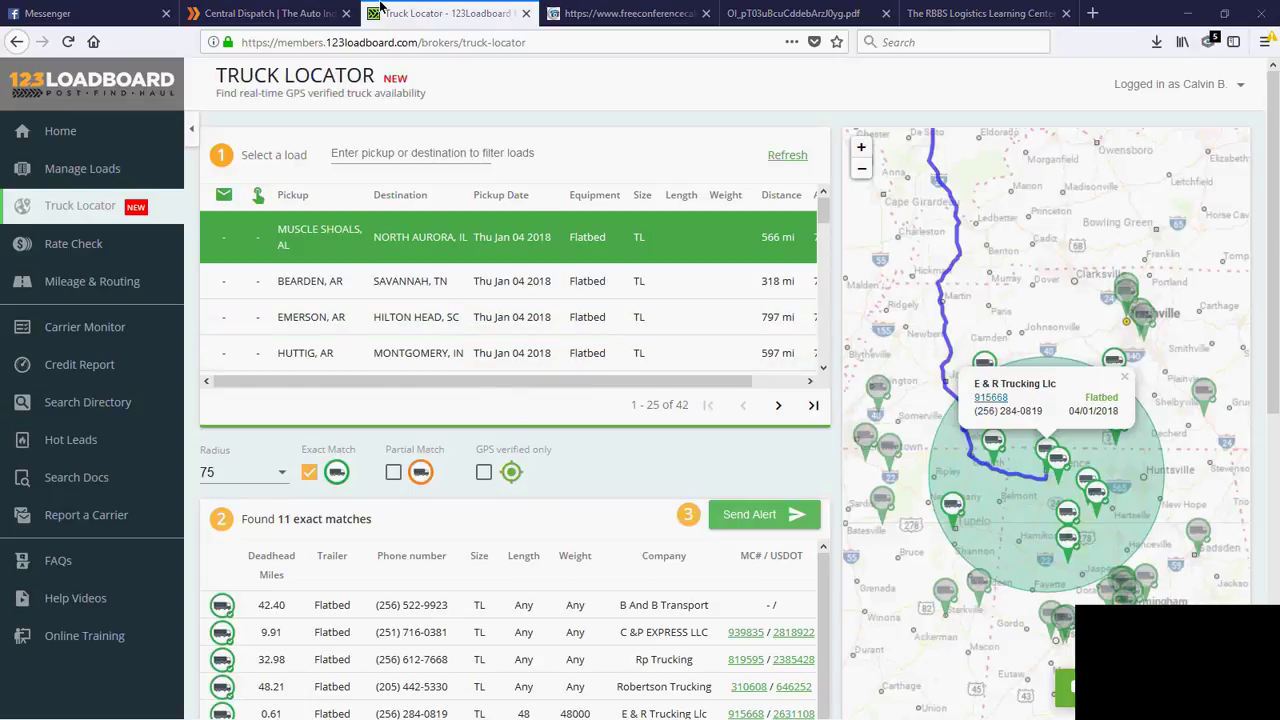
Return to the home page, open a new load search and paste Muscle Shoals, AL as the origin.
left_click(60, 133)
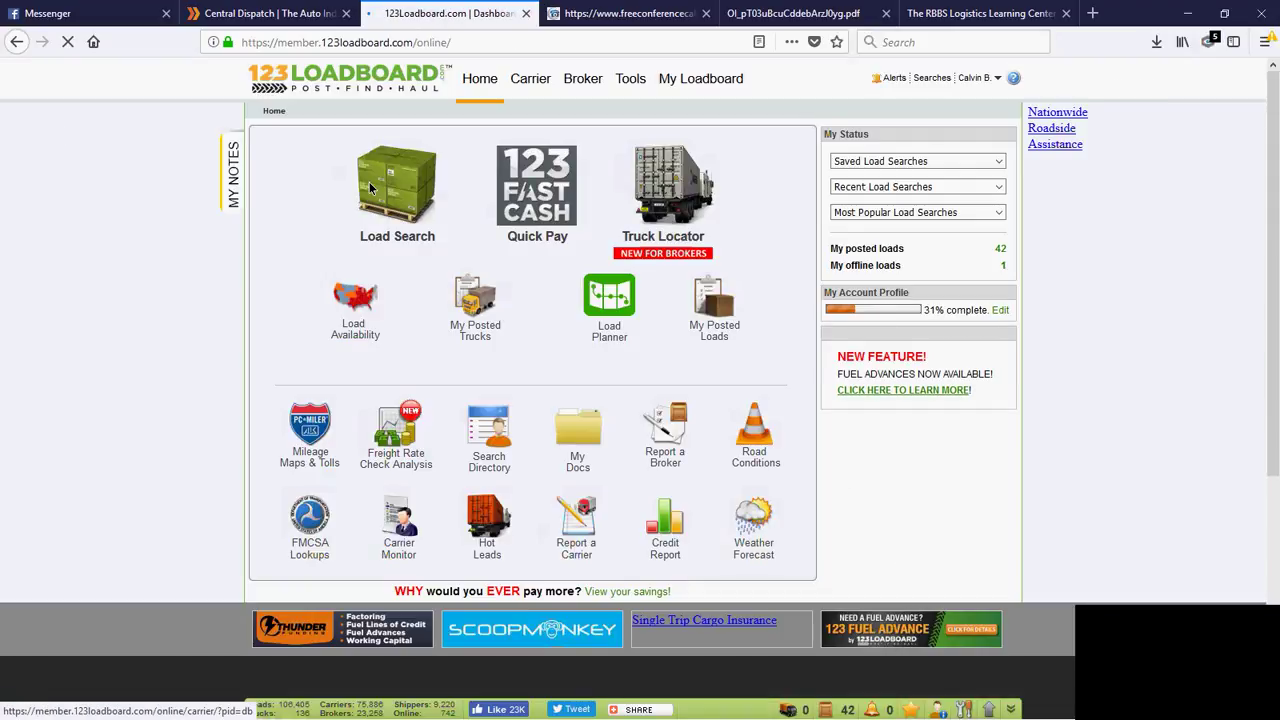
left_click(369, 182)
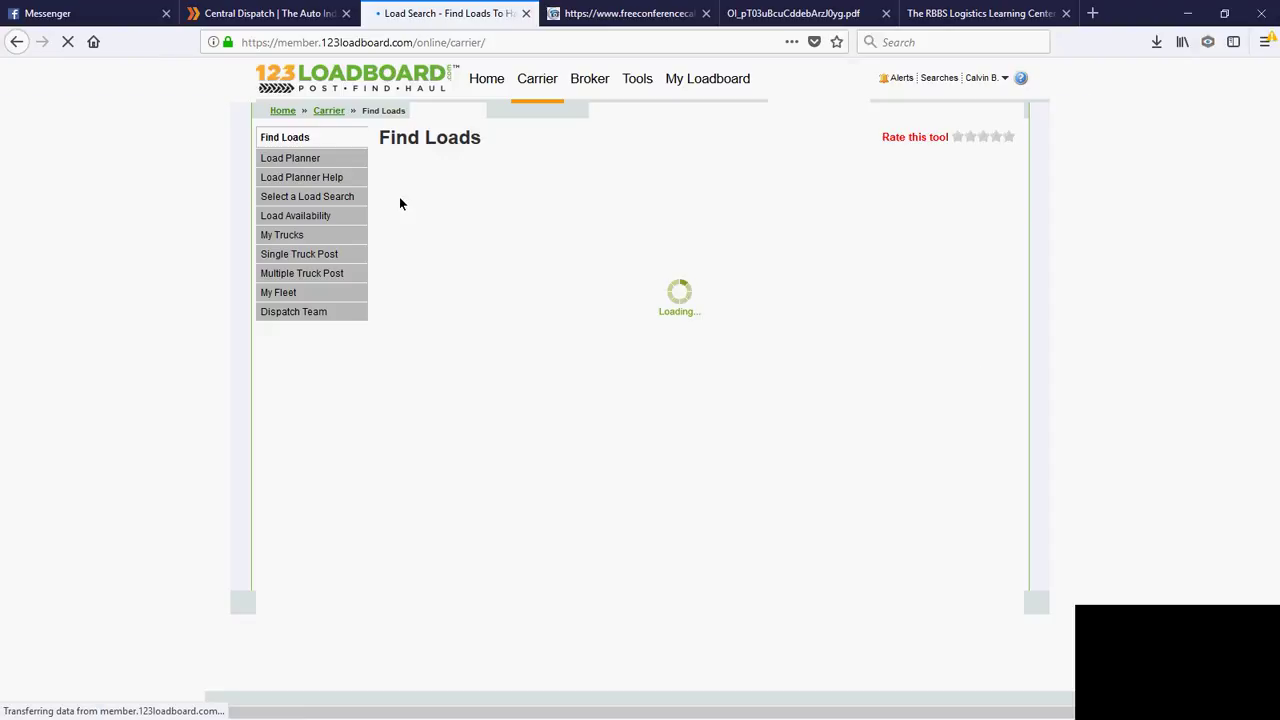
right_click(441, 238)
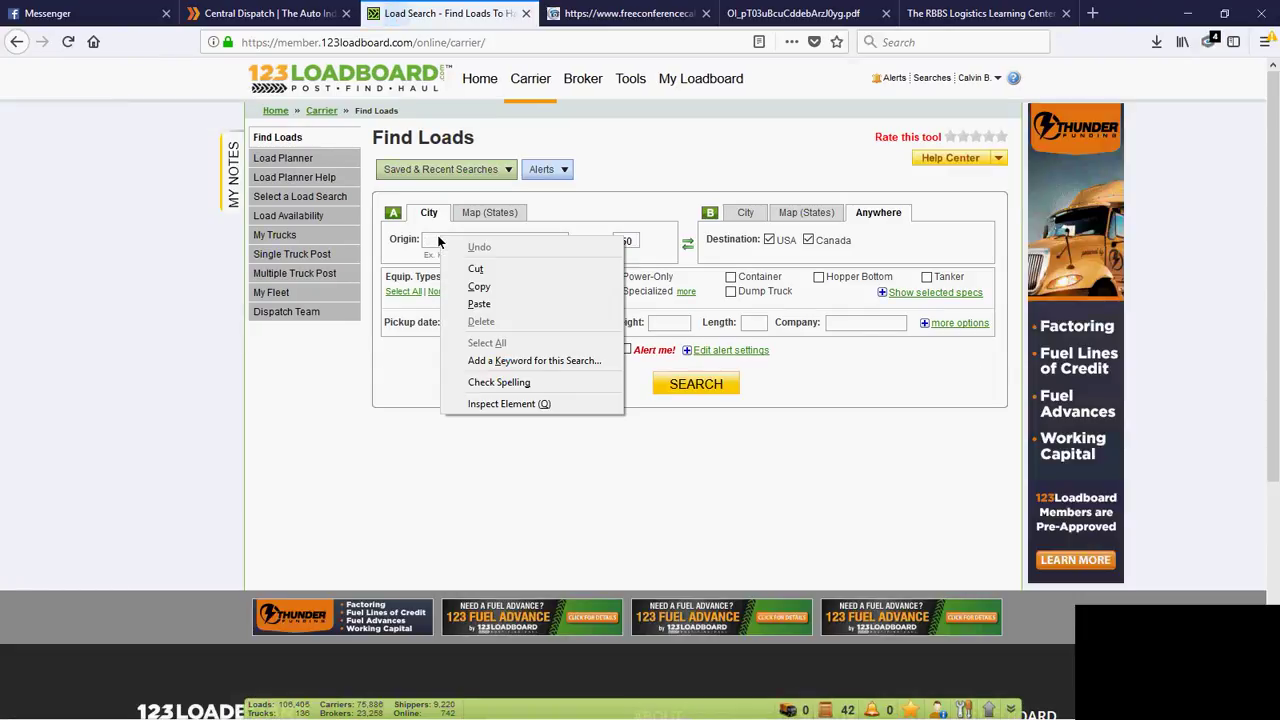
left_click(479, 304)
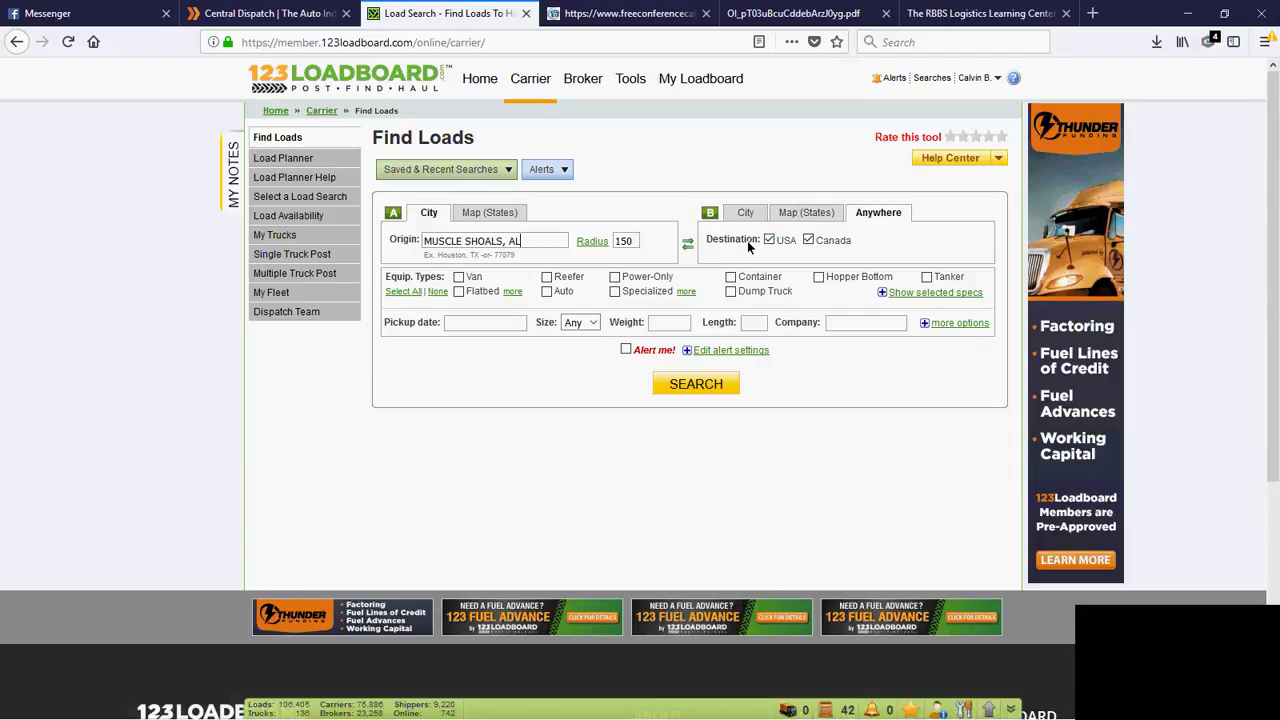
Set the destination by state and select Texas, Louisiana, Arkansas, Mississippi, Alabama, Oklahoma, New Mexico, Arizona and California on the map.
left_click(800, 214)
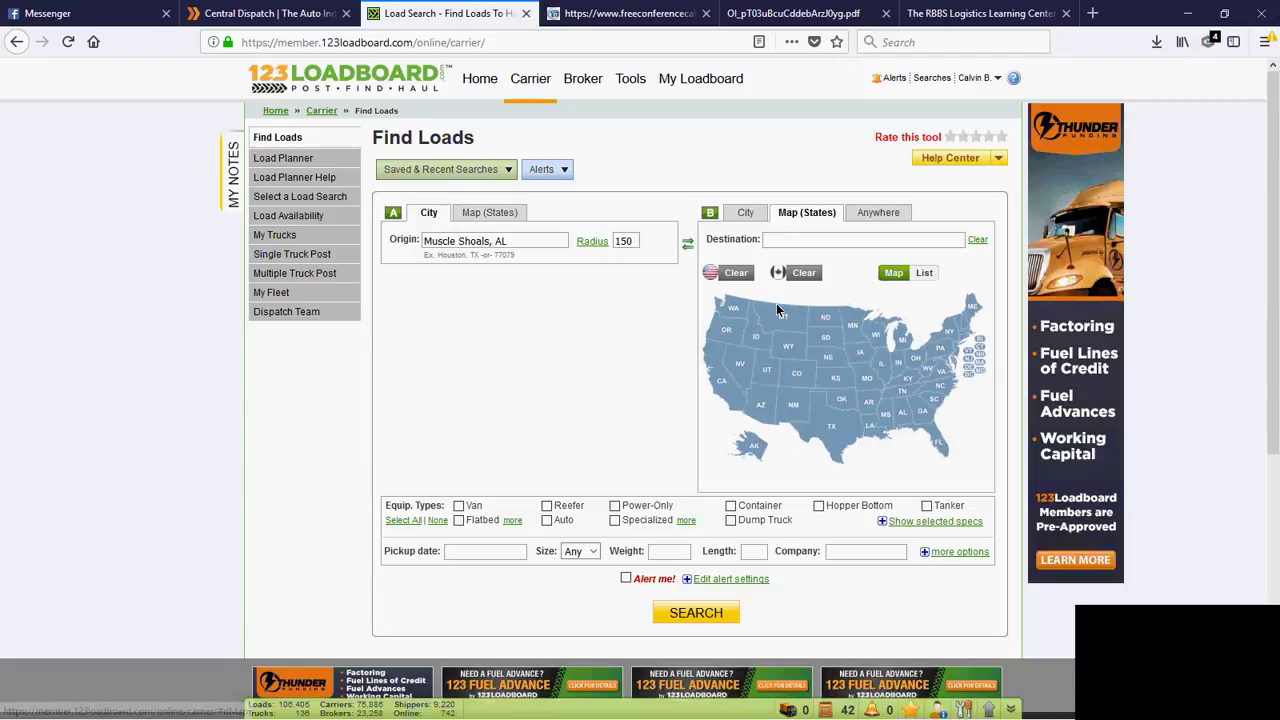
left_click(845, 445)
left_click(871, 416)
left_click(863, 400)
left_click(886, 416)
left_click(895, 413)
left_click(848, 401)
left_click(798, 410)
left_click(757, 411)
left_click(720, 368)
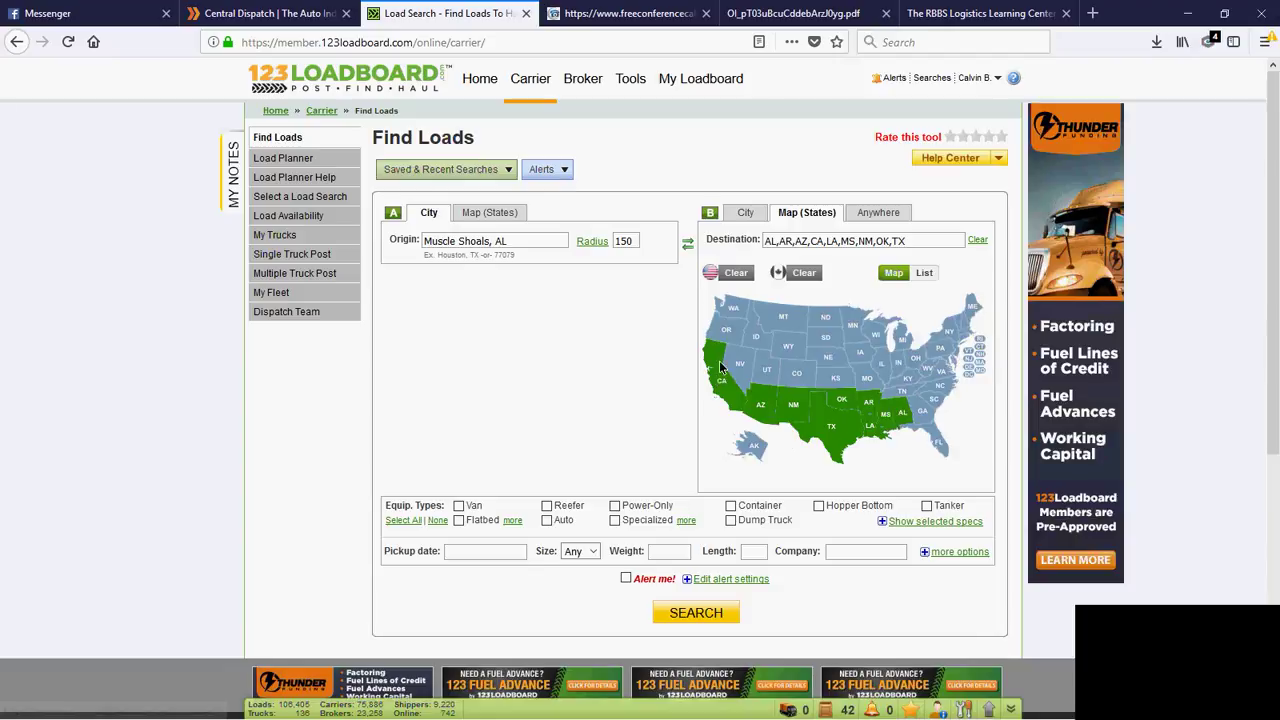
Add Nevada, Idaho, Utah, Colorado, Kansas, Florida, Georgia and Wyoming to the destination states.
left_click(738, 366)
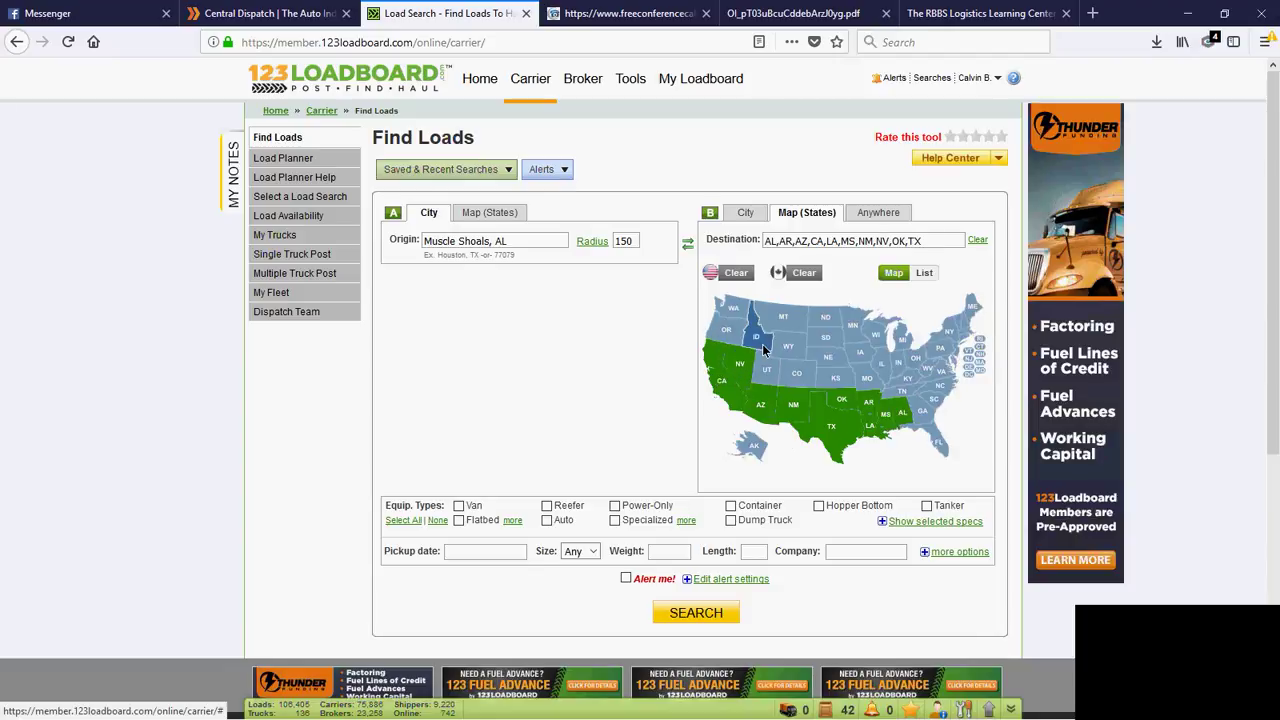
left_click(763, 349)
left_click(767, 370)
left_click(796, 378)
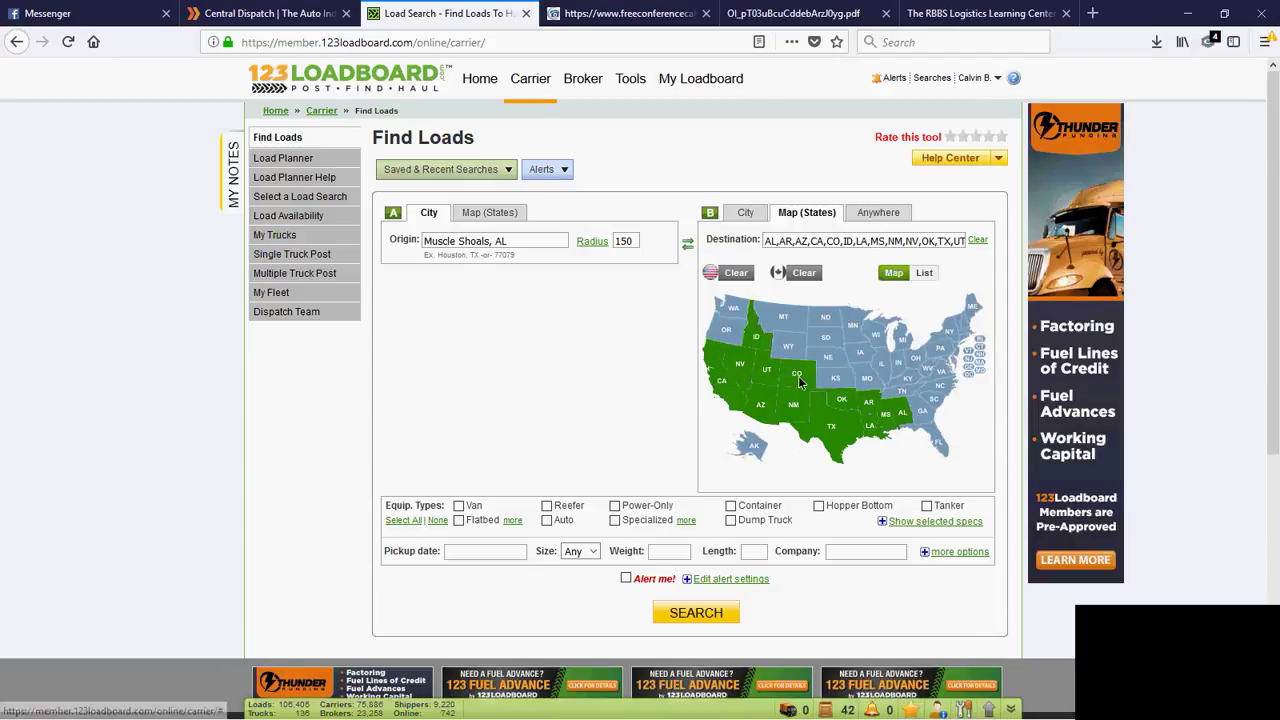
left_click(839, 381)
left_click(916, 431)
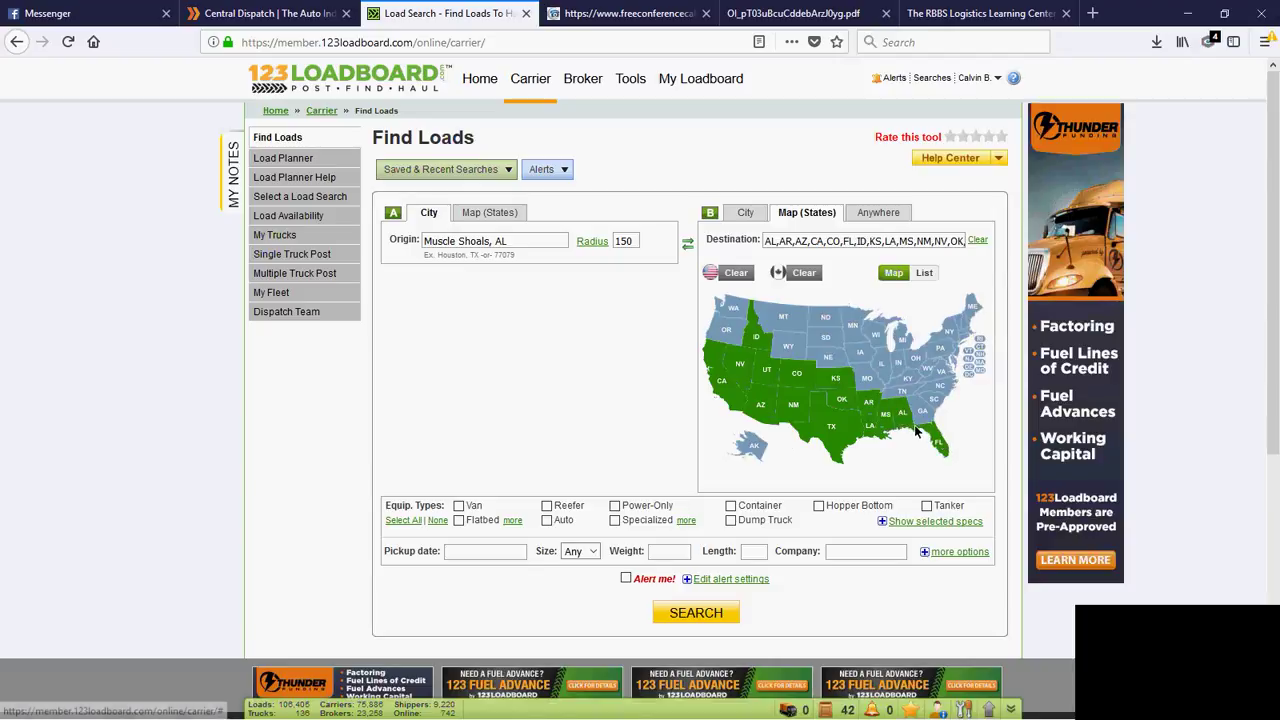
left_click(911, 412)
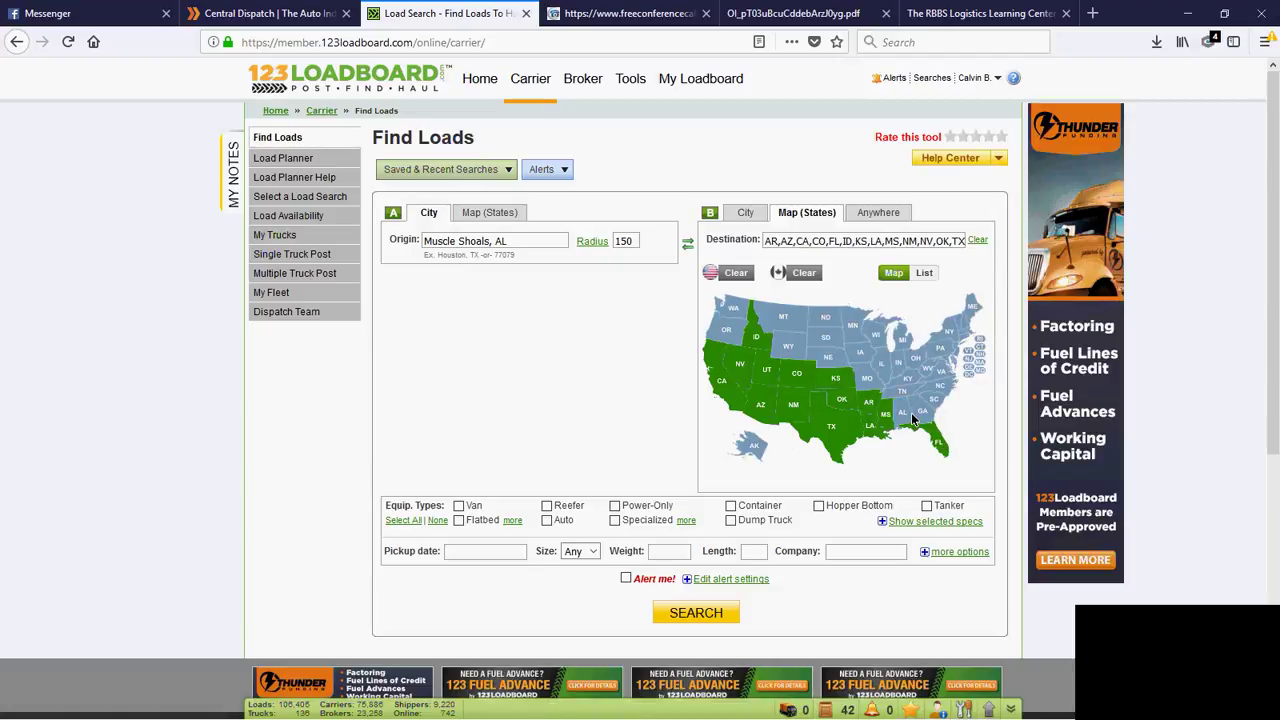
left_click(911, 412)
left_click(917, 410)
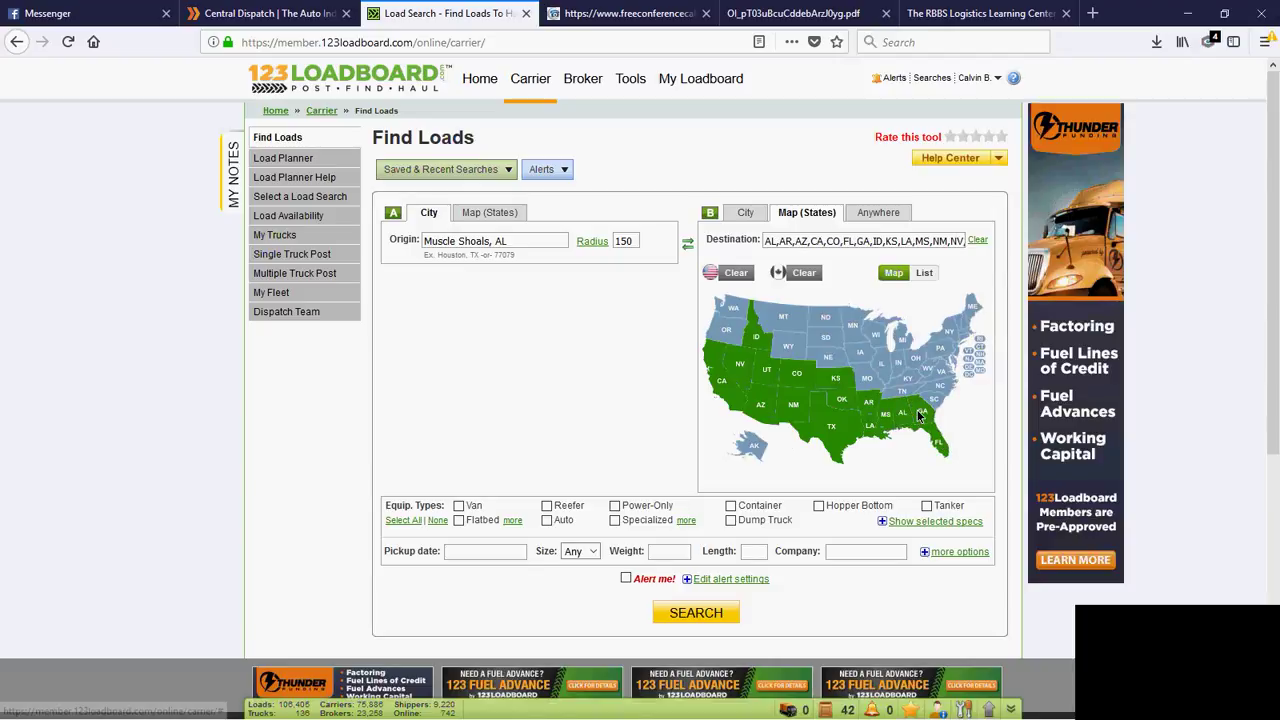
left_click(863, 392)
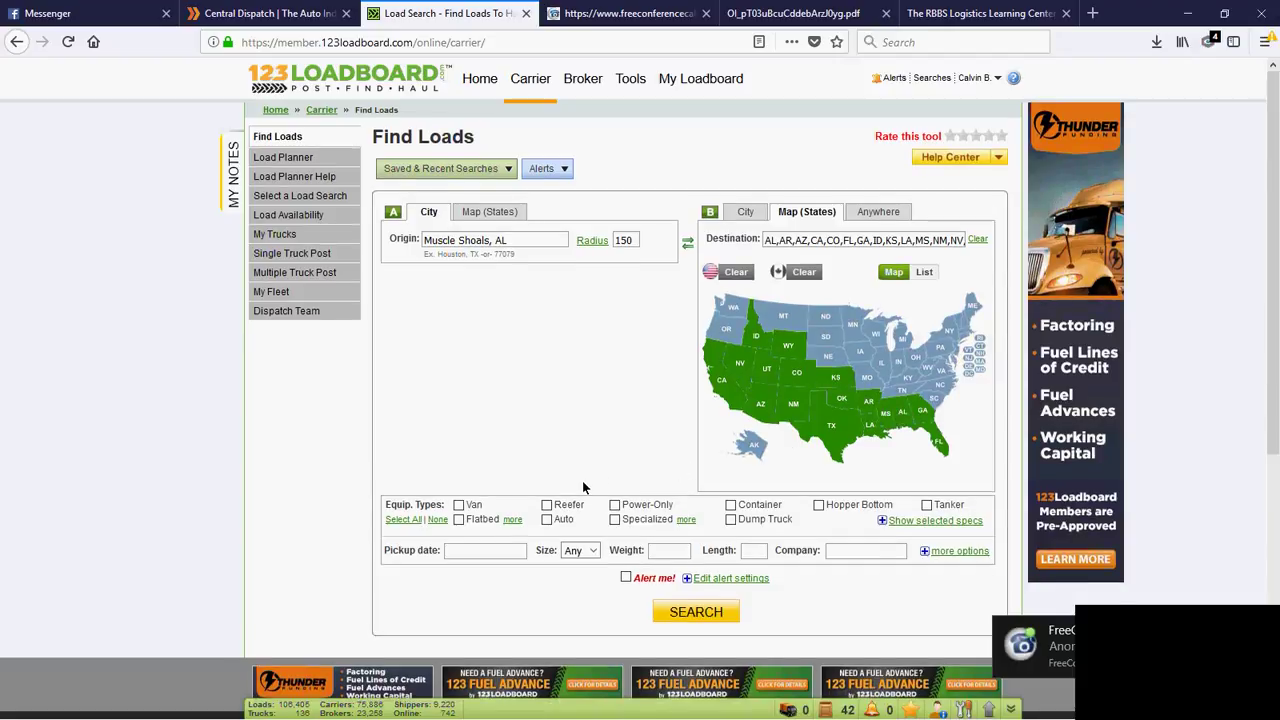
Limit the search to Flatbed equipment and set the pickup date to 01/05/2018.
scroll(583, 484, "down", 1)
scroll(582, 480, "down", 1)
left_click(459, 428)
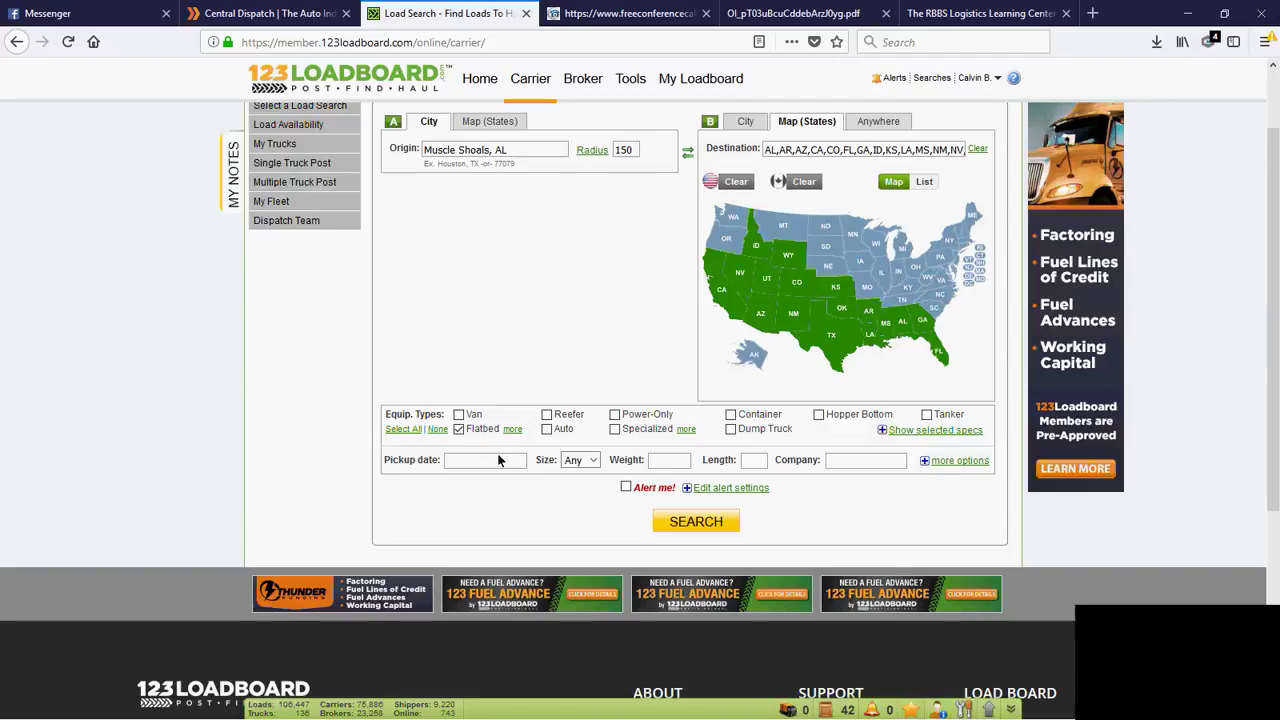
left_click(496, 463)
left_click(557, 530)
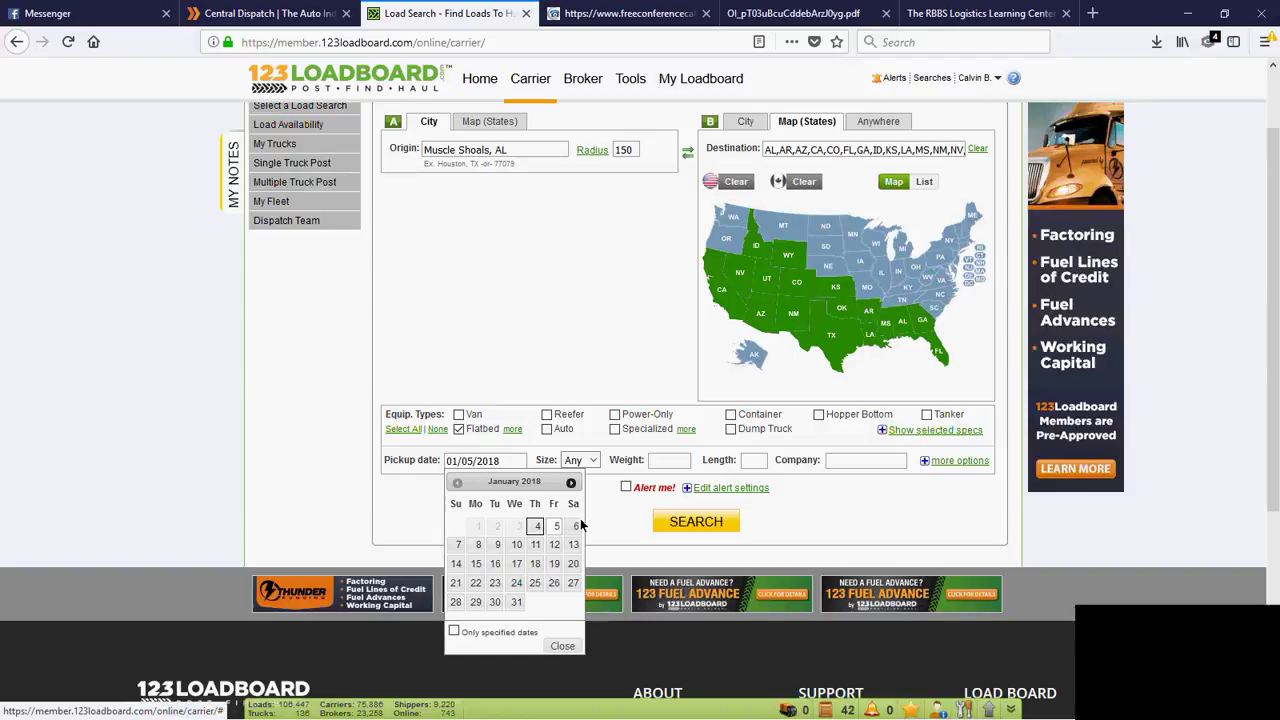
left_click(784, 519)
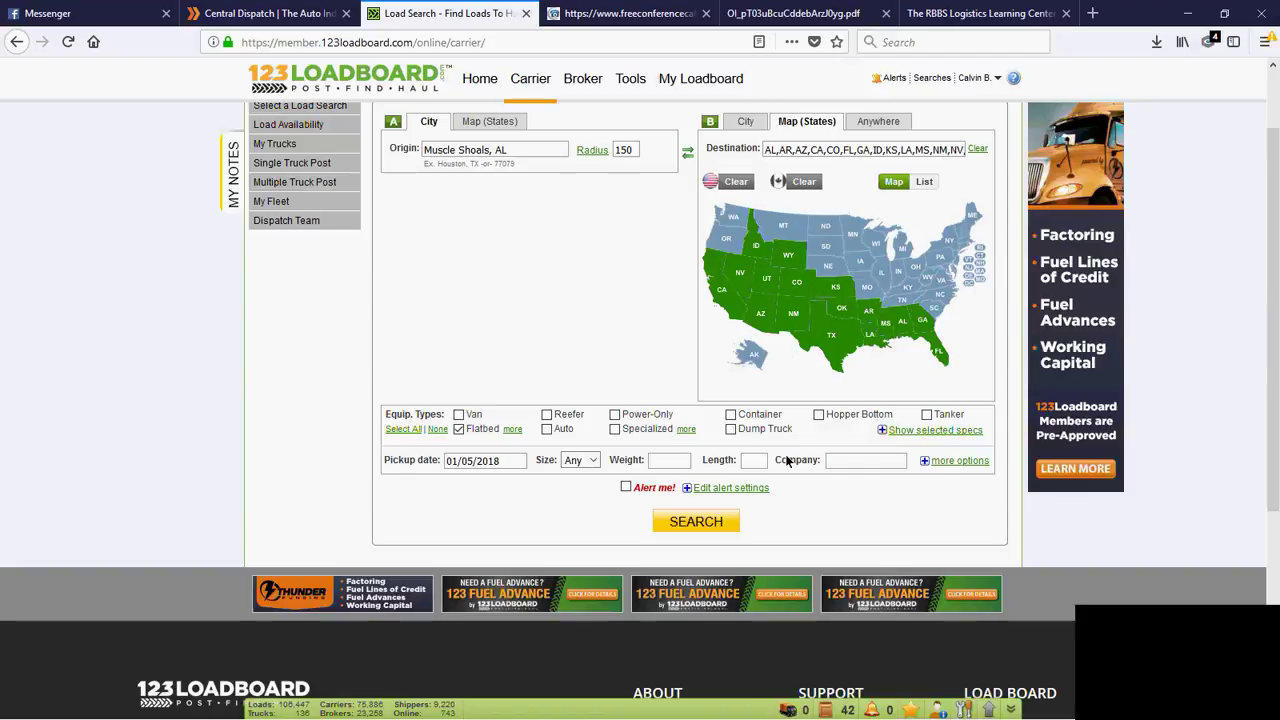
Require payment rates in the additional options and run the flatbed load search from Muscle Shoals.
left_click(960, 461)
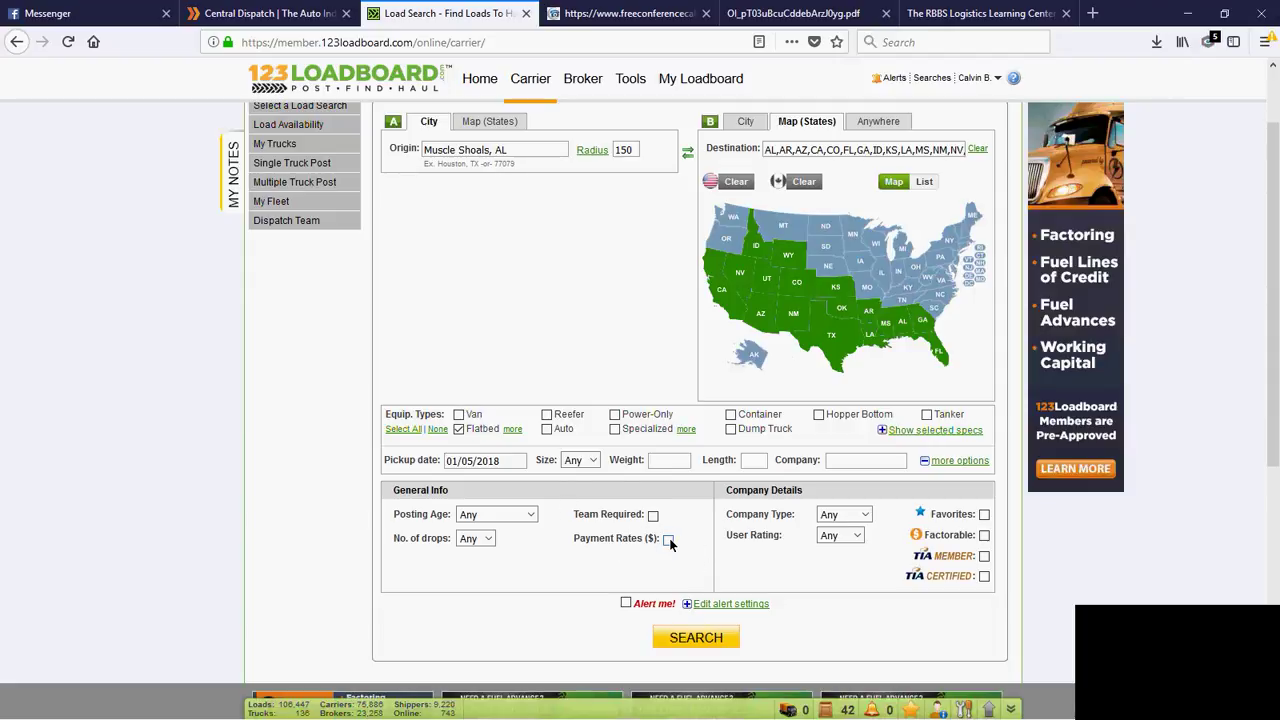
left_click(696, 638)
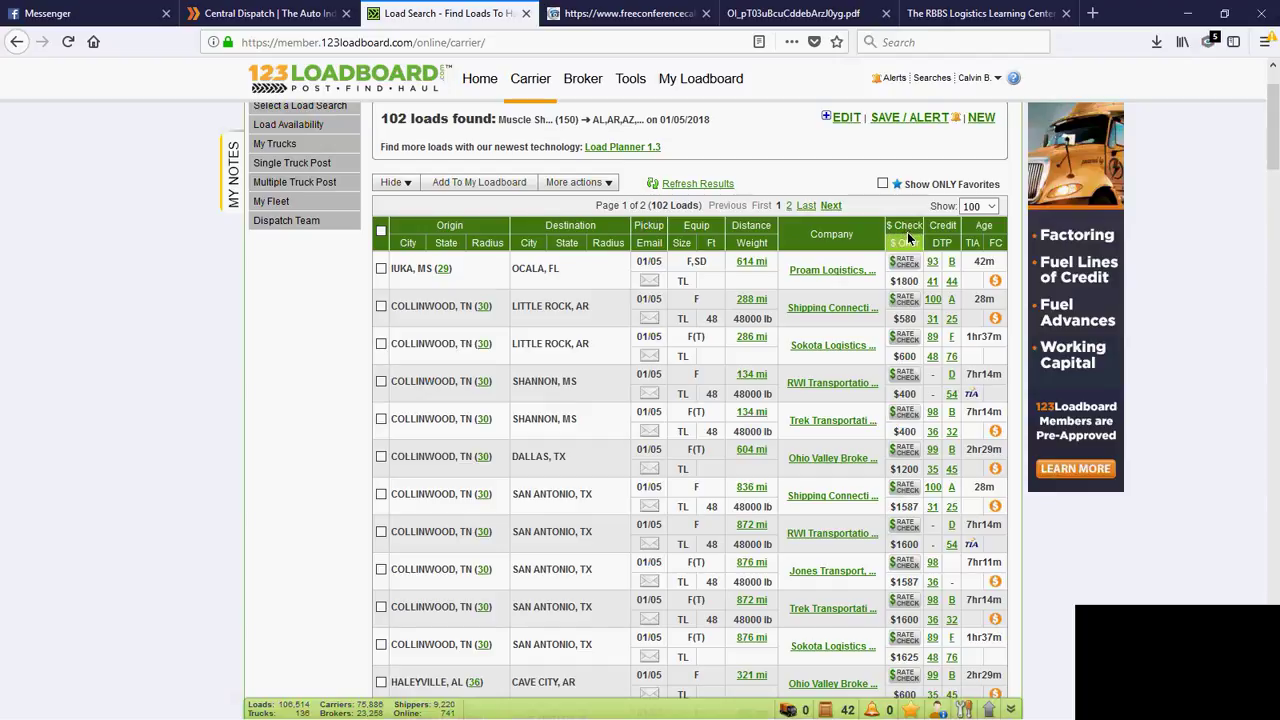
Sort the found loads by highest offer and examine the top loads, including the Osceola, AR to Miami, FL details.
left_click(911, 243)
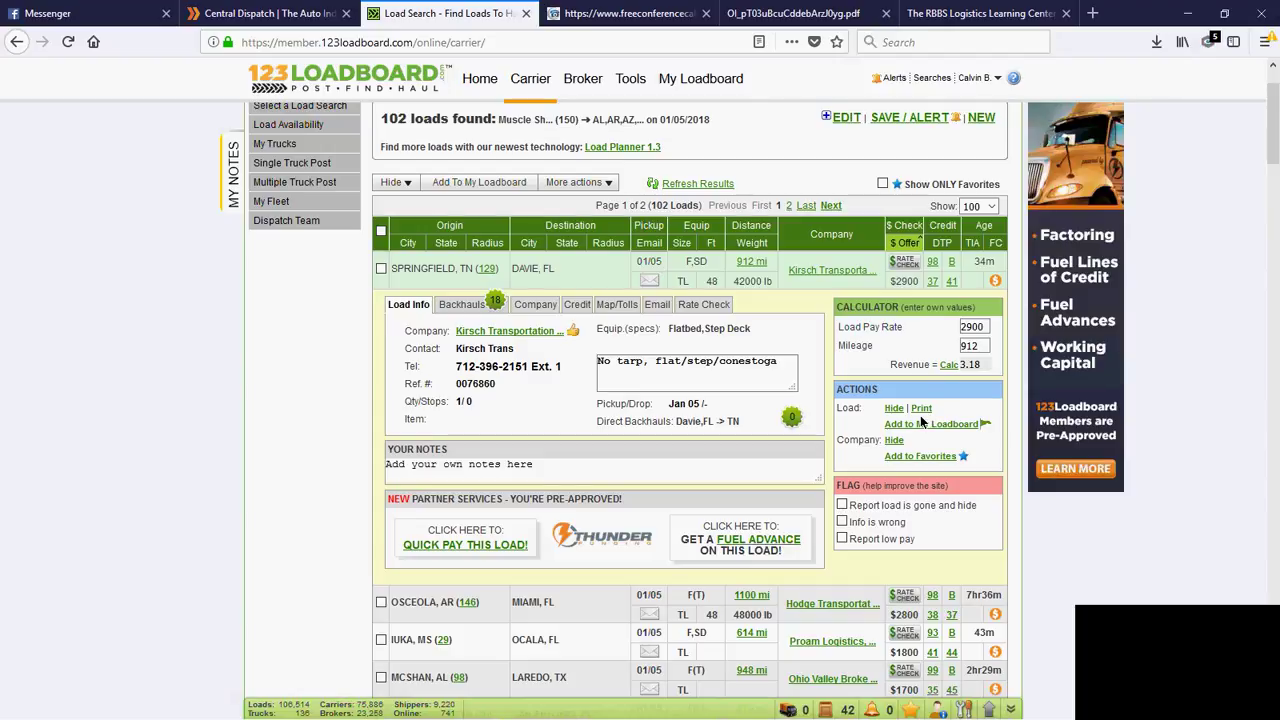
scroll(920, 415, "down", 1)
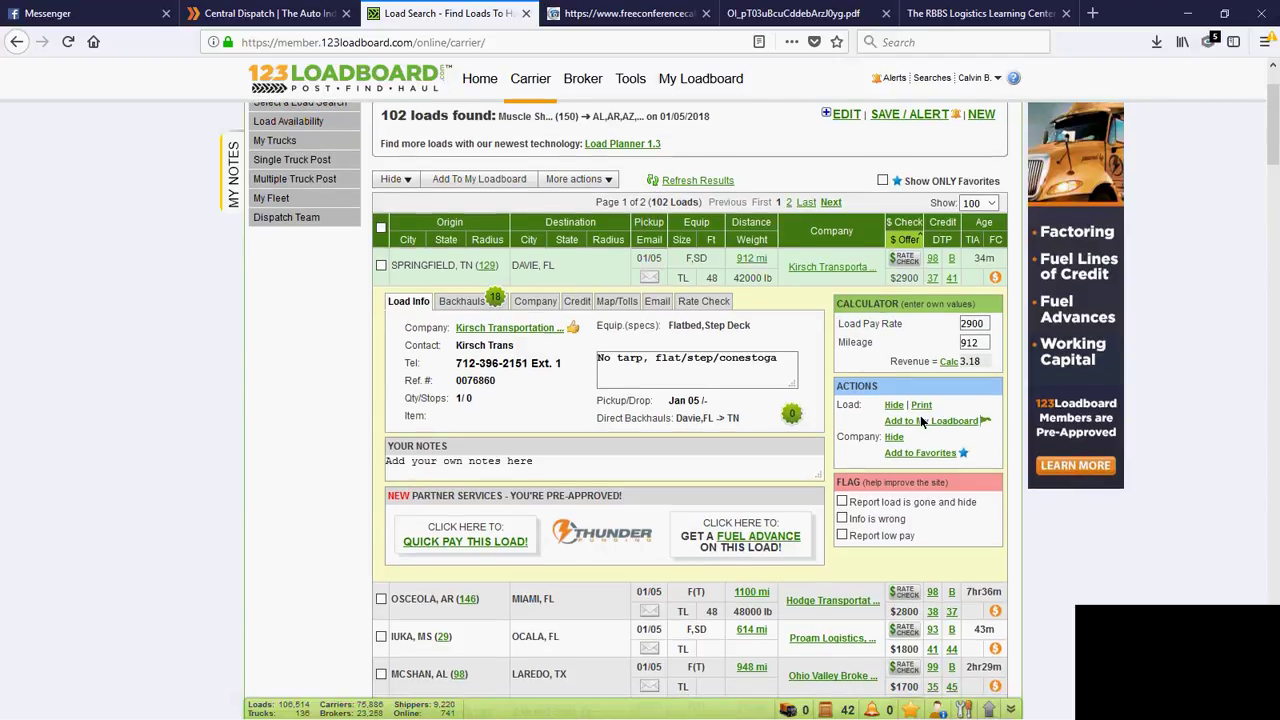
scroll(920, 415, "down", 3)
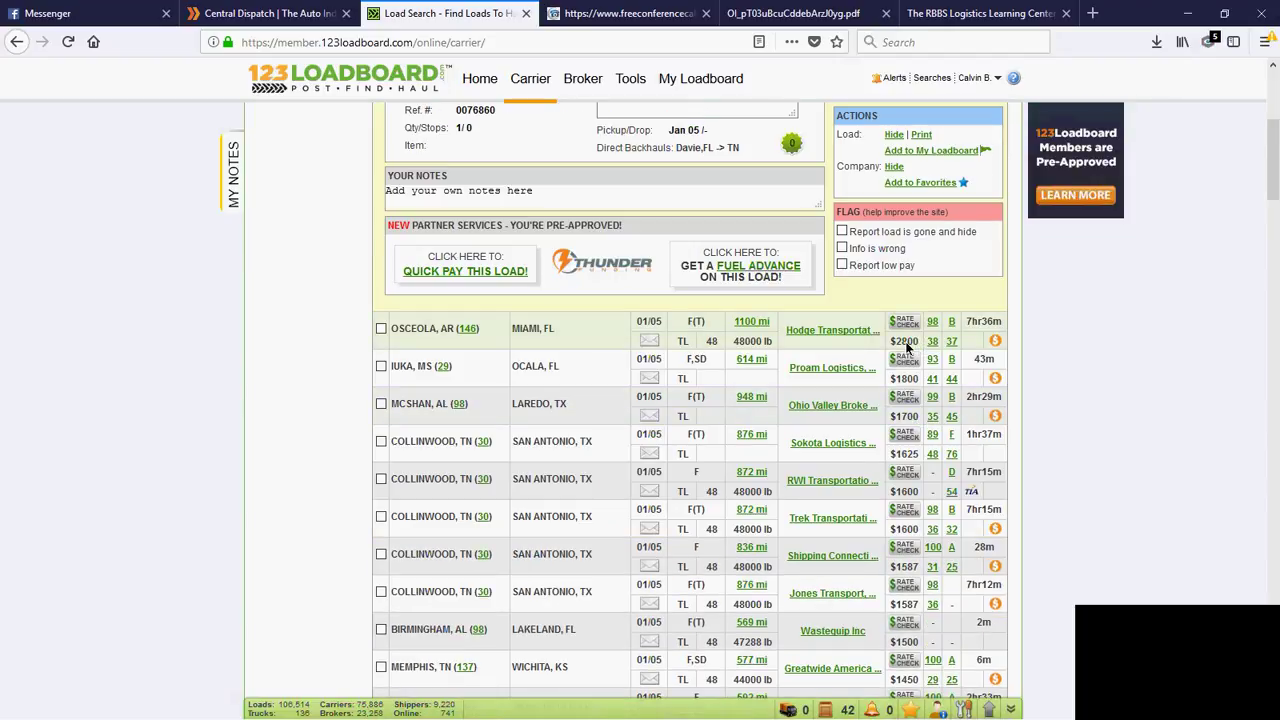
scroll(907, 347, "down", 3)
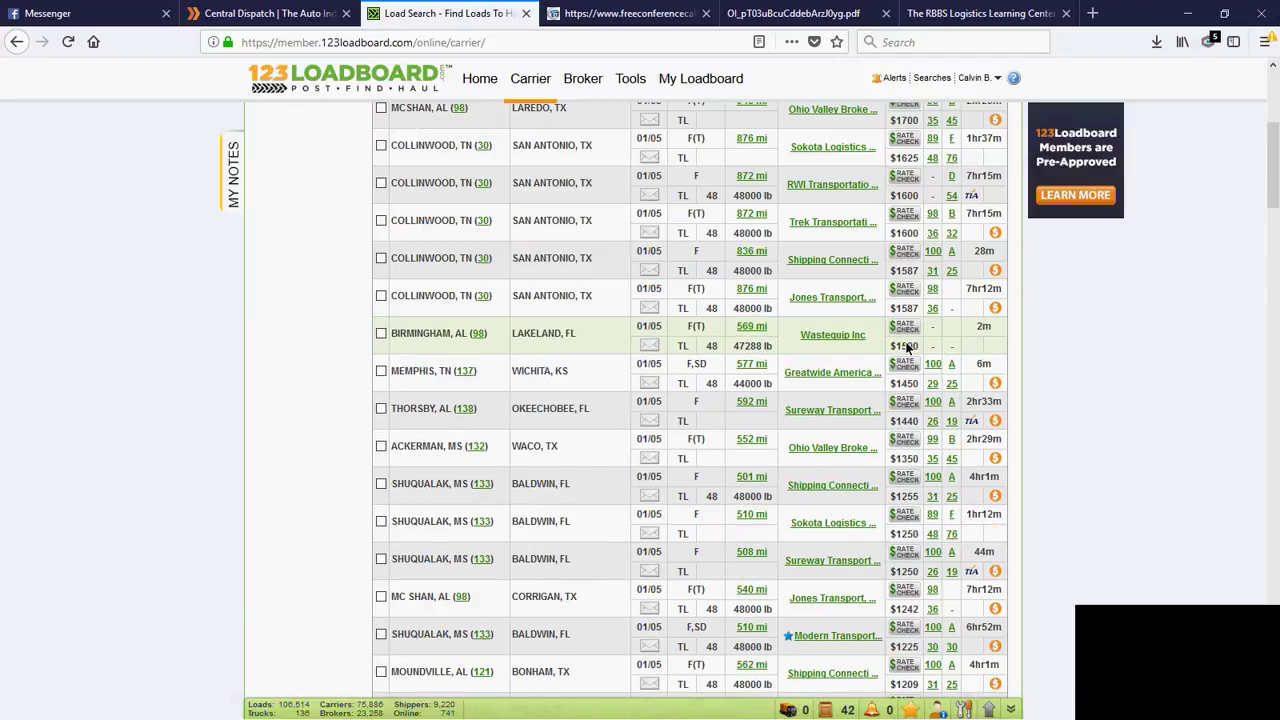
scroll(907, 347, "up", 3)
scroll(905, 341, "up", 1)
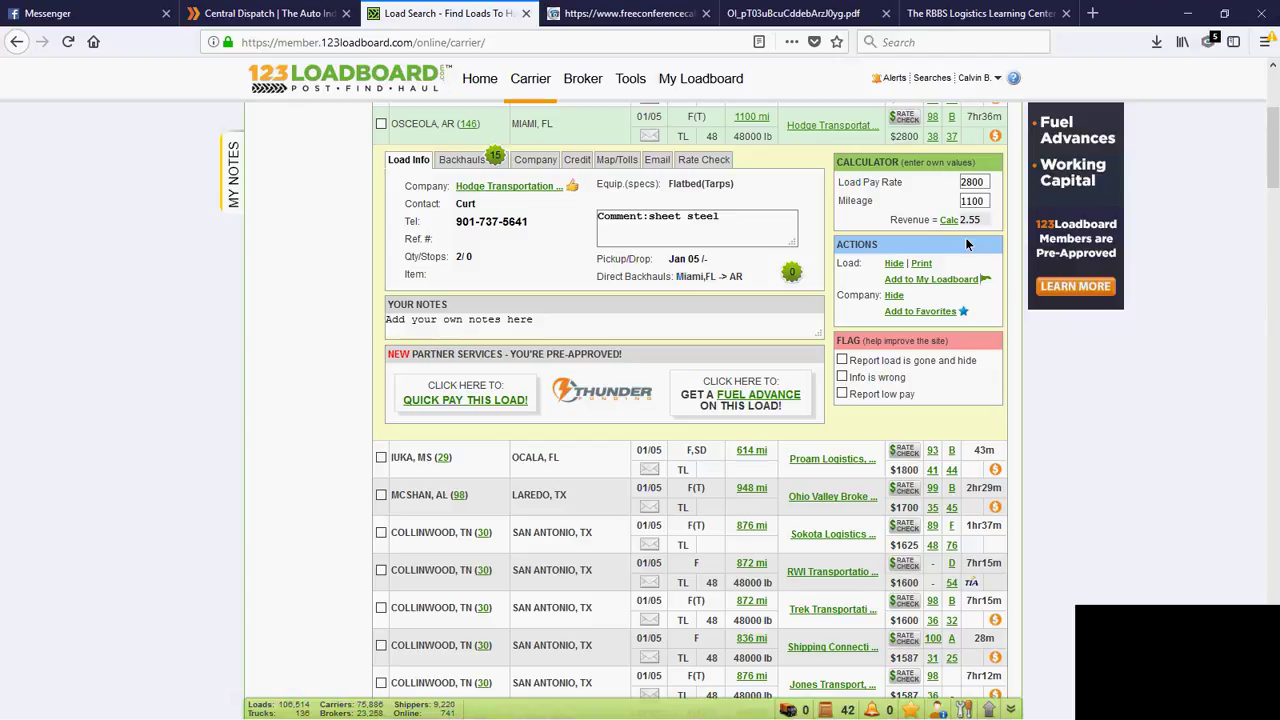
Open the details of the Iuka, MS to Ocala, FL load and review its rate, mileage and contact information.
left_click(909, 477)
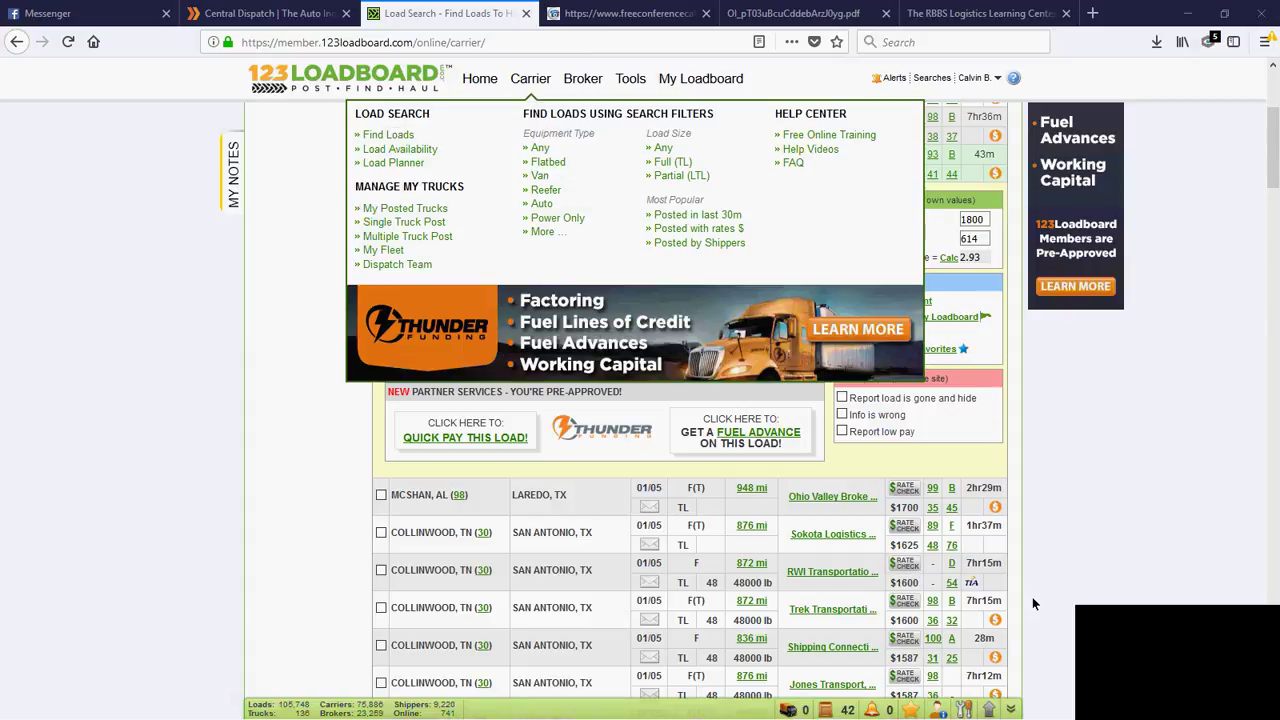
scroll(989, 530, "down", 1)
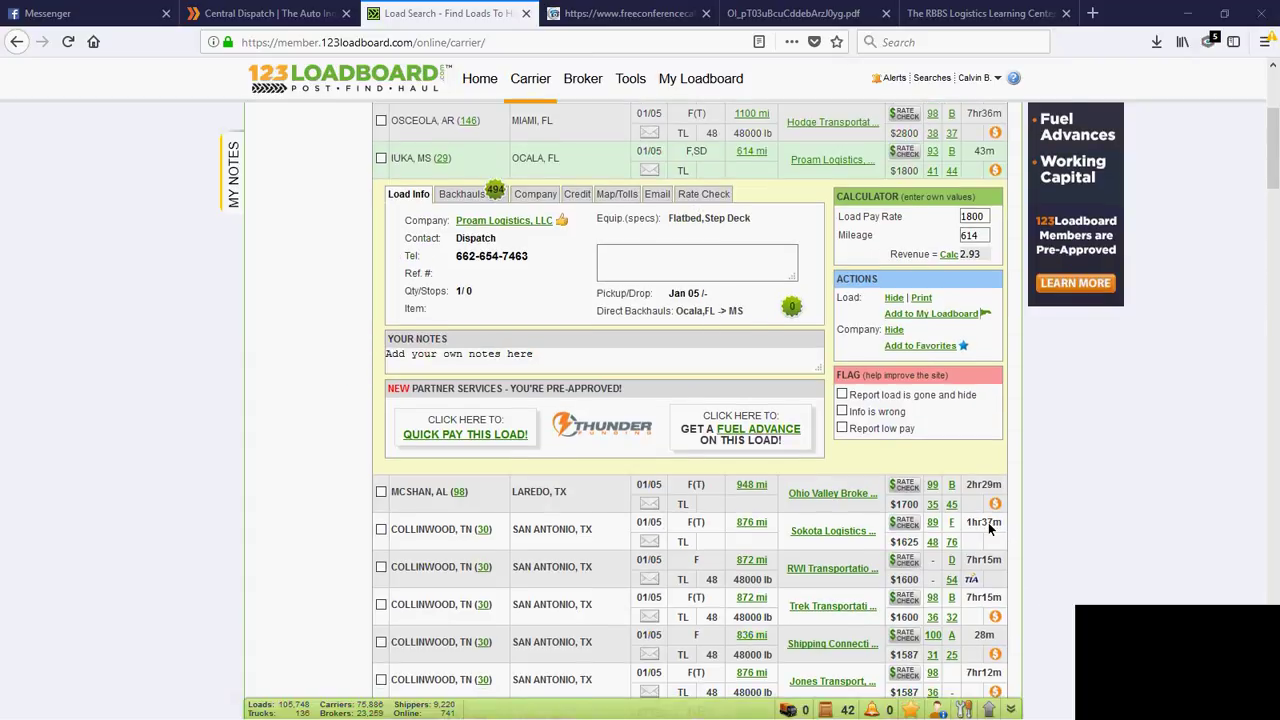
scroll(988, 522, "down", 1)
scroll(989, 529, "down", 1)
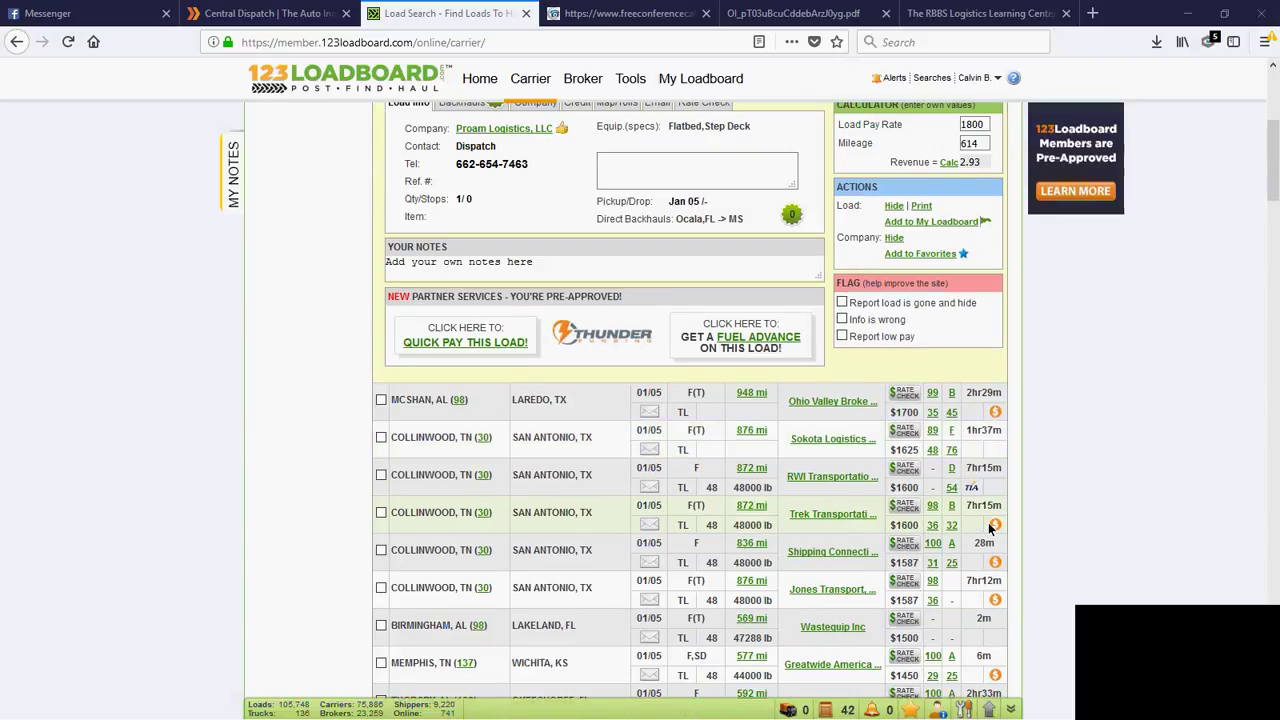
scroll(990, 528, "up", 1)
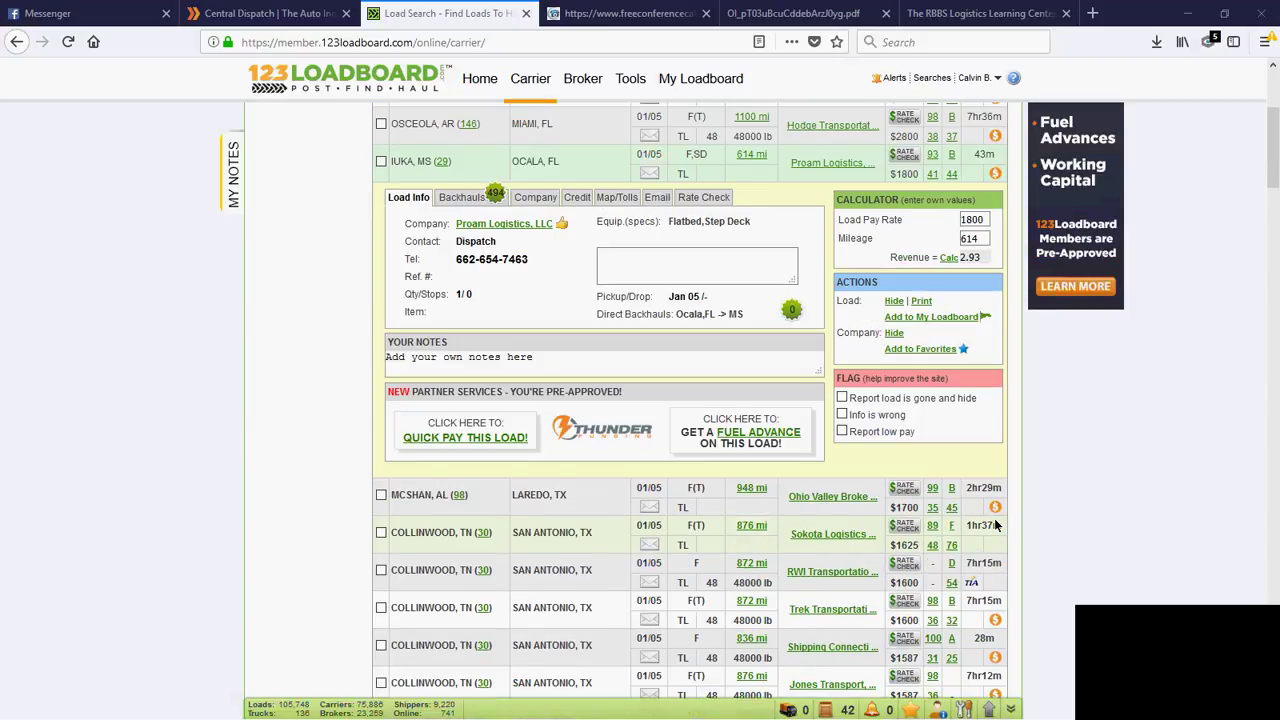
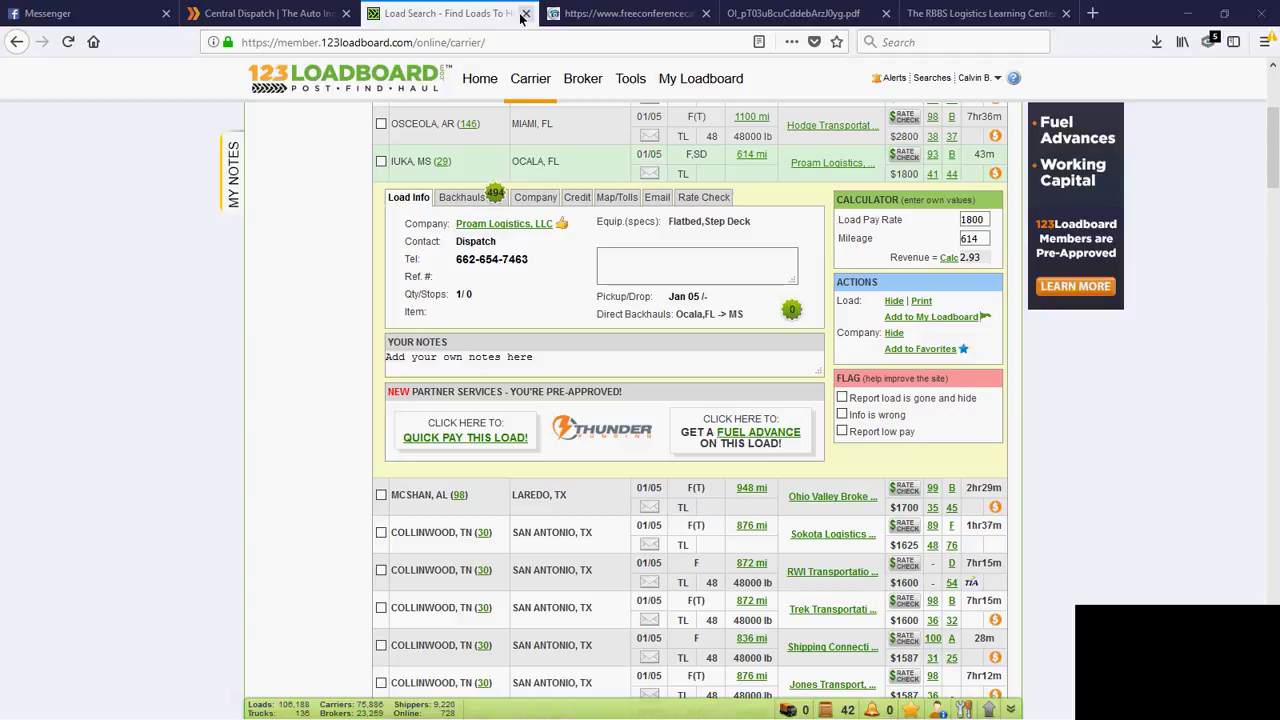
Go to truckerpath.com and open the page about the Trucker Path app.
left_click(508, 41)
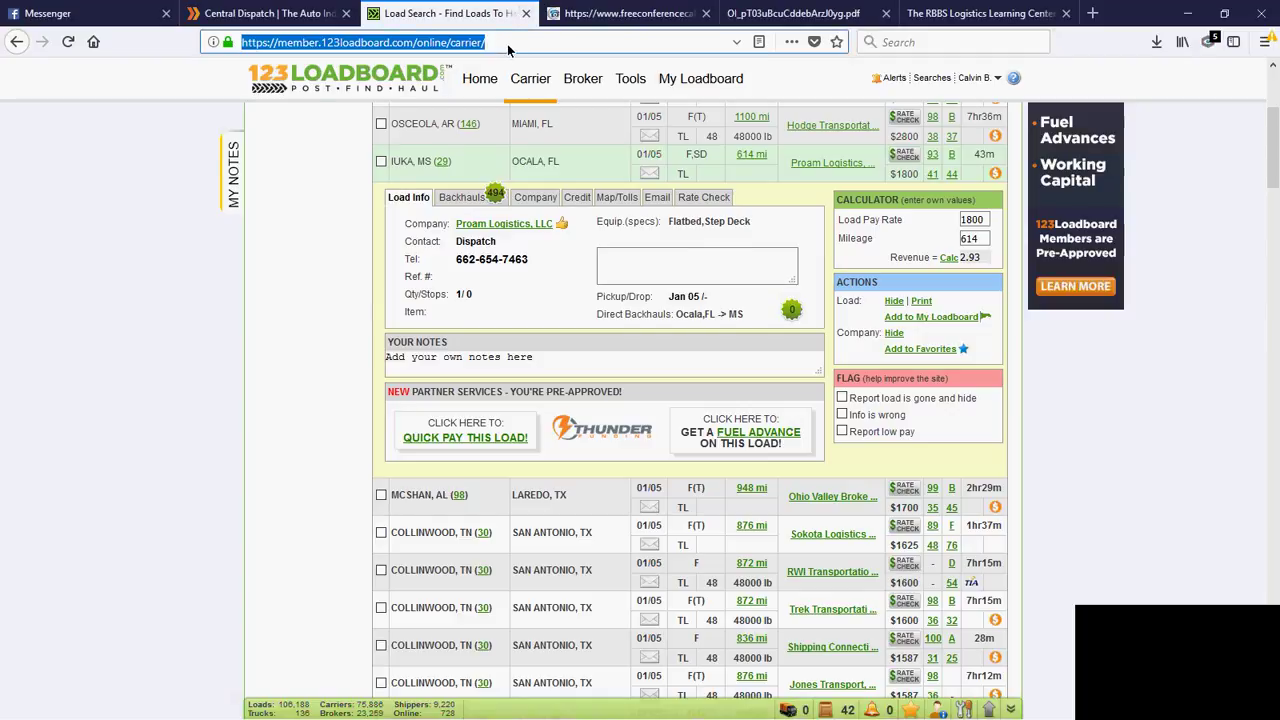
type("truckerpath.com/")
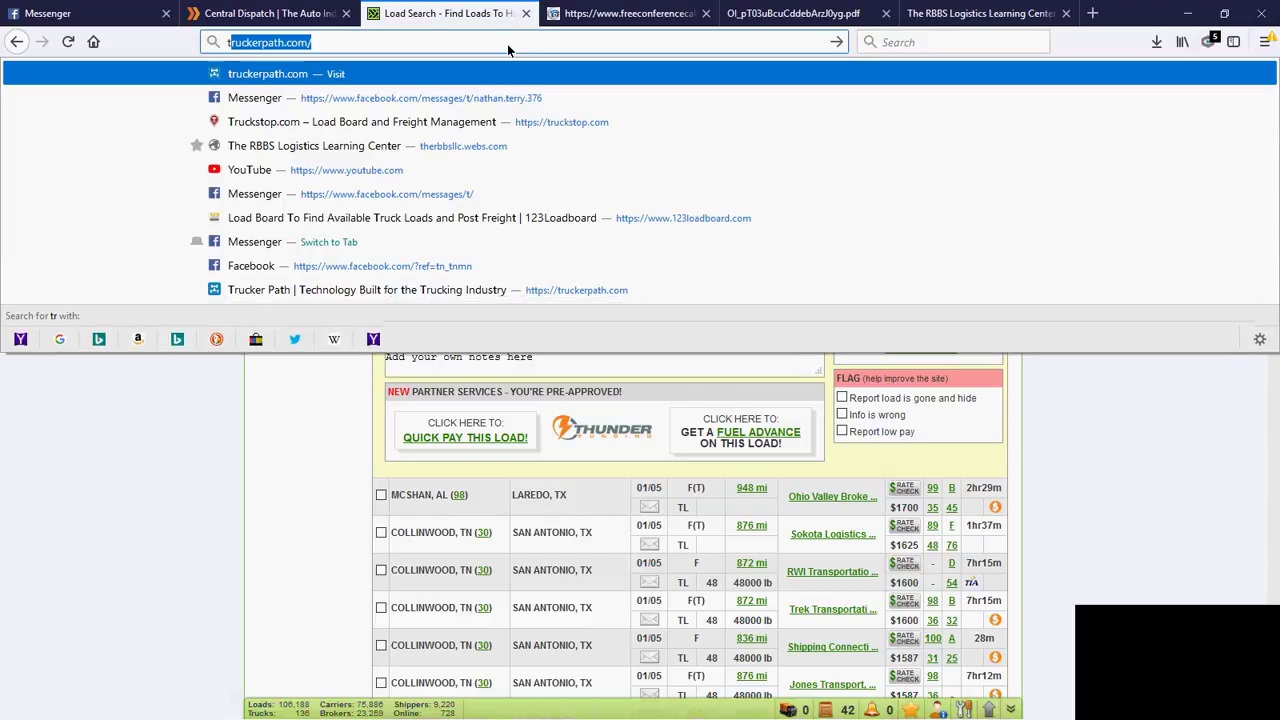
key("Return")
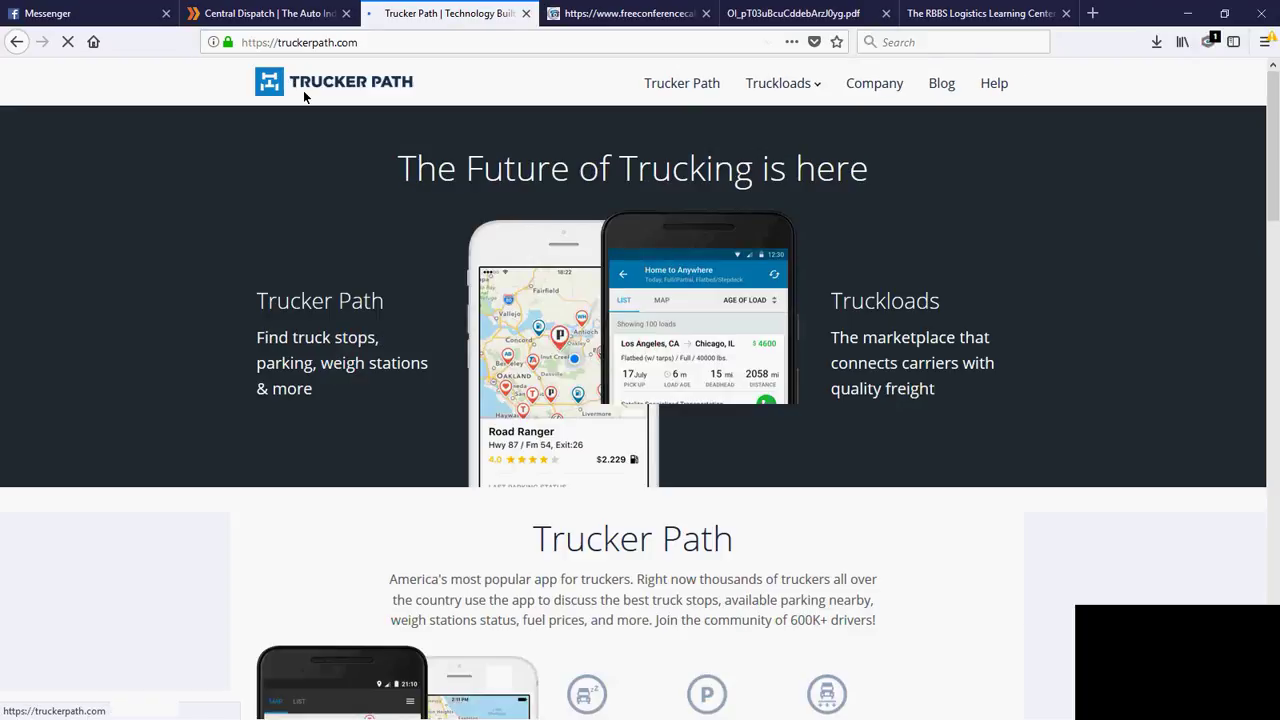
left_click(670, 85)
mouse_move(888, 126)
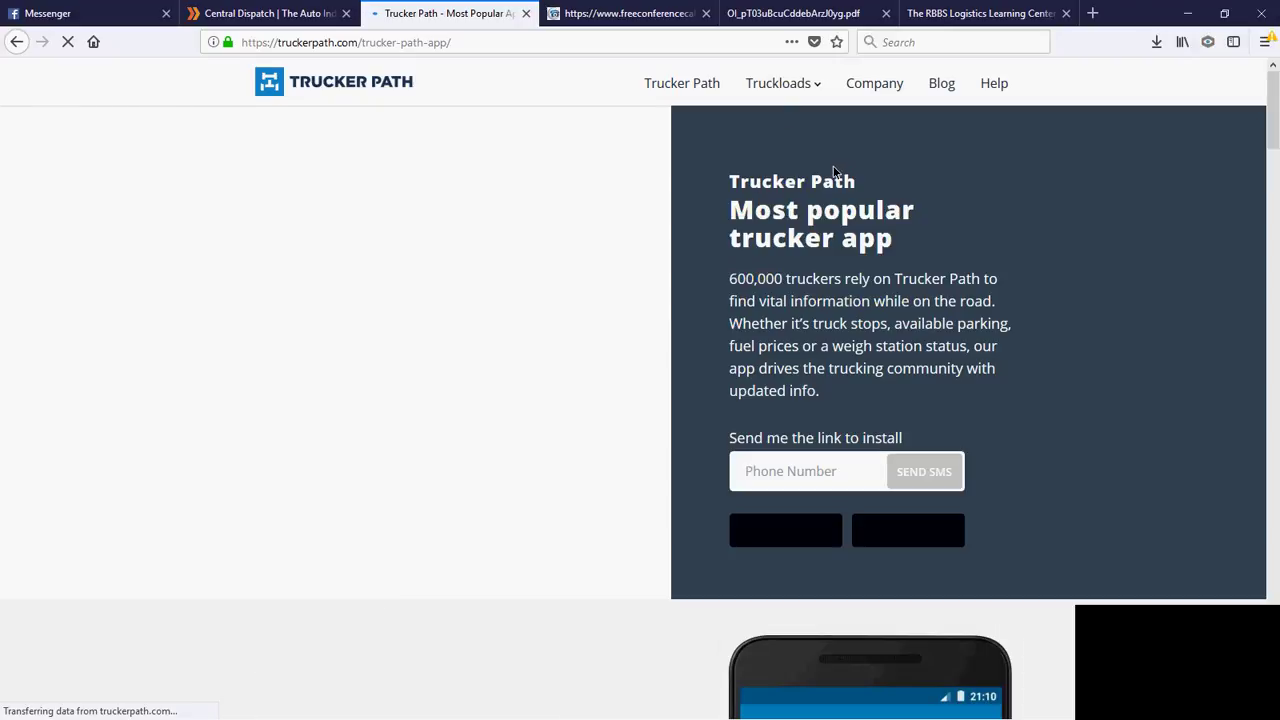
Open the Truckloads freight broker software page and sign in to the broker load board.
mouse_move(777, 86)
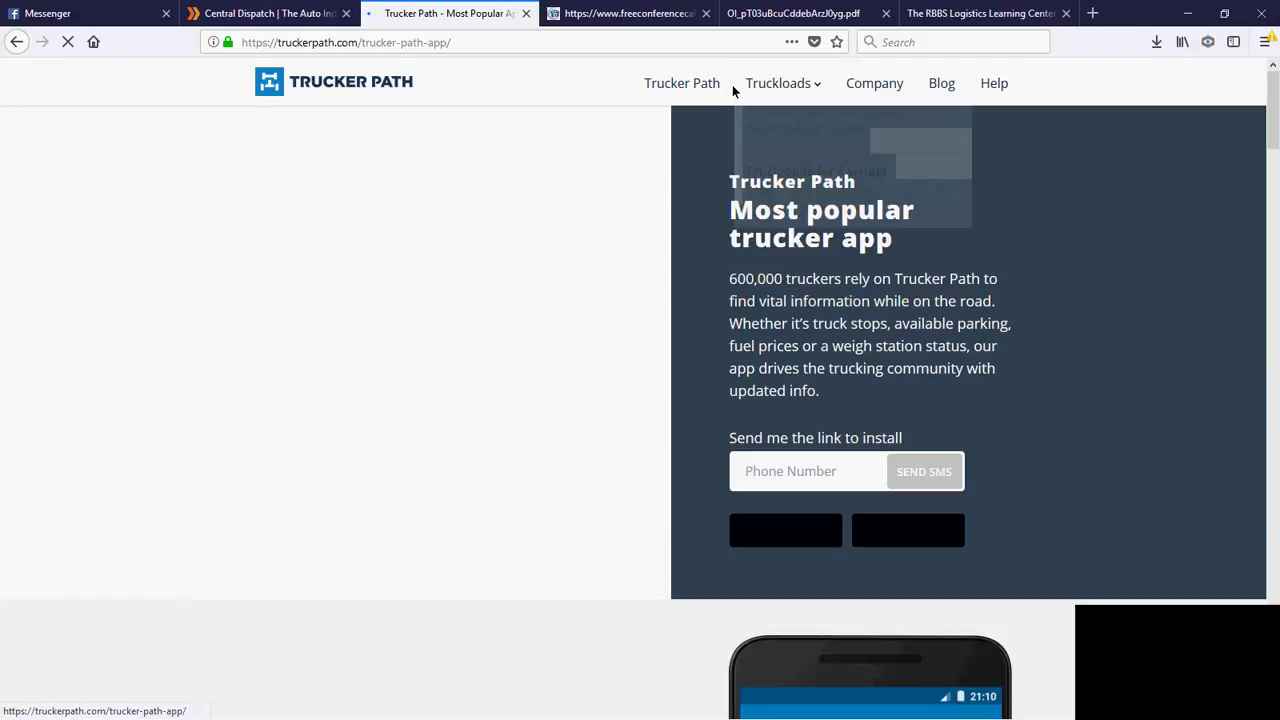
left_click(779, 147)
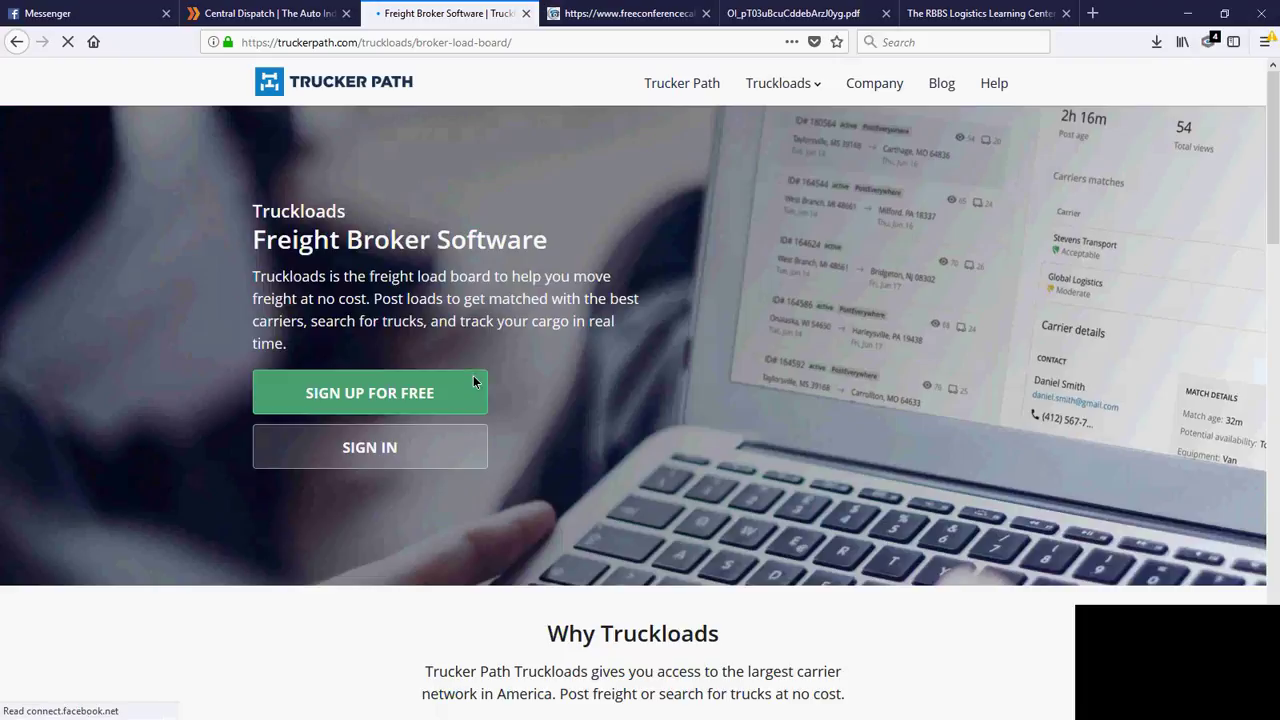
left_click(370, 449)
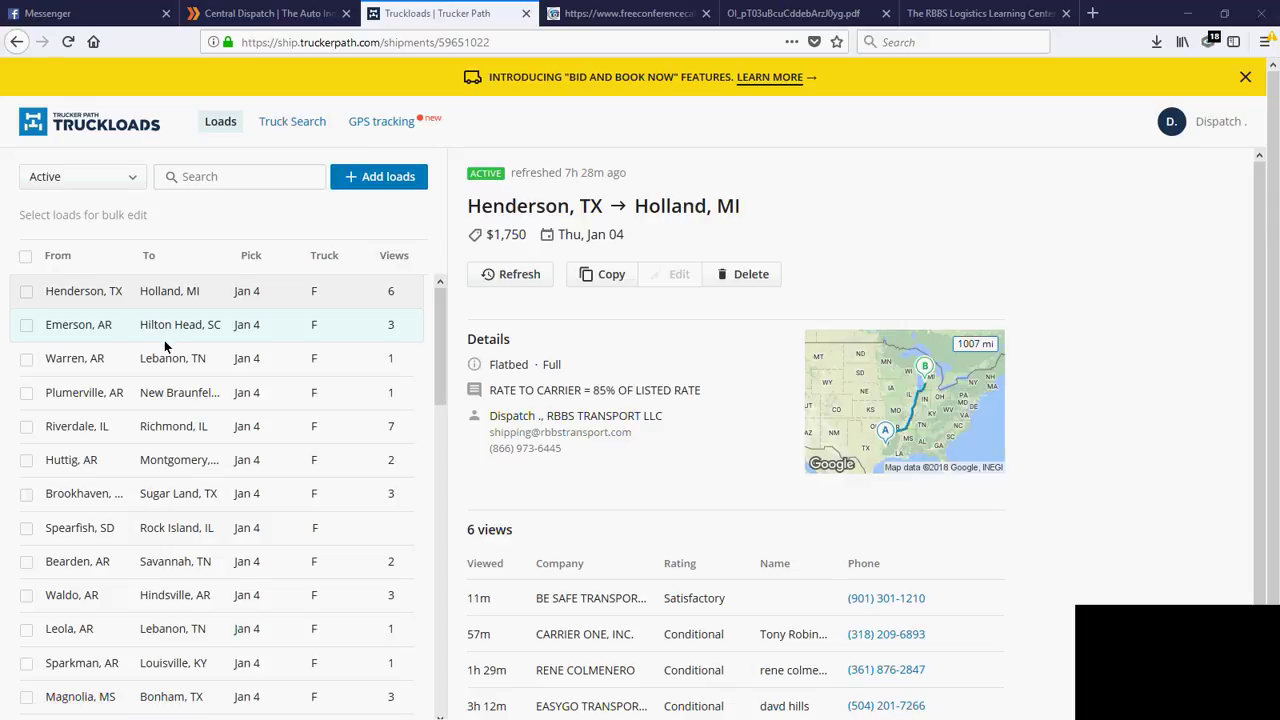
Open the truck search and look through the reefer carriers looking for loads in all states.
left_click(297, 122)
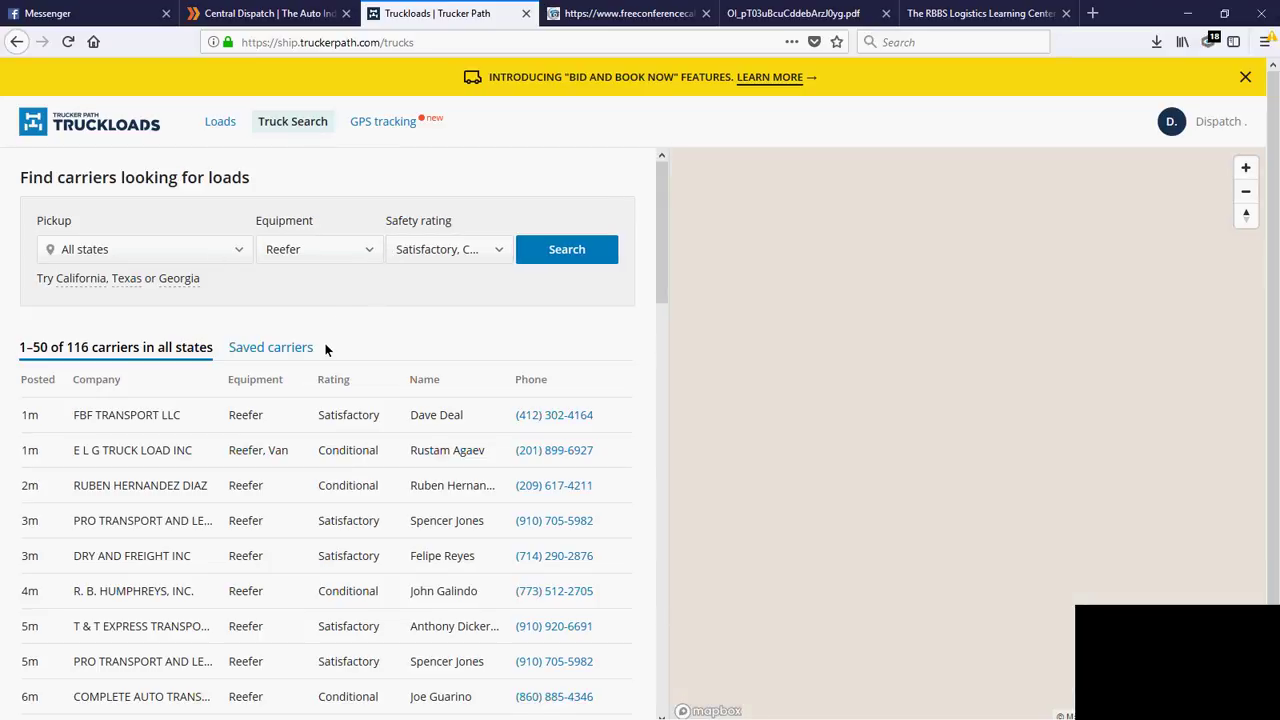
scroll(325, 347, "down", 1)
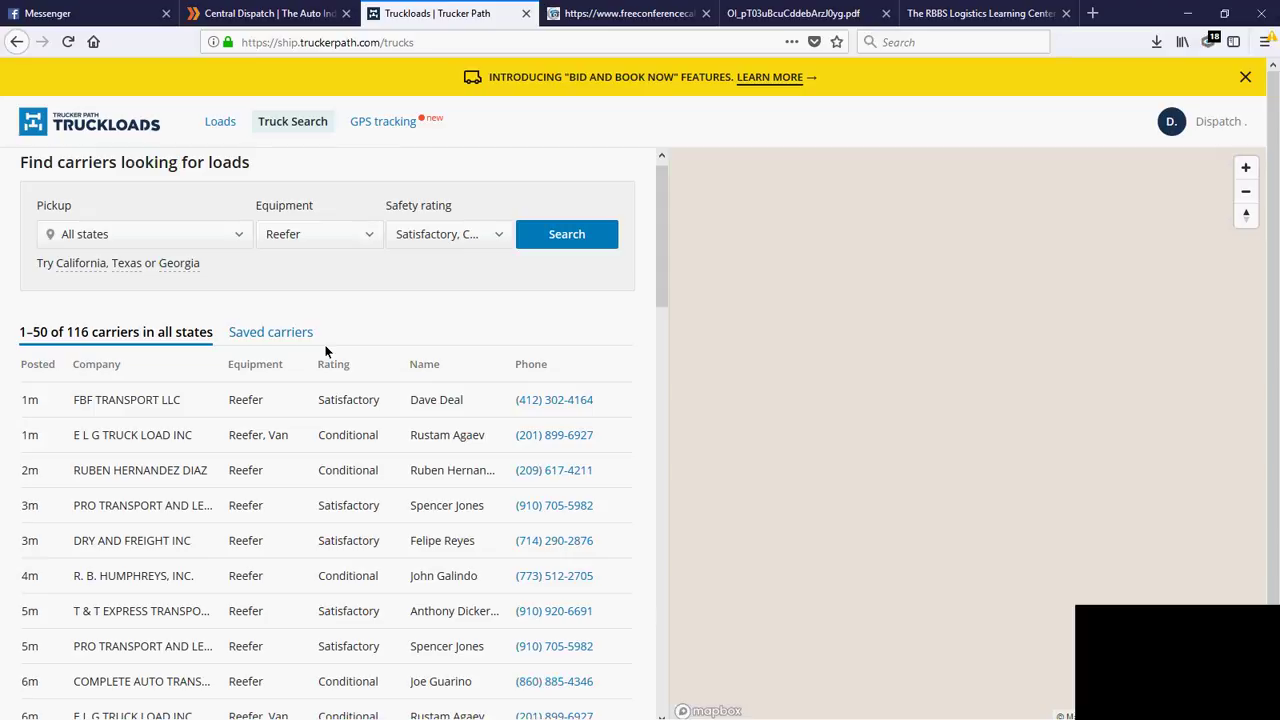
scroll(325, 351, "down", 1)
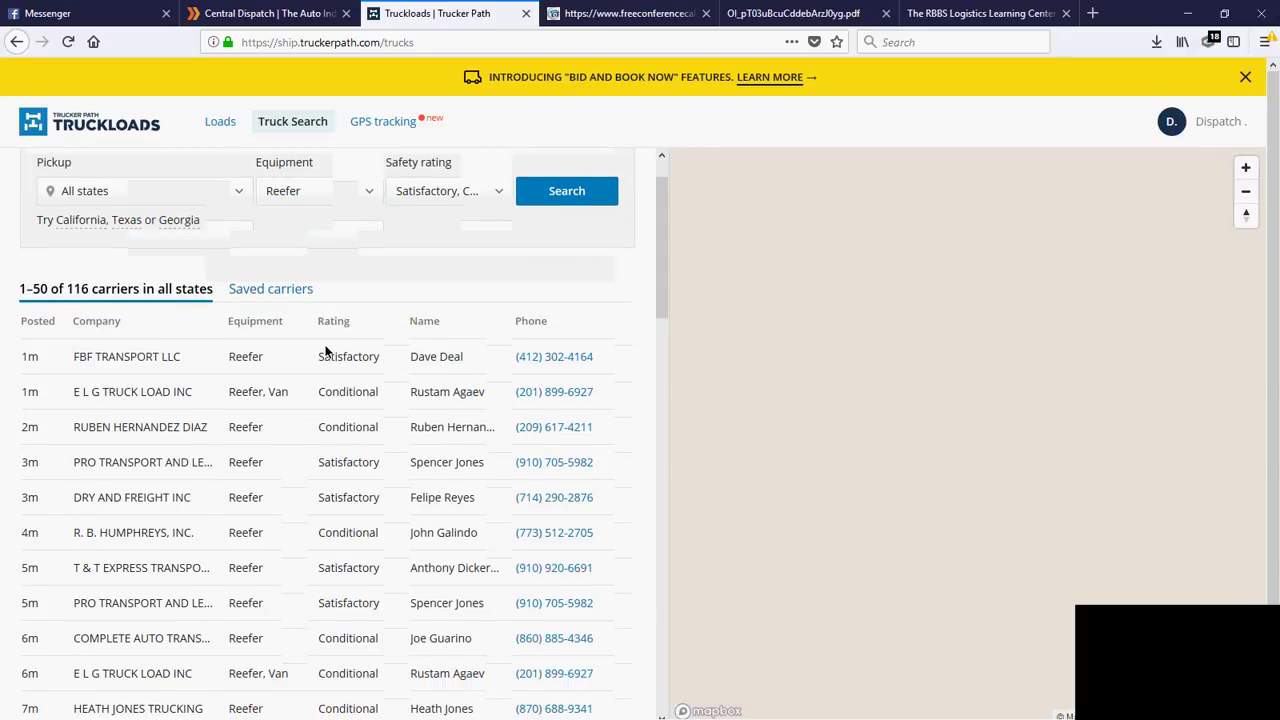
scroll(325, 351, "down", 3)
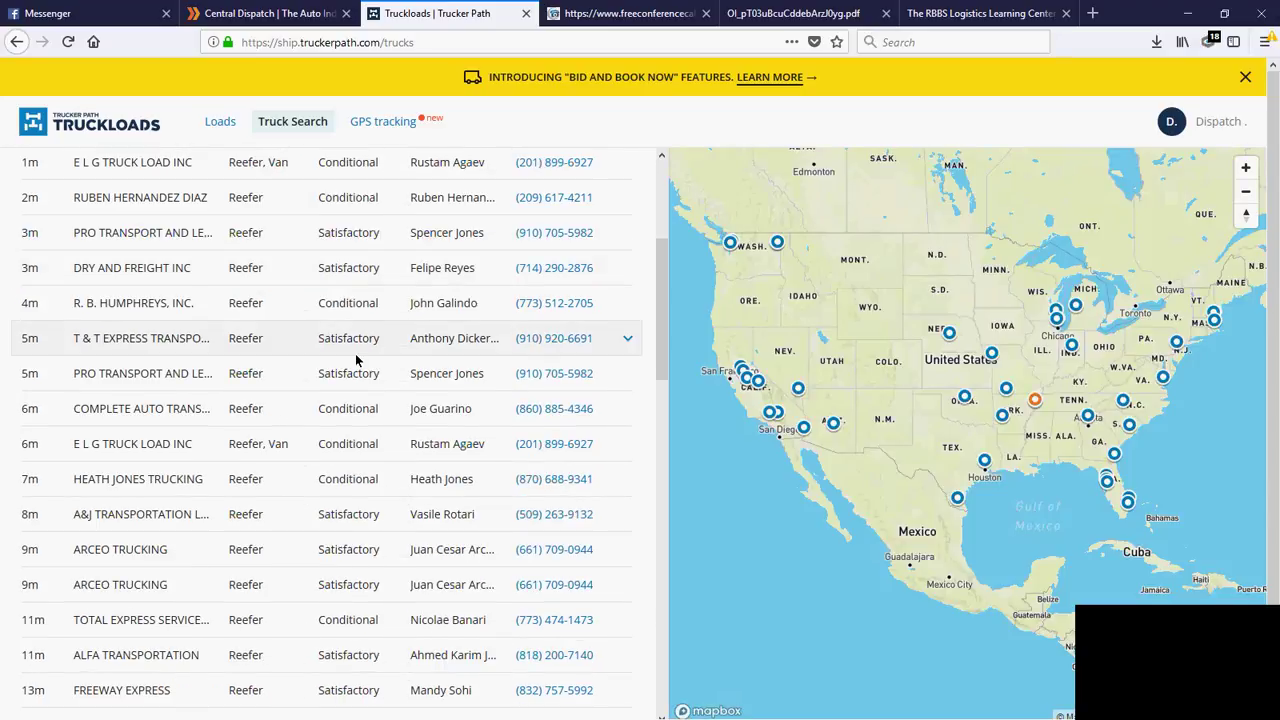
scroll(355, 353, "down", 1)
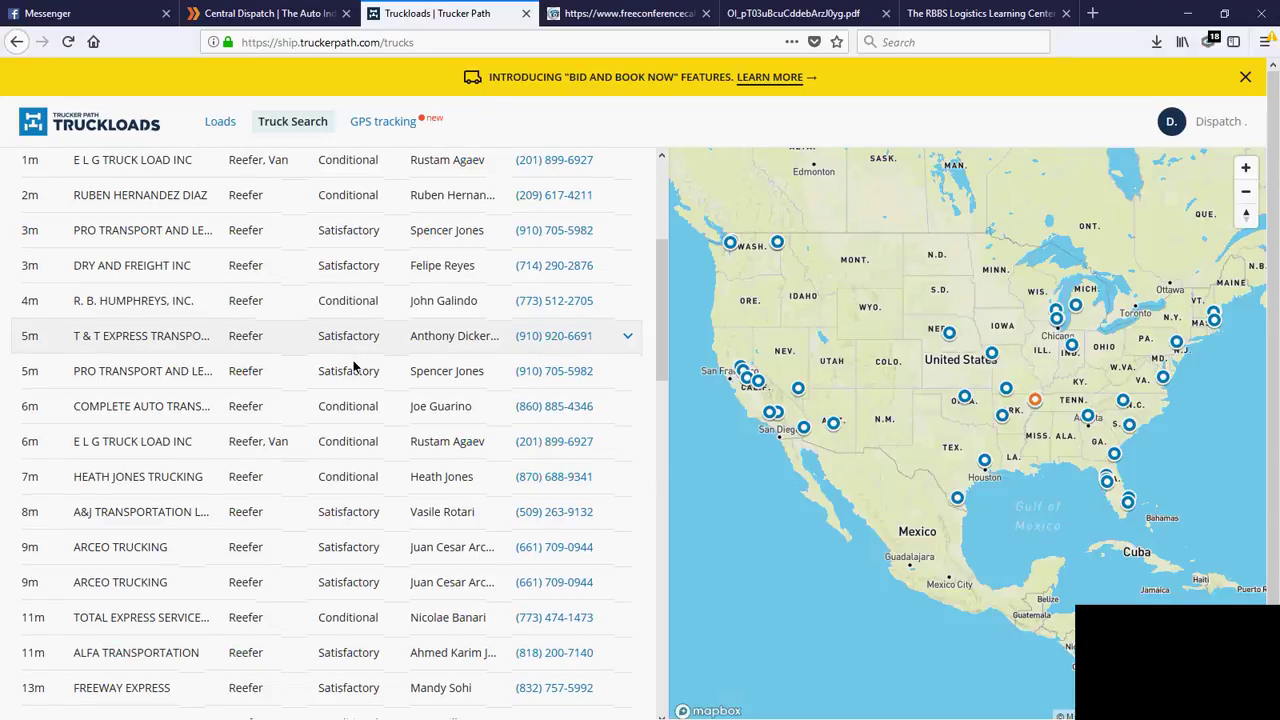
scroll(353, 366, "down", 2)
scroll(353, 360, "down", 10)
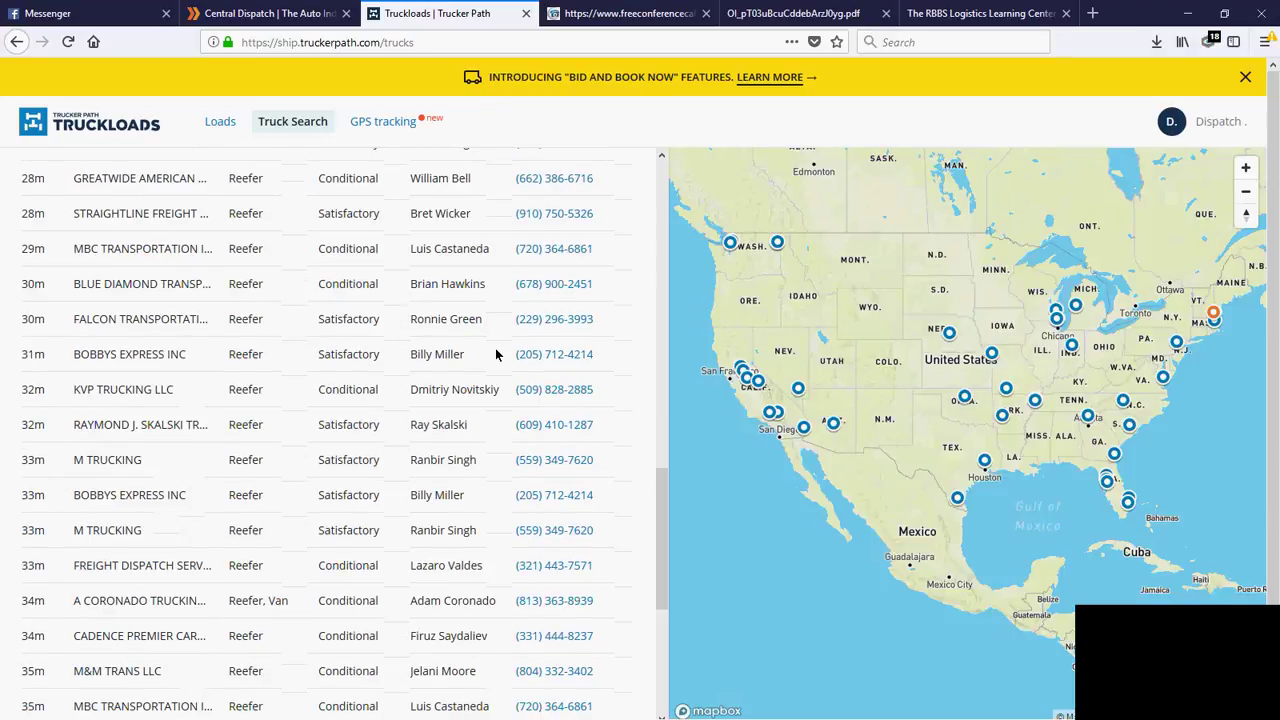
scroll(496, 354, "down", 5)
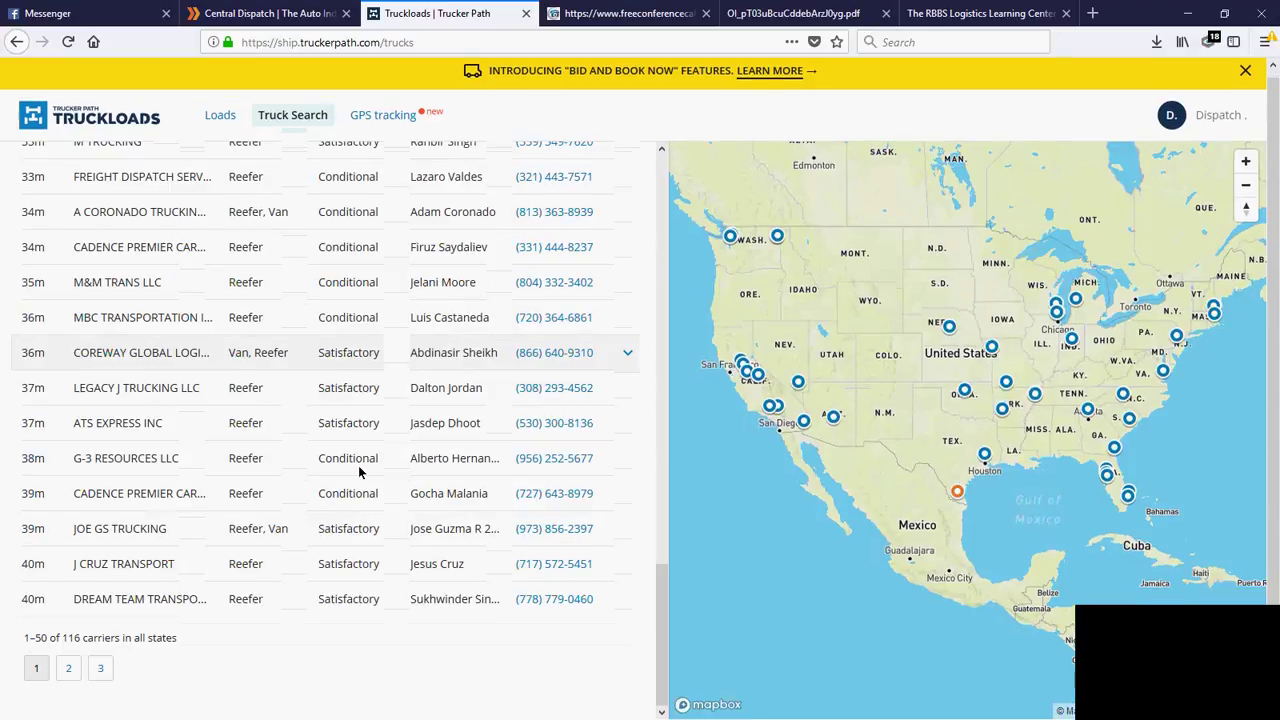
scroll(360, 471, "up", 15)
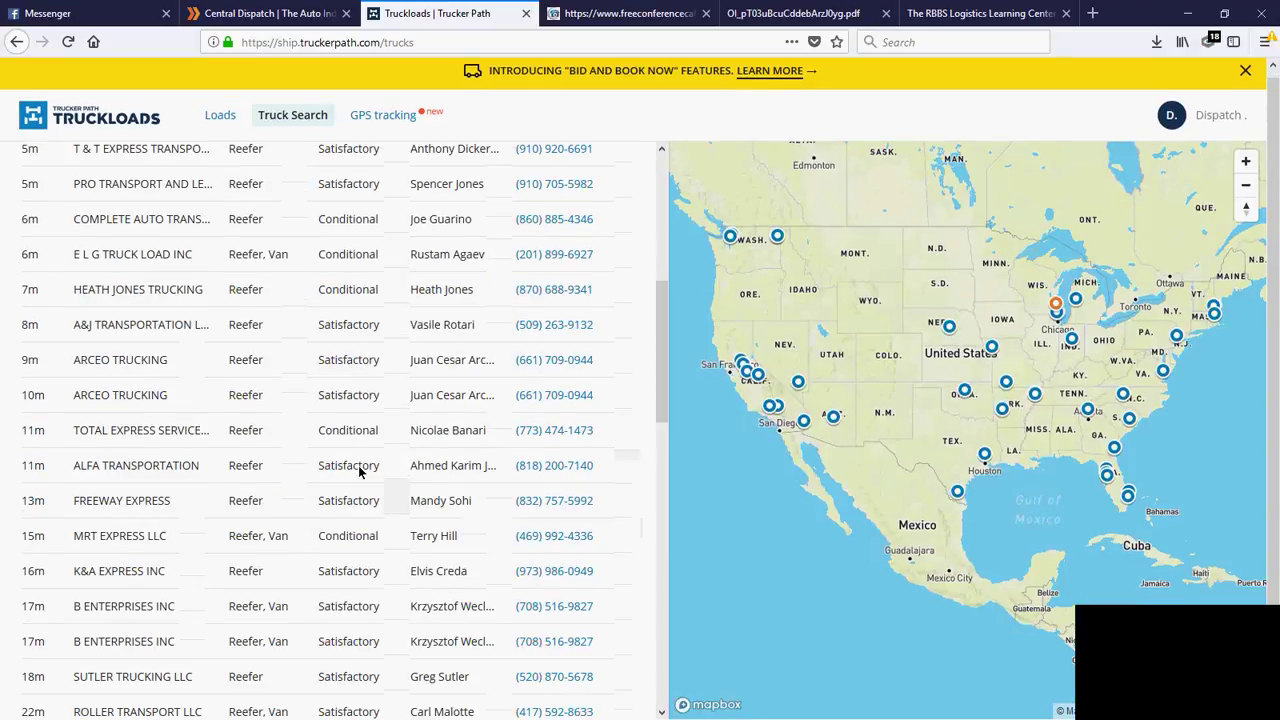
scroll(360, 471, "up", 1)
scroll(360, 471, "up", 5)
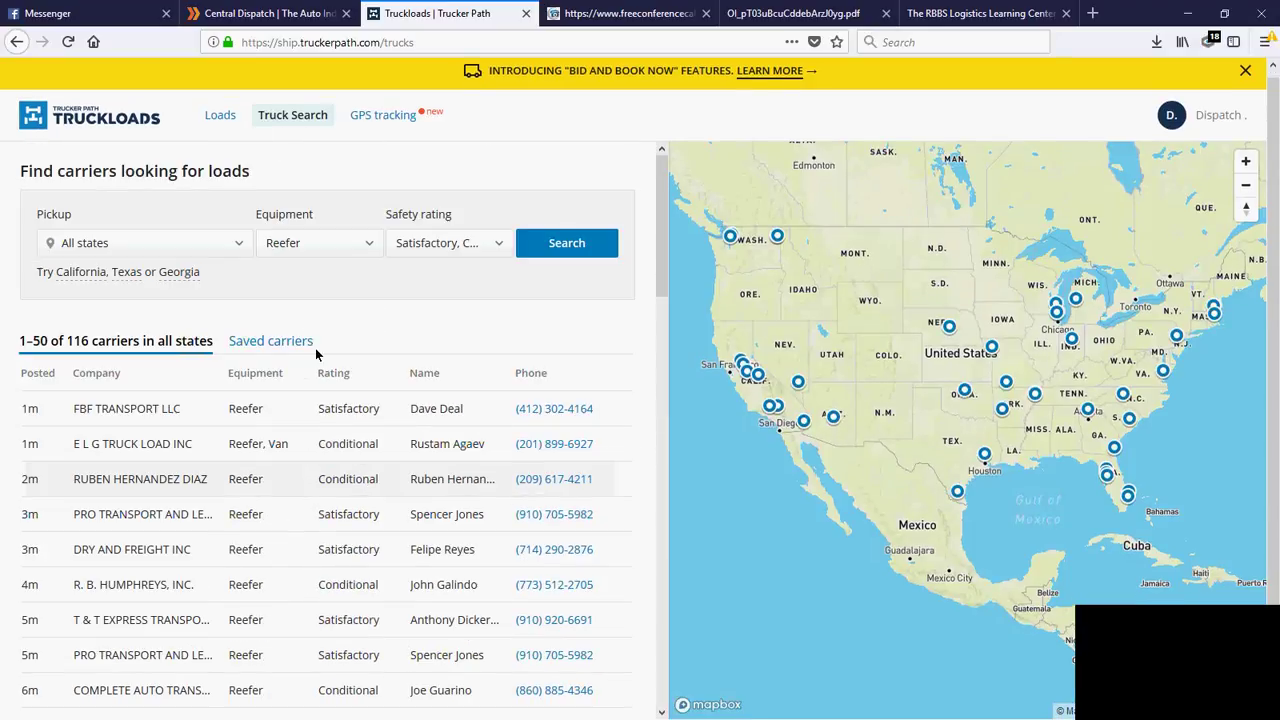